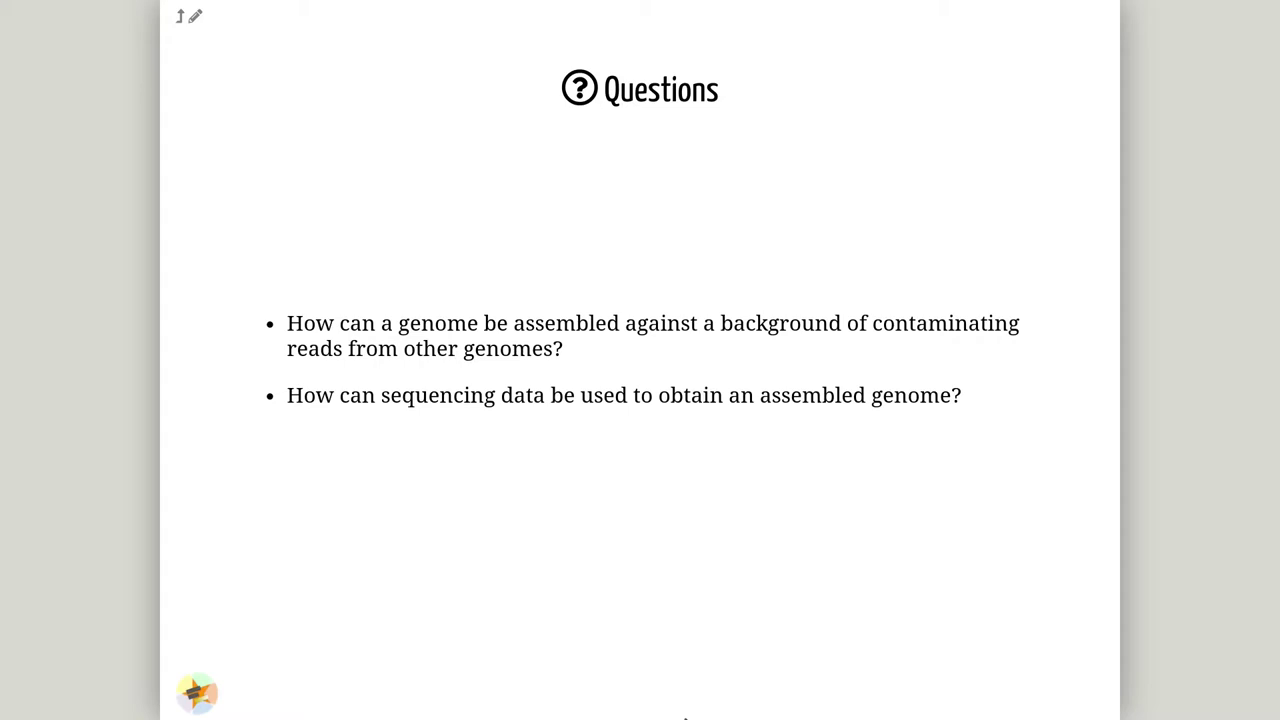
Advance from the Questions slide to the Objectives slide
key(Right)
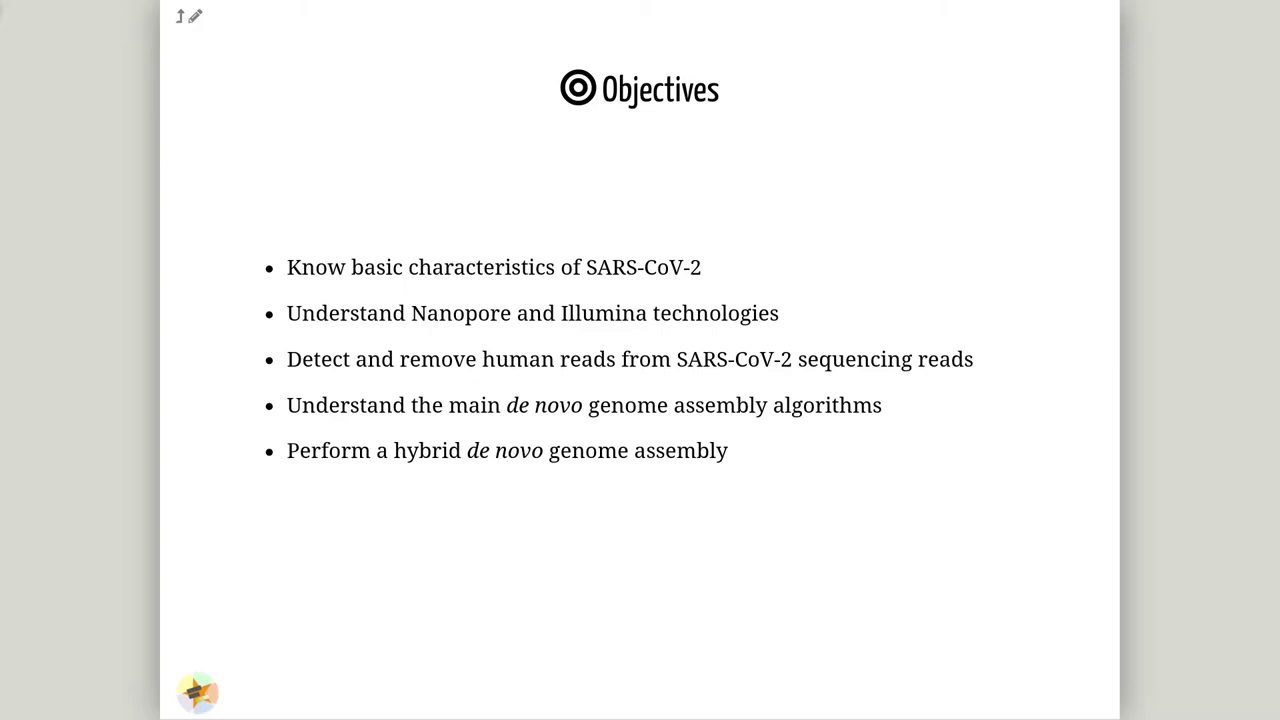
Advance the slides past the Index contents flowchart toward the Data sources slide
key(Right)
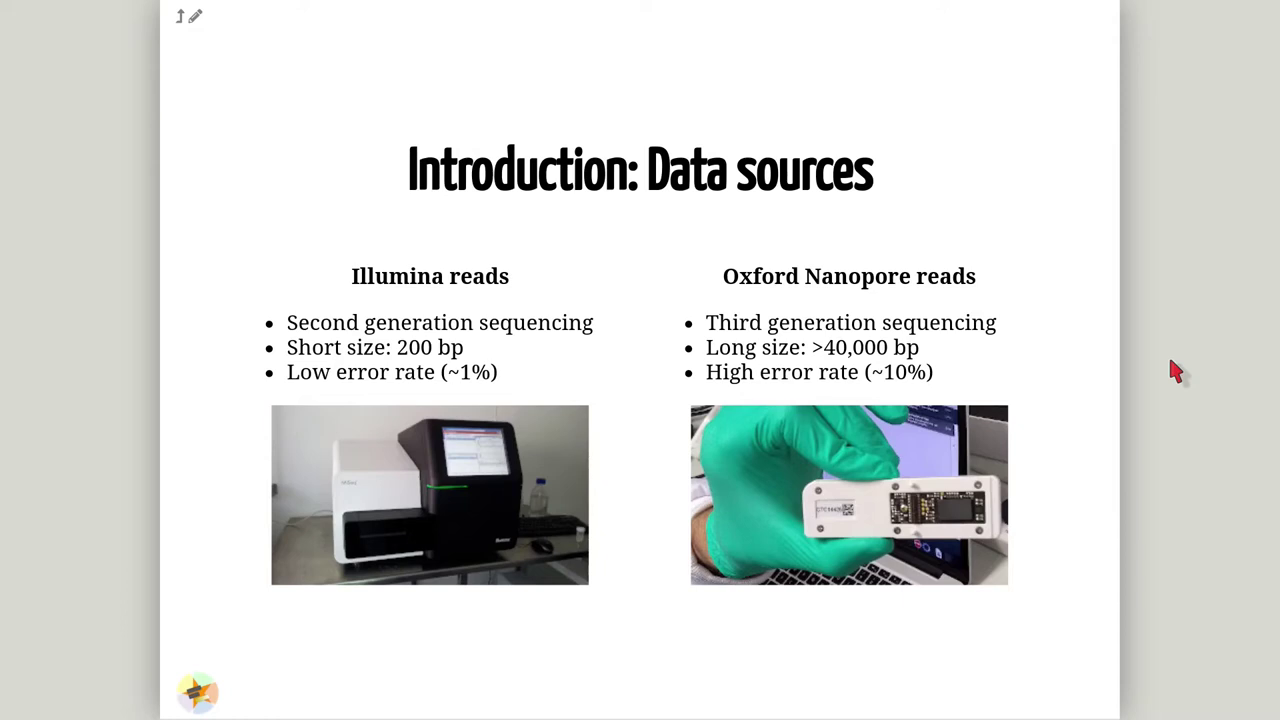
Advance to the Illumina sequencing slide before leaving the presentation
key(Right)
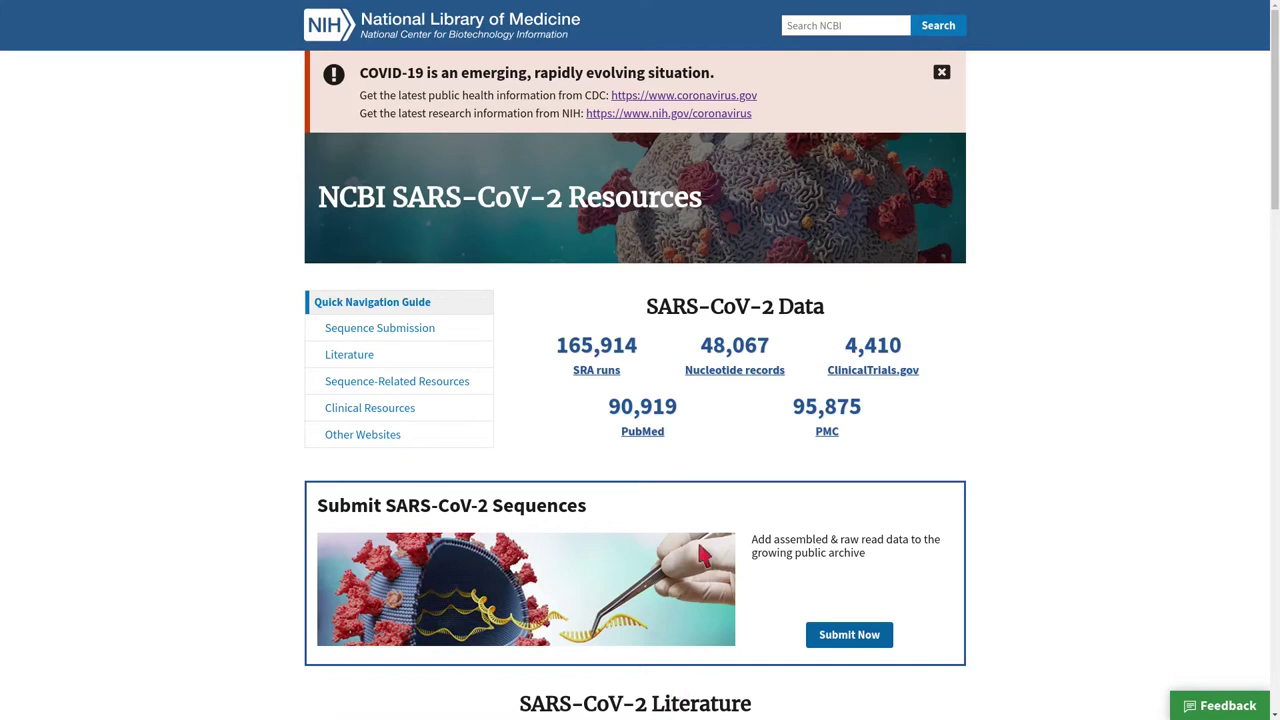
Follow the 165,914 SRA runs link on the NCBI SARS-CoV-2 Resources page
click(601, 372)
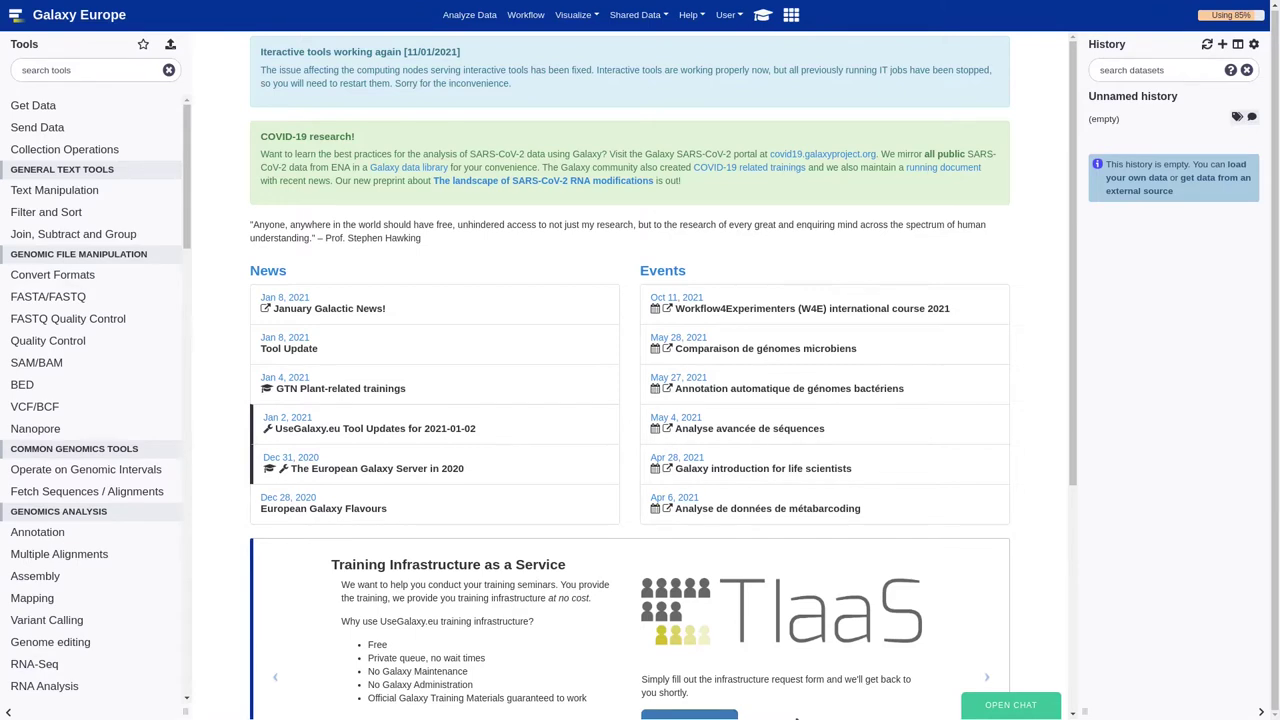
Change the Unnamed history title to 'SARS-CoV-2 assembly', fixing typos while typing
click(1141, 100)
text(SARS-V)
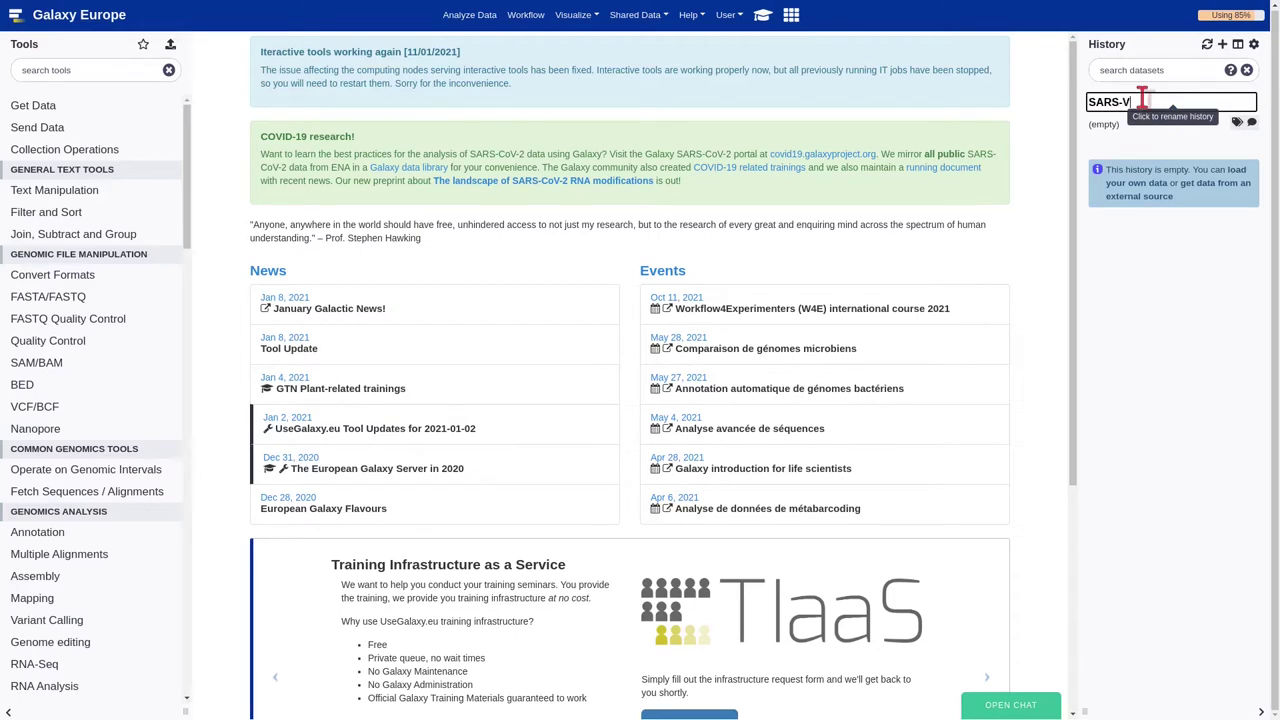
key(BackSpace)
text(CoV-2 ASS)
key(BackSpace)
key(BackSpace)
key(BackSpace)
text(assembly)
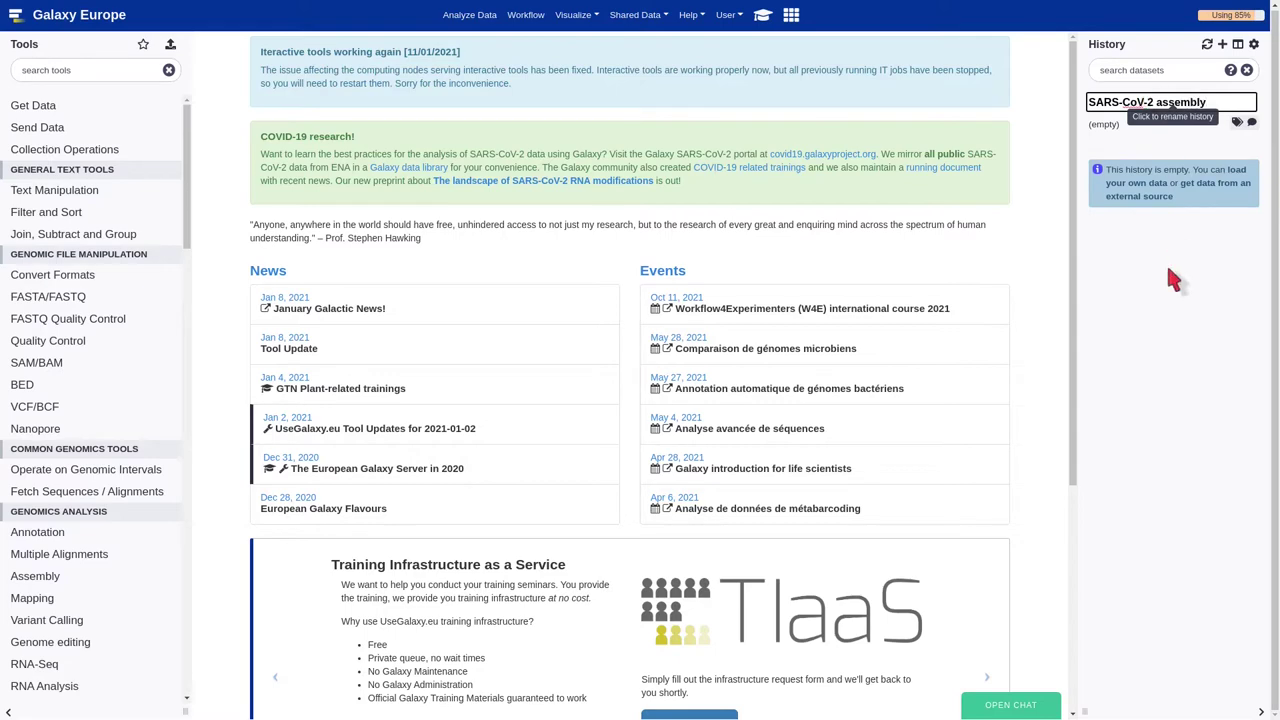
key(Return)
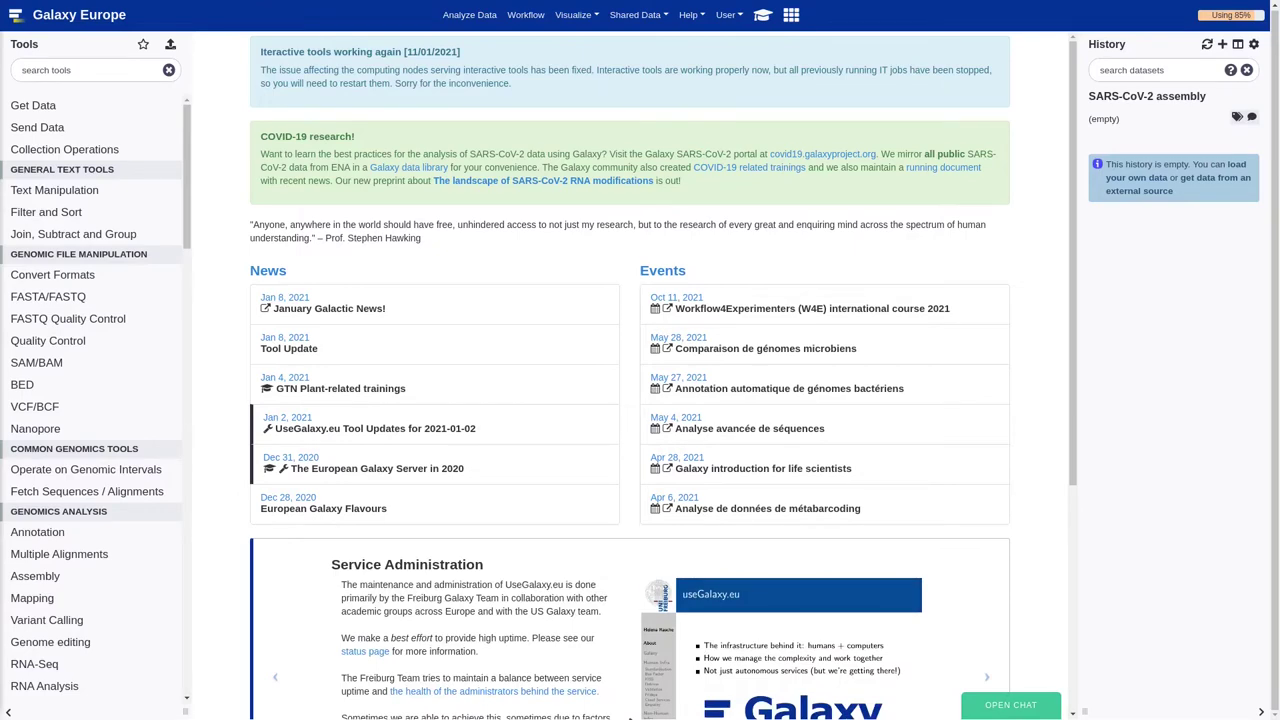
Upload the pasted Illumina SRR accessions as a tabular dataset named 'Illumina accessions'
click(170, 44)
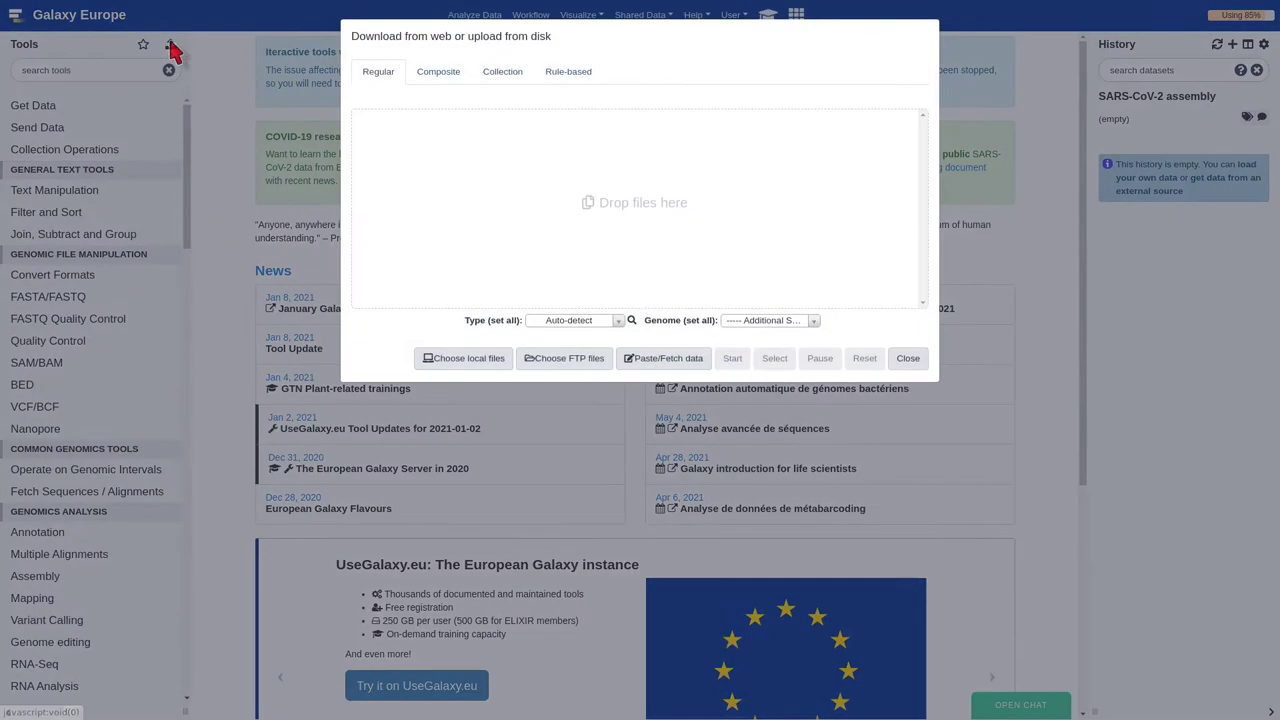
click(645, 358)
click(585, 213)
text(SRR10903401 SRR10903402 SRR10971381)
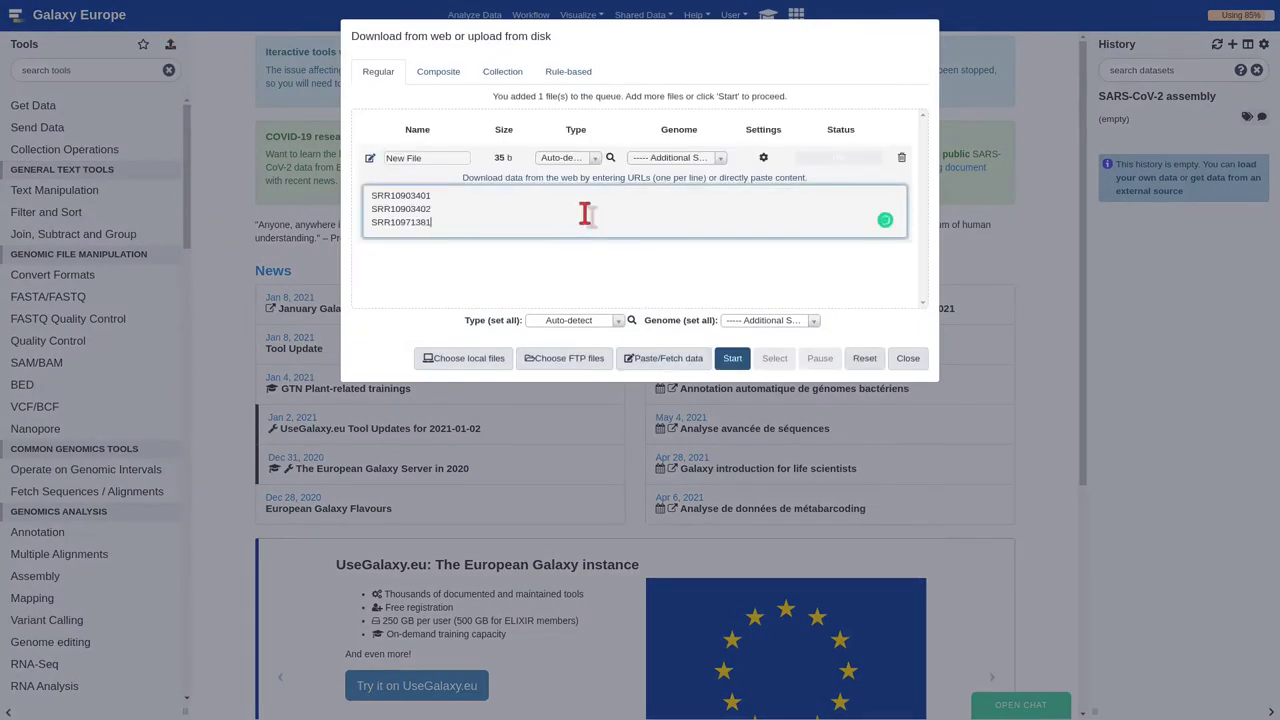
triple_click(450, 158)
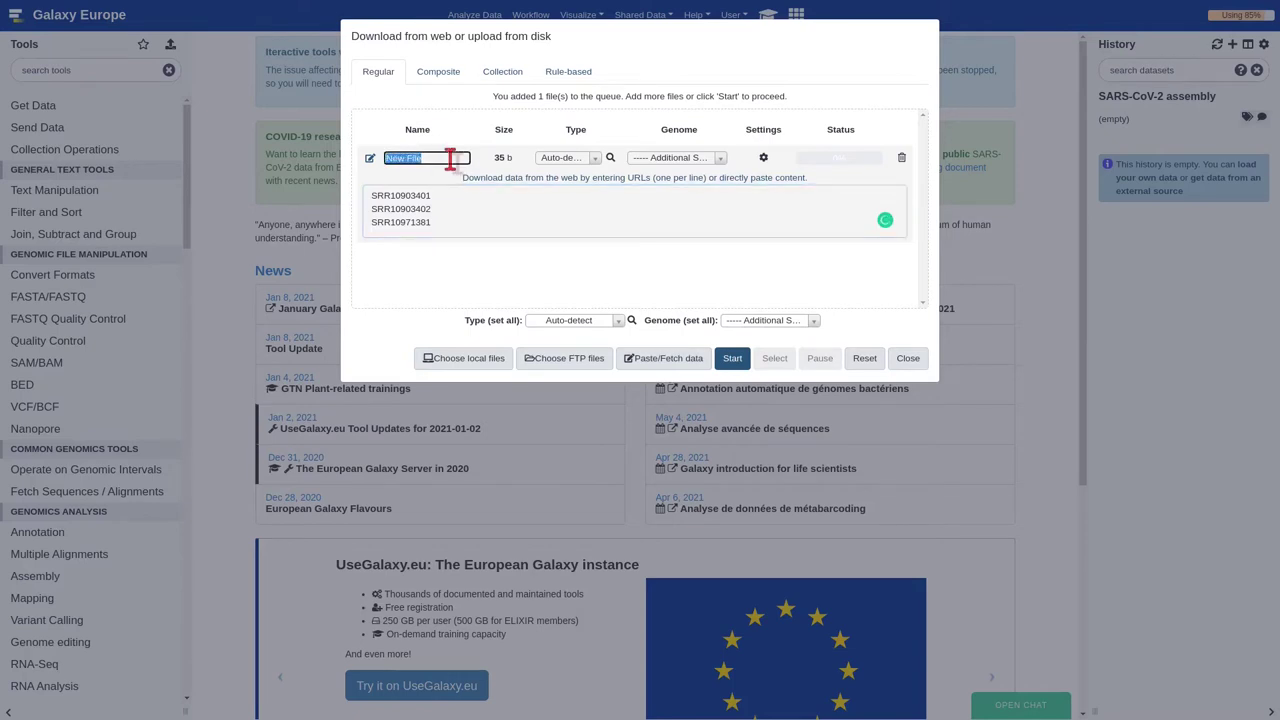
text(Illumina ac)
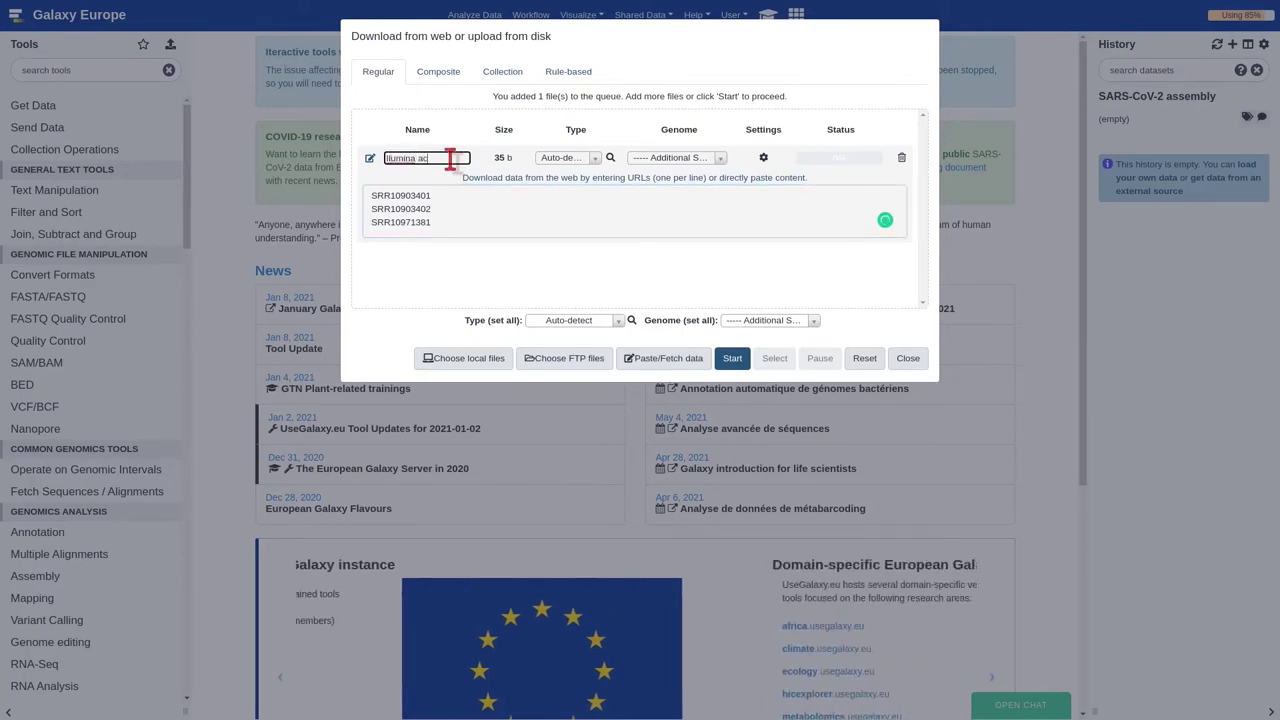
text(cessi)
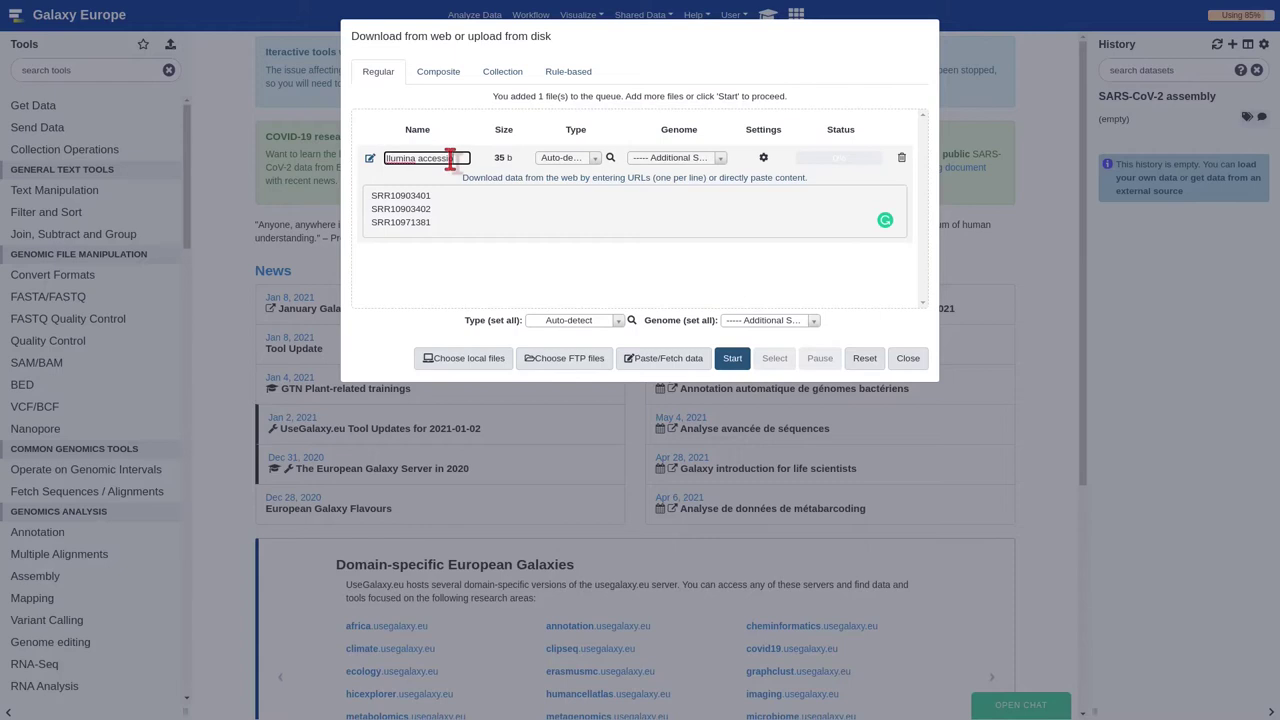
text(onns)
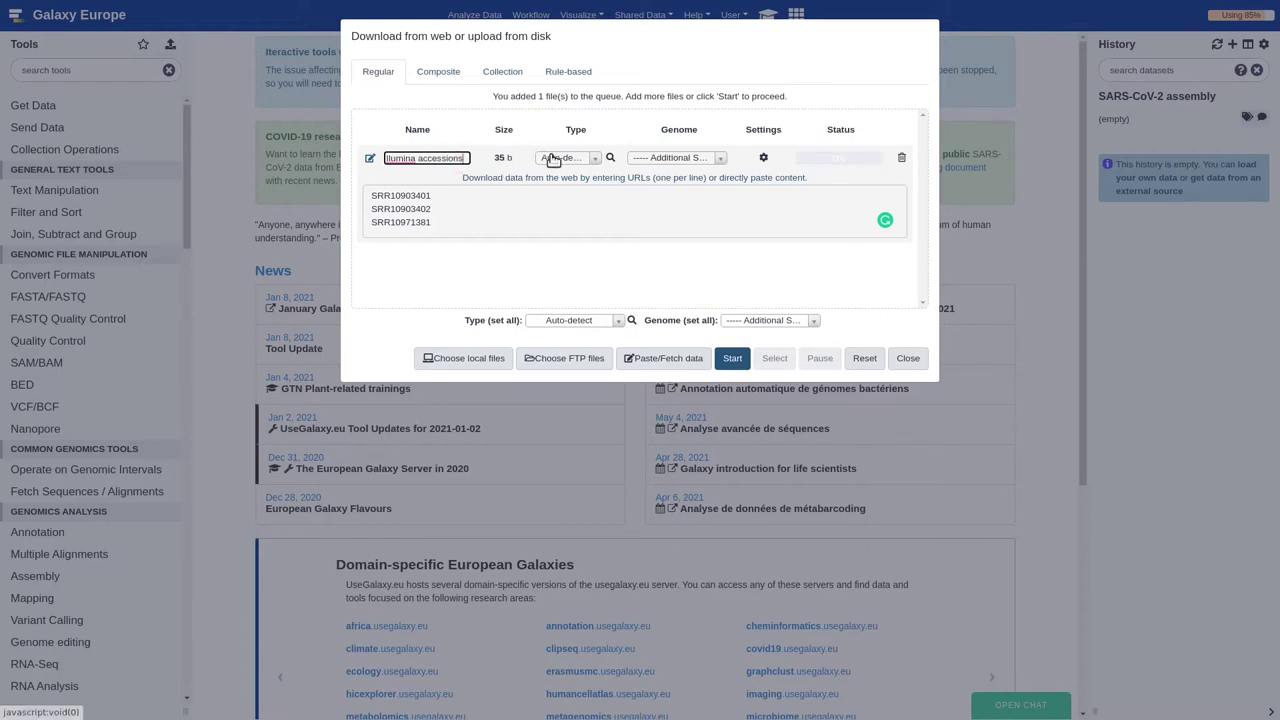
click(553, 160)
text(tabular)
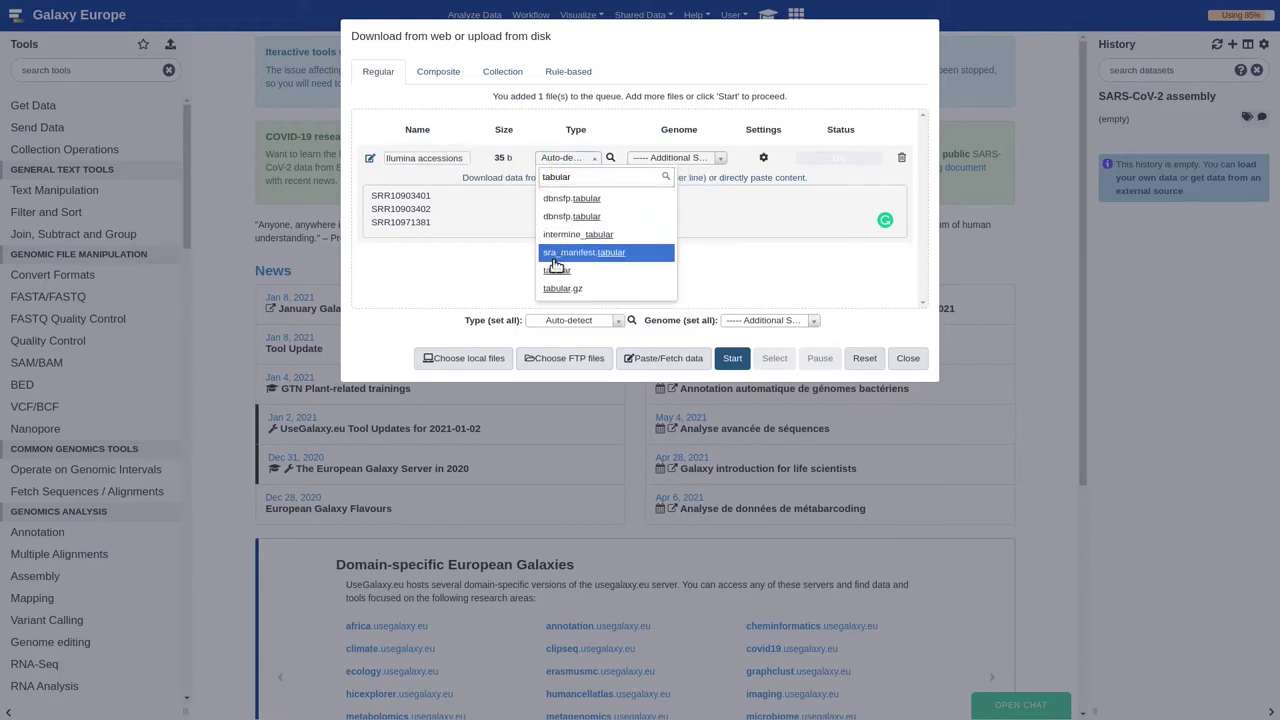
click(556, 270)
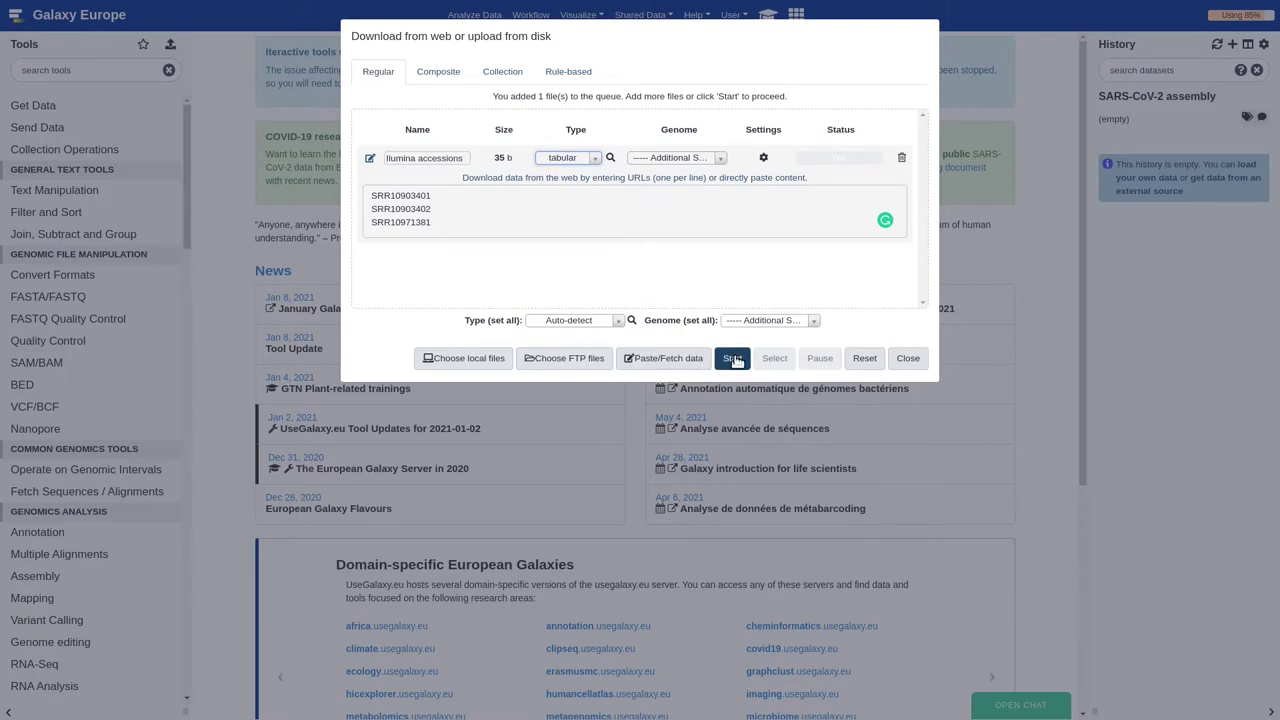
click(733, 360)
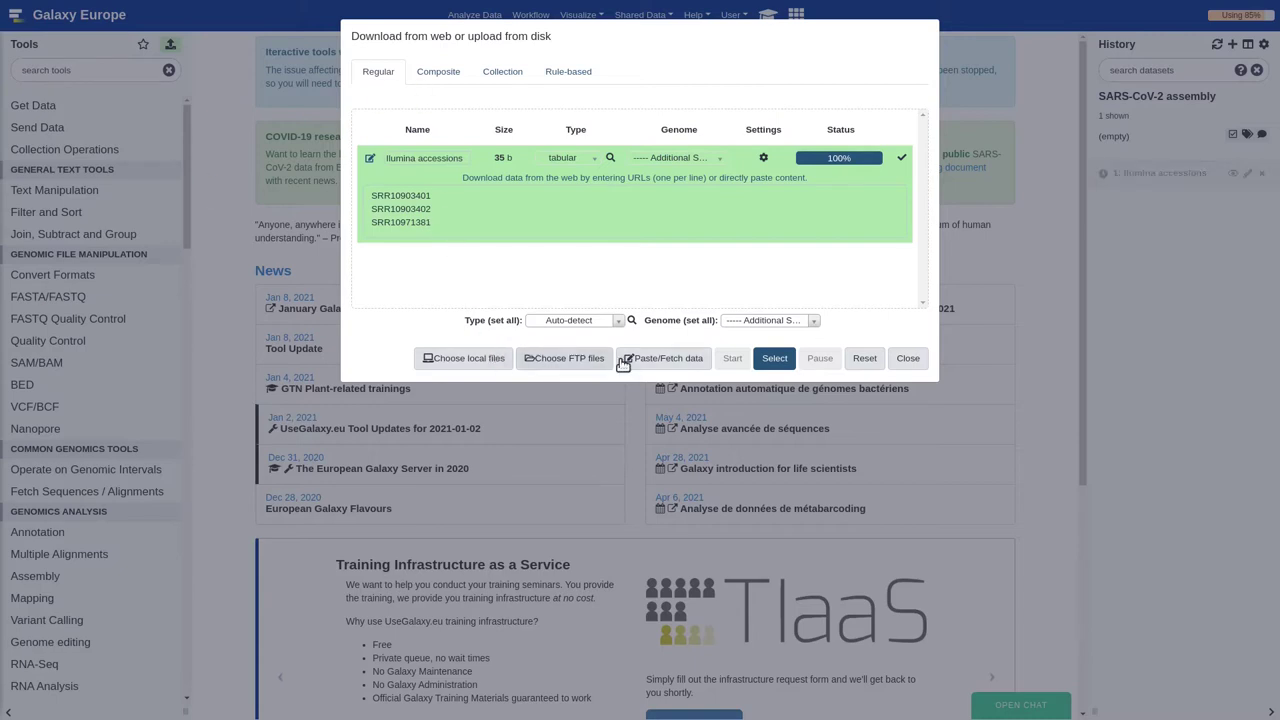
Upload the pasted Nanopore SRR accessions as a tabular dataset named 'Nanopore accessions'
click(656, 360)
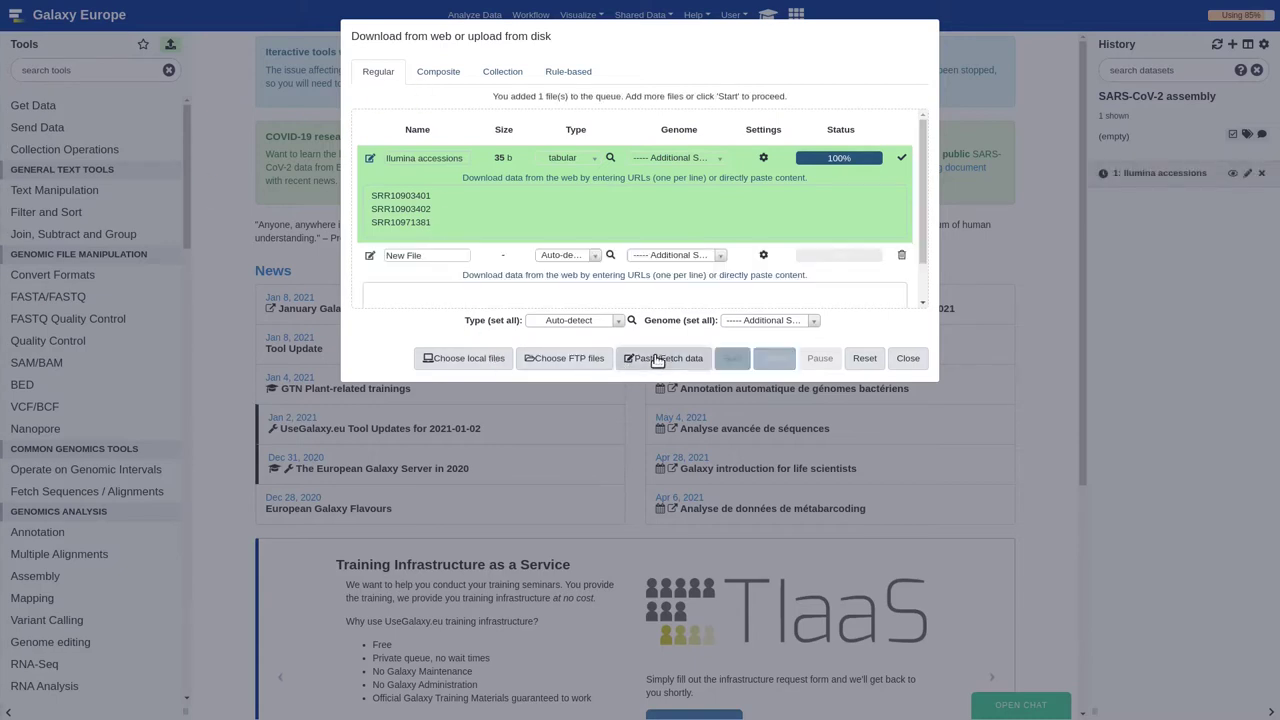
click(580, 296)
text(SRR10948550 SRR10948474 SRR10902284)
triple_click(418, 240)
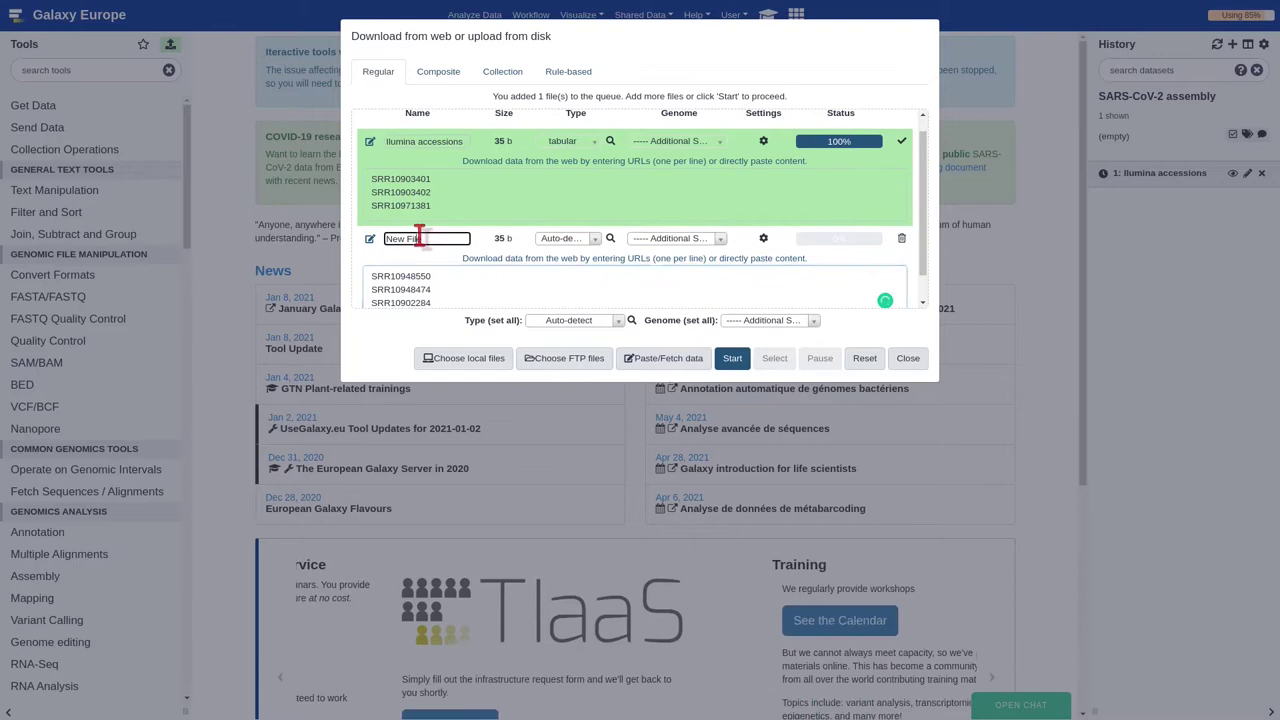
text(Nanopore accessi)
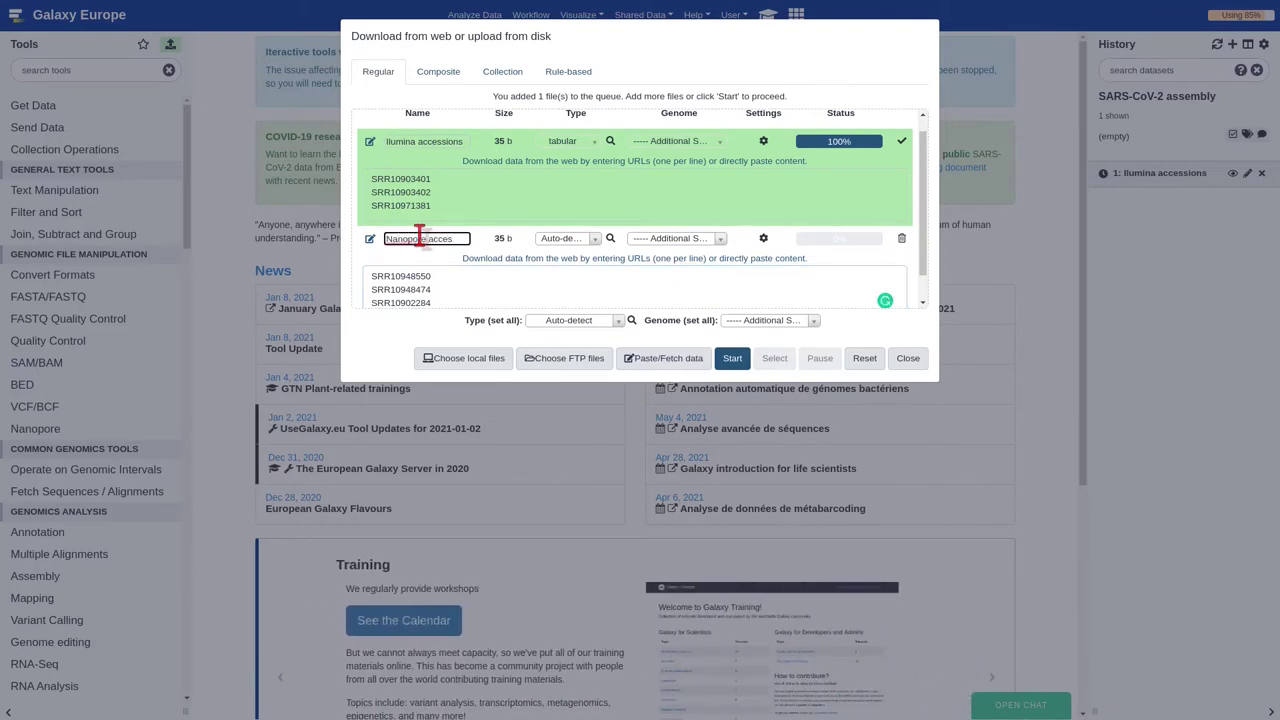
text(sions)
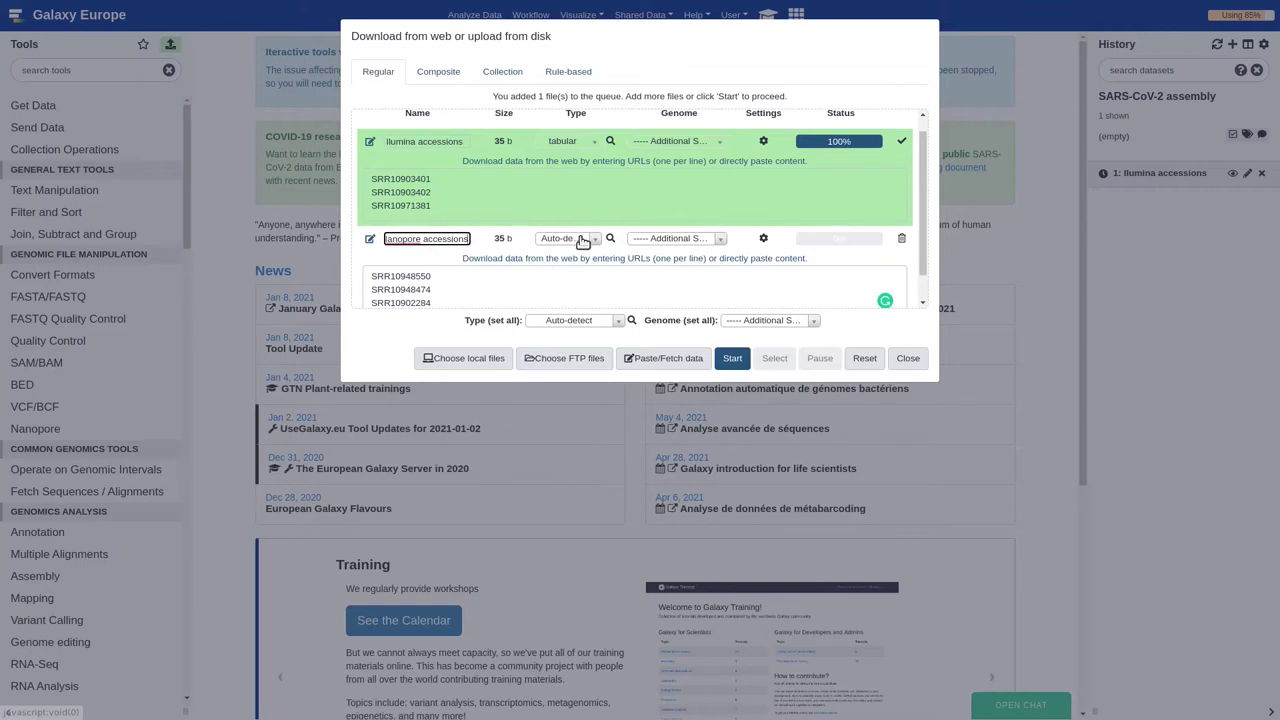
click(582, 241)
text(tabul)
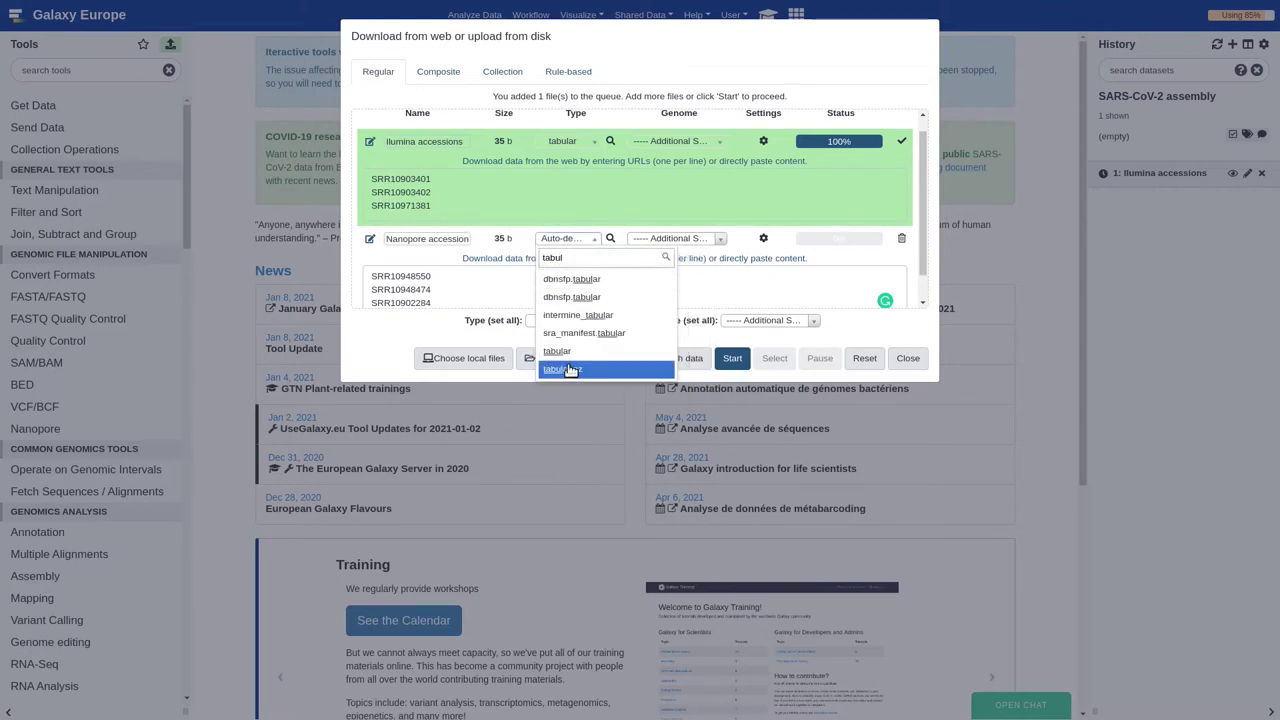
click(560, 352)
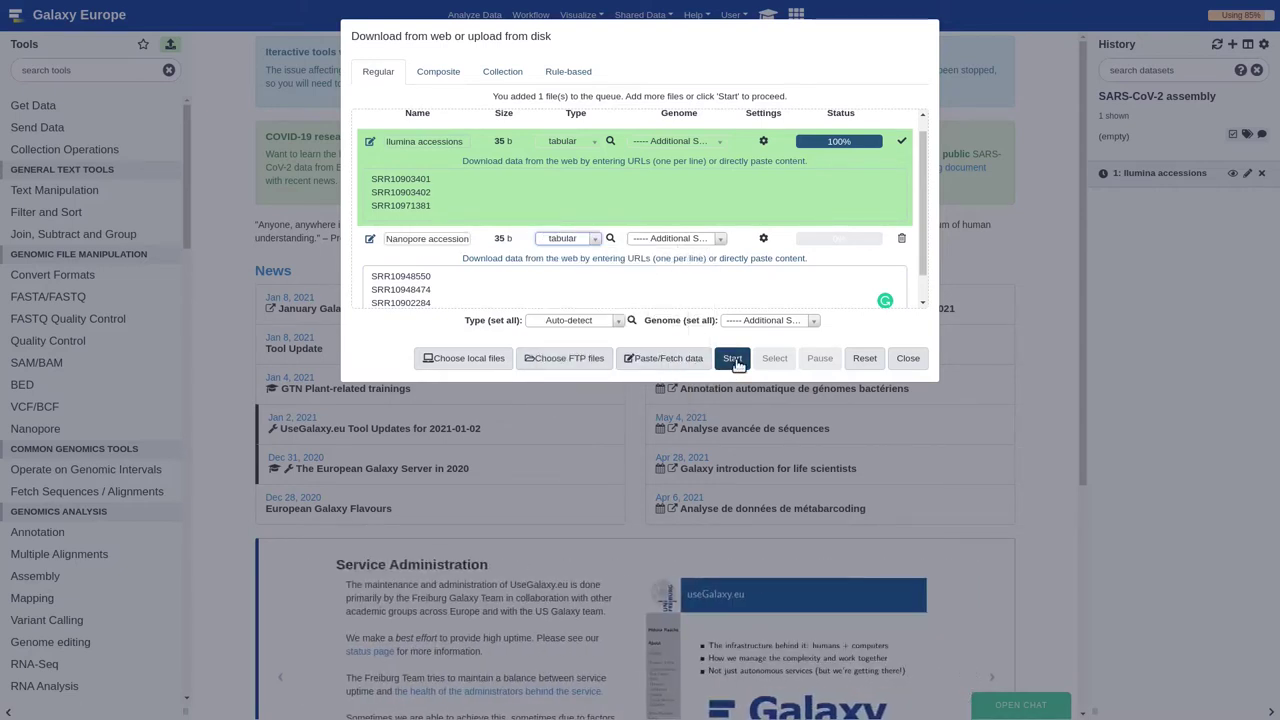
click(735, 364)
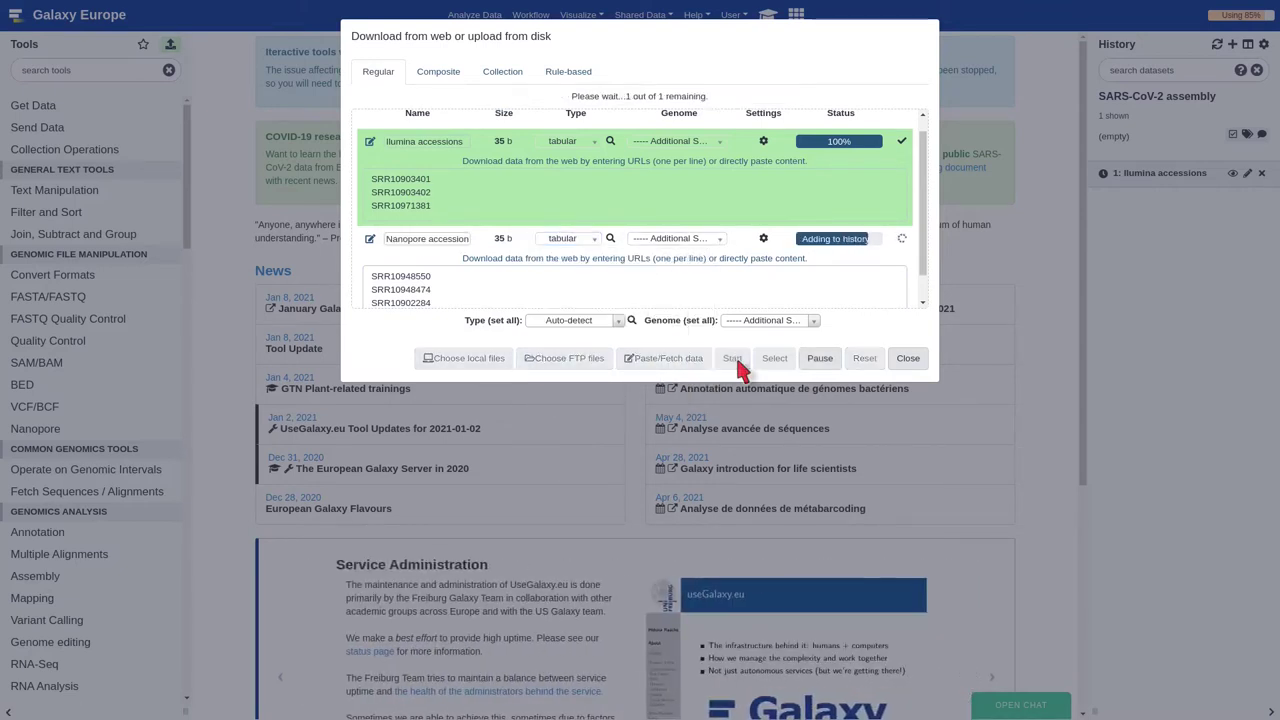
Close the upload window and expand 'Nanopore accessions' to preview its 3 SRR lines
click(905, 360)
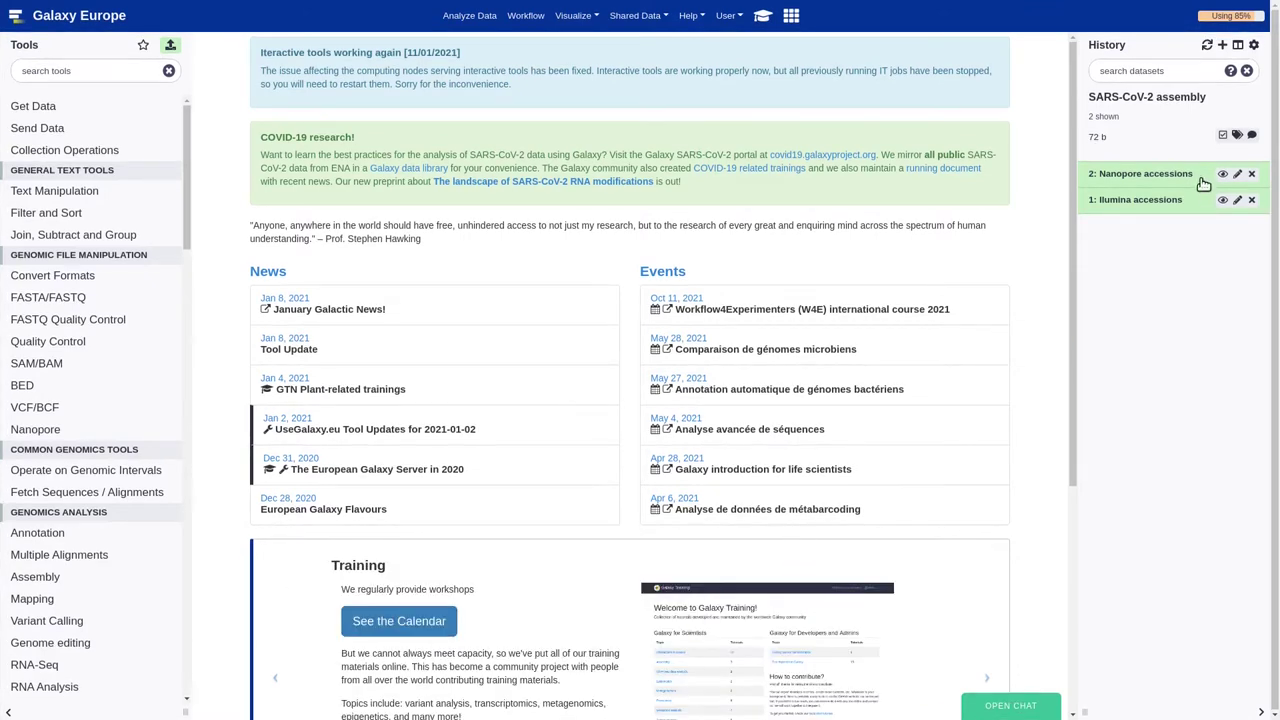
click(1203, 184)
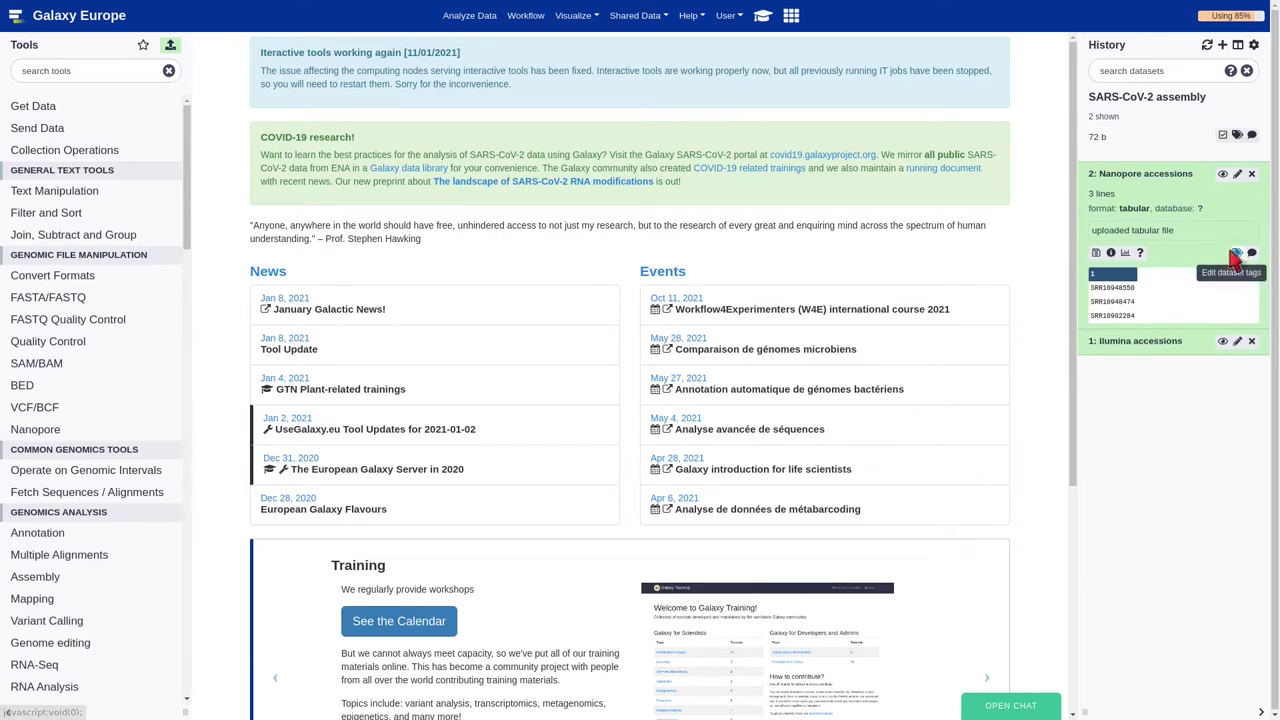
Tag the Nanopore accessions dataset with #nanopore
click(1236, 257)
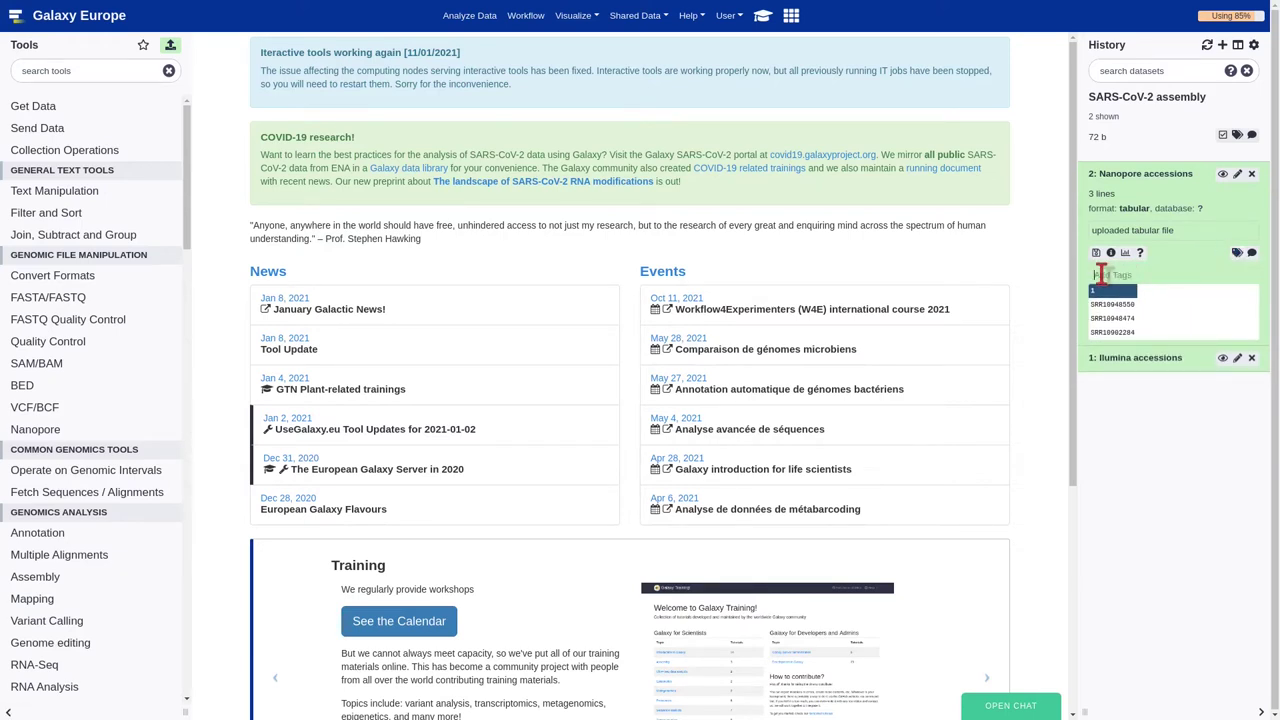
text(#nanopore)
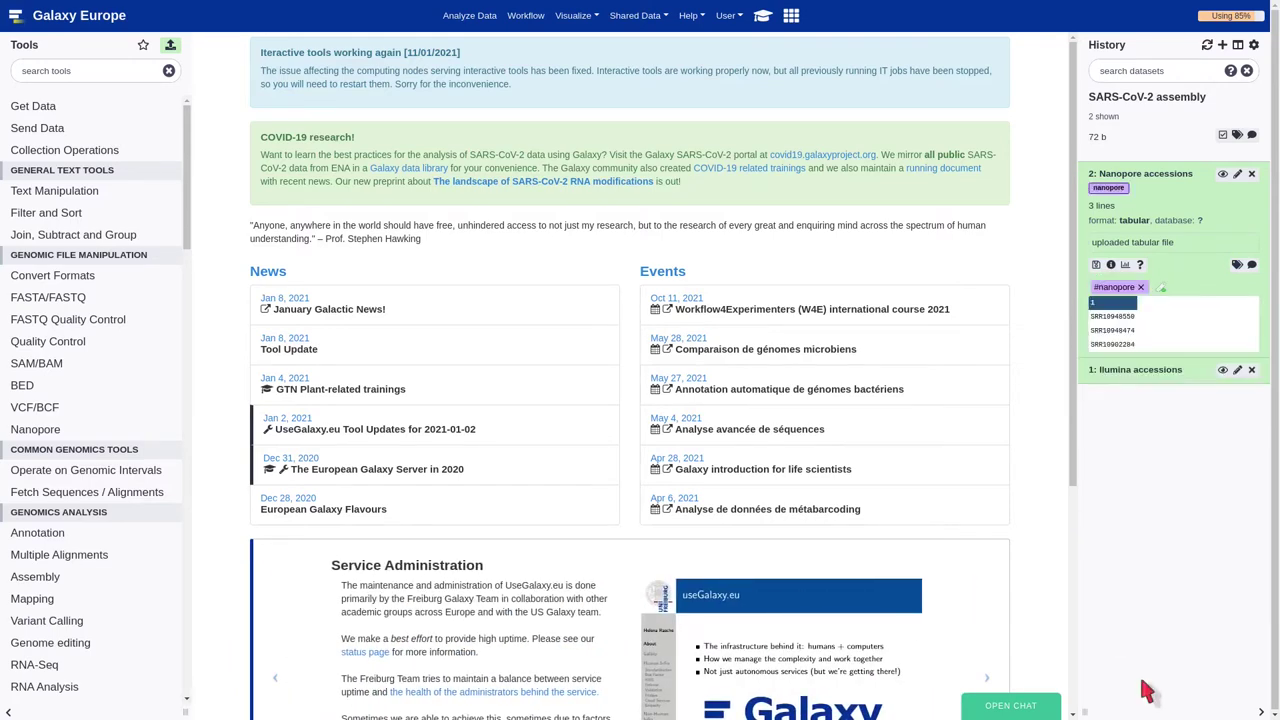
key(Return)
Tag the Illumina accessions dataset with #illumina
click(1196, 371)
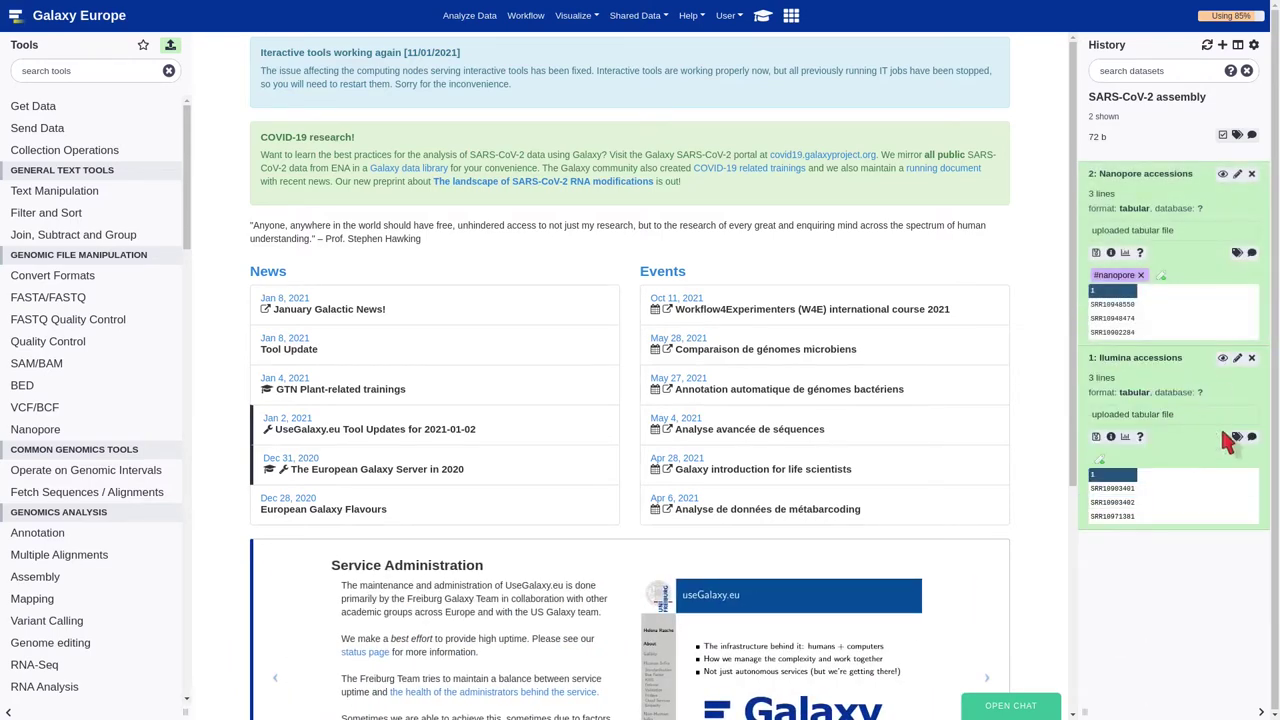
click(1100, 458)
text(illumina)
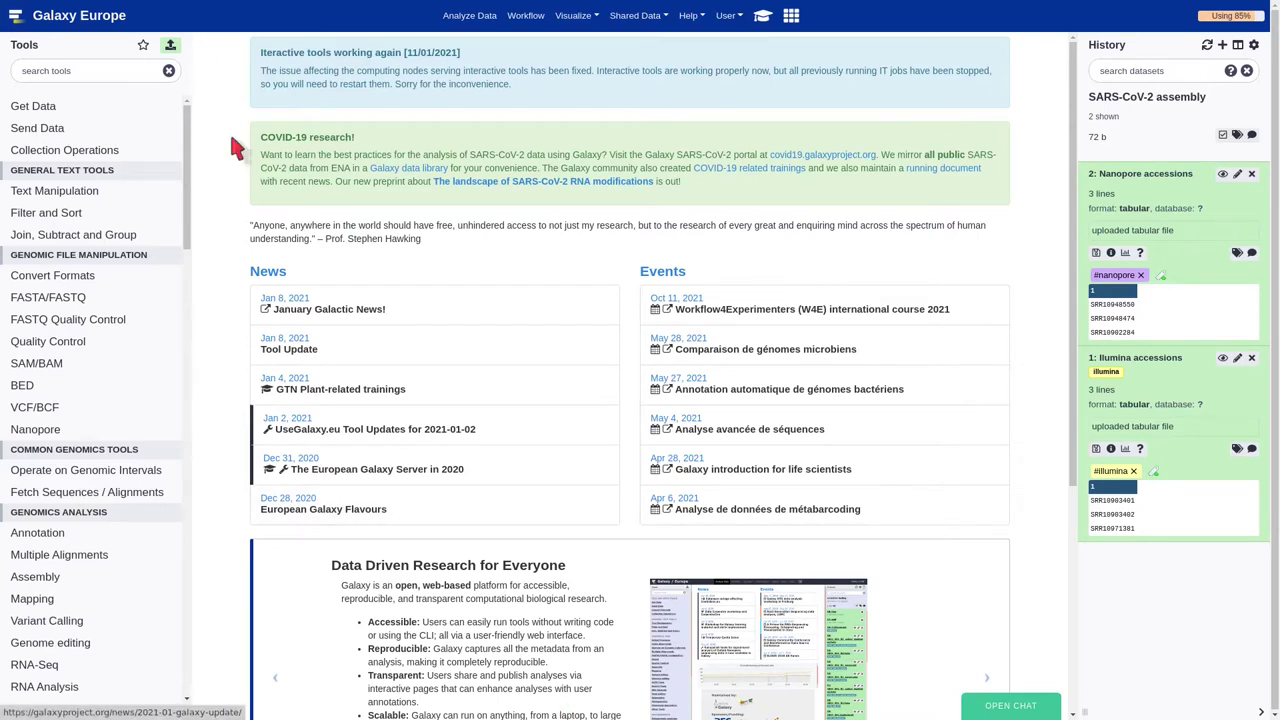
Search the tools for 'NCBI fast download' and scroll through the matching results
click(116, 71)
text(NCBI fast )
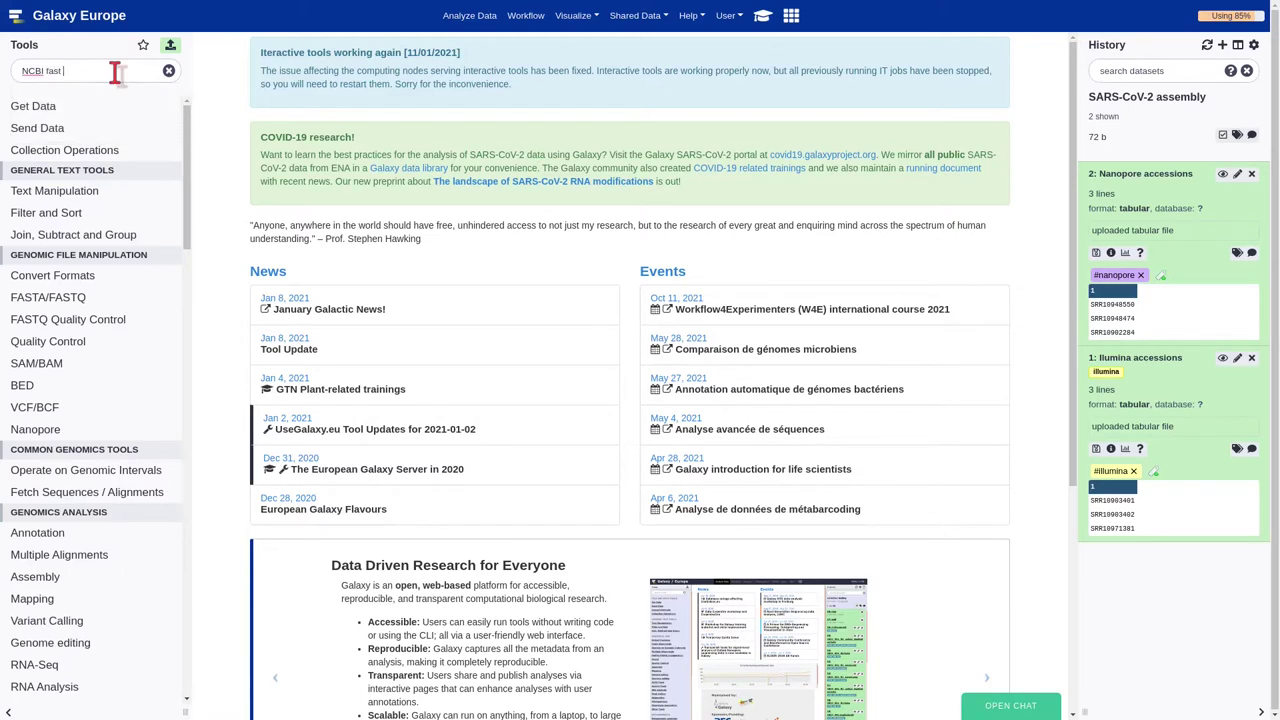
text(download)
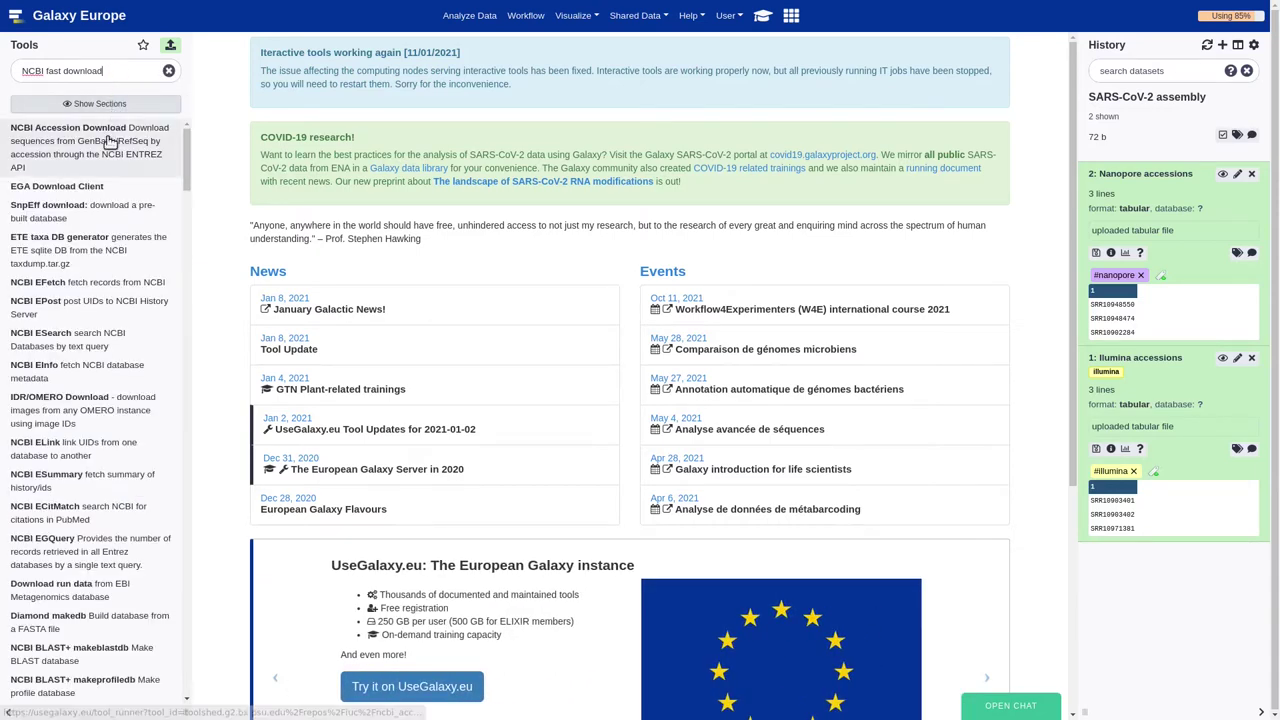
scroll(88, 338, down, 1)
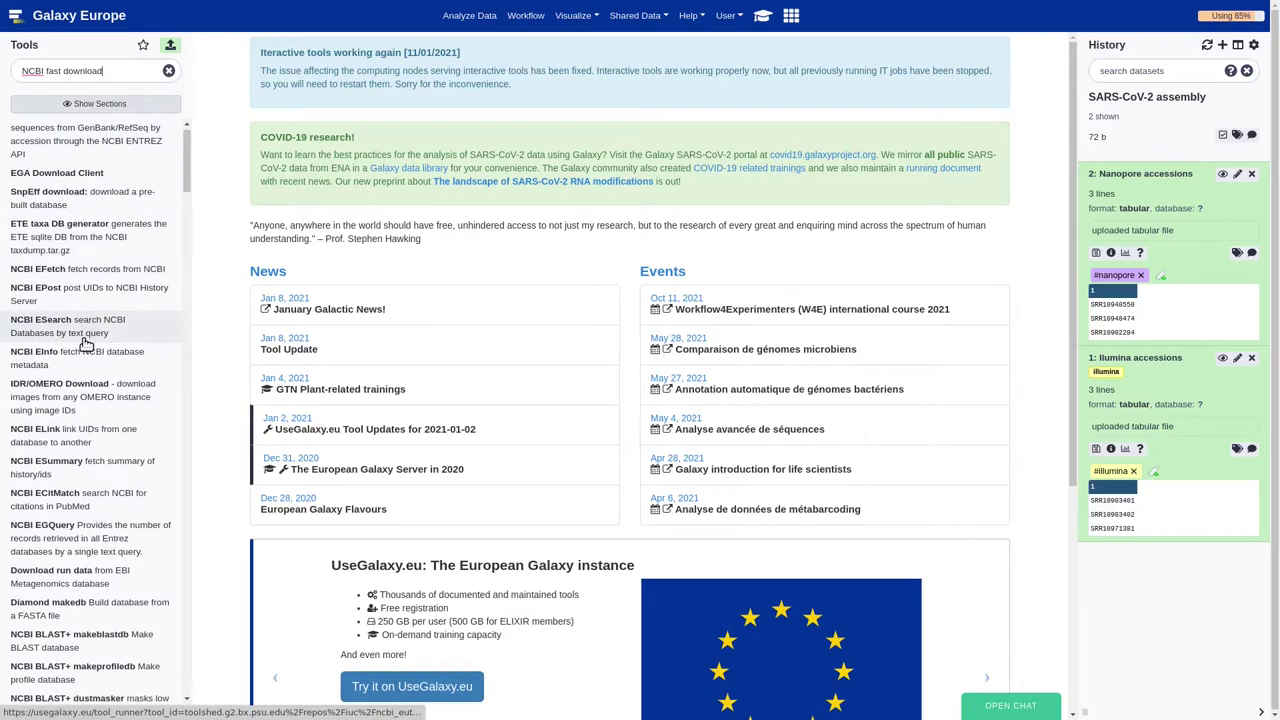
scroll(87, 343, down, 5)
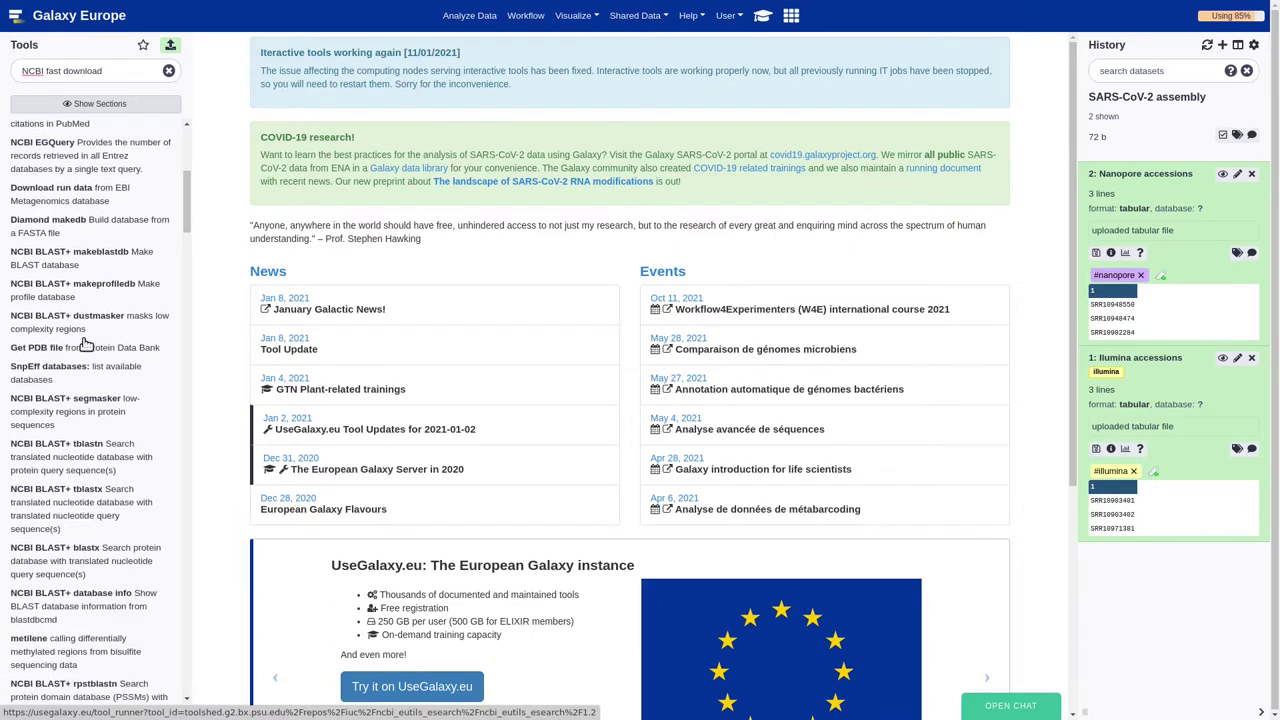
scroll(87, 343, down, 10)
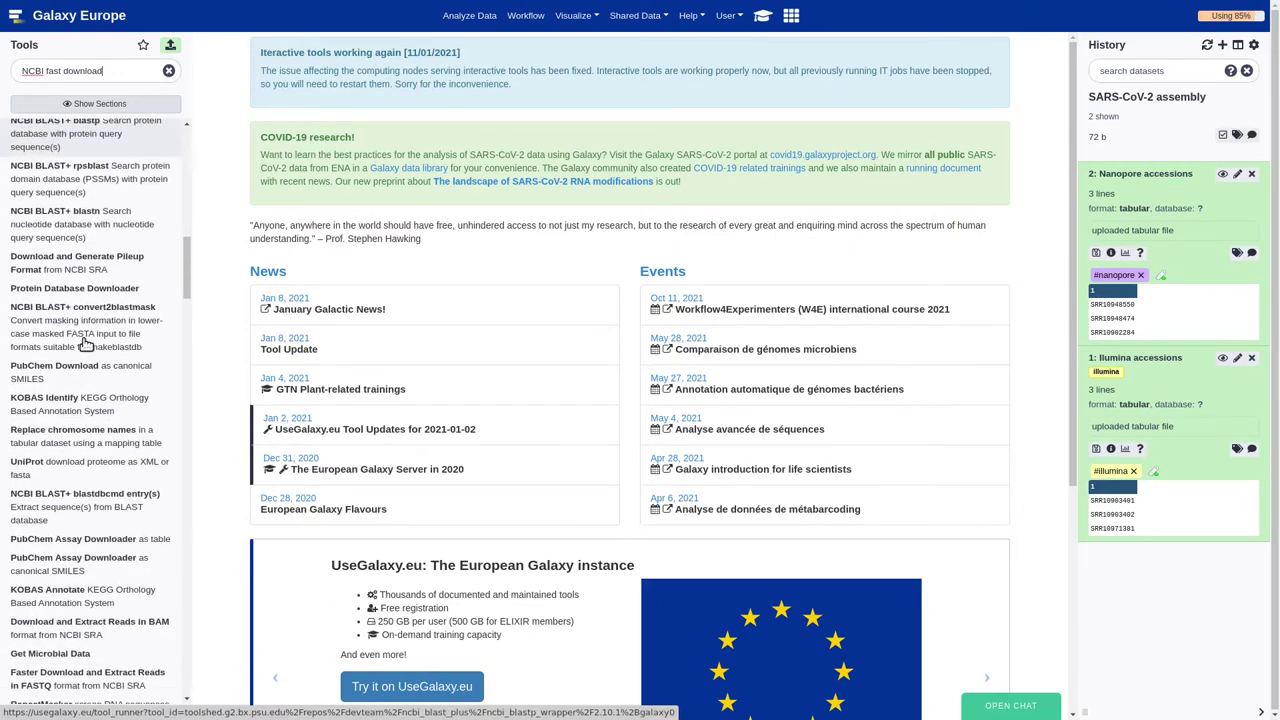
scroll(87, 343, down, 4)
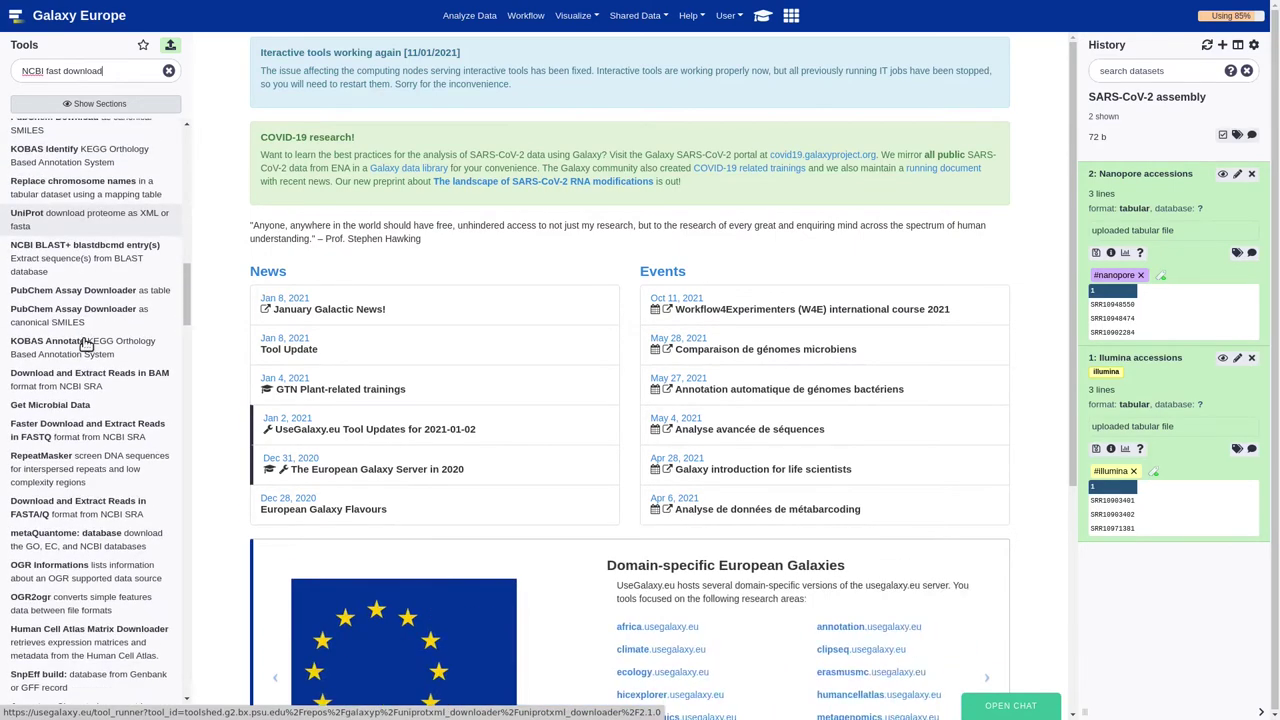
Run Faster Download and Extract Reads in FASTQ on both Nanopore and Illumina accession lists
click(87, 437)
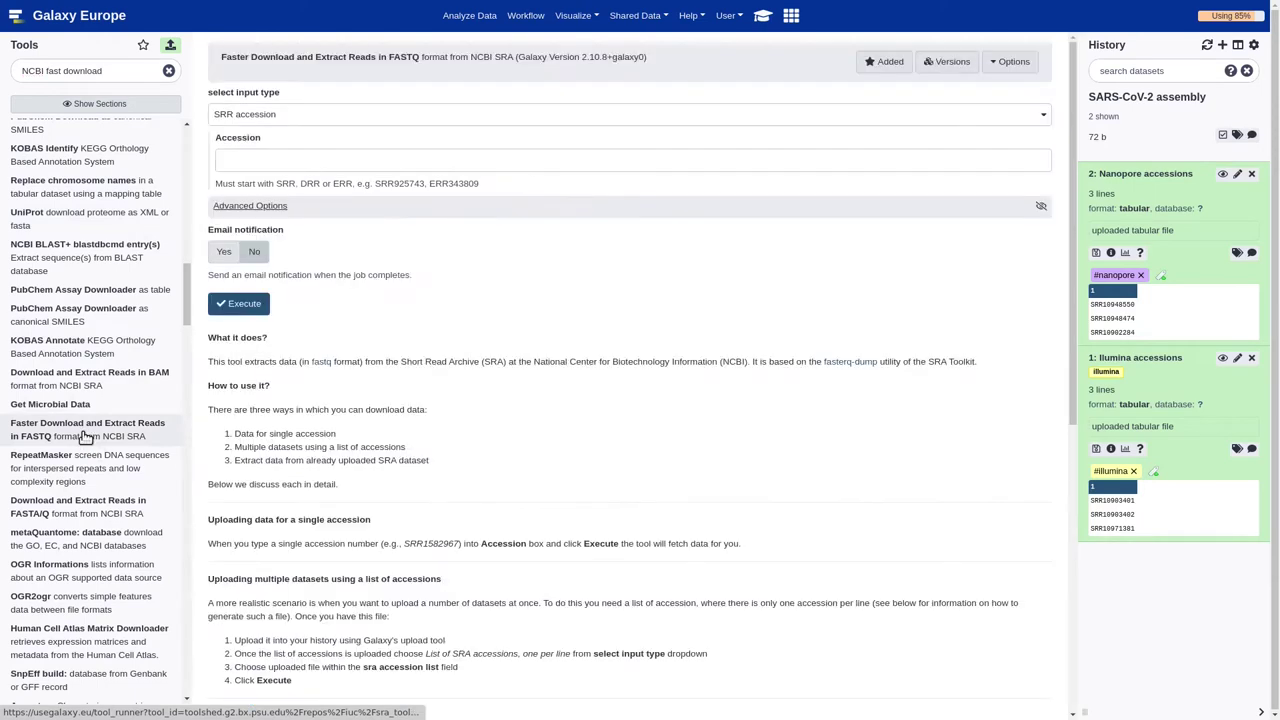
click(283, 118)
click(280, 174)
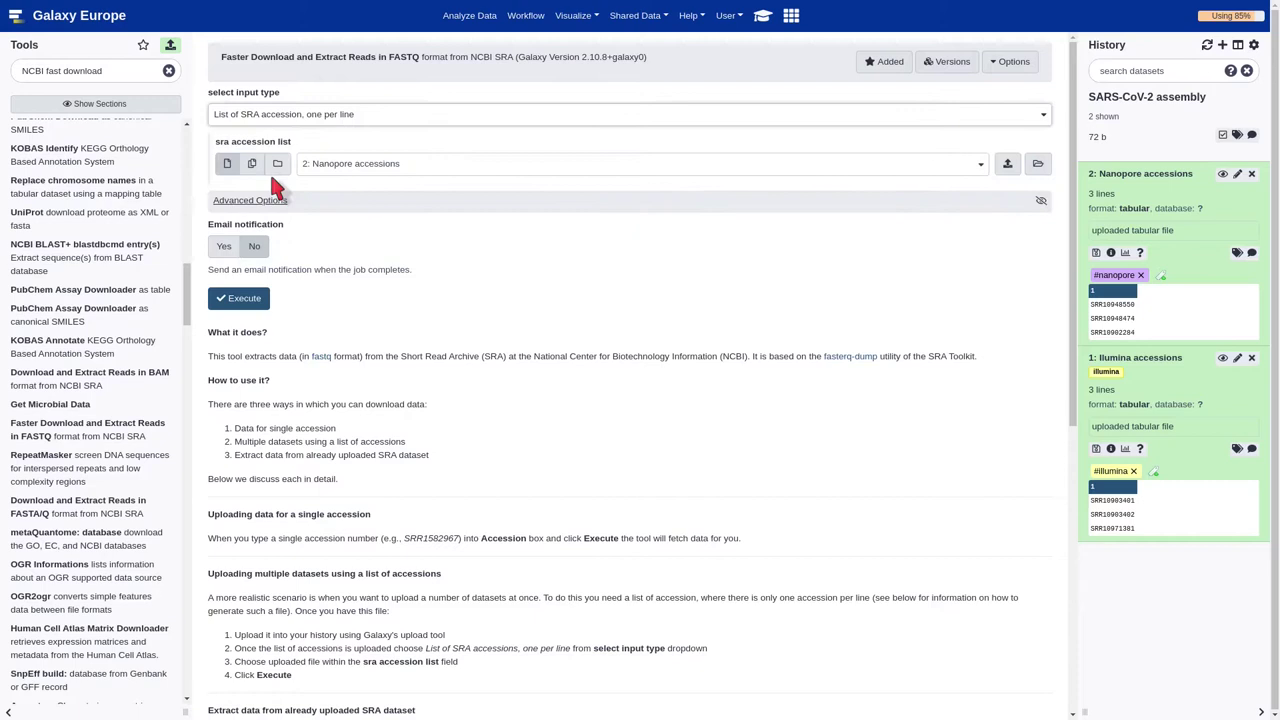
click(254, 167)
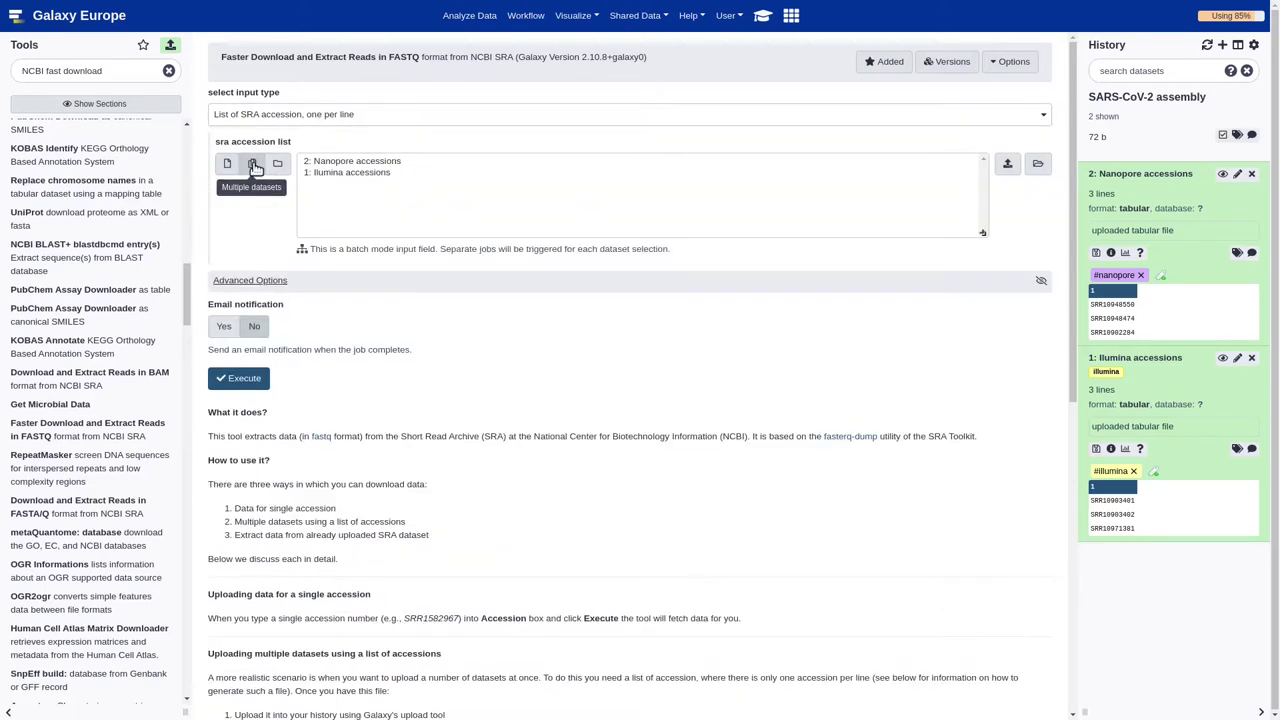
click(346, 165)
shift+click(343, 176)
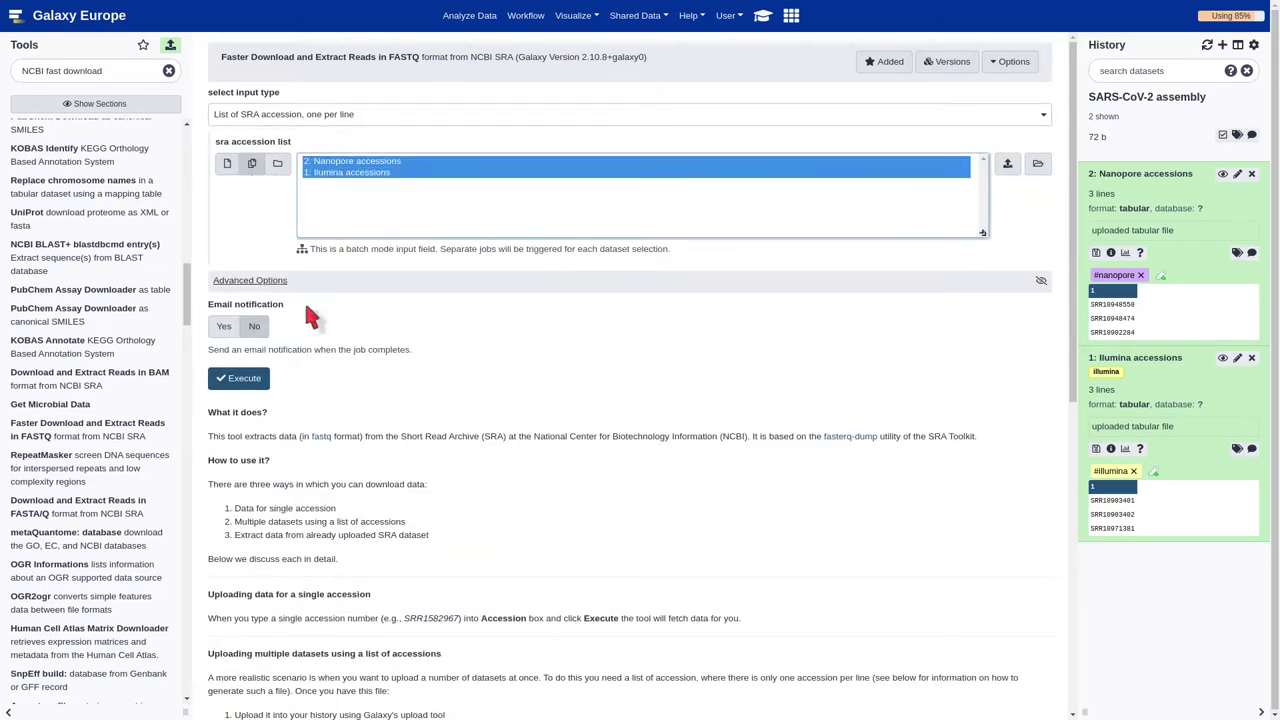
click(240, 379)
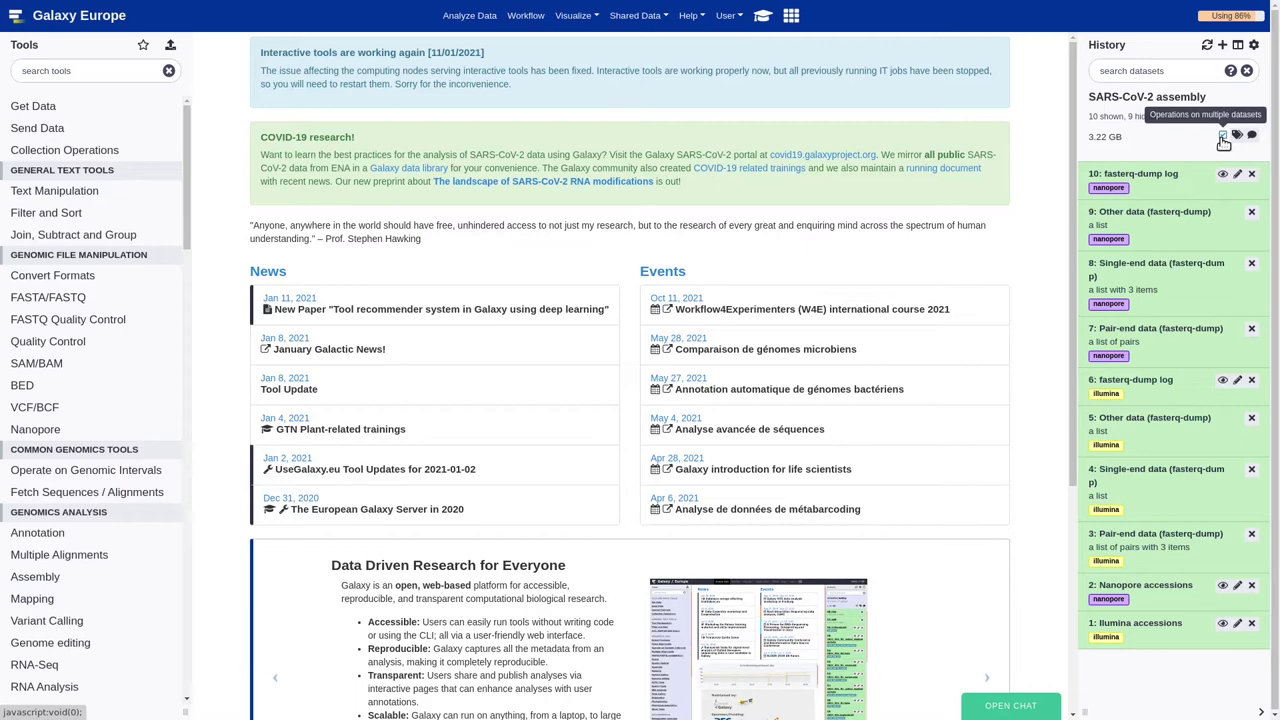
Delete the unneeded fasterq-dump outputs (logs, other data, Illumina single-end) and hide deleted items
click(1222, 137)
click(1094, 195)
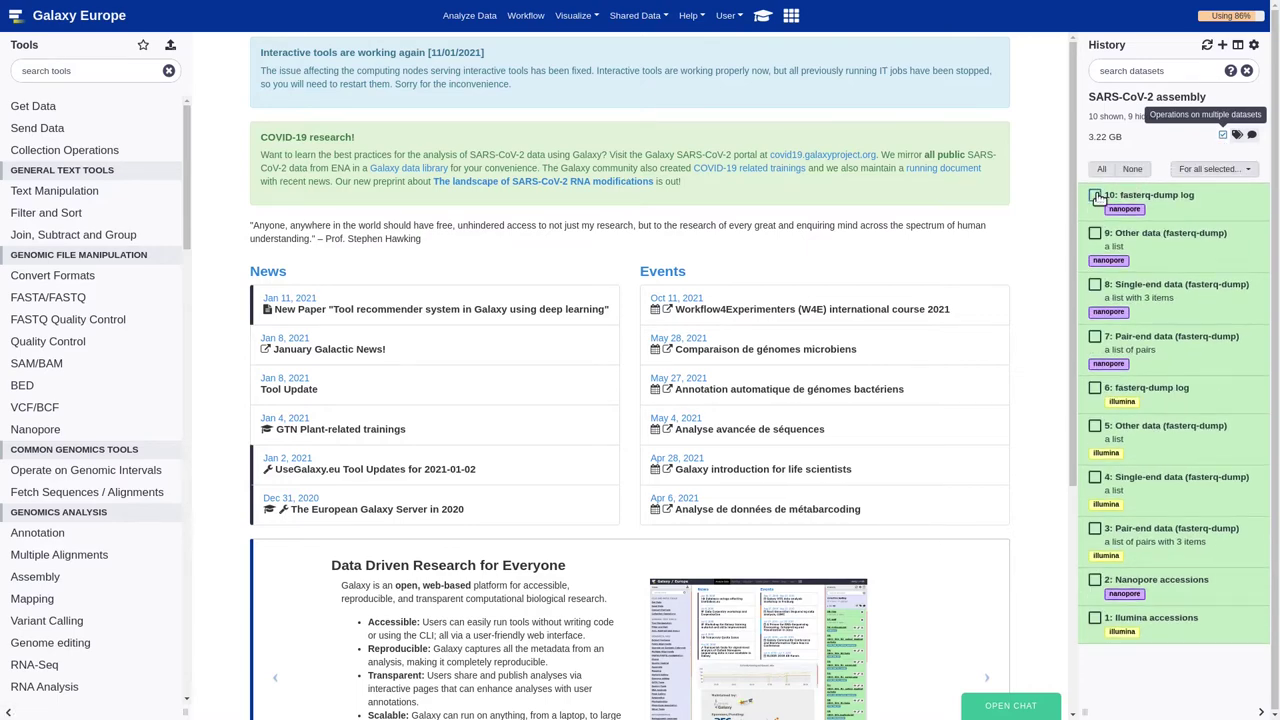
click(1095, 233)
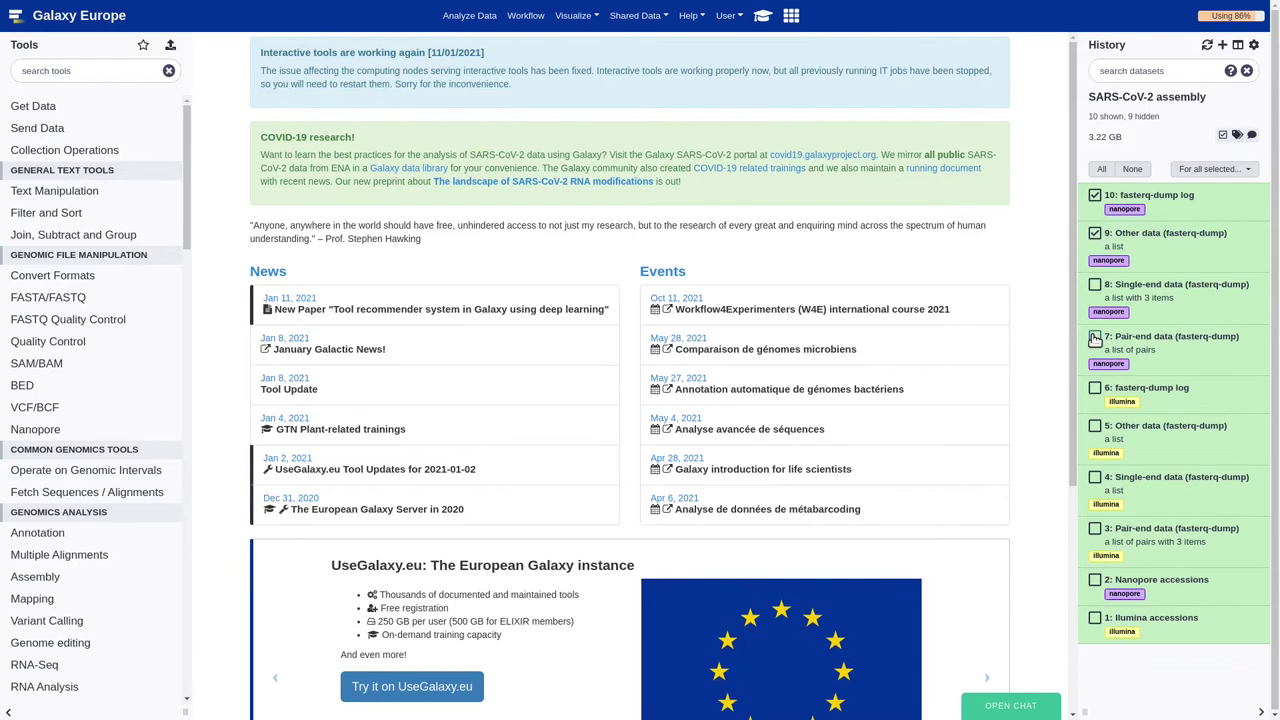
click(1095, 388)
click(1095, 477)
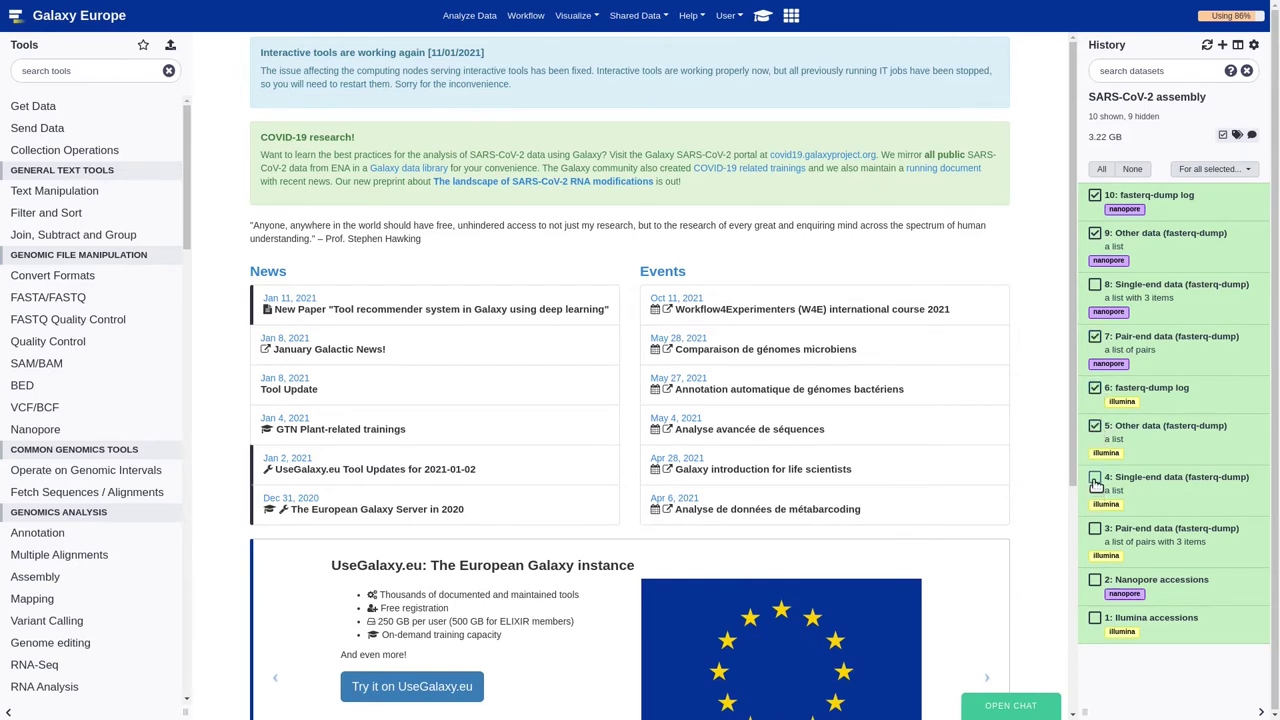
click(1242, 170)
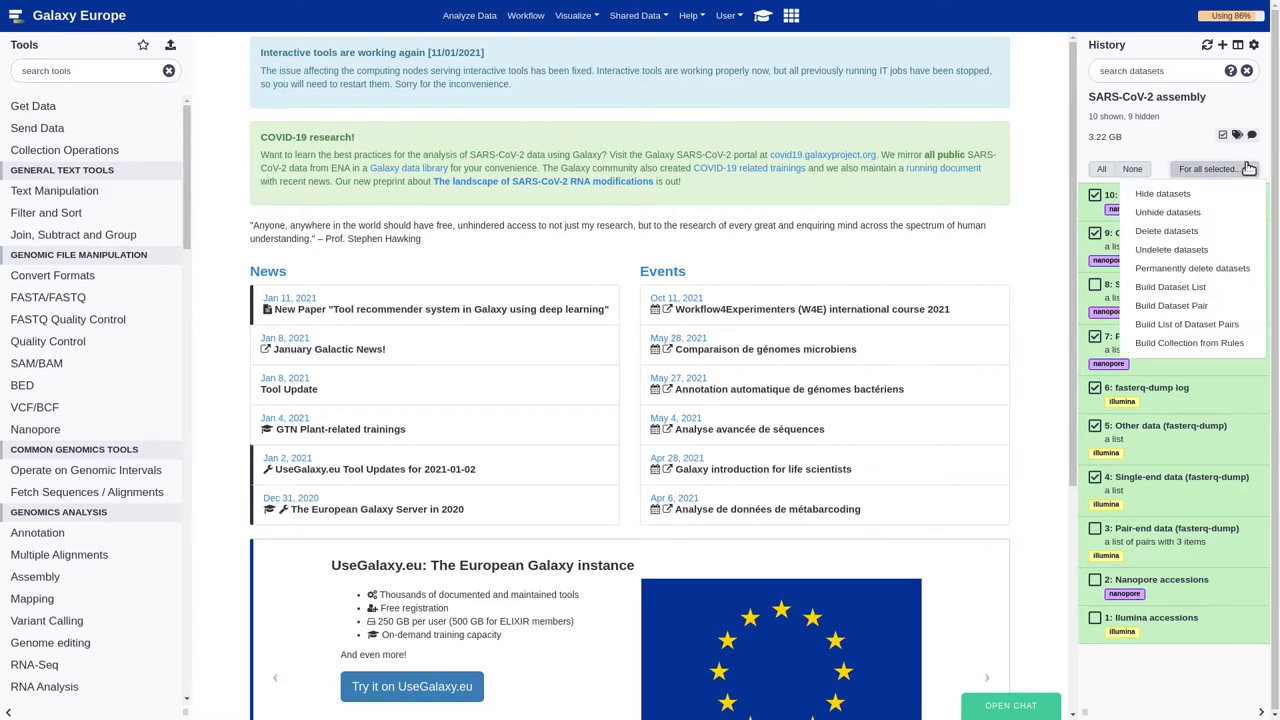
click(1193, 233)
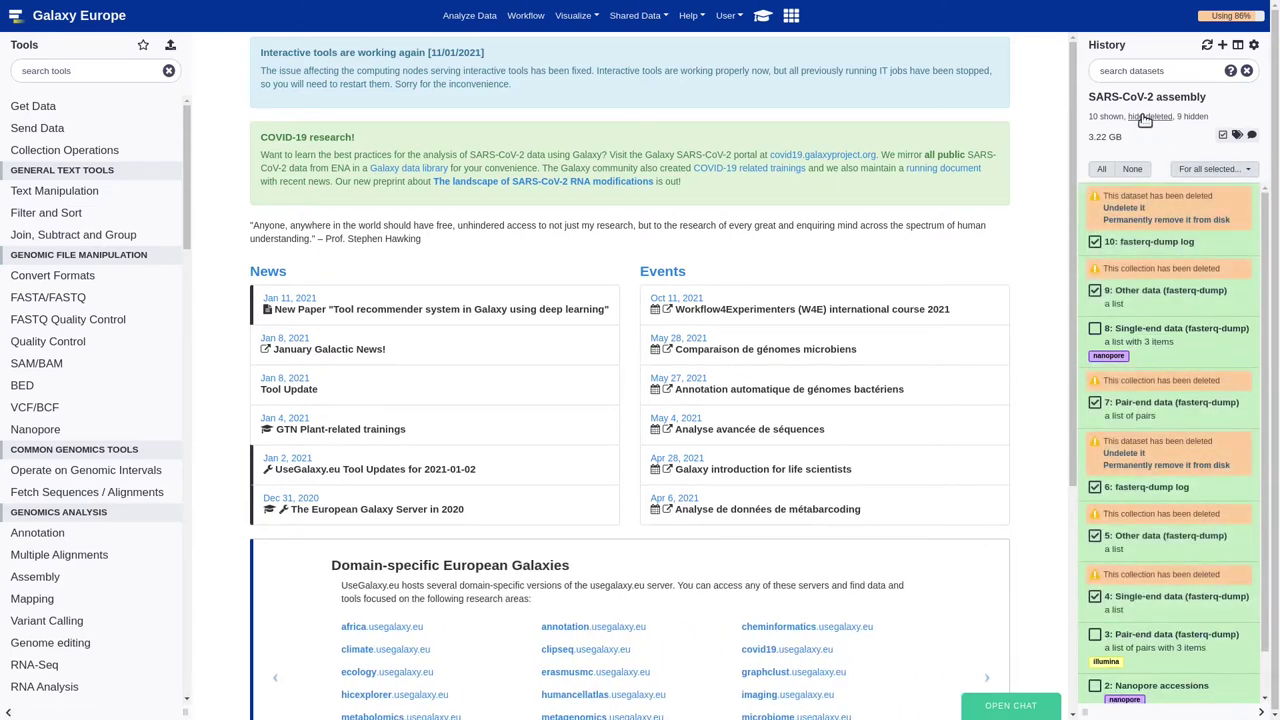
click(1145, 117)
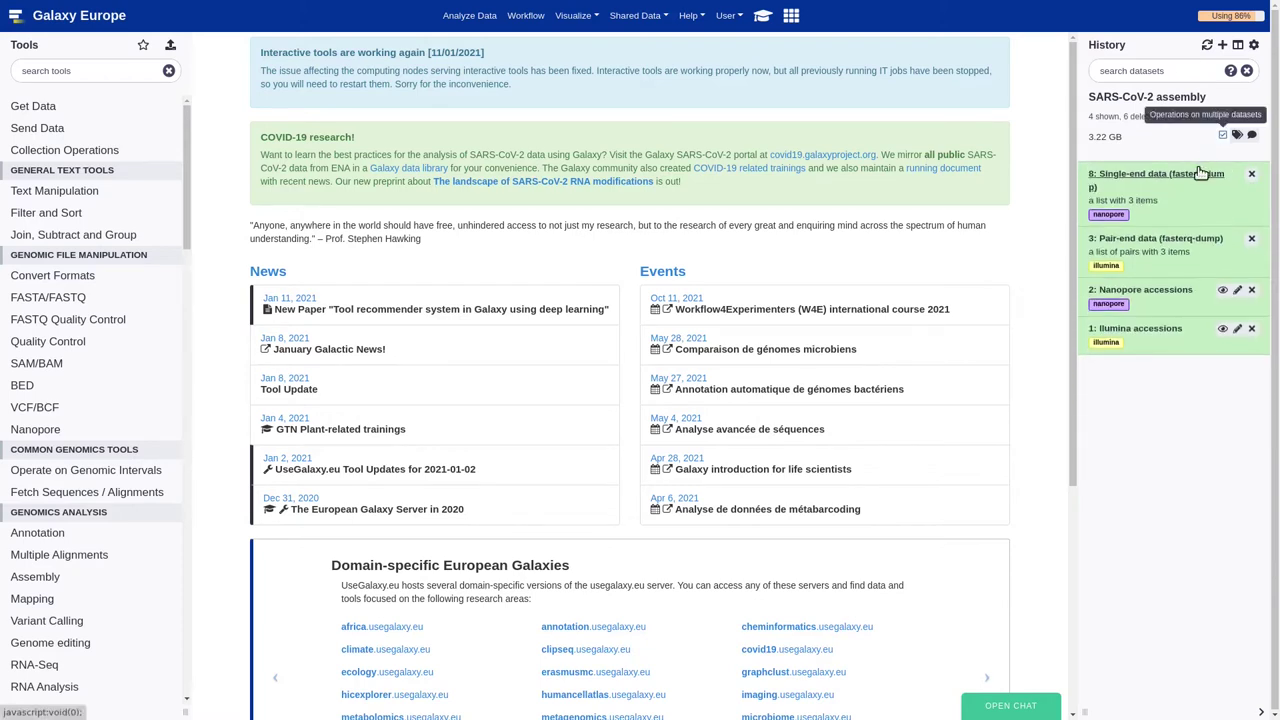
Rename the Single-end data collection to 'Nanopore reads'
click(1195, 178)
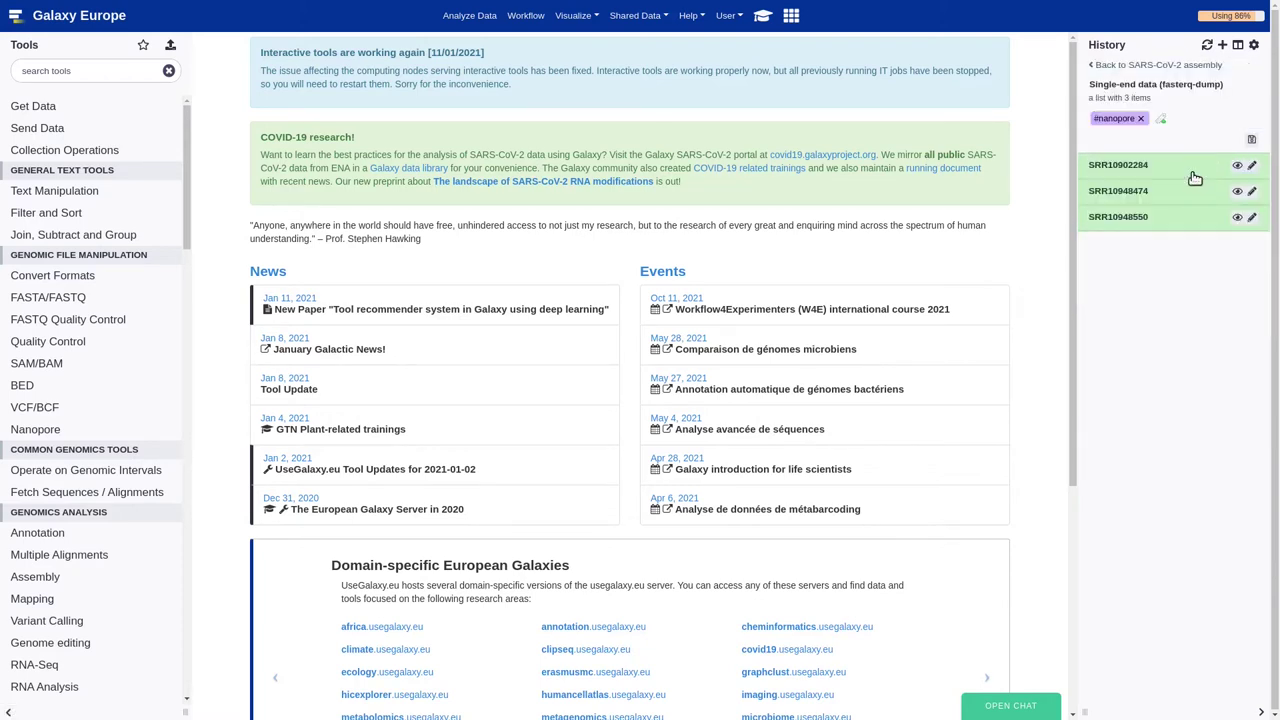
click(1150, 84)
text(Nanopore reads)
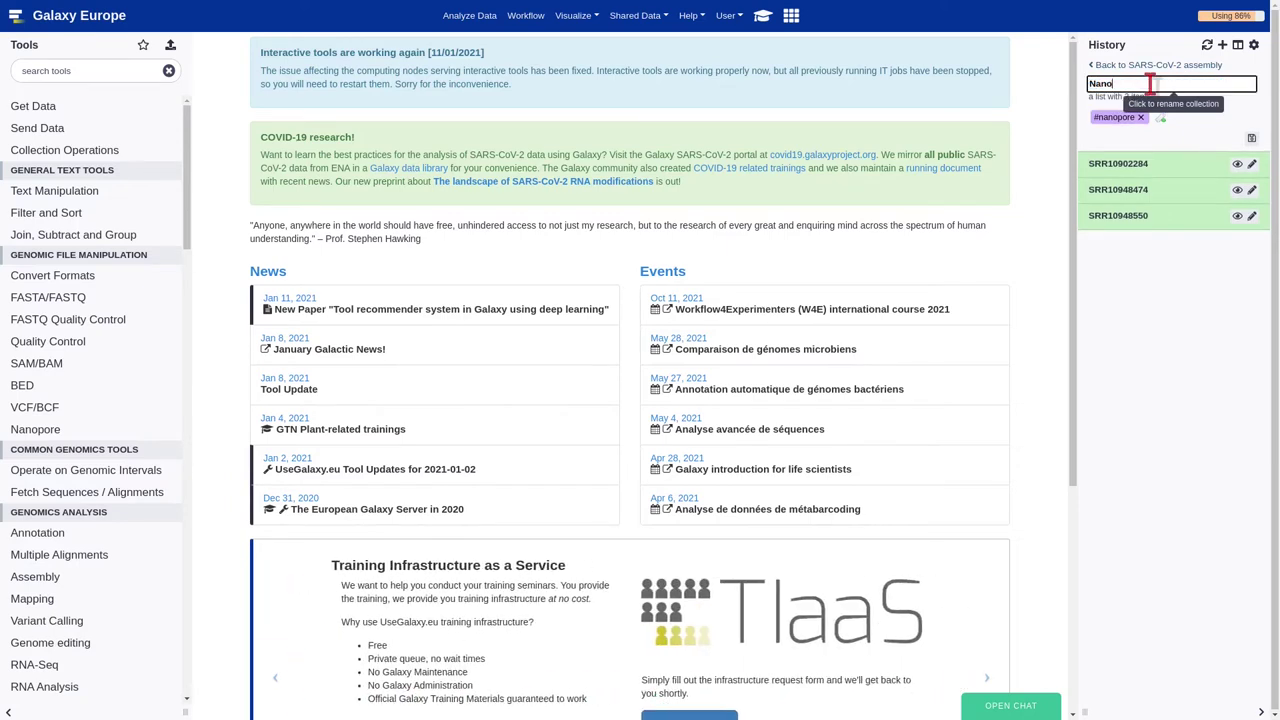
key(Return)
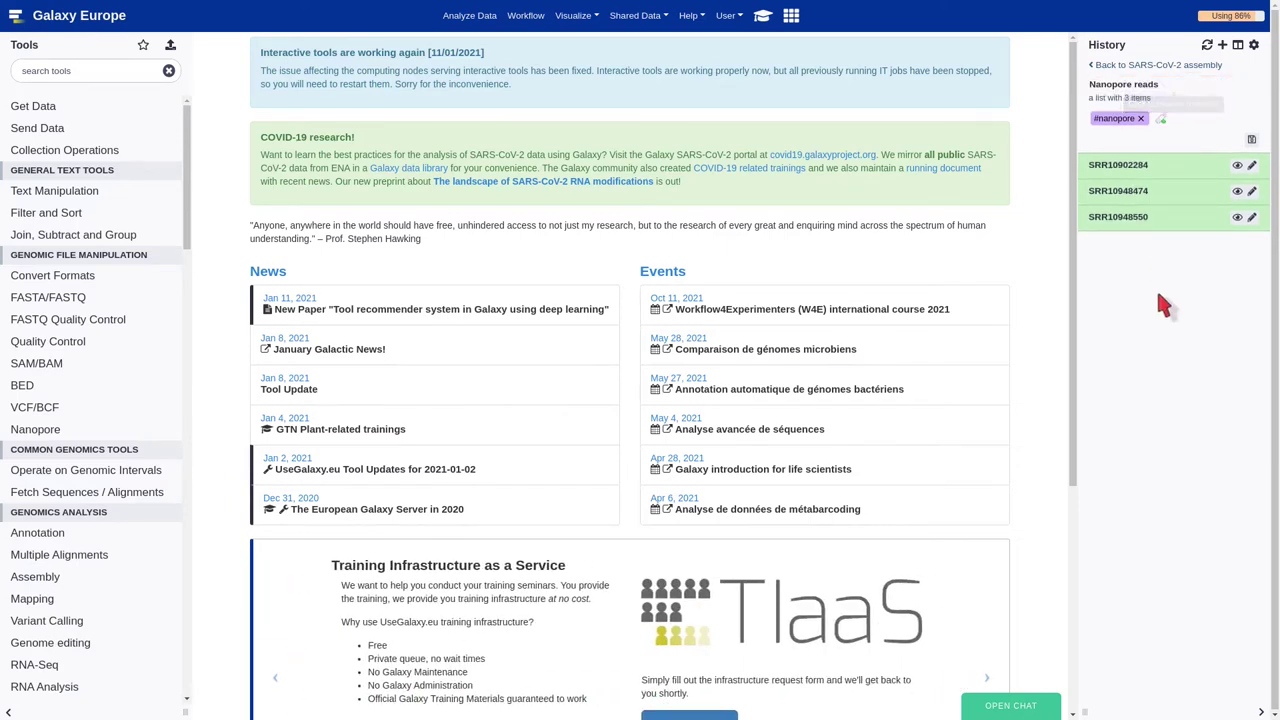
click(1132, 66)
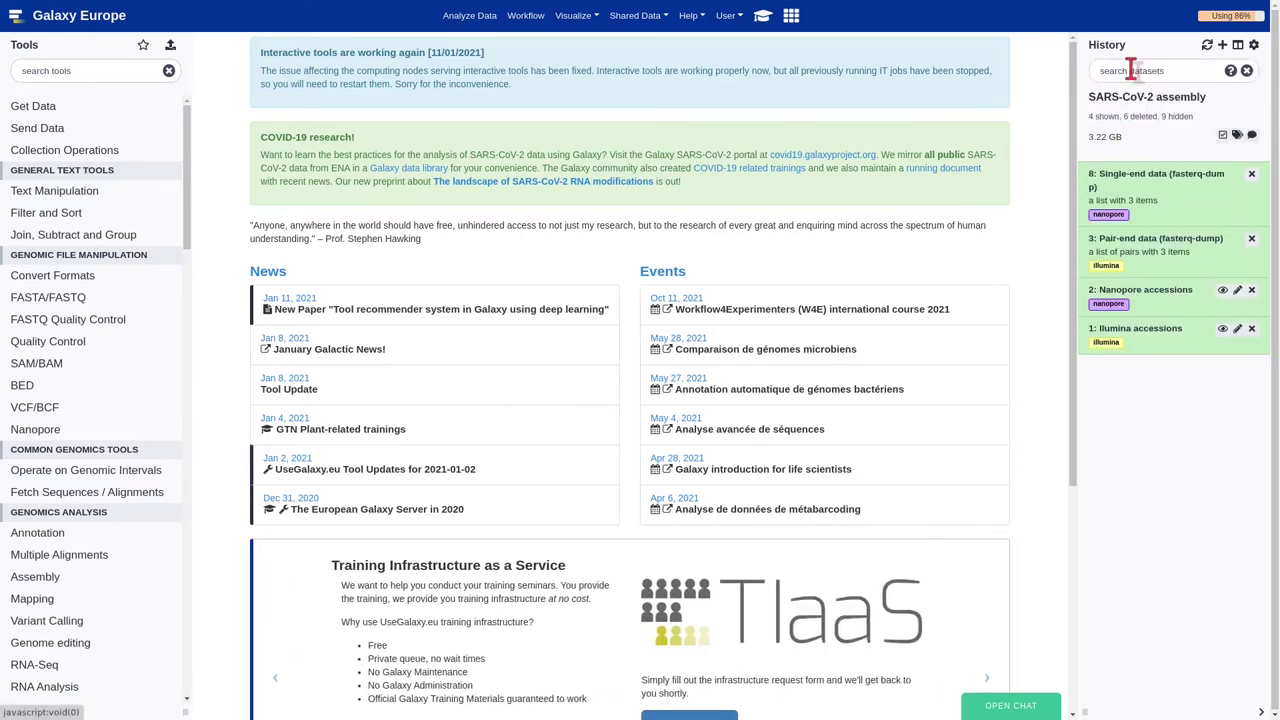
Rename the Pair-end data collection to 'Illumina reads' and refresh the history
click(1200, 241)
click(1159, 88)
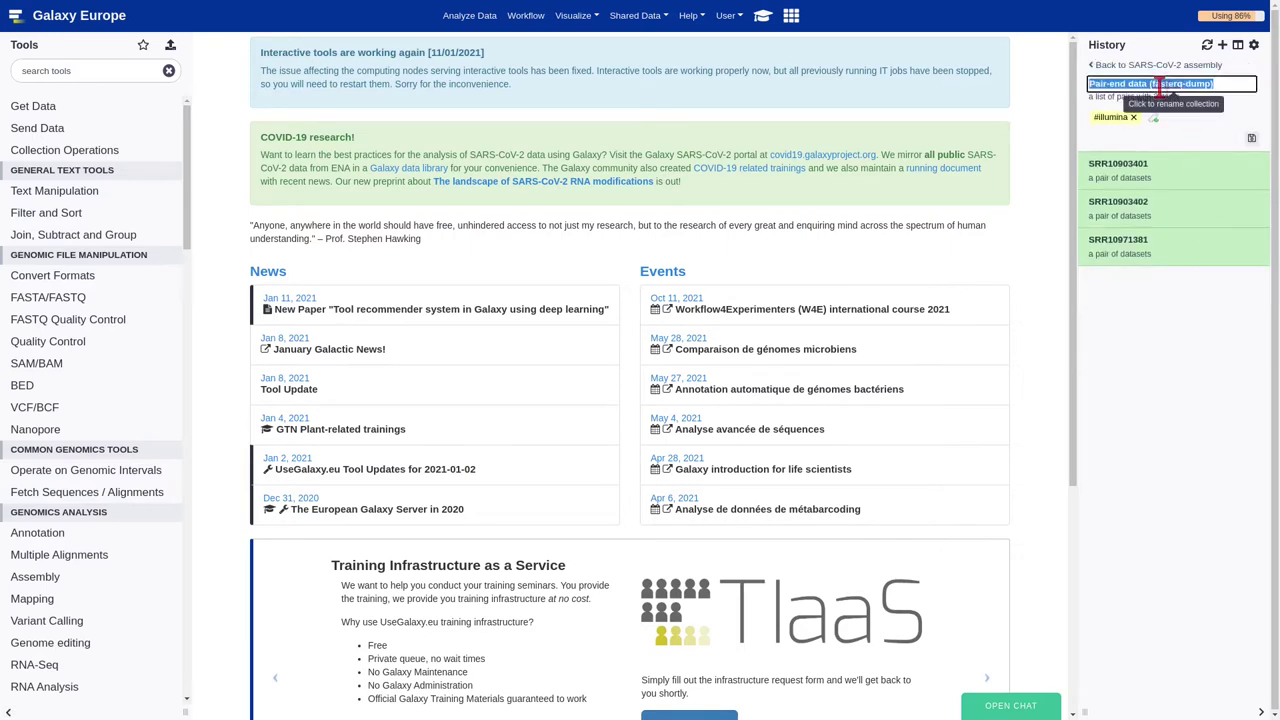
text(Illumina reads)
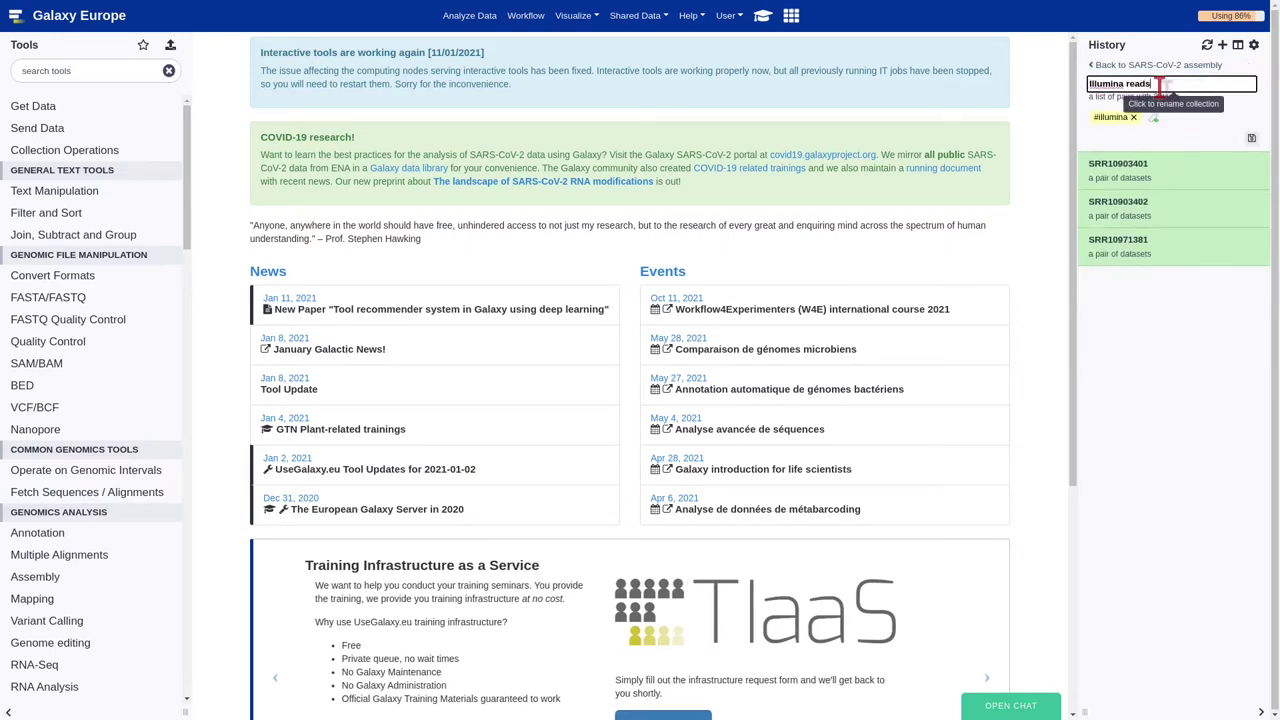
key(Return)
click(1111, 64)
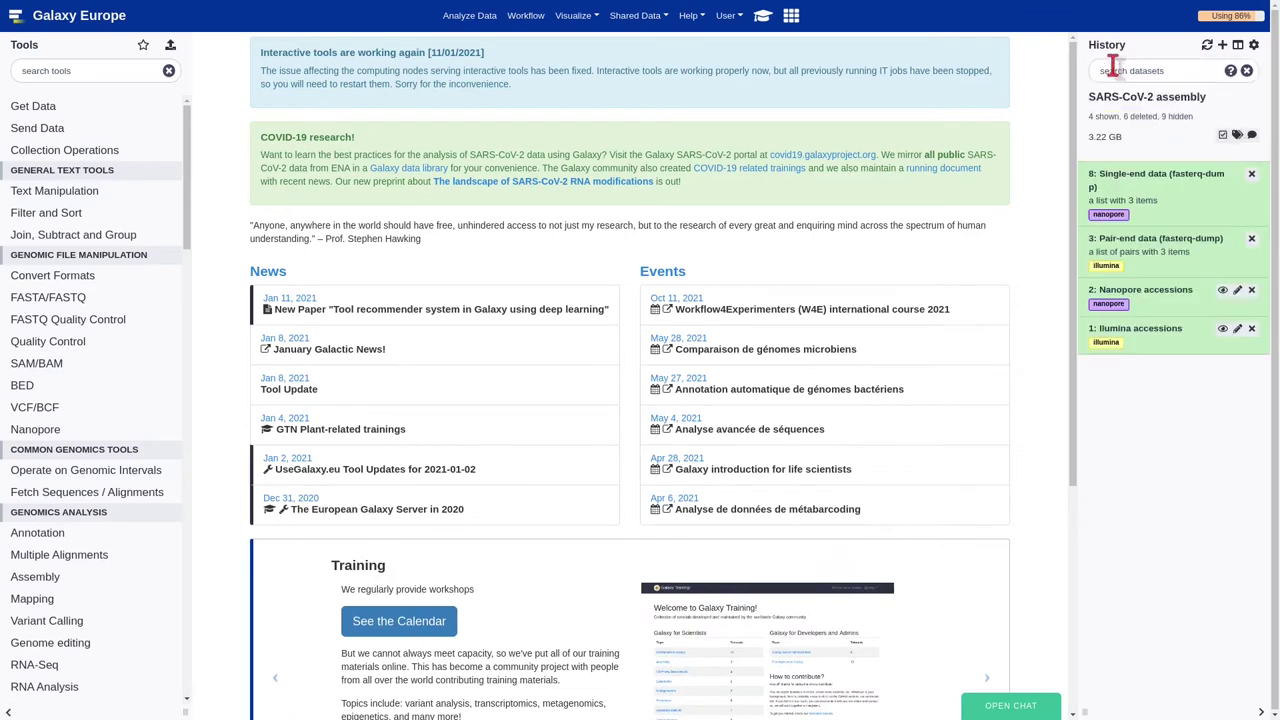
click(1207, 46)
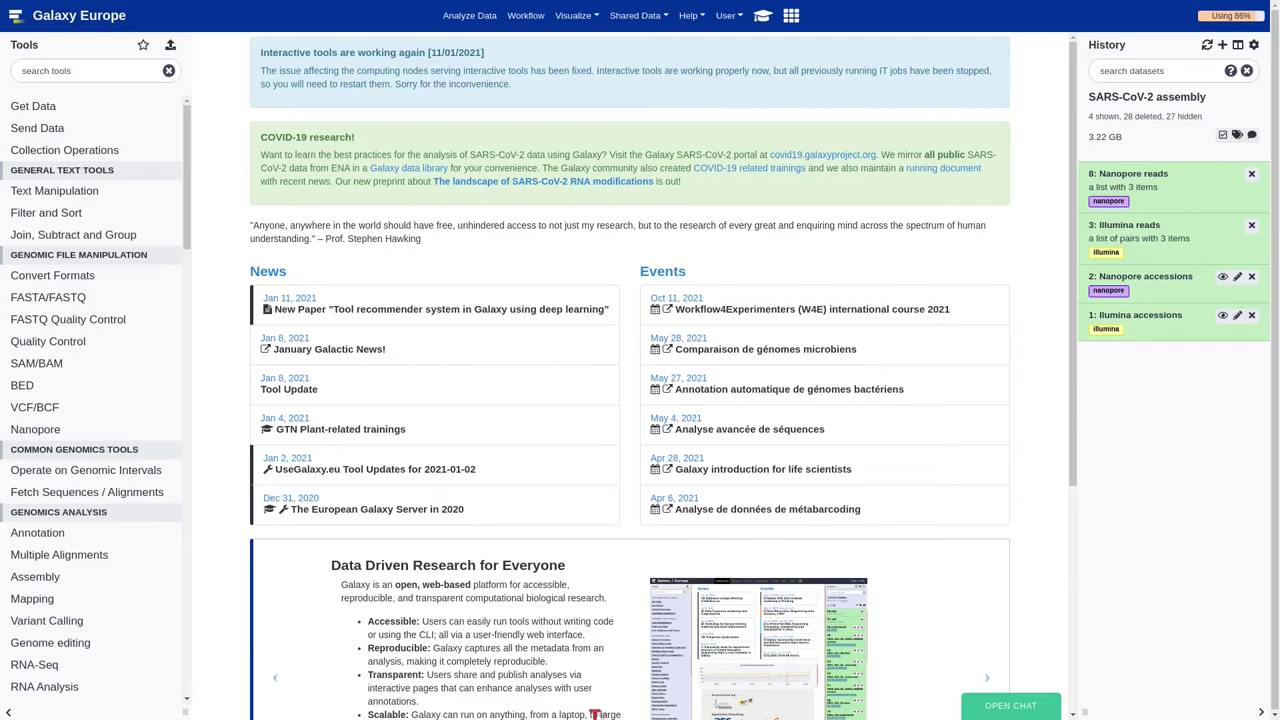
Open fastp with a paired collection as input and expand its filter options
click(93, 74)
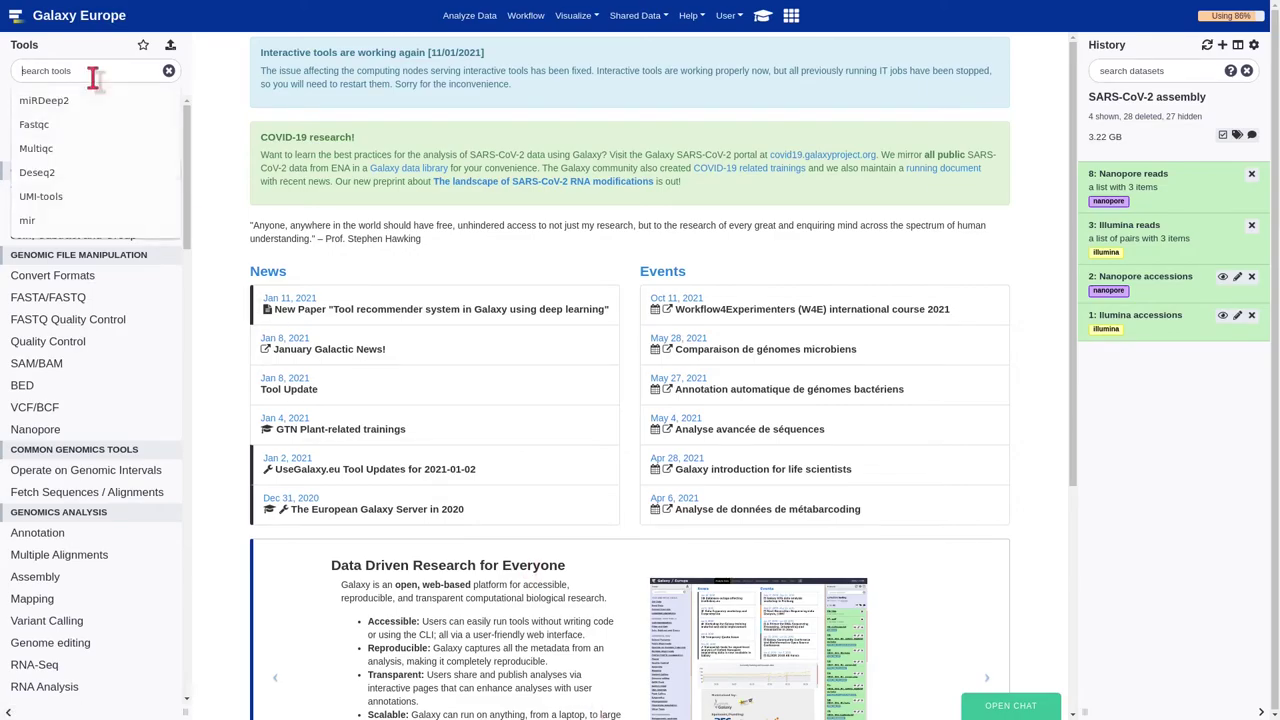
text(fastp)
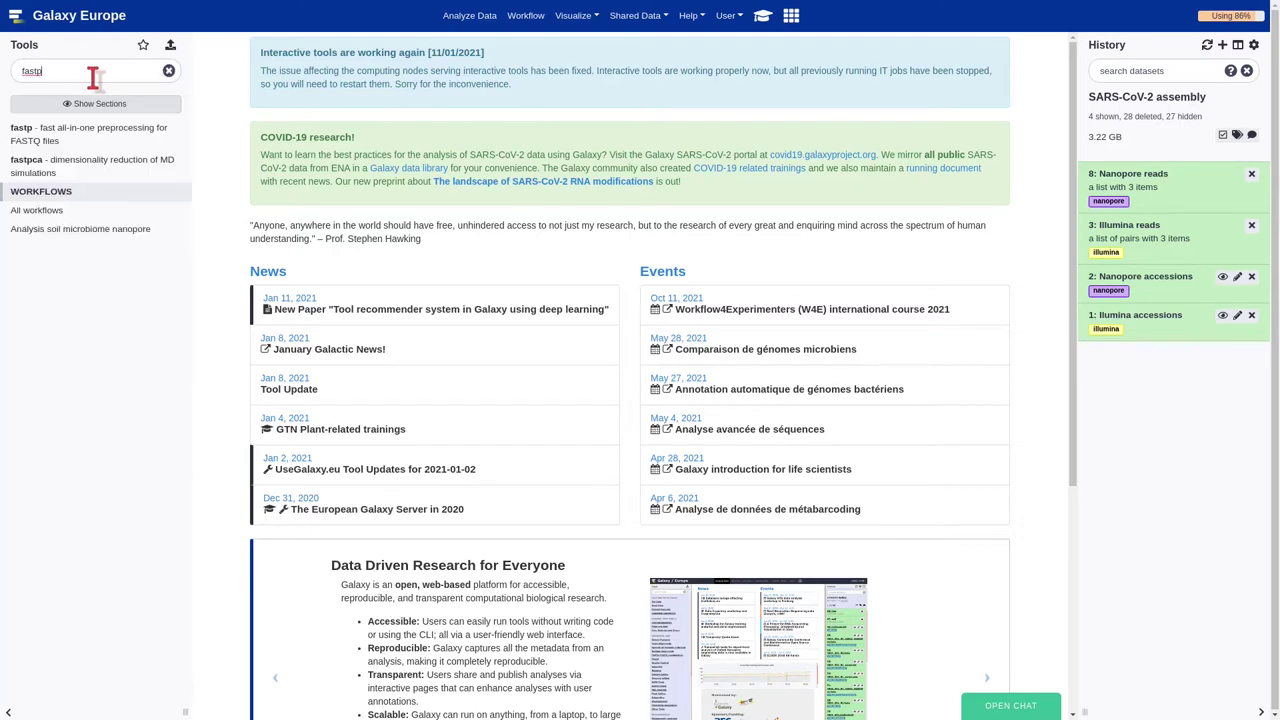
click(77, 131)
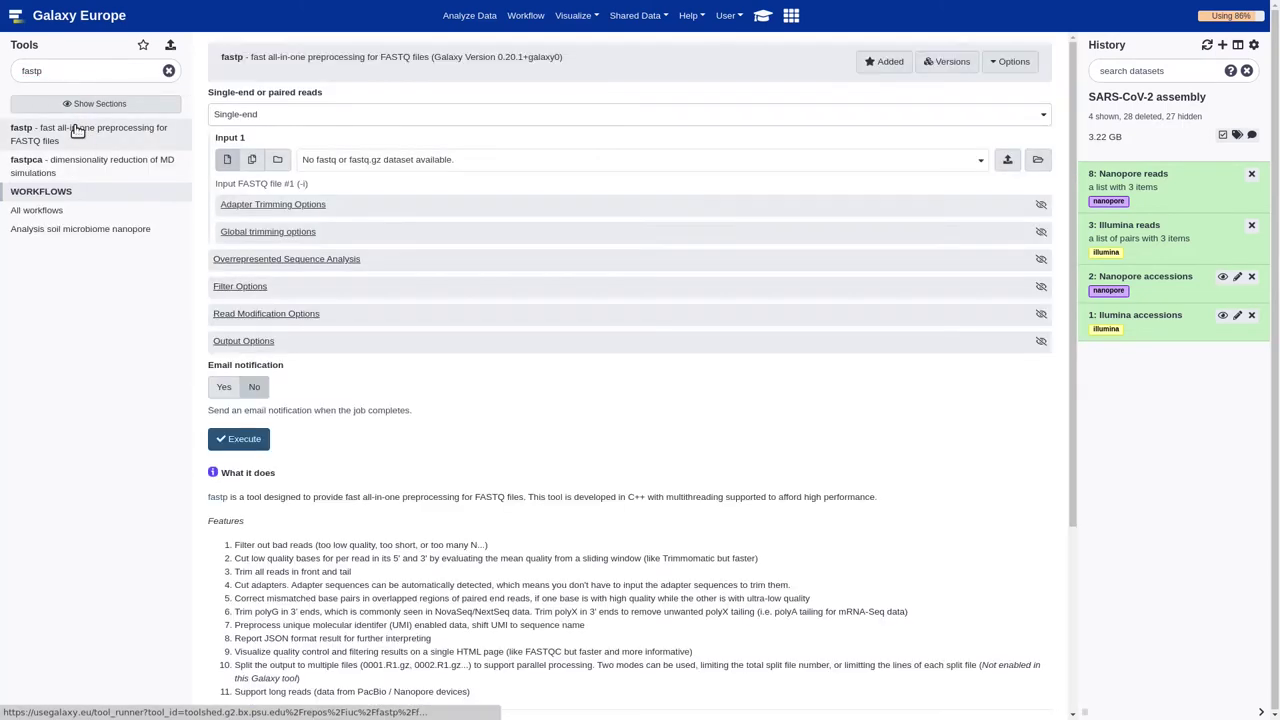
click(216, 116)
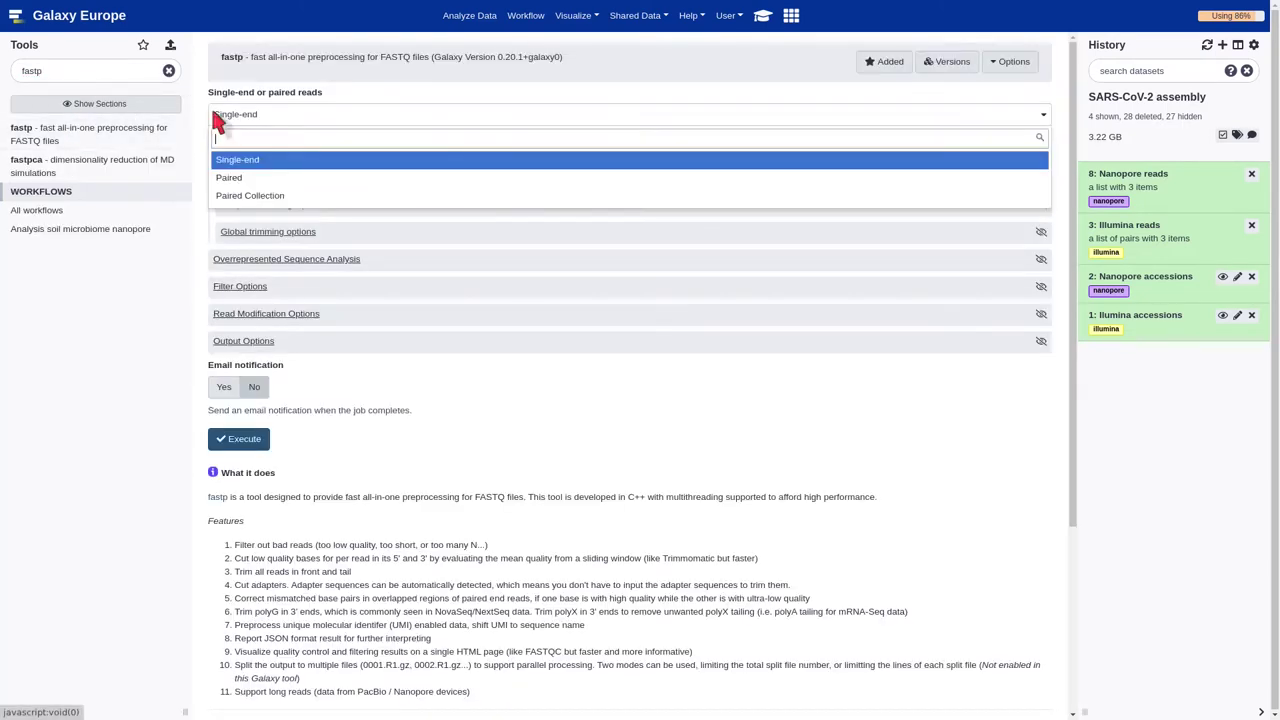
click(245, 195)
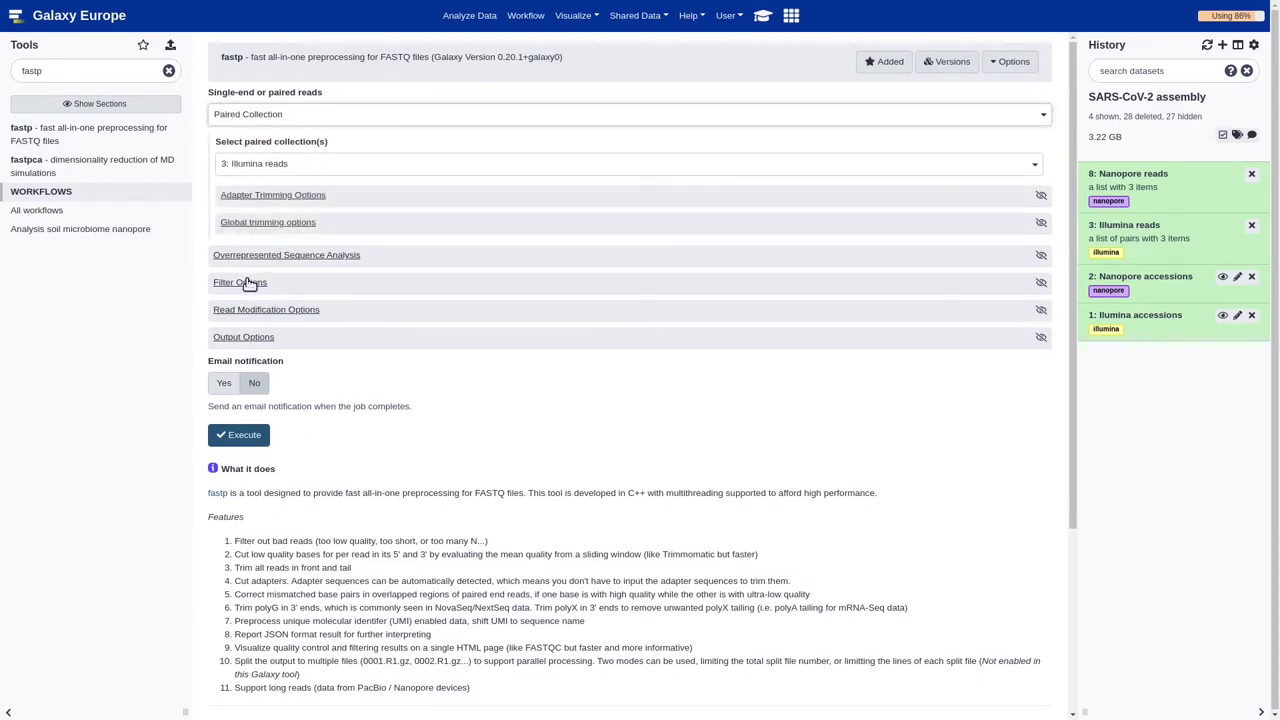
click(251, 284)
Set fastp's unqualified percent limit to 20 and required length to 50
click(257, 414)
text(20)
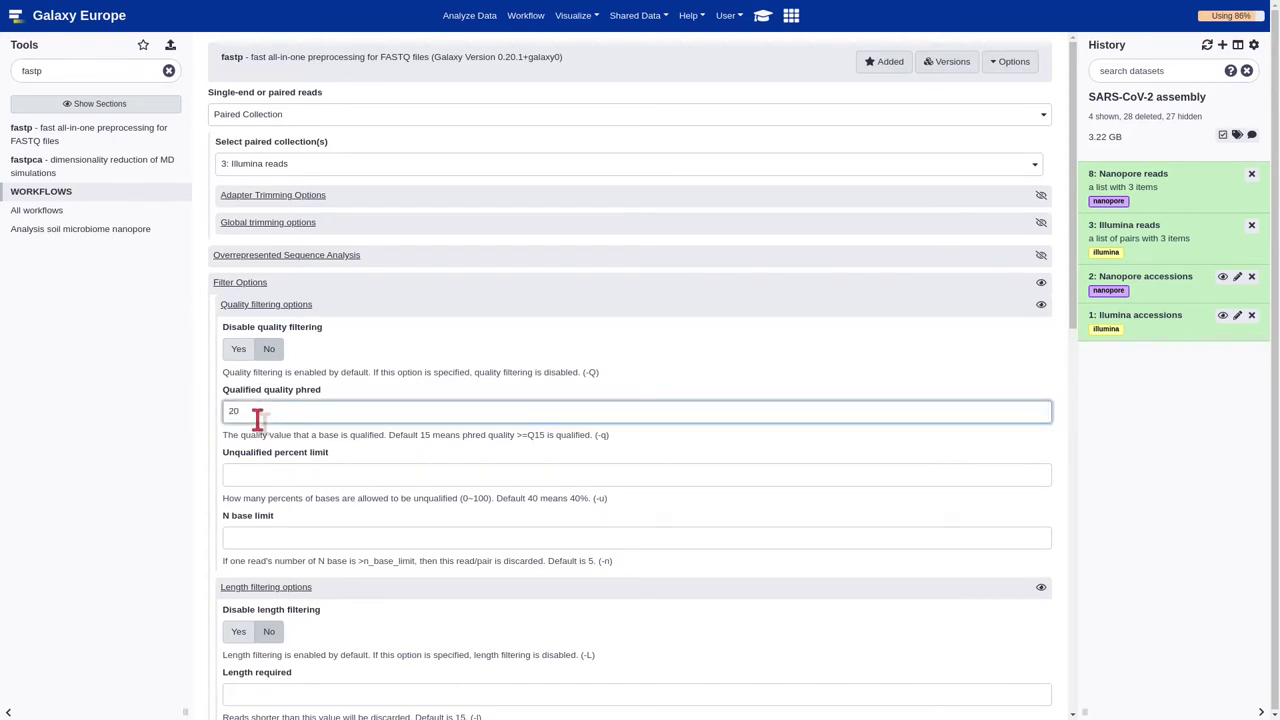
click(254, 472)
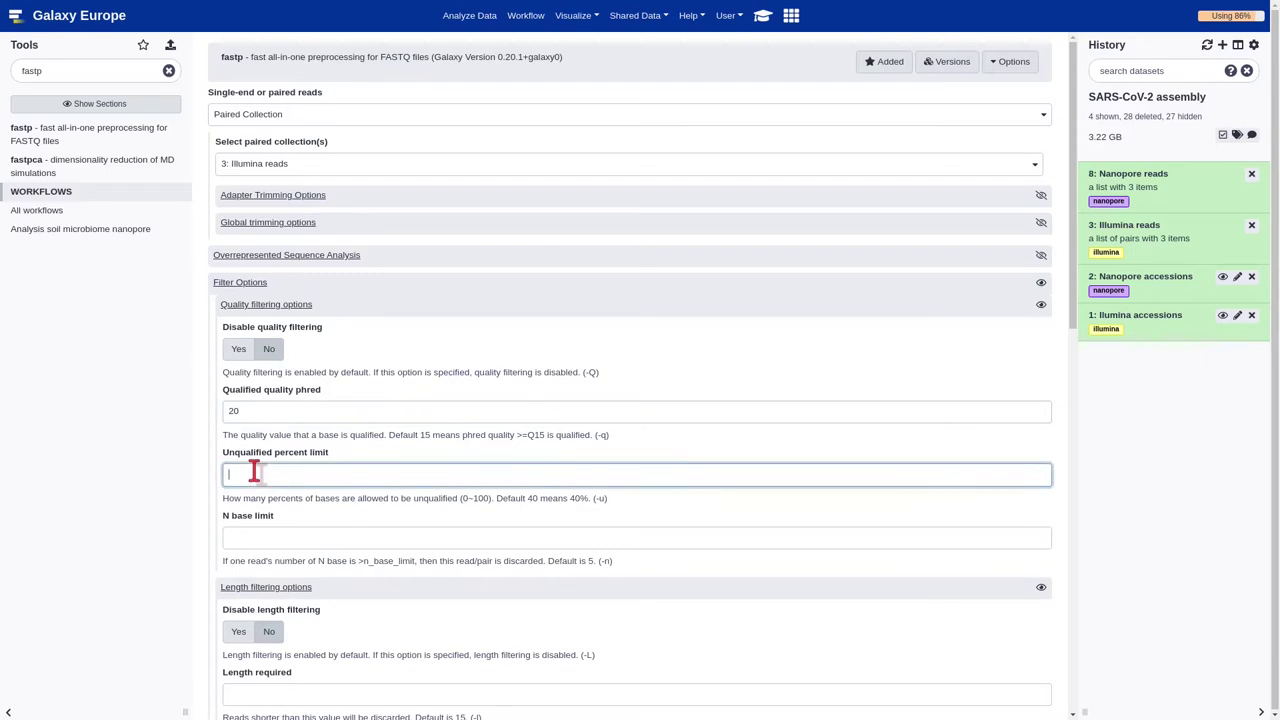
text(20)
scroll(260, 505, down, 3)
click(273, 514)
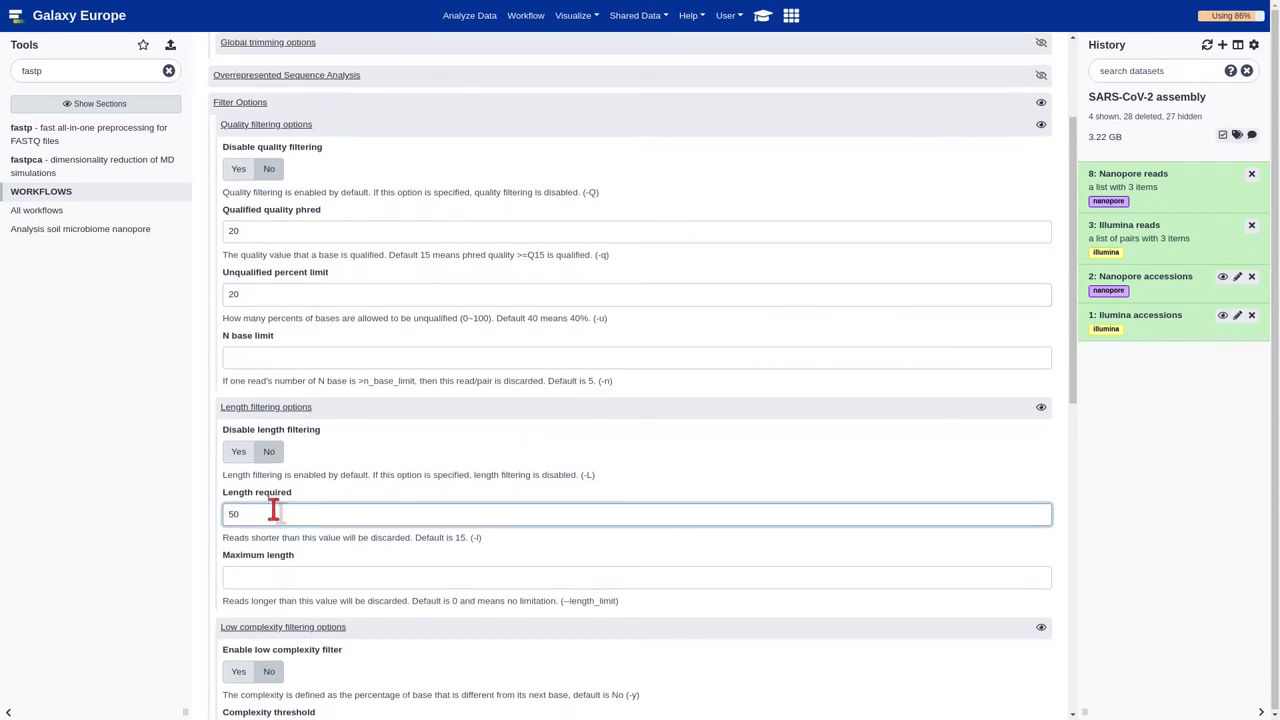
scroll(273, 510, down, 4)
scroll(273, 510, down, 2)
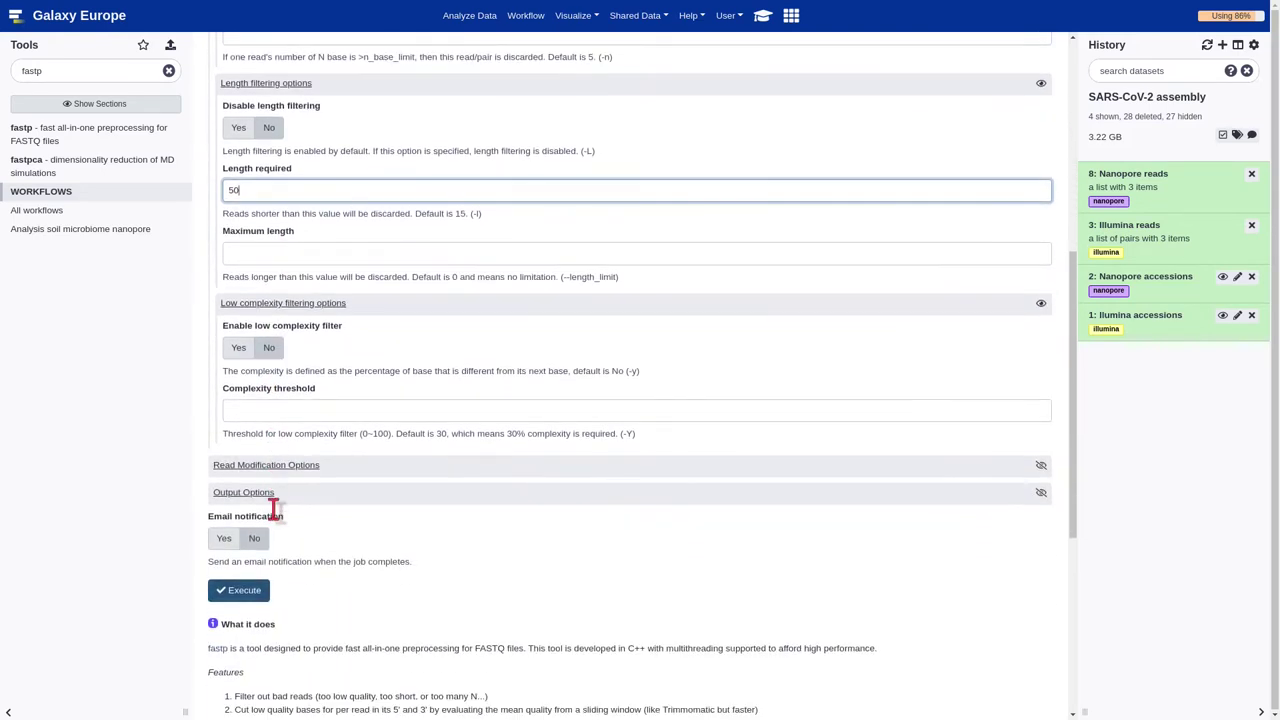
Run fastp on the Illumina reads paired collection
click(237, 591)
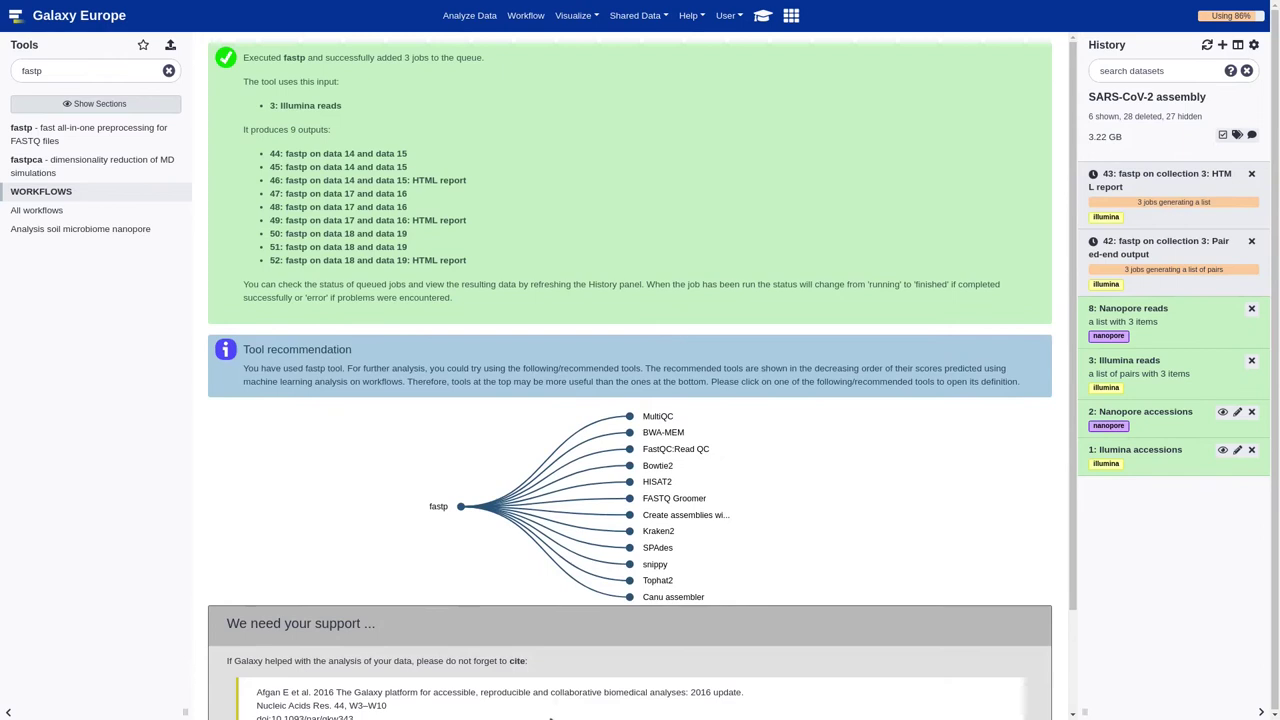
scroll(570, 700, down, 1)
scroll(570, 700, up, 1)
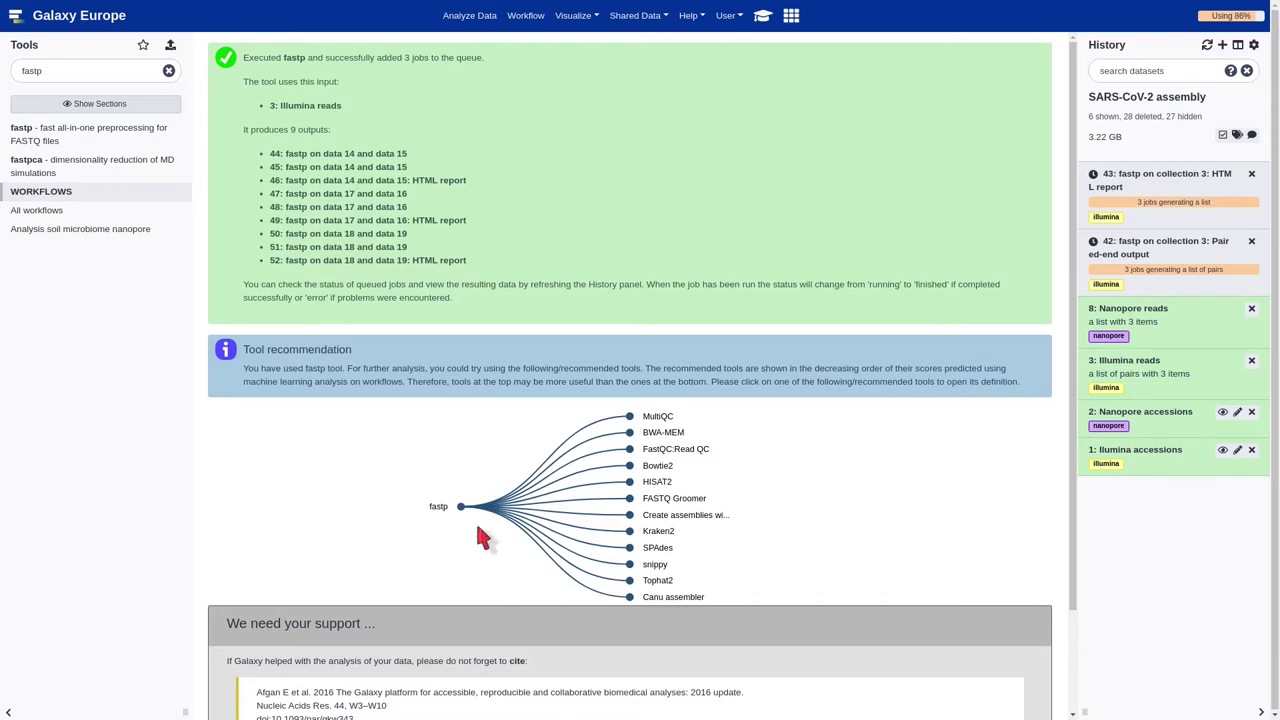
Search the tool panel for 'nano' and pick NanoPlot from the suggestions
click(166, 73)
click(149, 69)
text(nano)
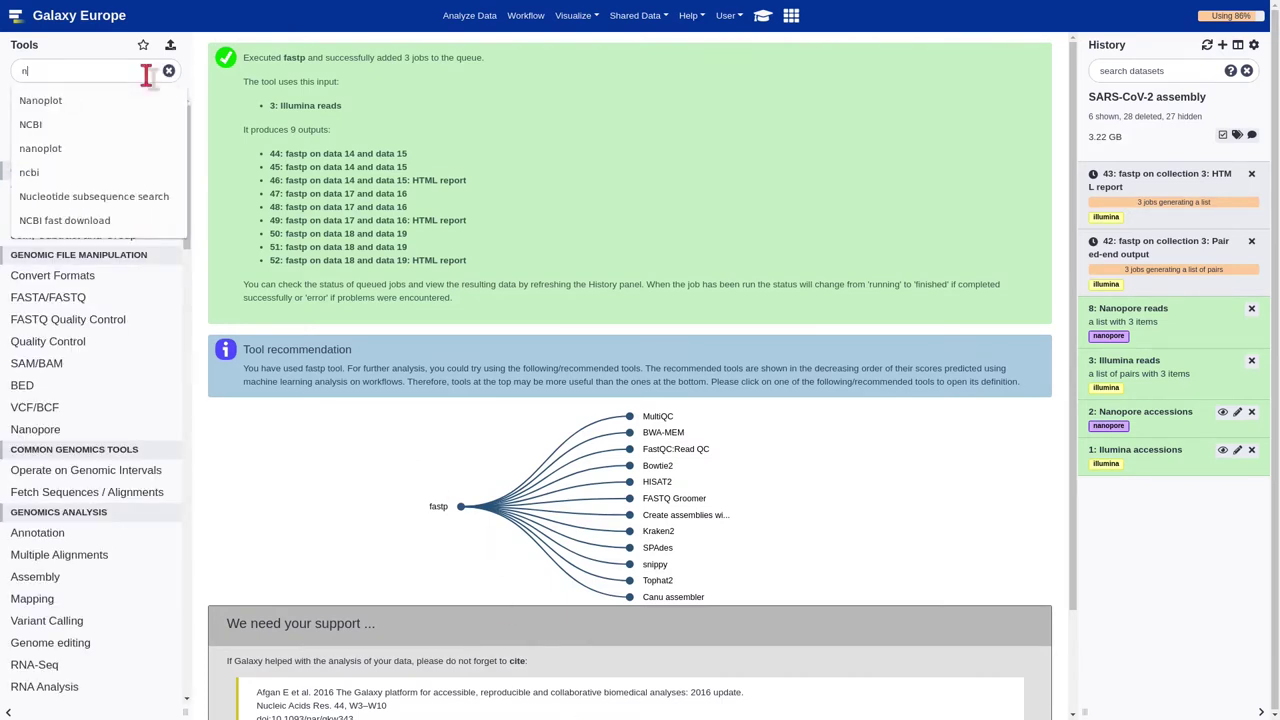
click(98, 101)
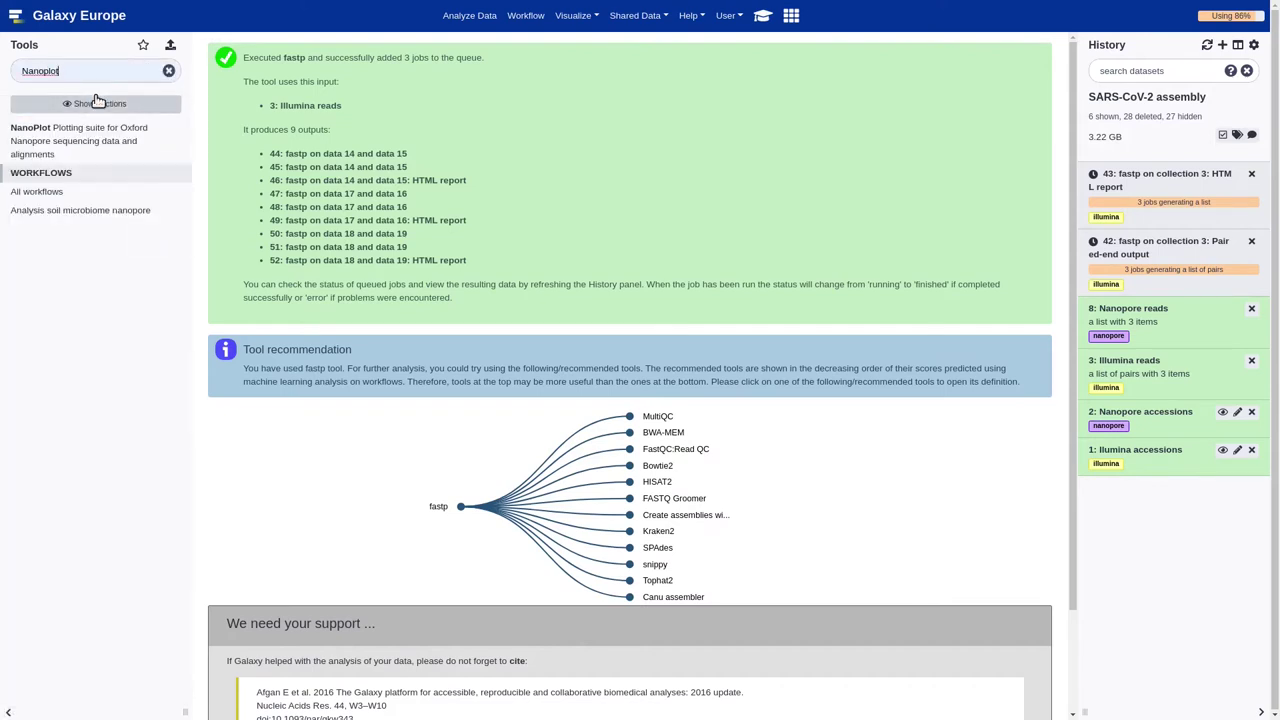
Open NanoPlot in batch mode with the Nanopore reads collection as input
click(114, 137)
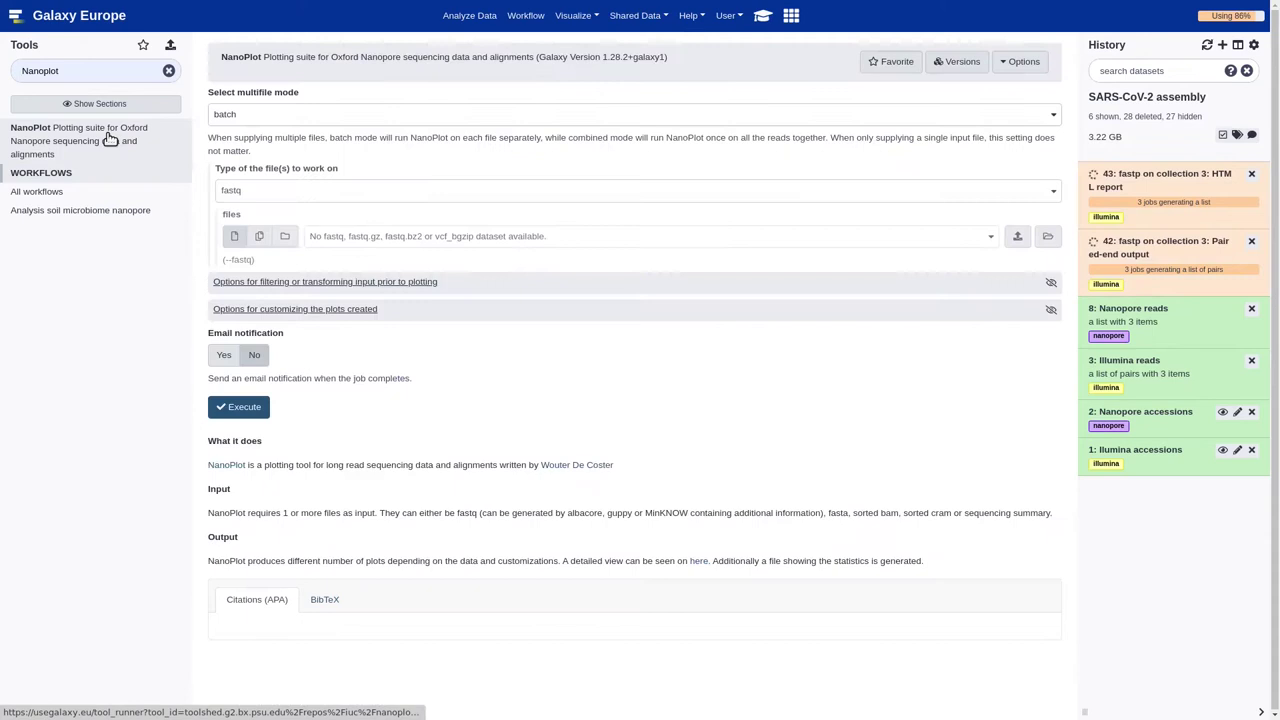
click(271, 118)
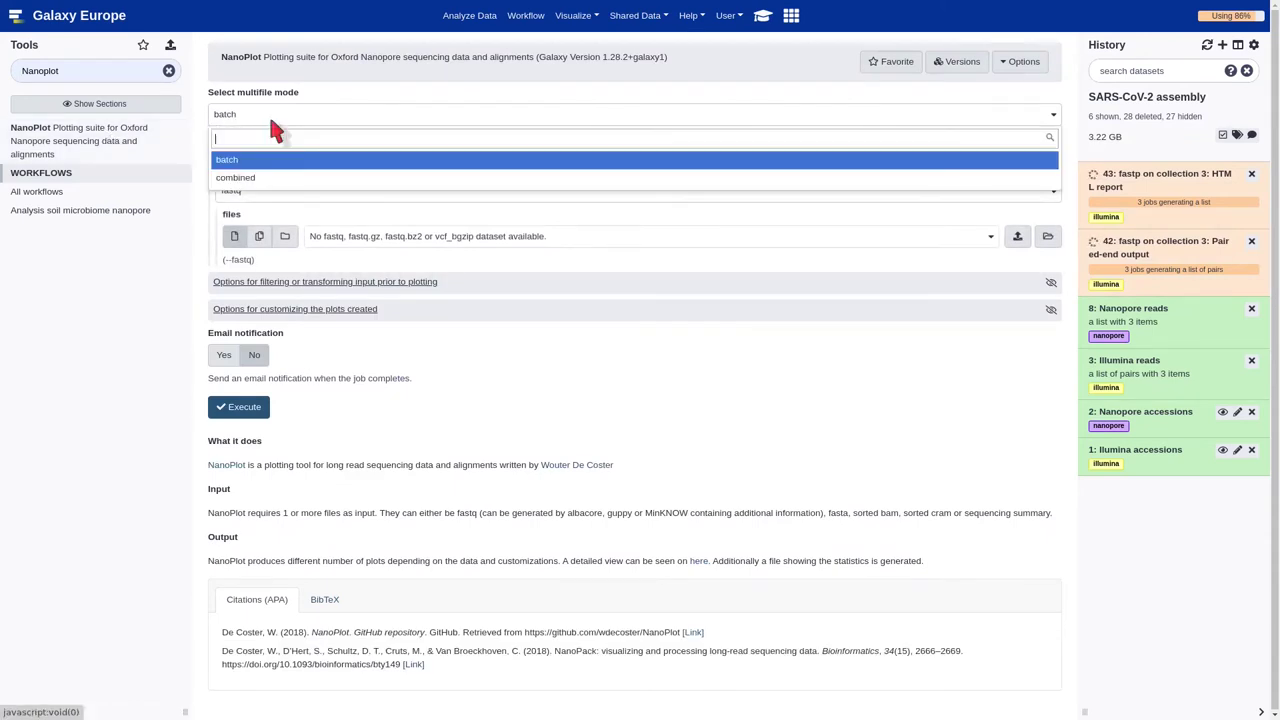
click(271, 121)
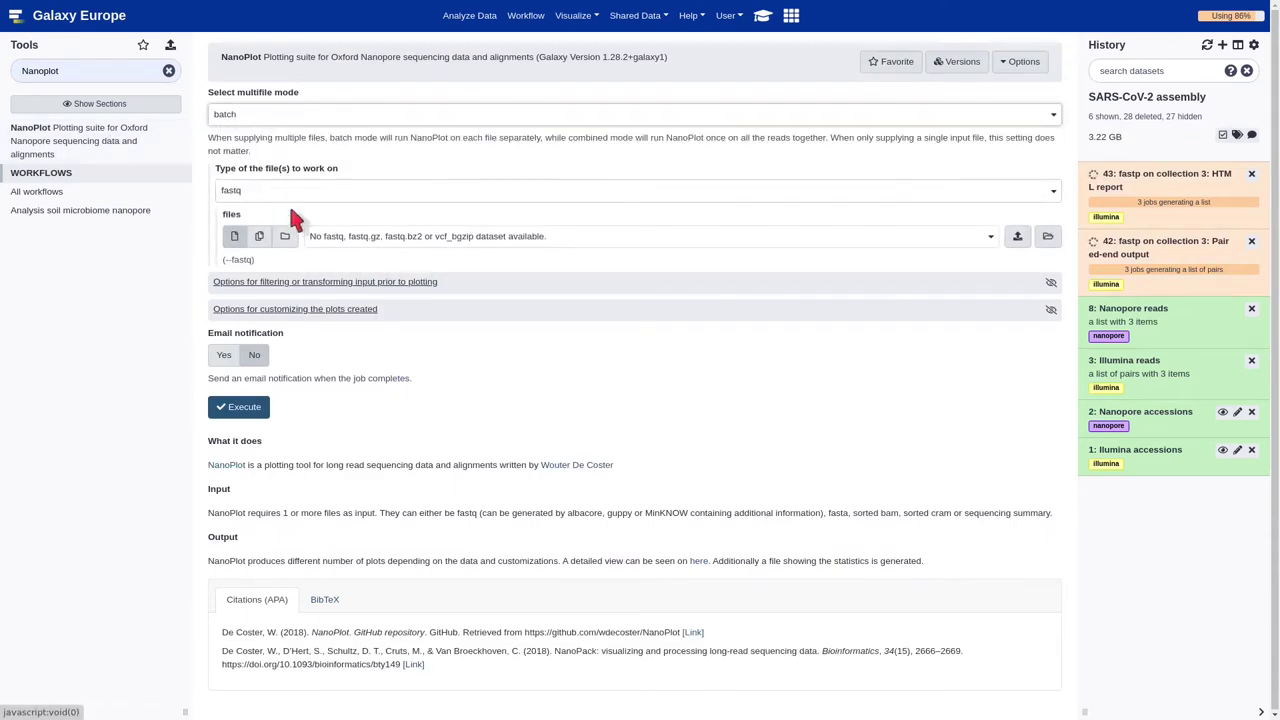
click(287, 237)
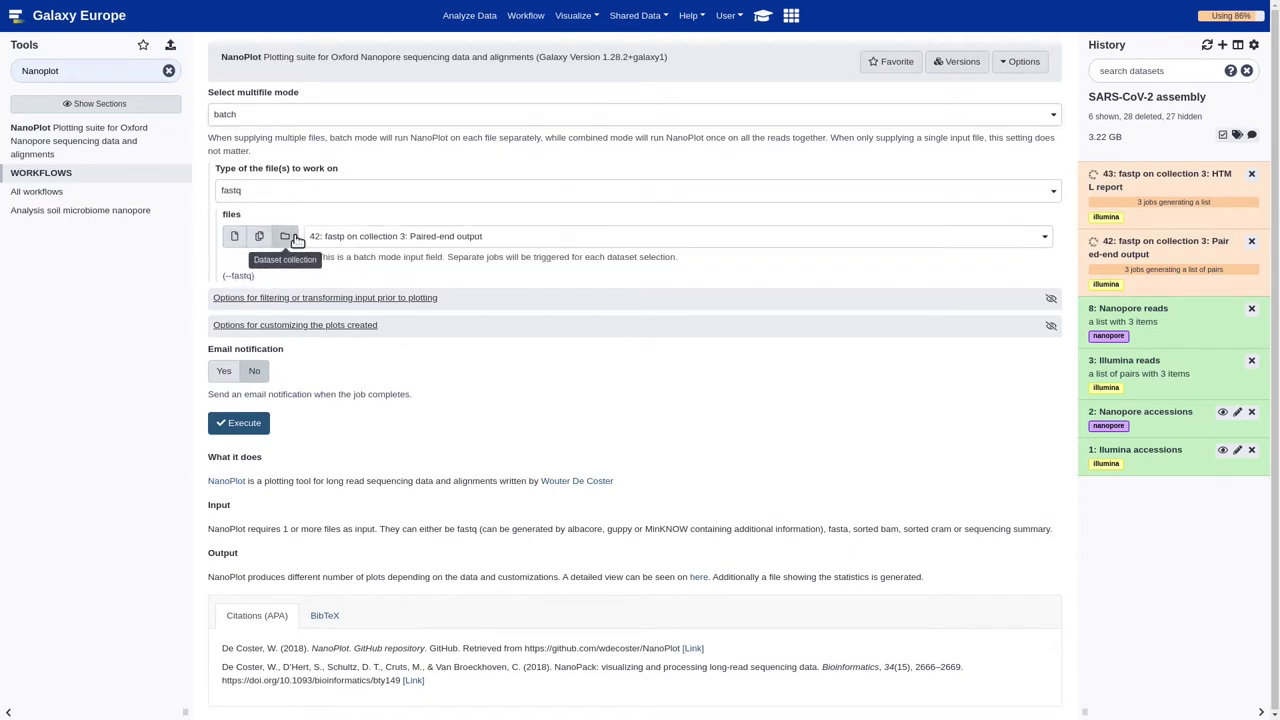
click(337, 243)
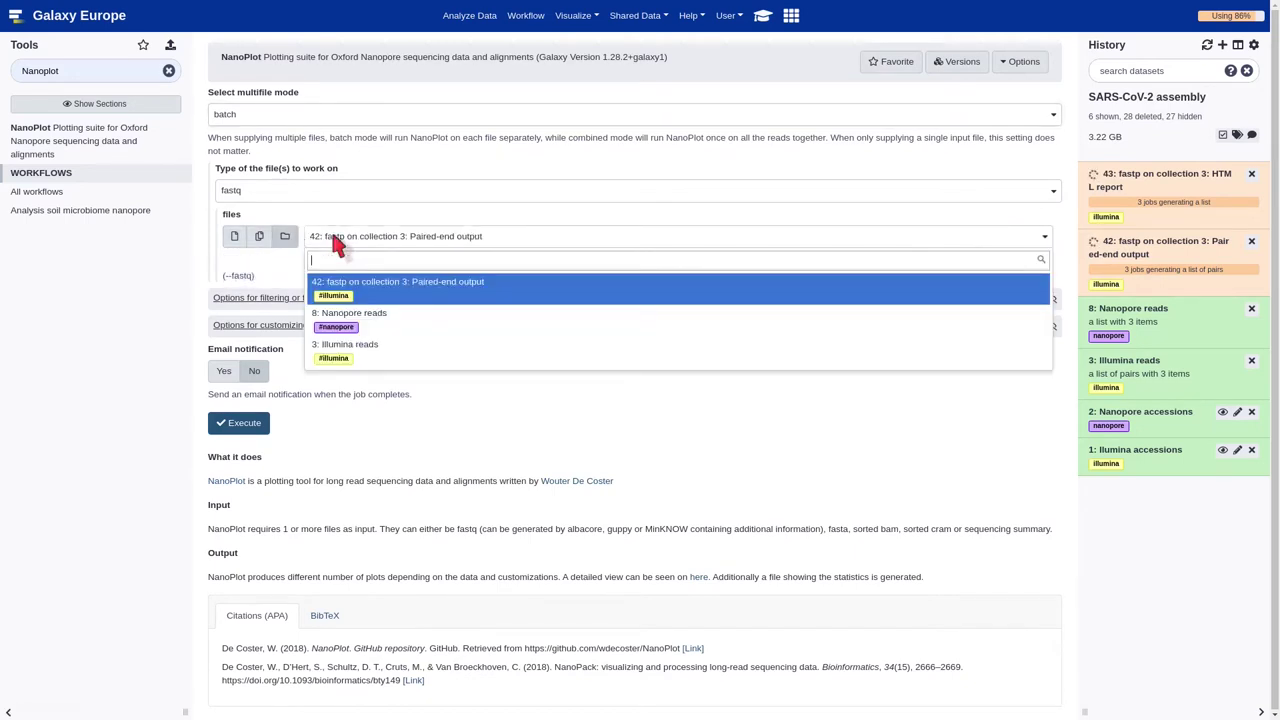
click(408, 332)
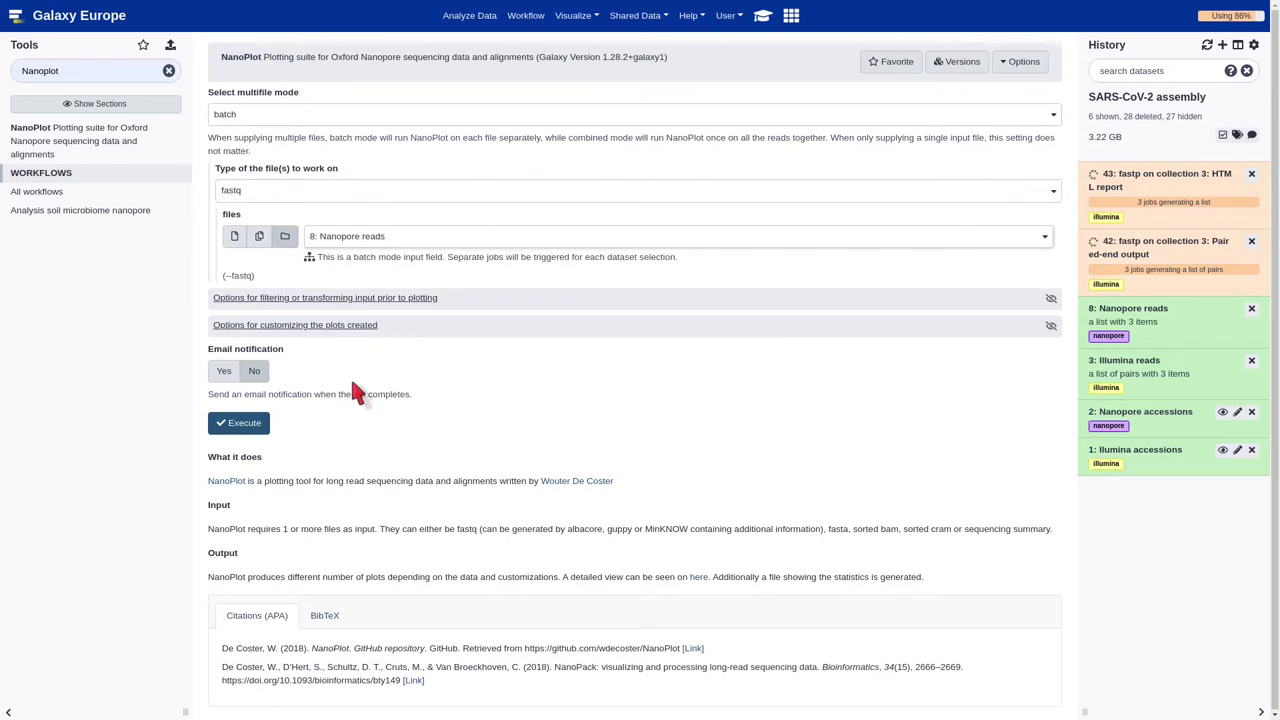
Turn on logarithmic read-length scaling and run NanoPlot
click(312, 299)
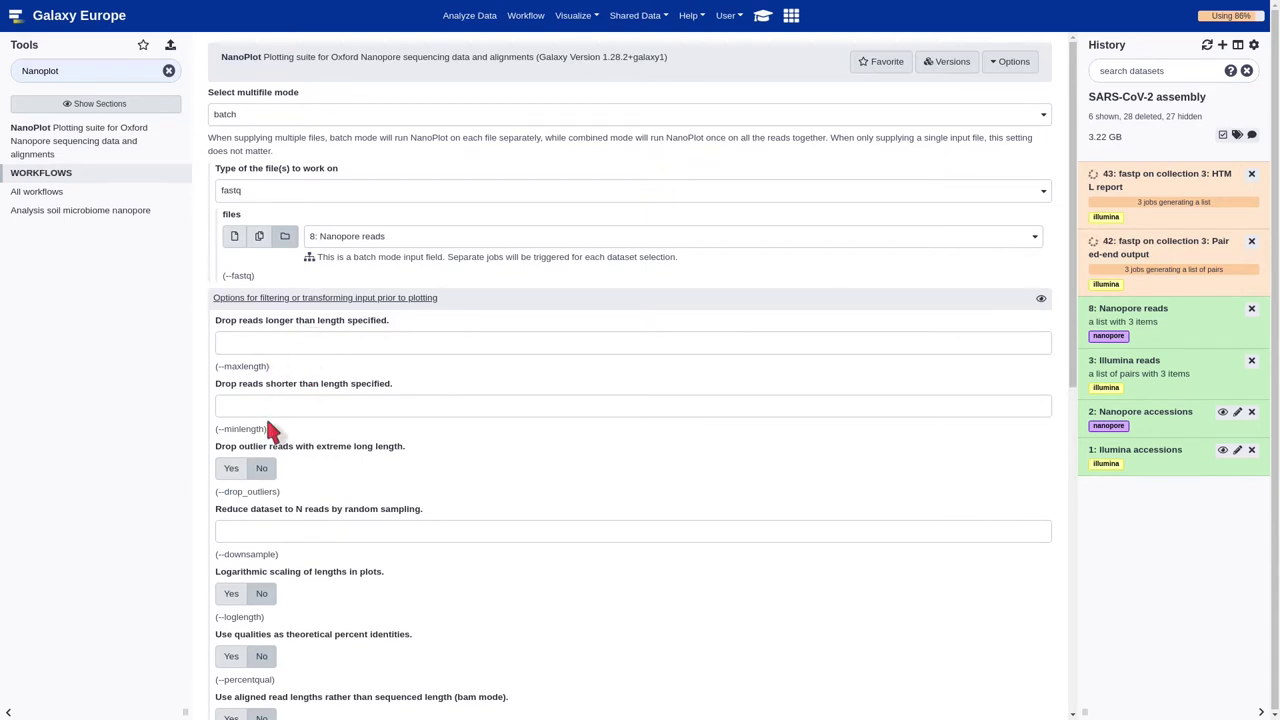
scroll(270, 430, down, 1)
scroll(266, 422, down, 3)
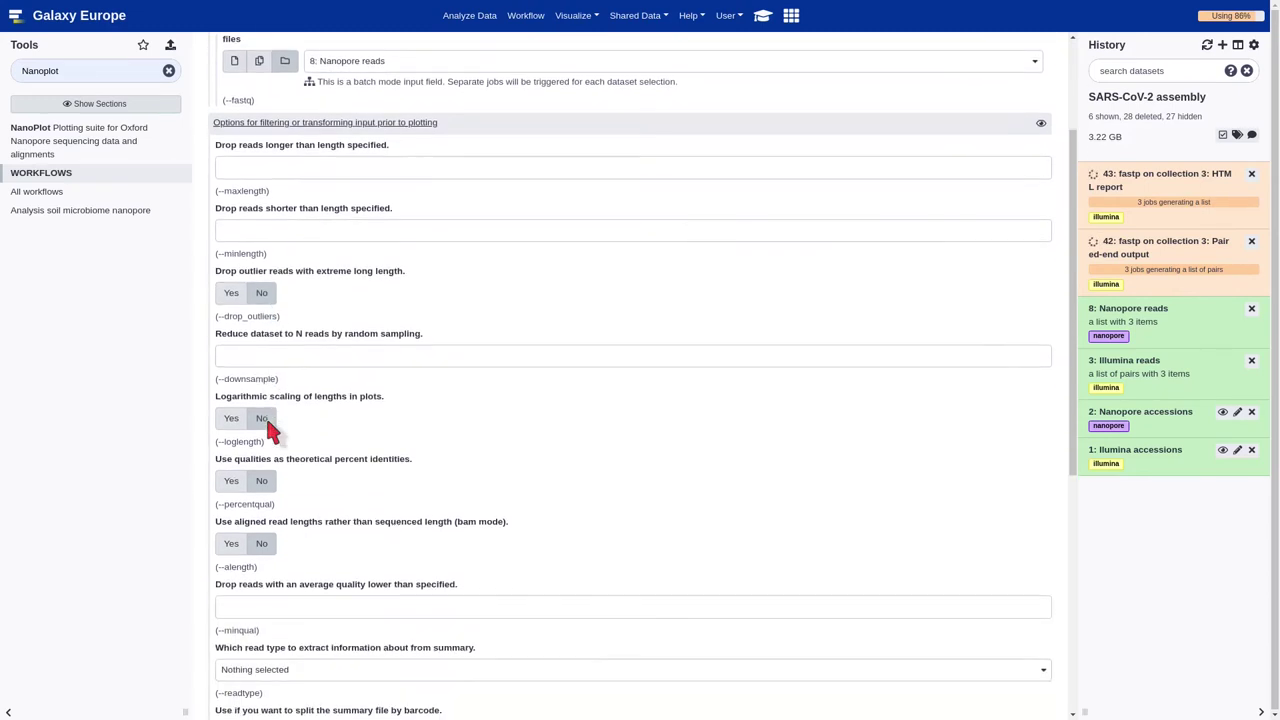
click(232, 347)
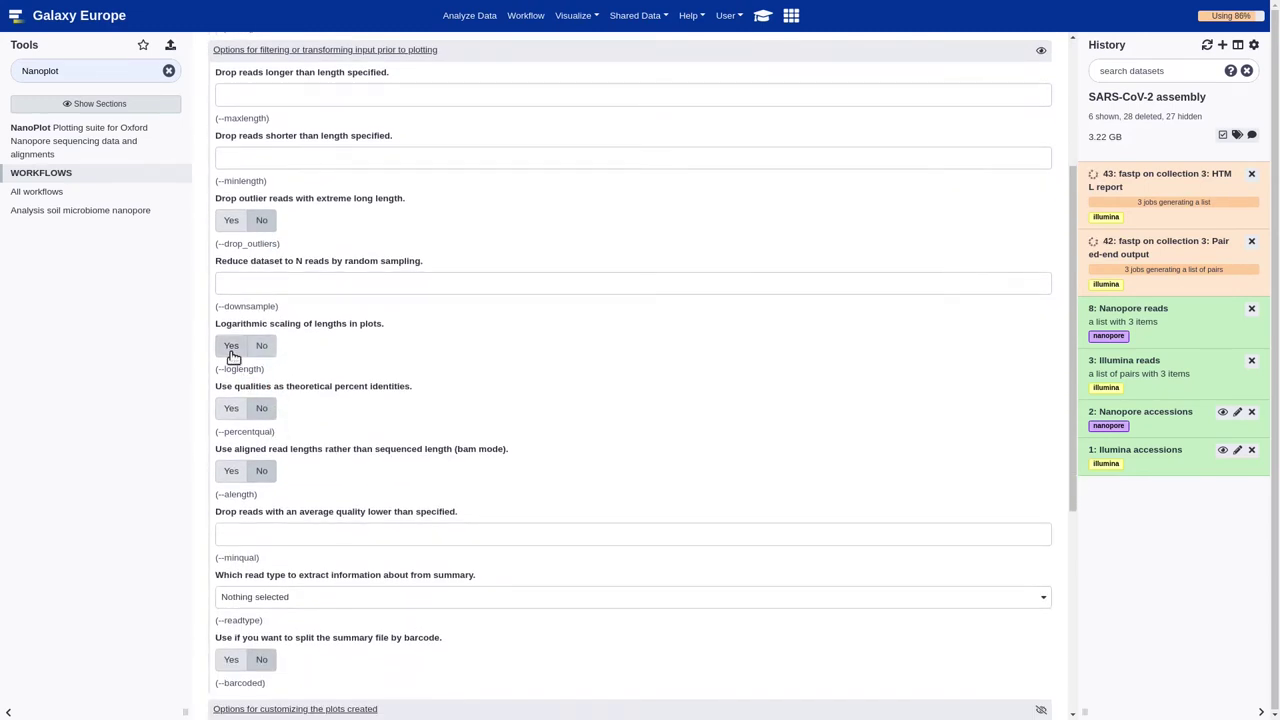
scroll(363, 495, down, 4)
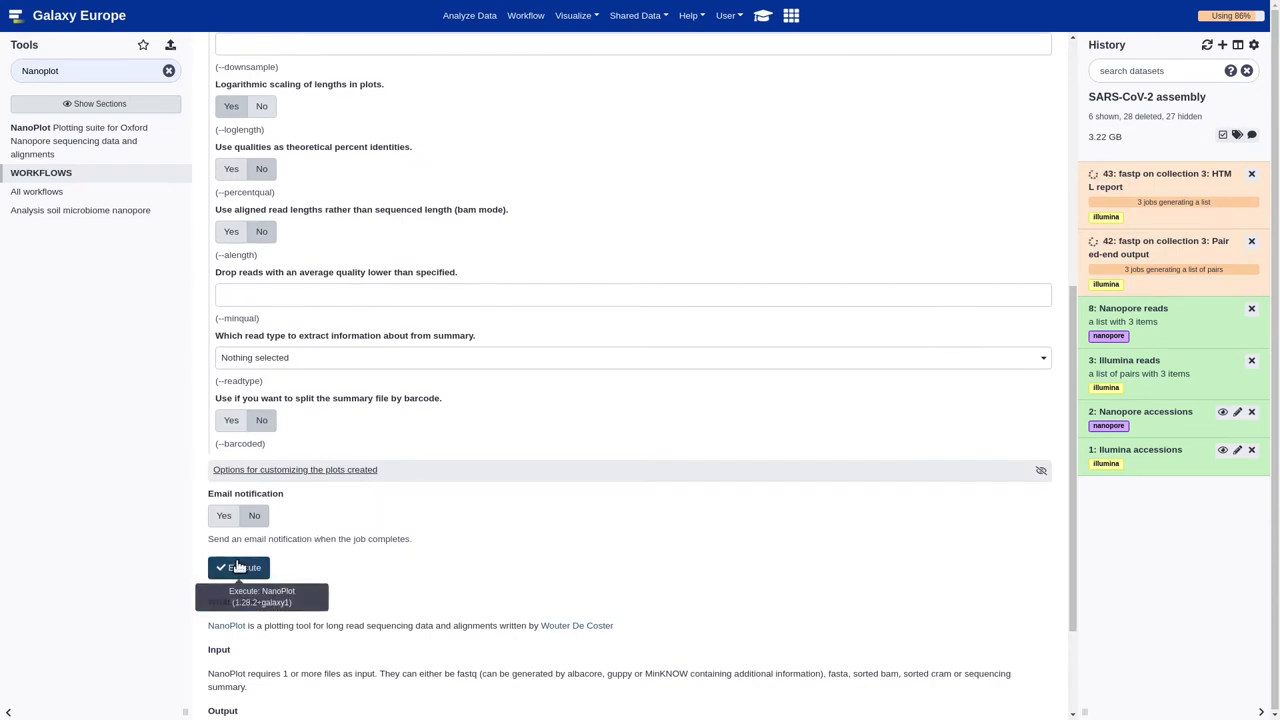
click(240, 567)
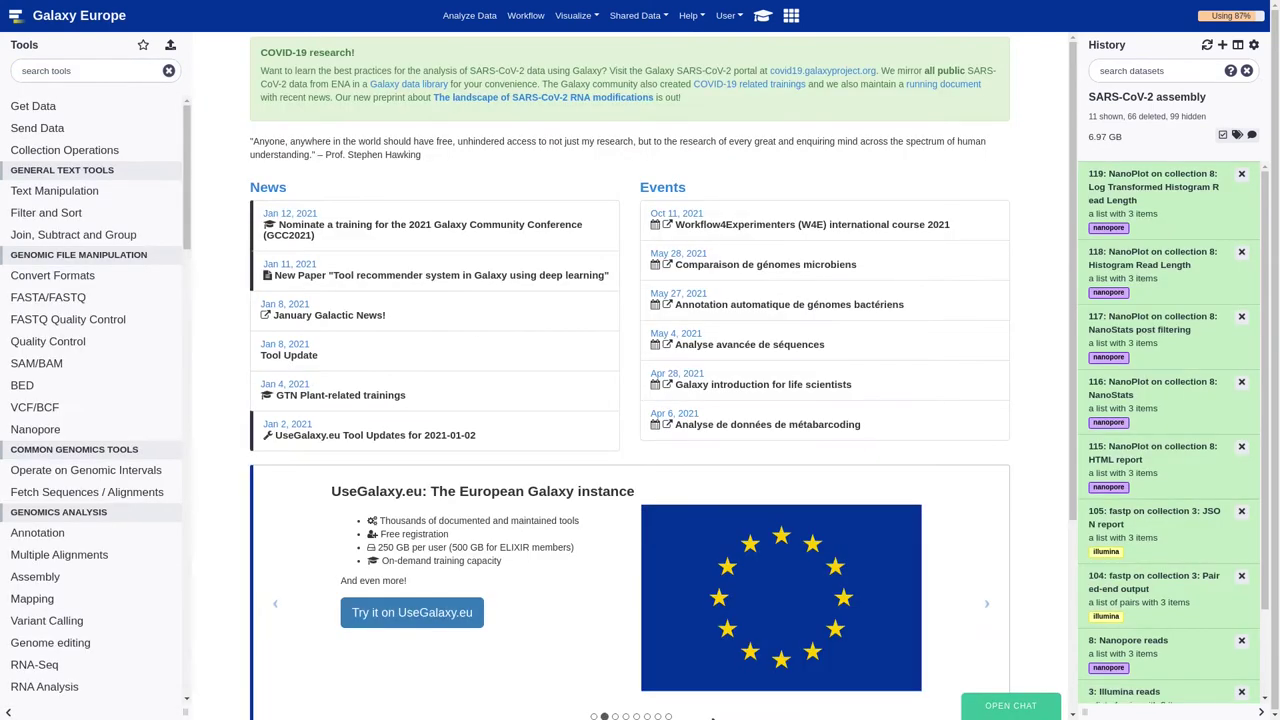
click(115, 71)
Open MultiQC with fastp as the log tool and the fastp JSON report collection as input
text(Multiqc)
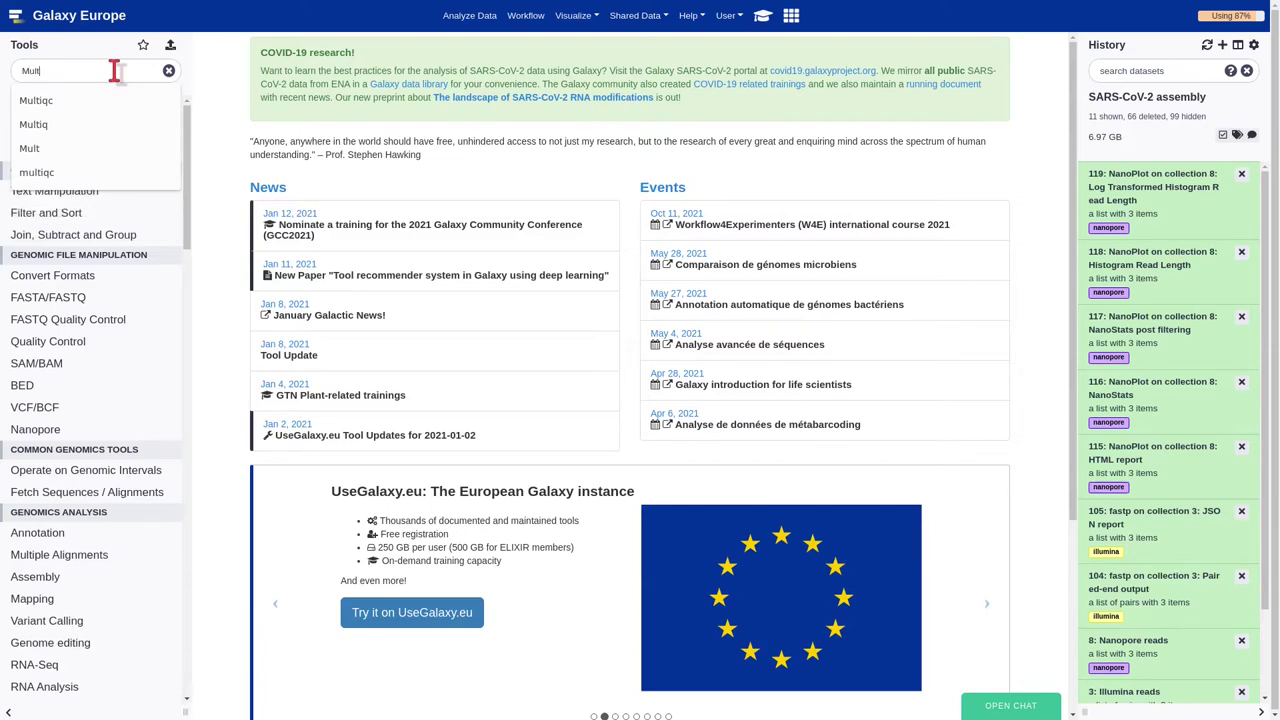
click(97, 100)
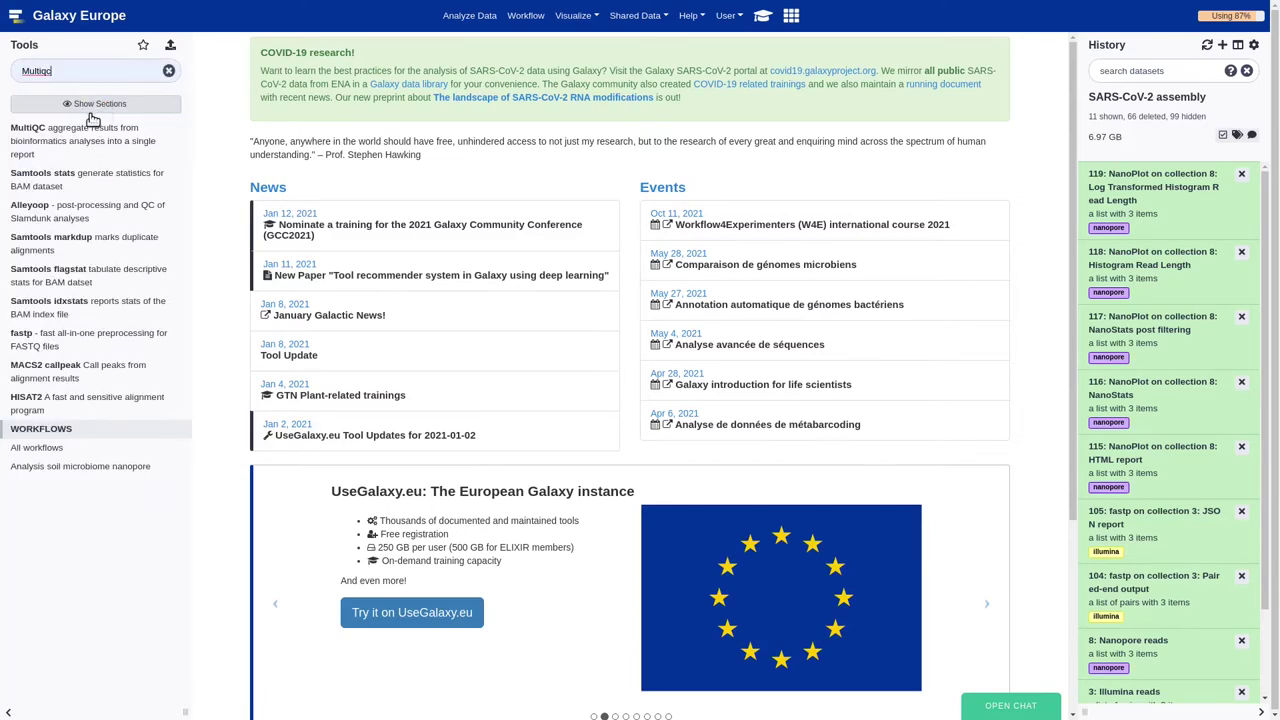
click(97, 142)
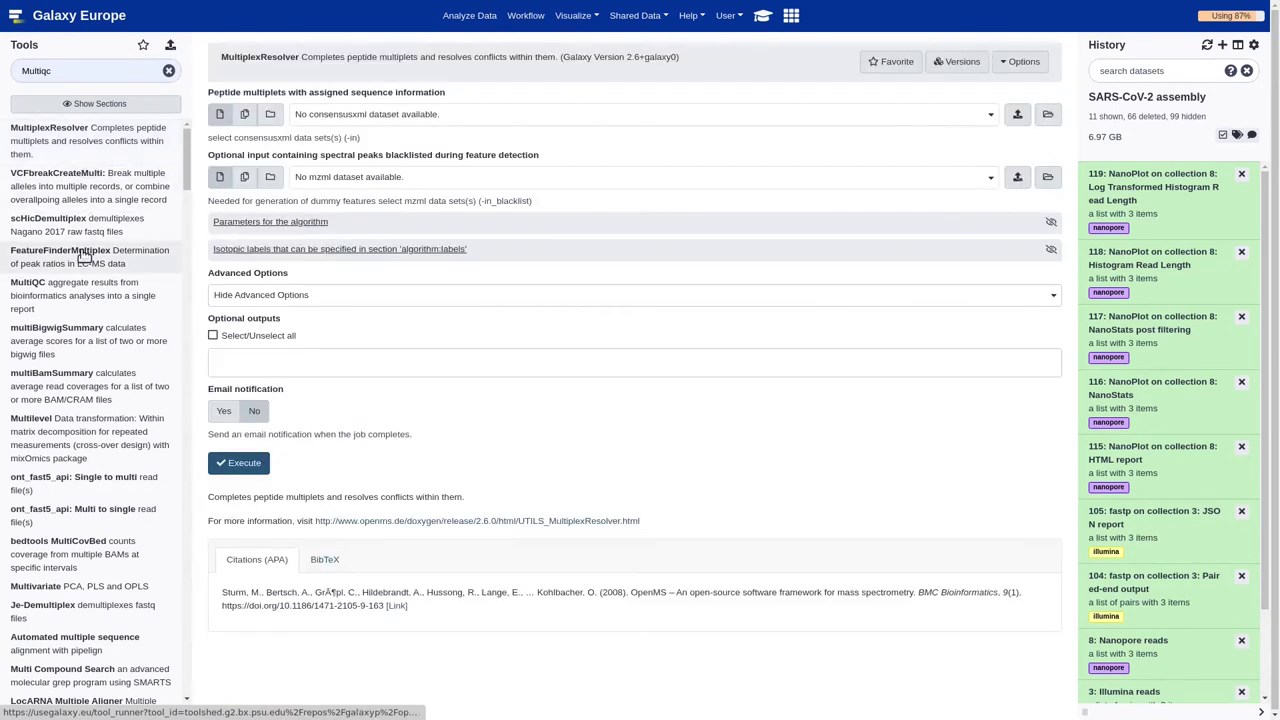
click(75, 290)
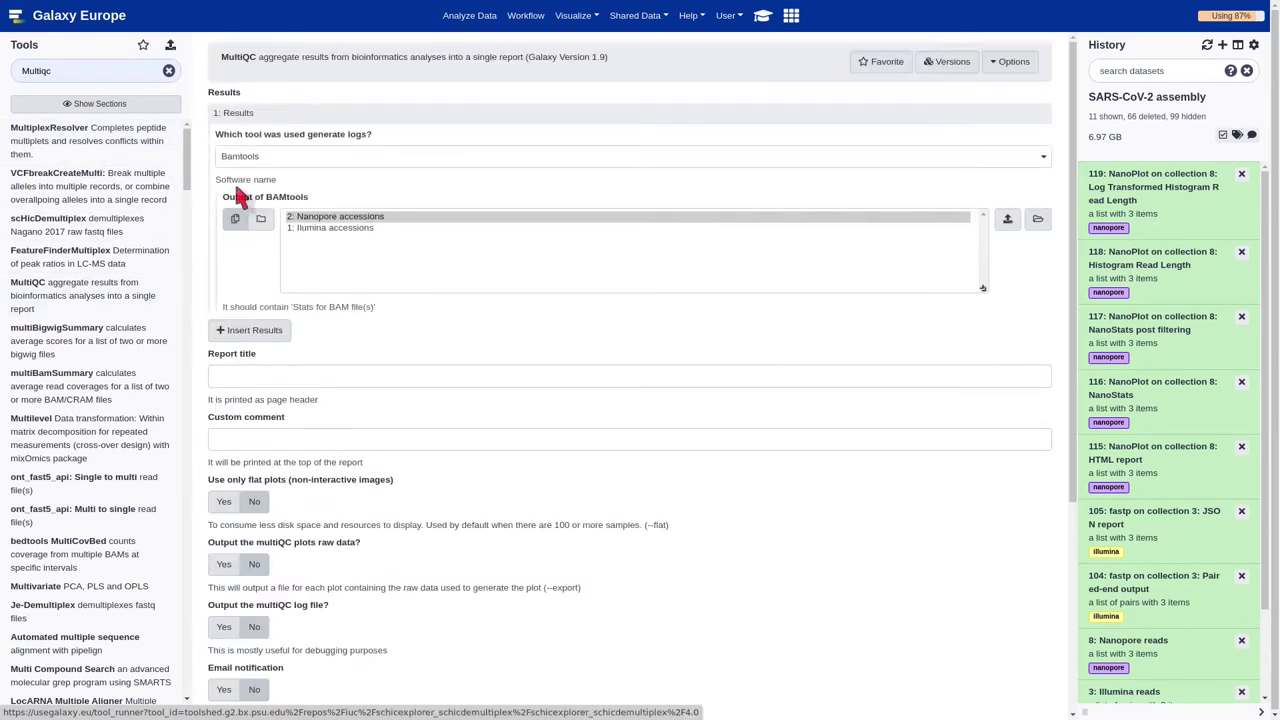
click(255, 168)
text(fastp)
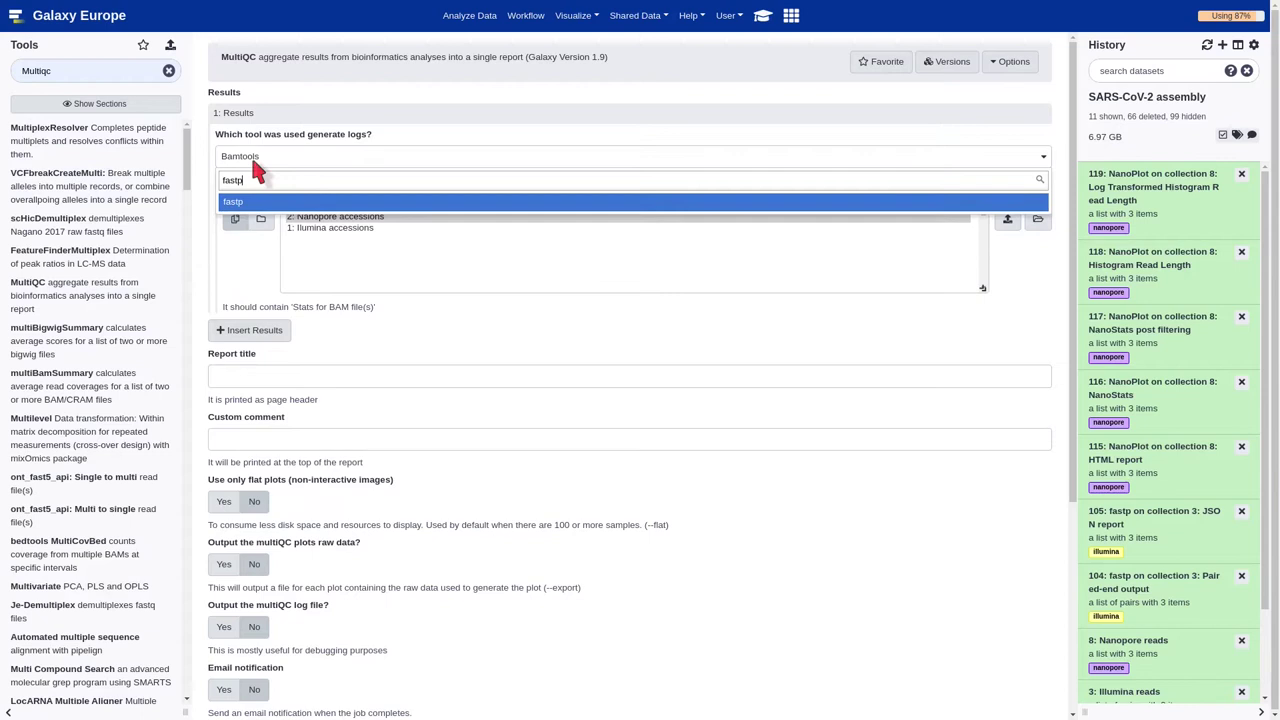
click(240, 201)
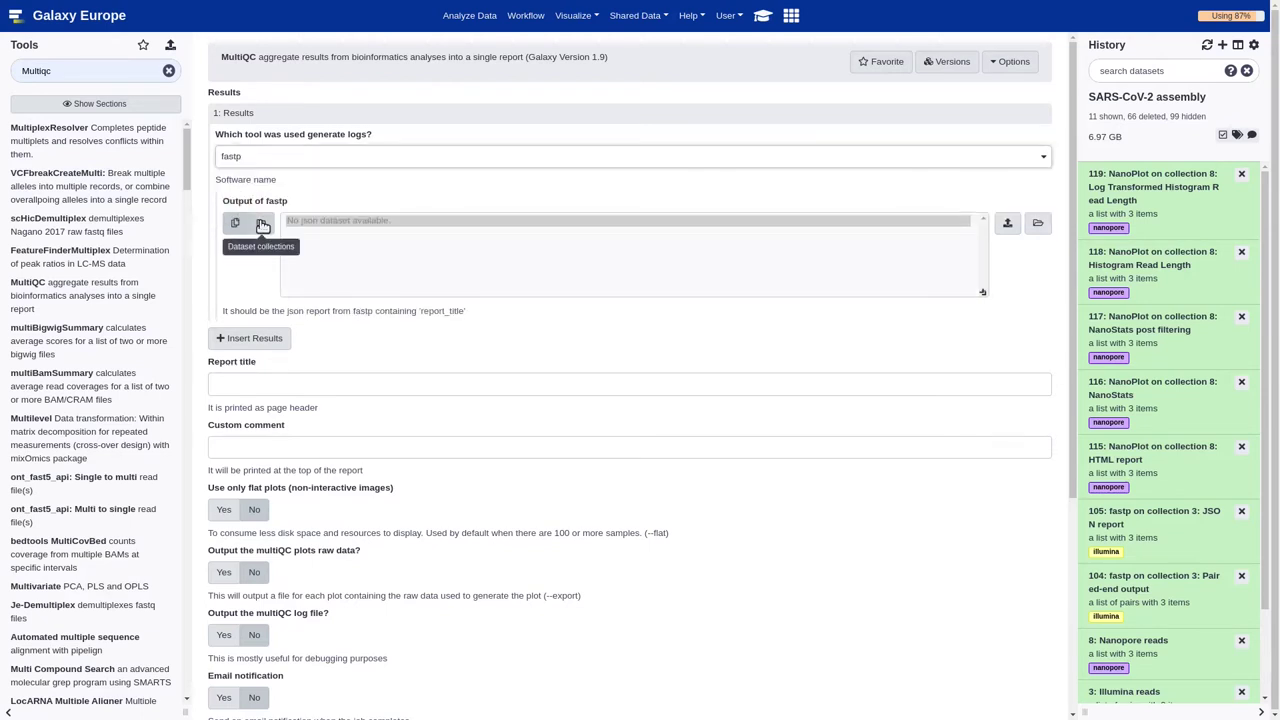
click(261, 222)
click(328, 222)
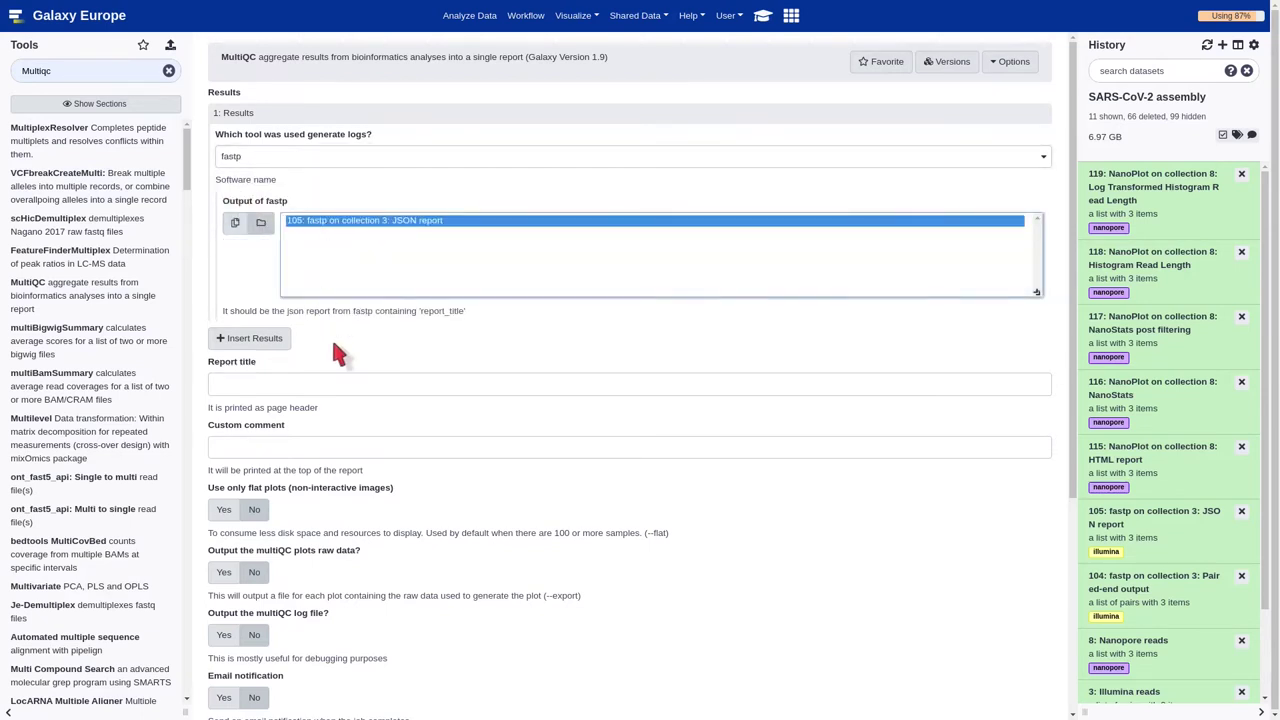
Title the report 'Illumina reads report', run MultiQC, and reload the page
click(312, 390)
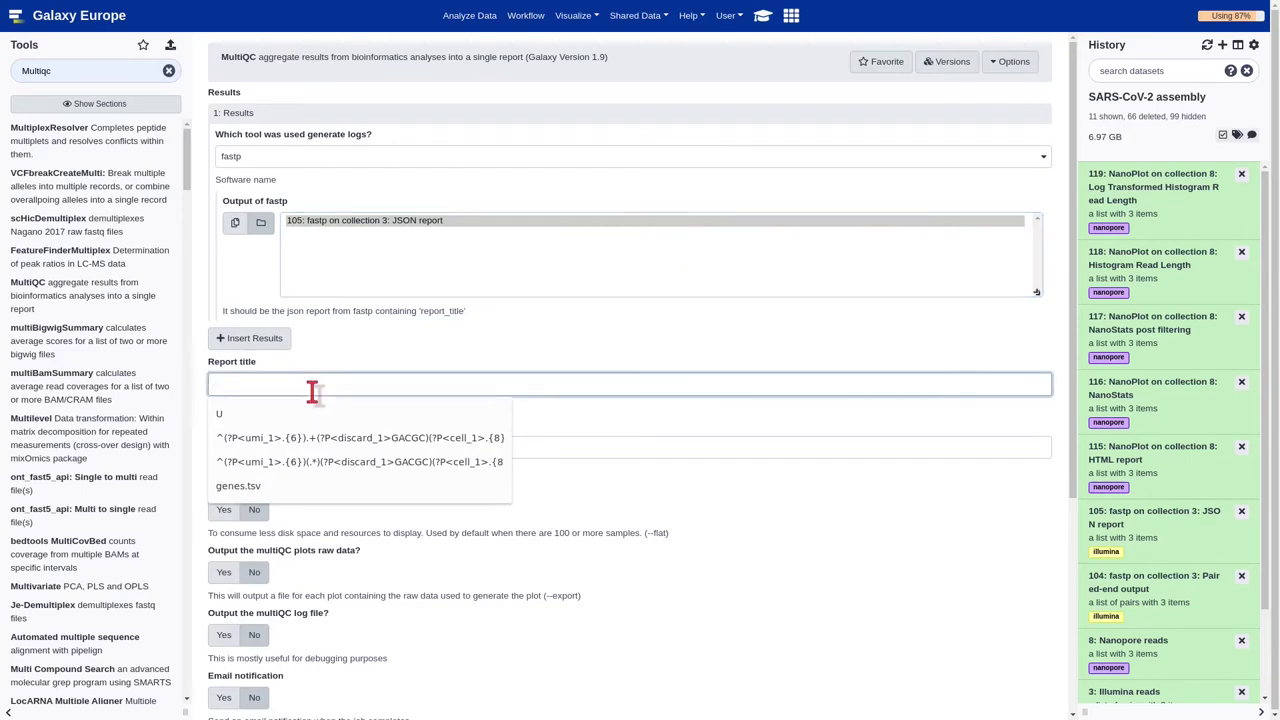
text(Illumi)
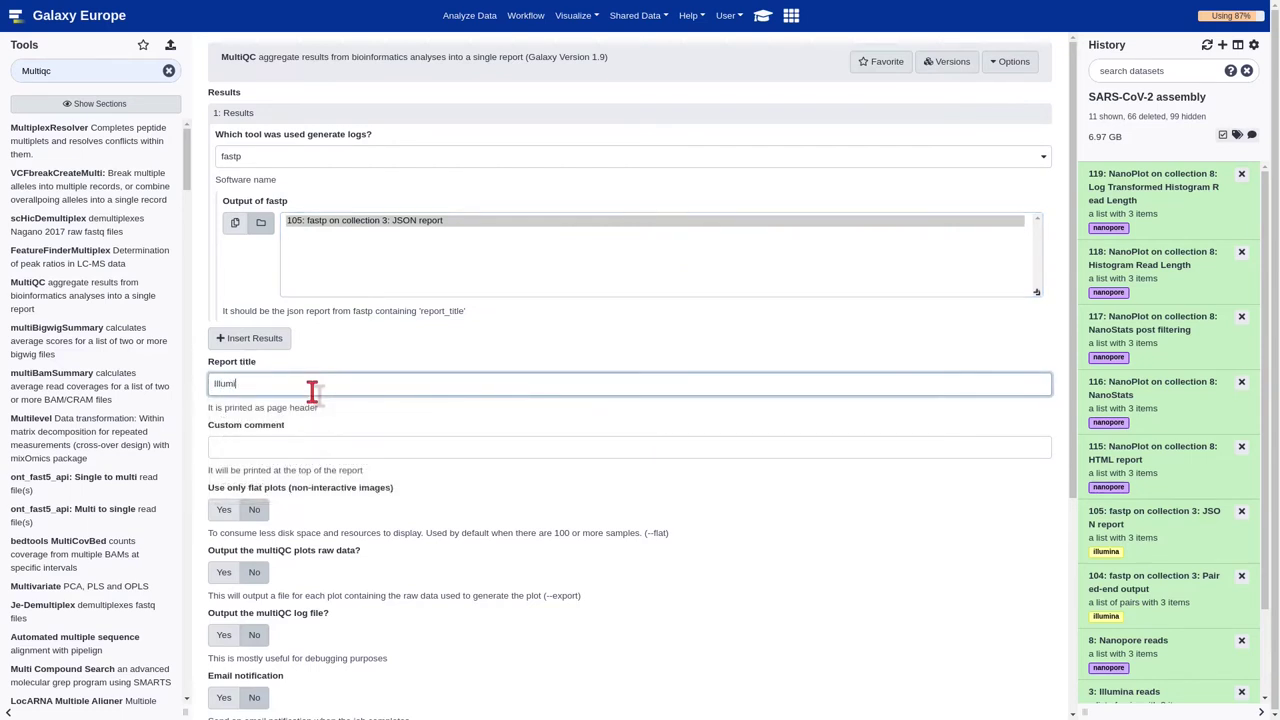
text(na reads report)
scroll(328, 533, down, 2)
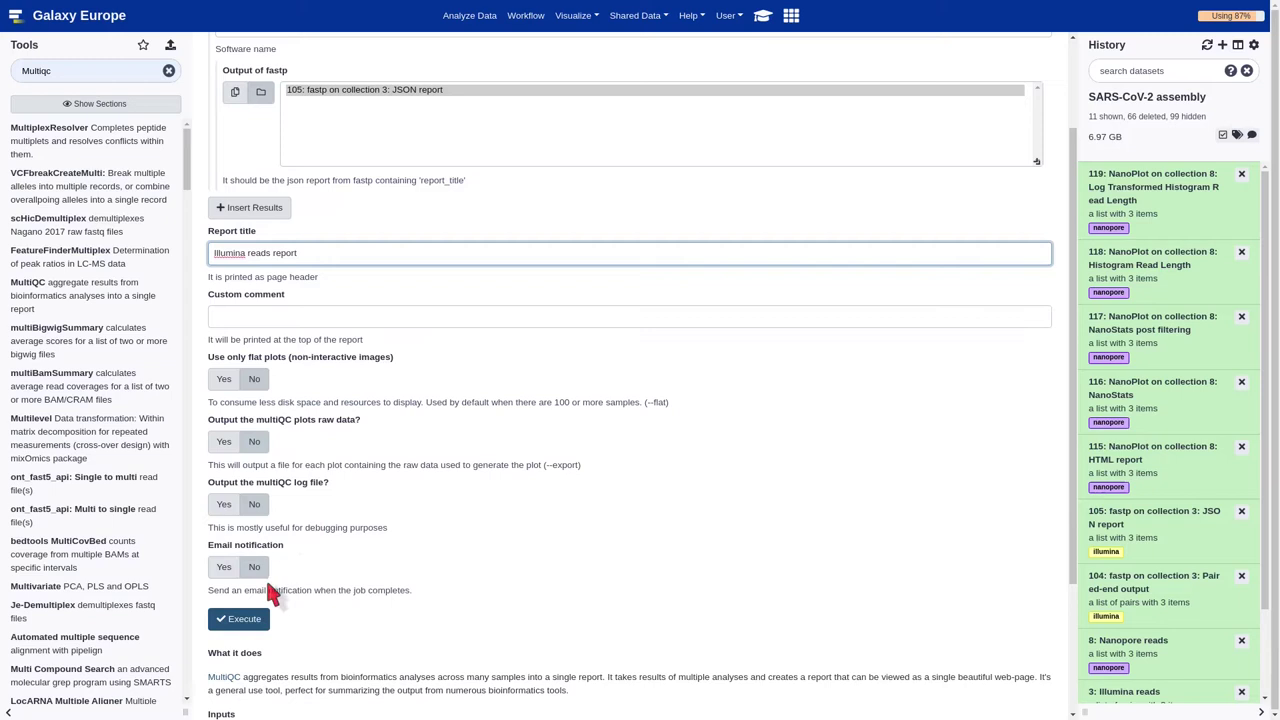
click(238, 626)
click(236, 624)
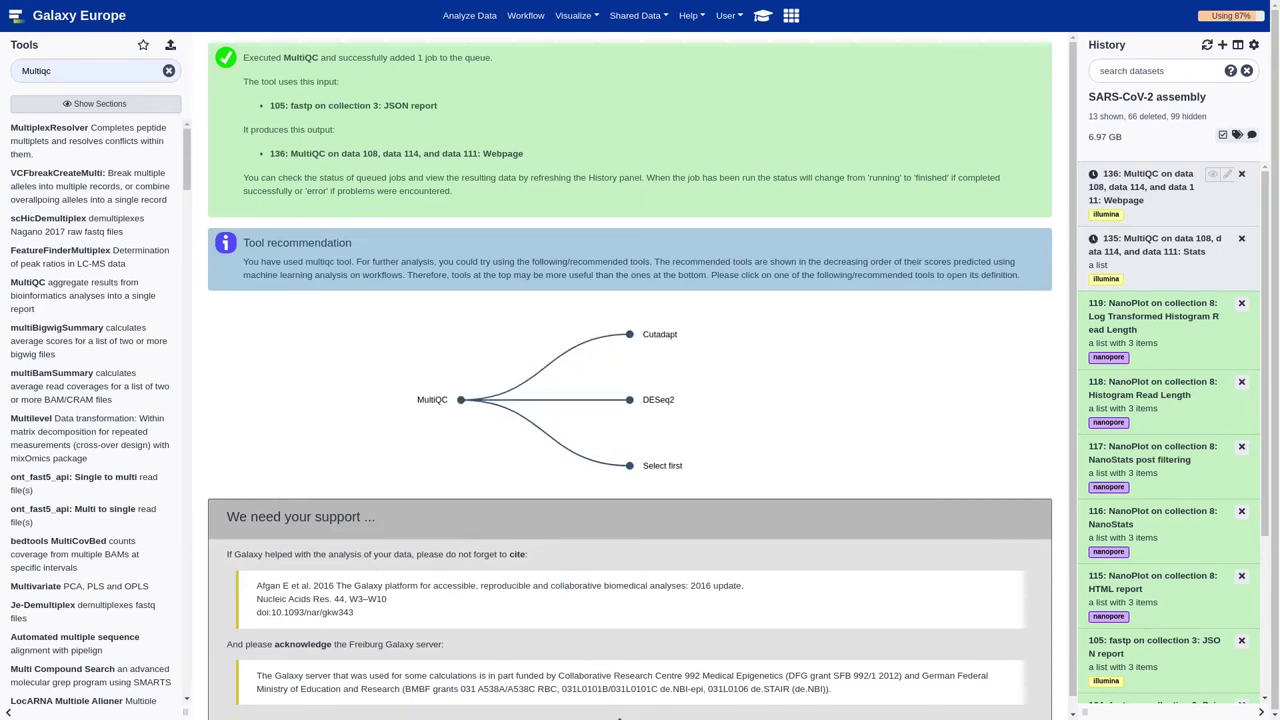
key(F5)
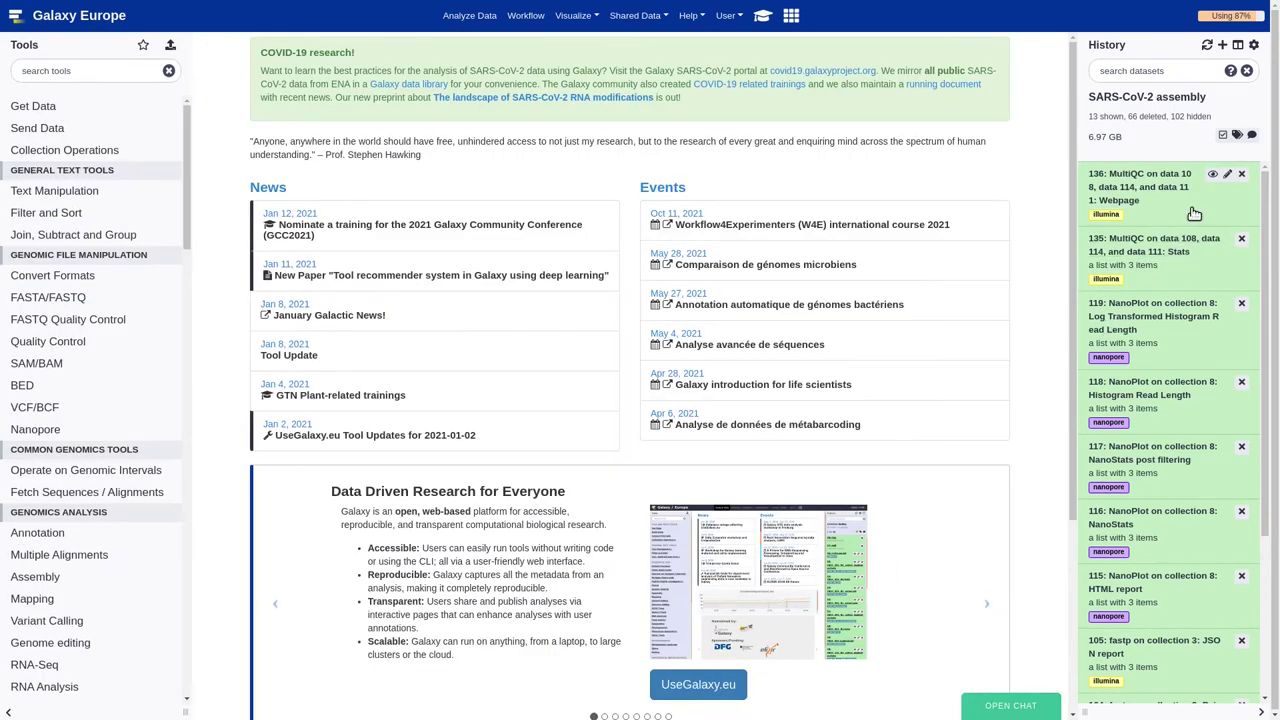
Open the MultiQC Illumina reads report and switch Filtered Reads to percentages
click(1190, 208)
click(1214, 176)
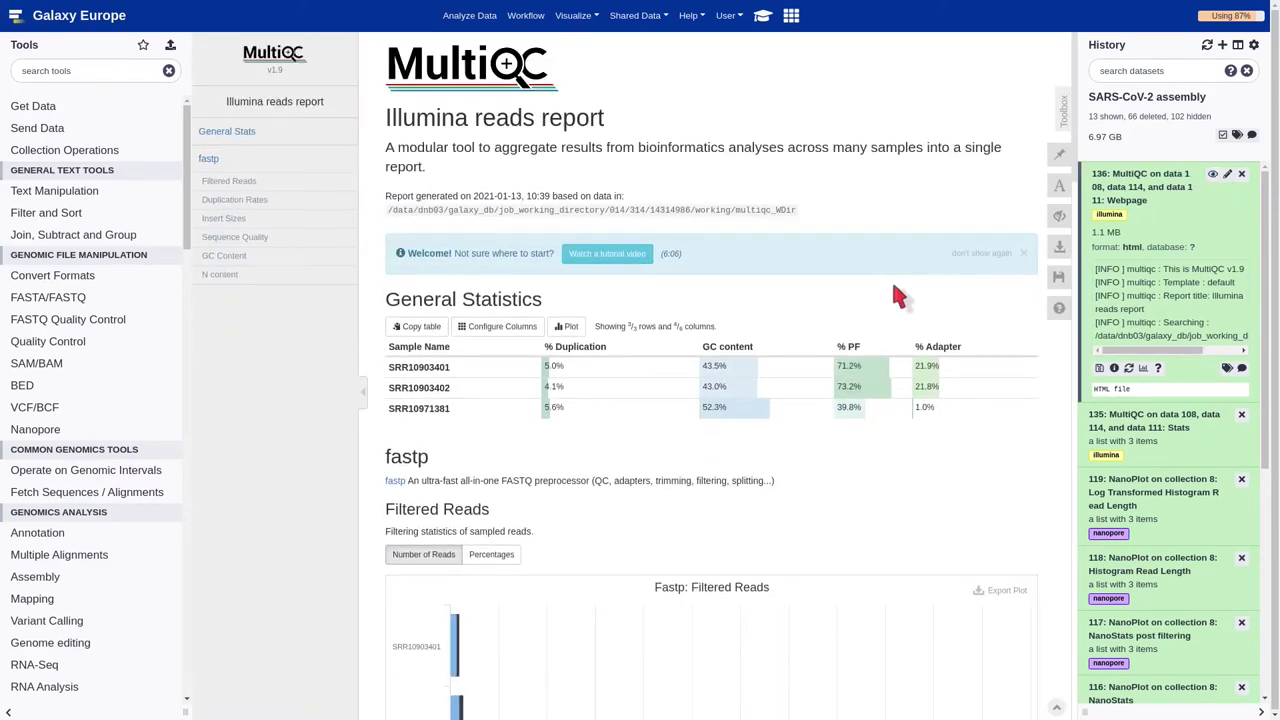
scroll(895, 292, down, 5)
scroll(895, 292, down, 1)
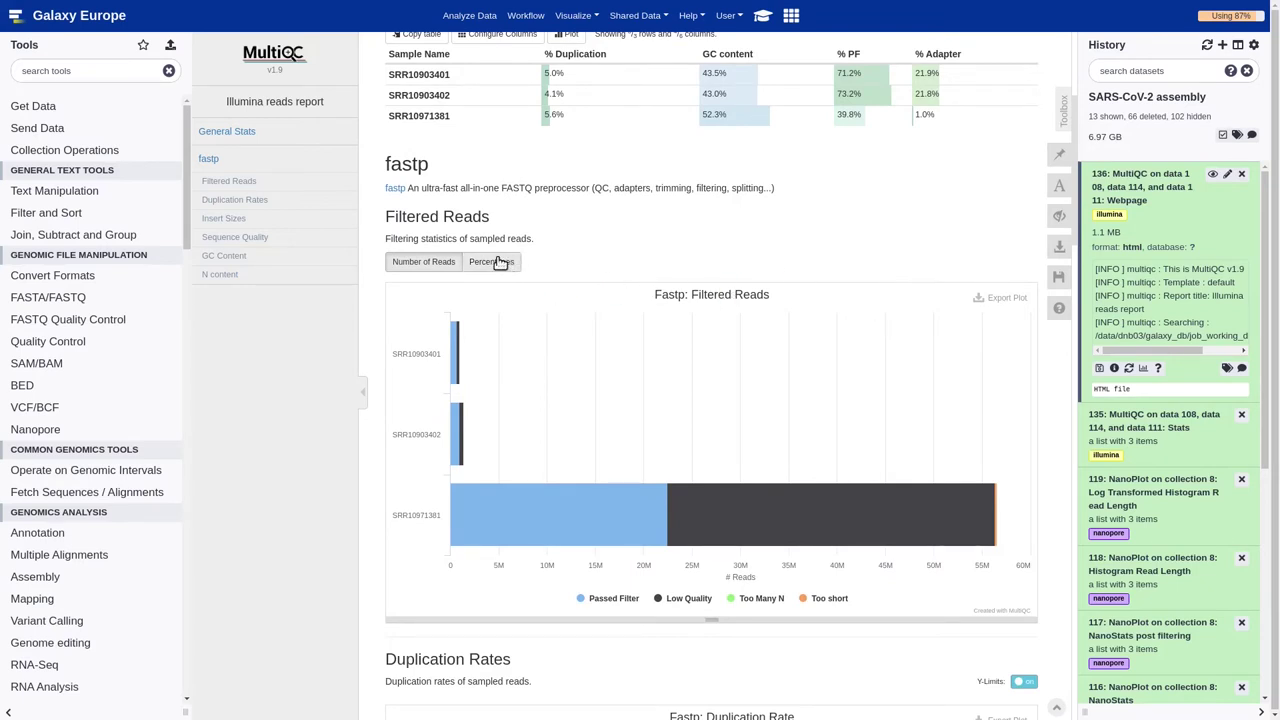
click(500, 262)
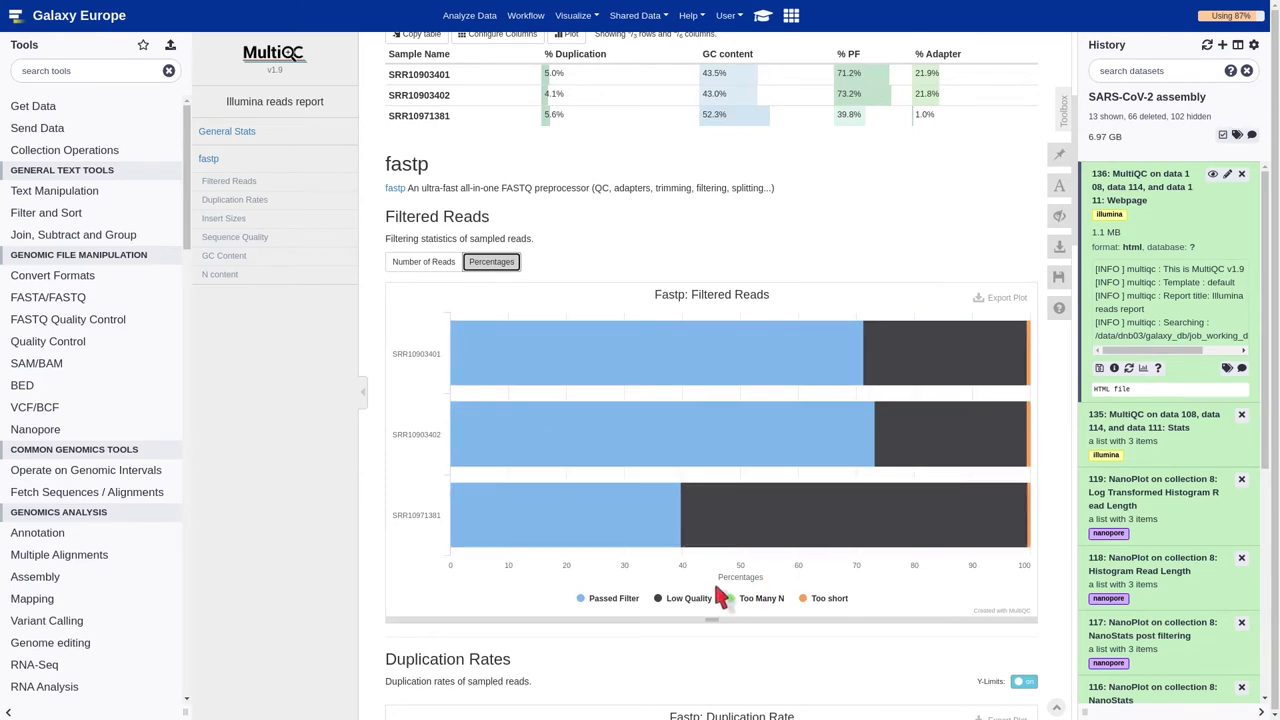
Scroll through the Duplication Rates and Insert Sizes plots of the report
scroll(716, 590, down, 3)
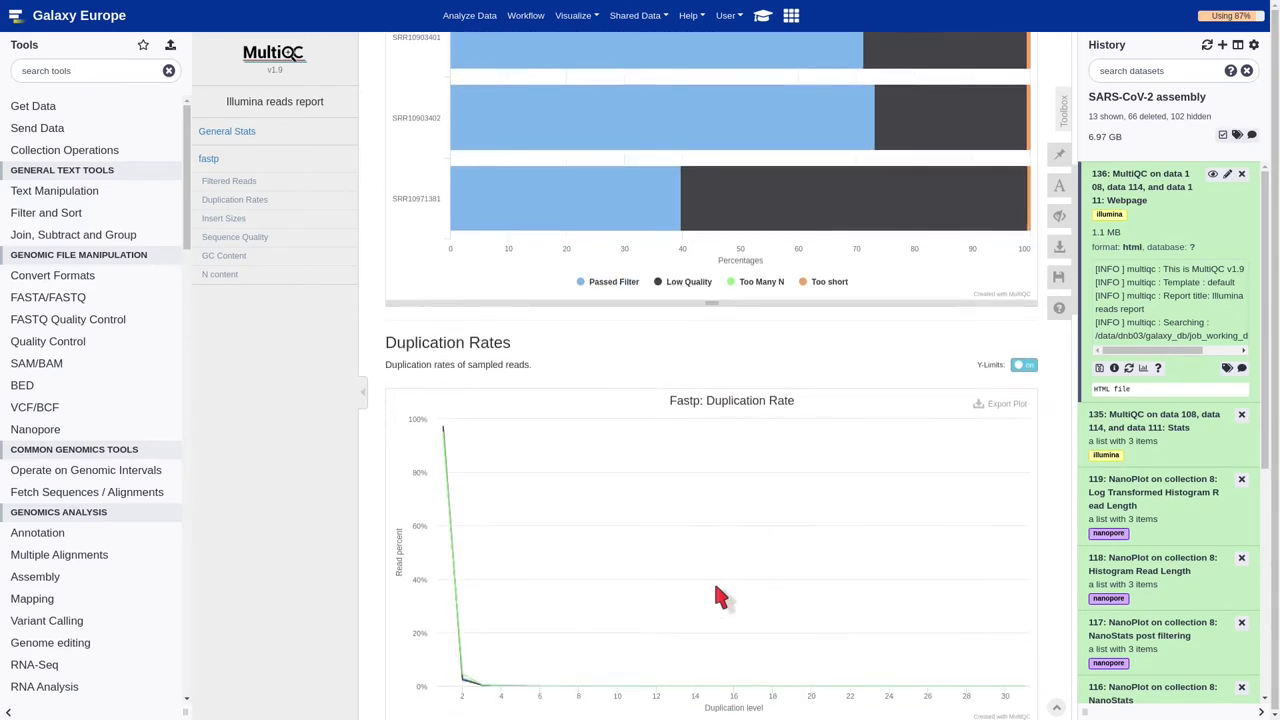
scroll(716, 588, down, 2)
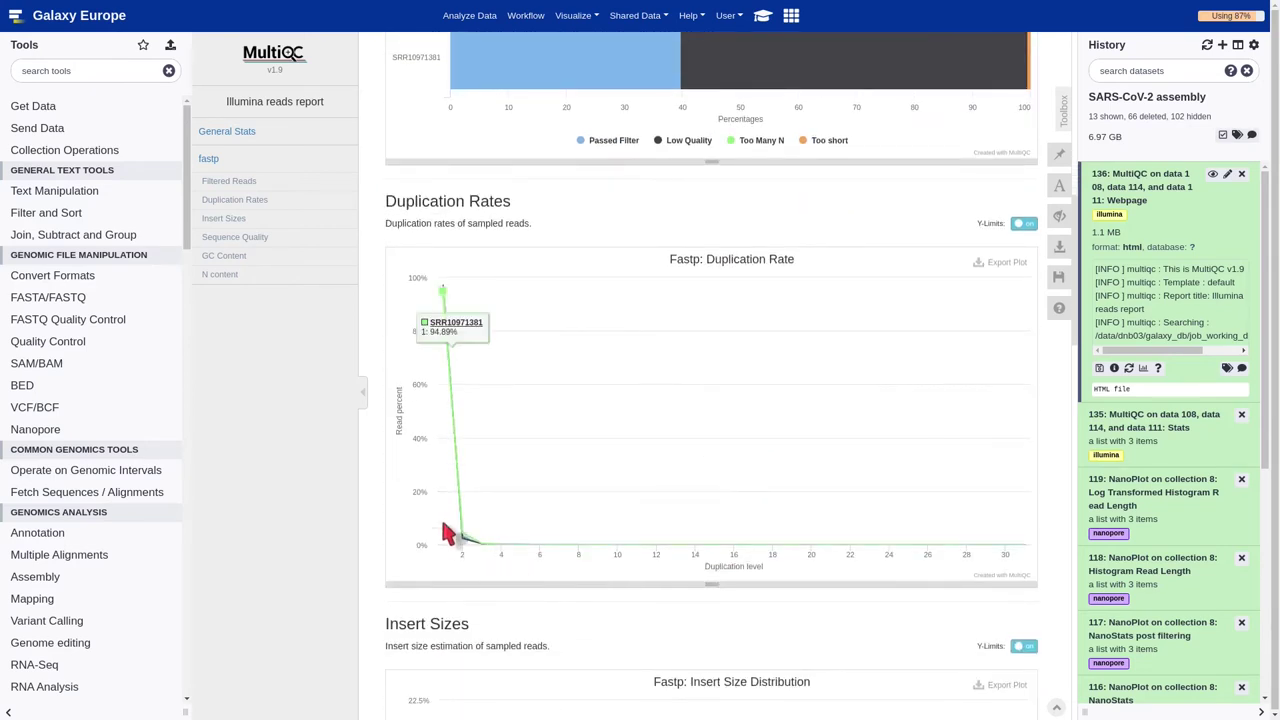
mouse_move(462, 560)
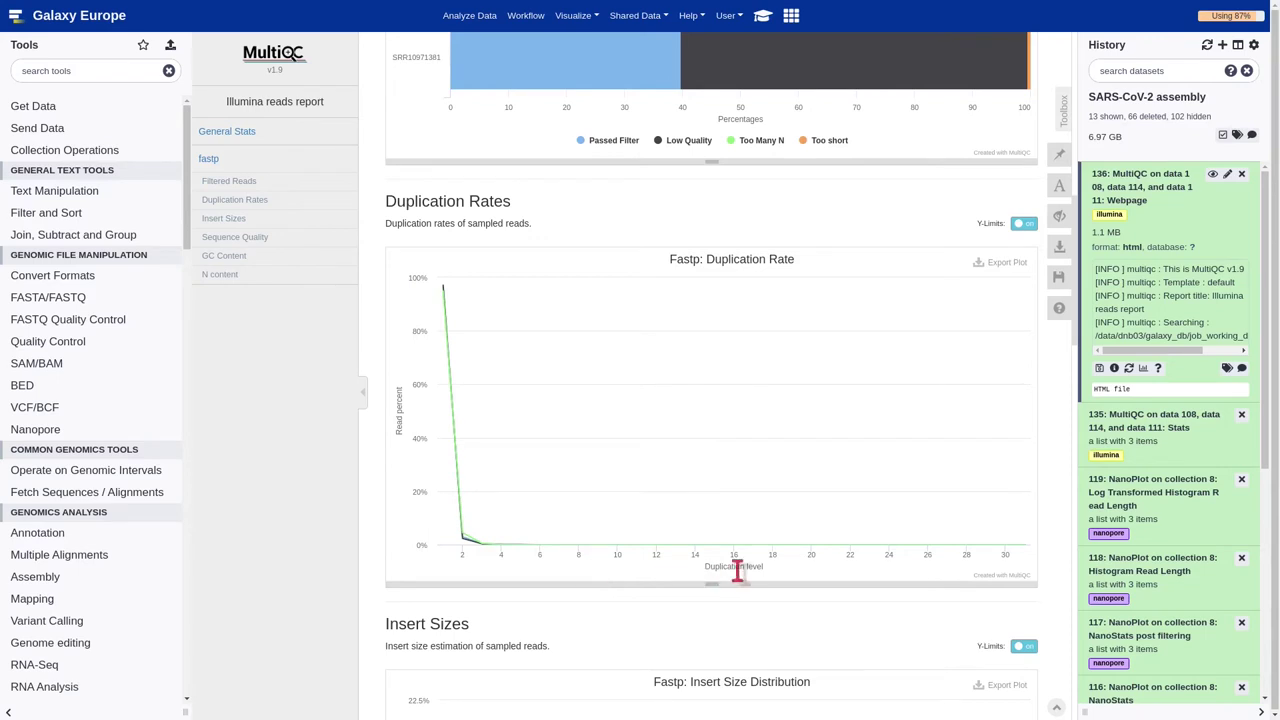
scroll(737, 570, down, 4)
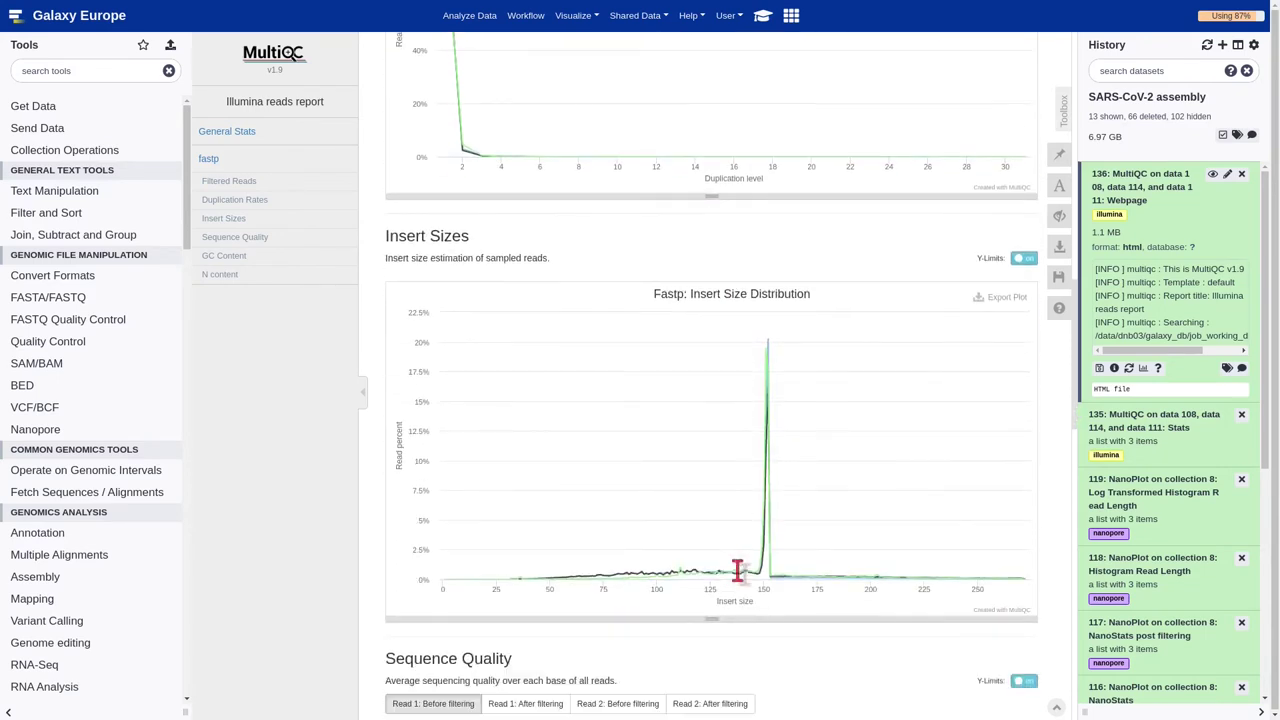
mouse_move(763, 553)
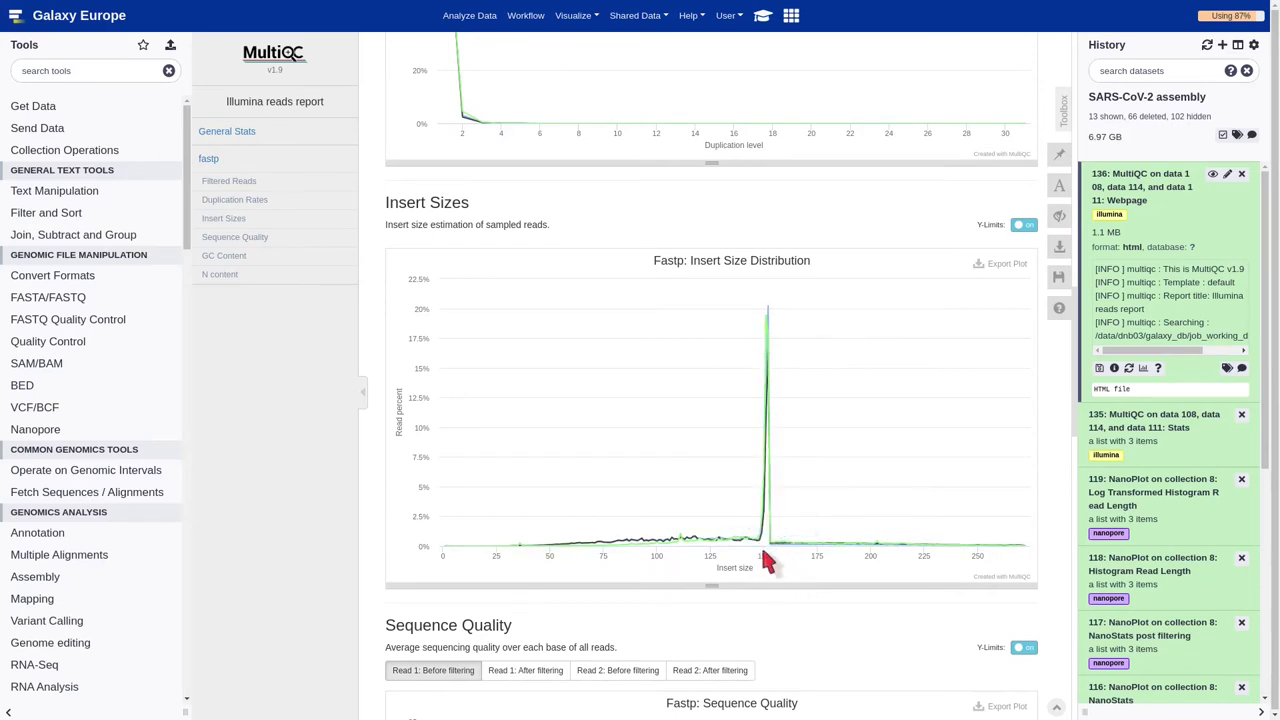
scroll(765, 560, down, 4)
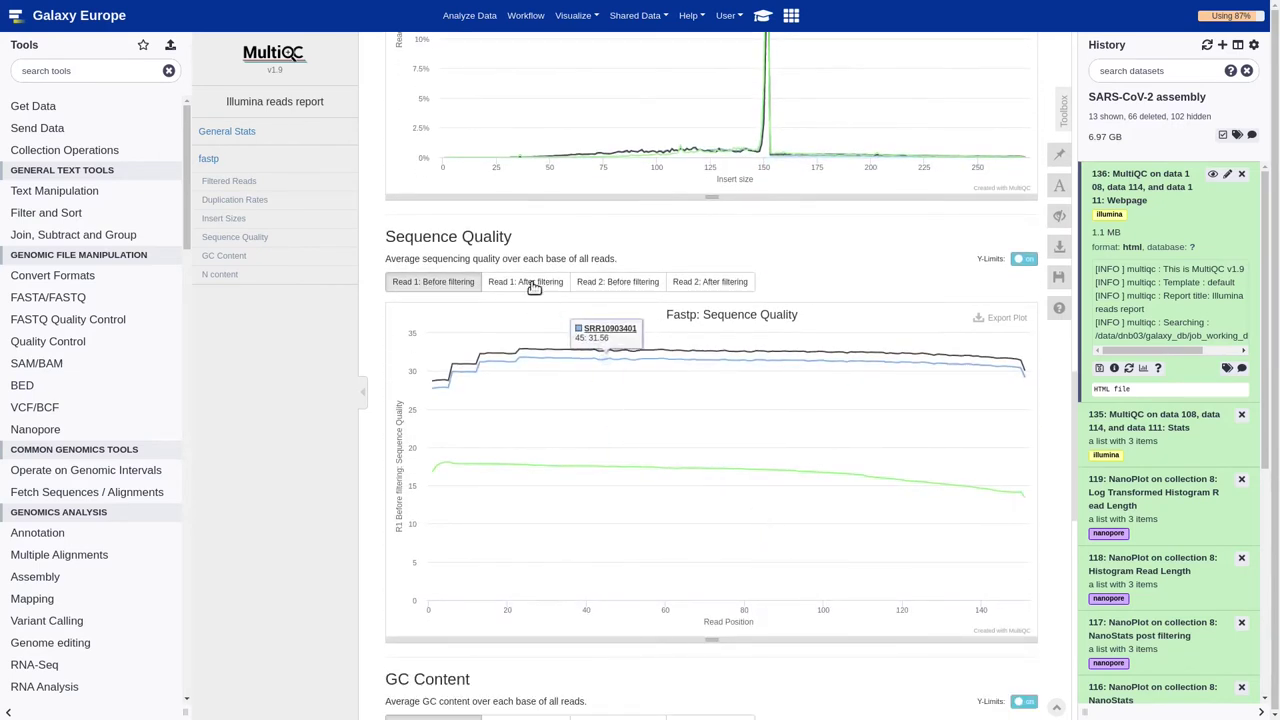
Cycle Read 1/Read 2 before/after filtering views on Sequence Quality, GC Content and N content plots
click(530, 283)
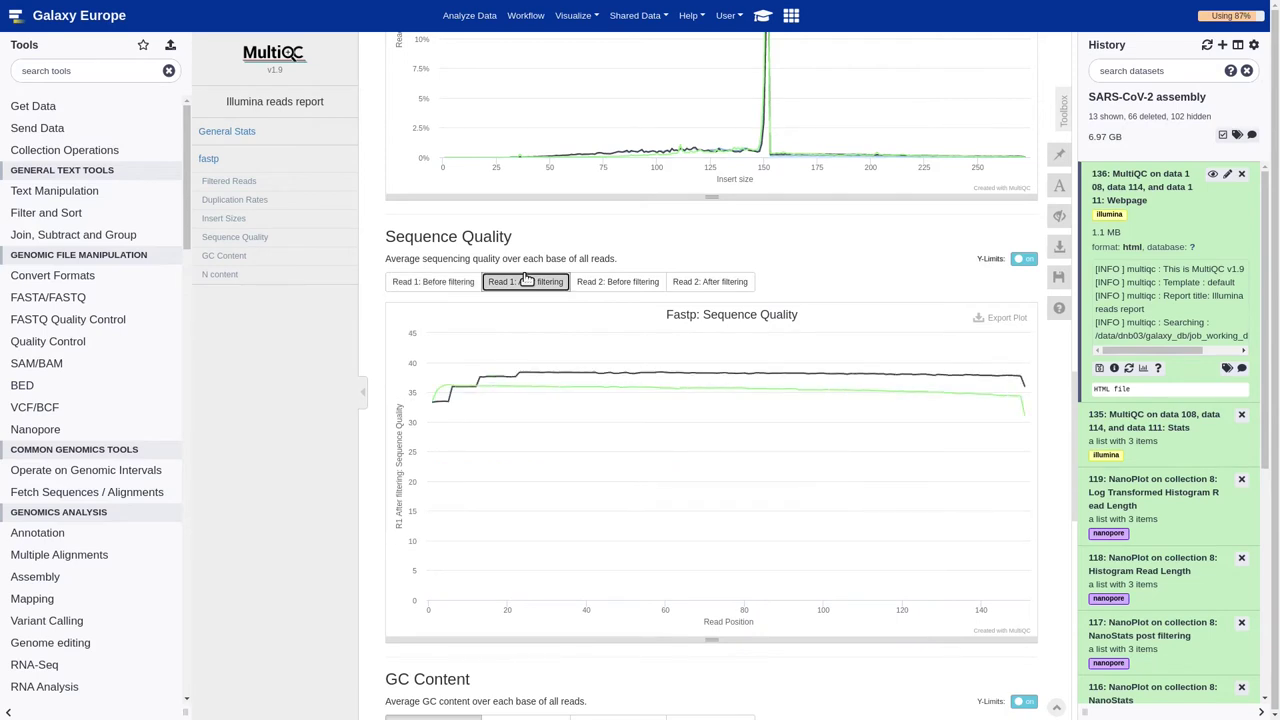
click(607, 286)
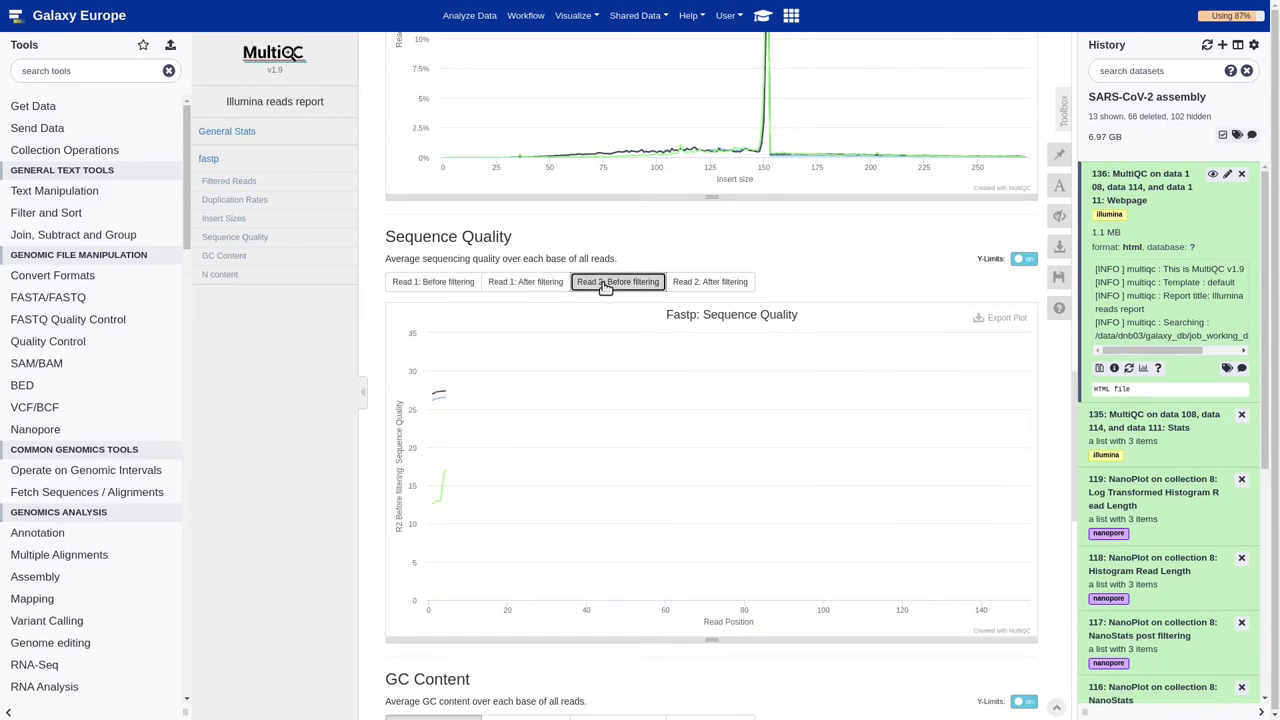
click(698, 282)
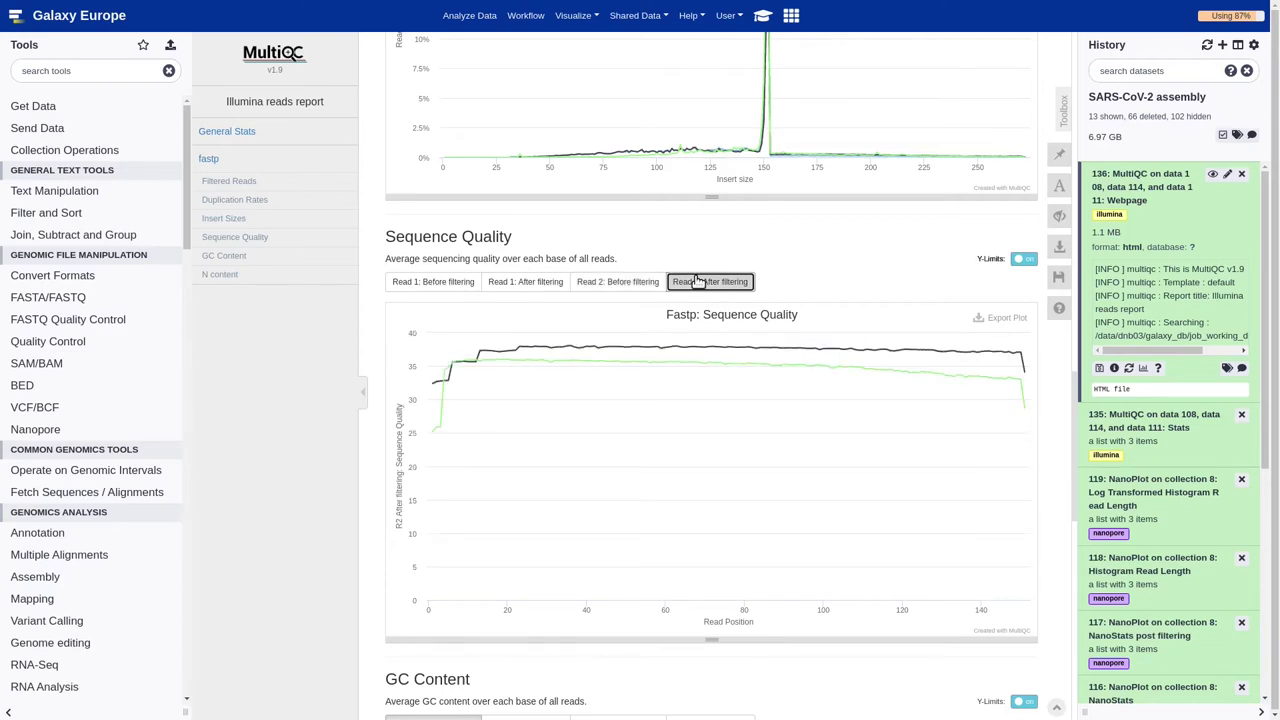
scroll(698, 282, down, 5)
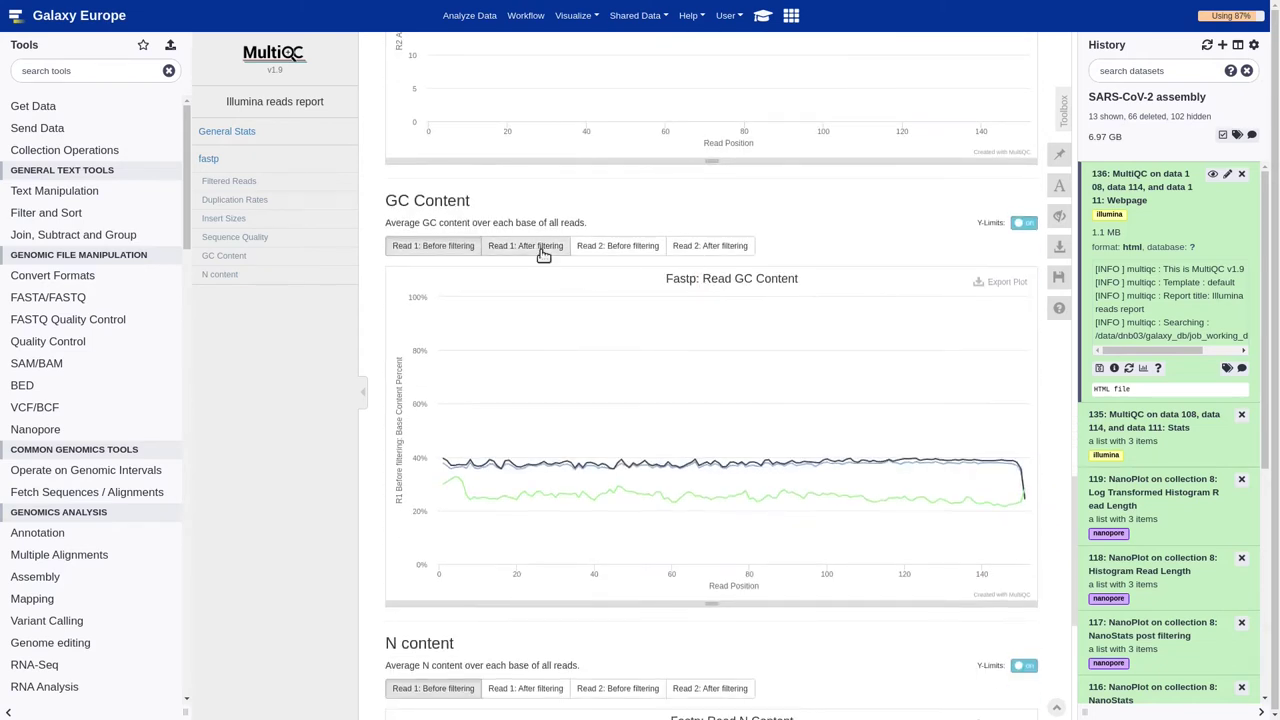
click(533, 251)
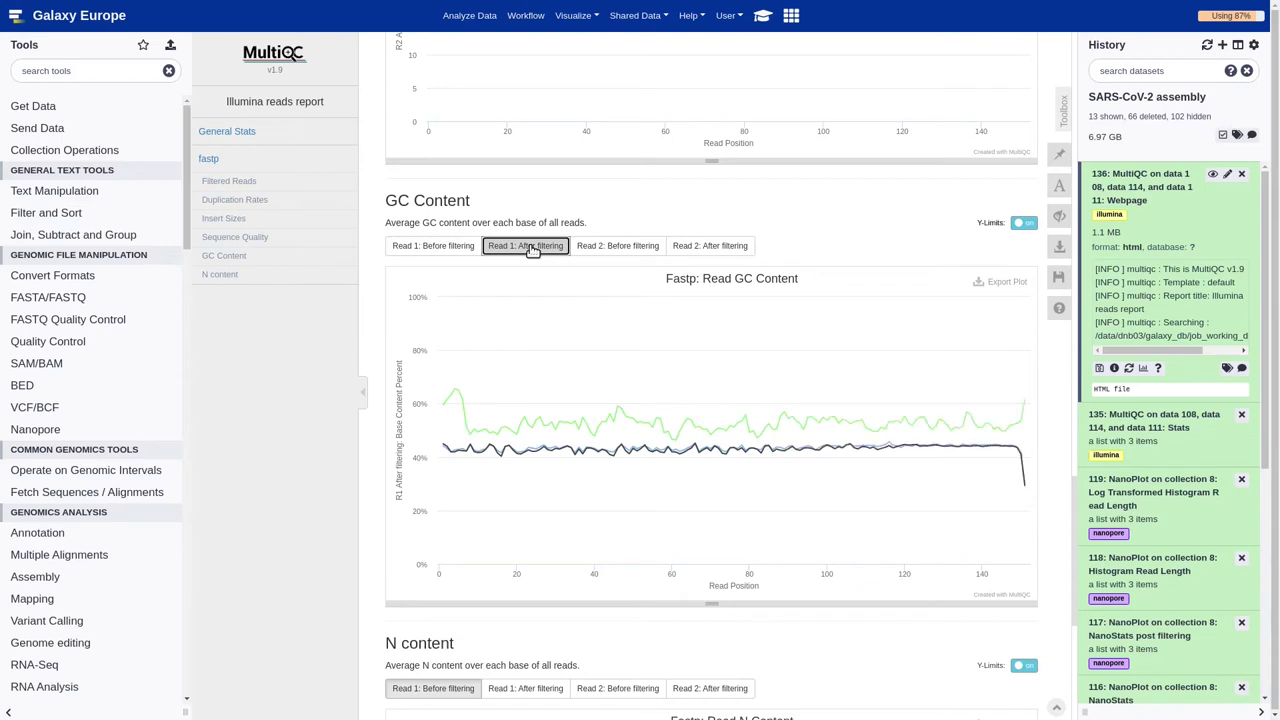
click(606, 252)
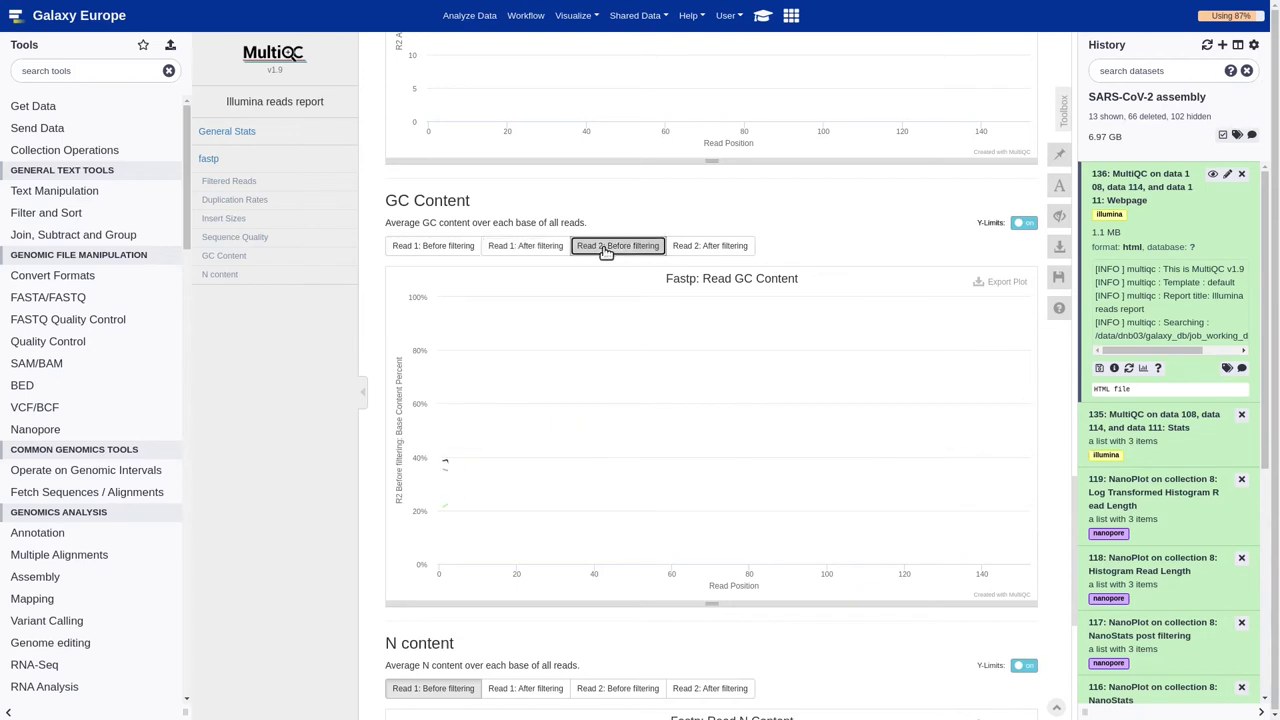
click(706, 253)
scroll(706, 253, down, 4)
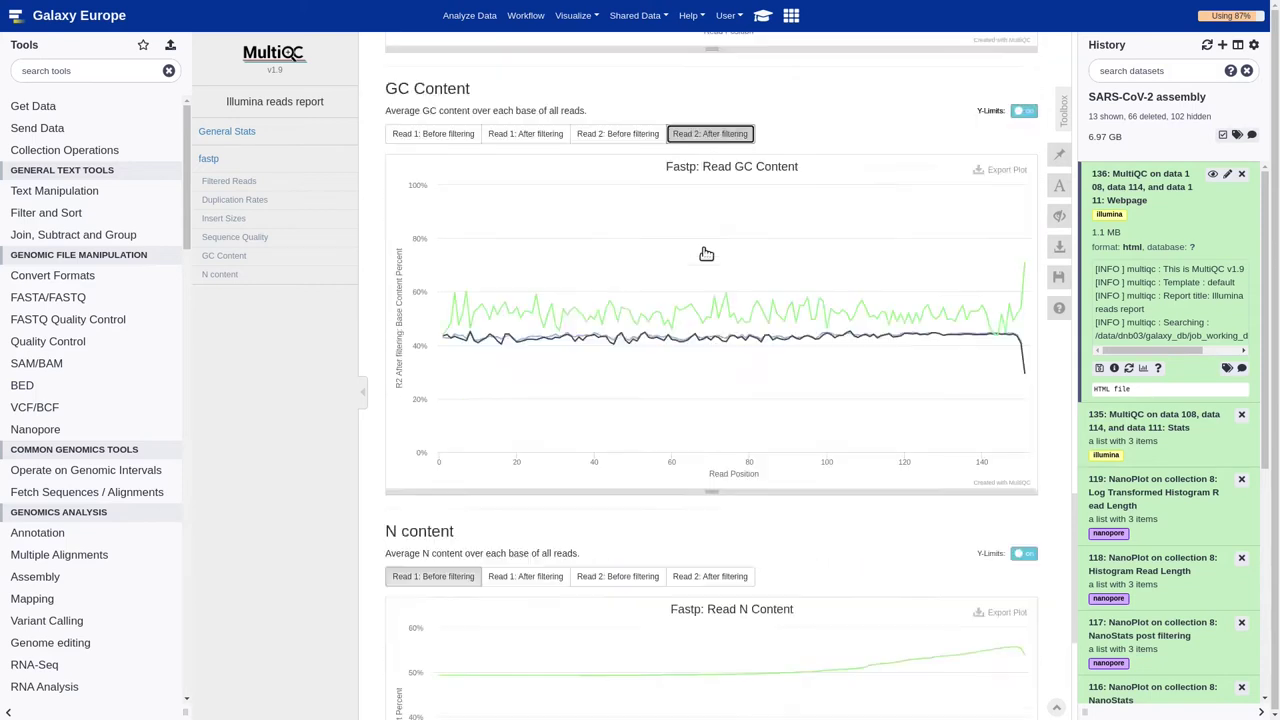
click(547, 260)
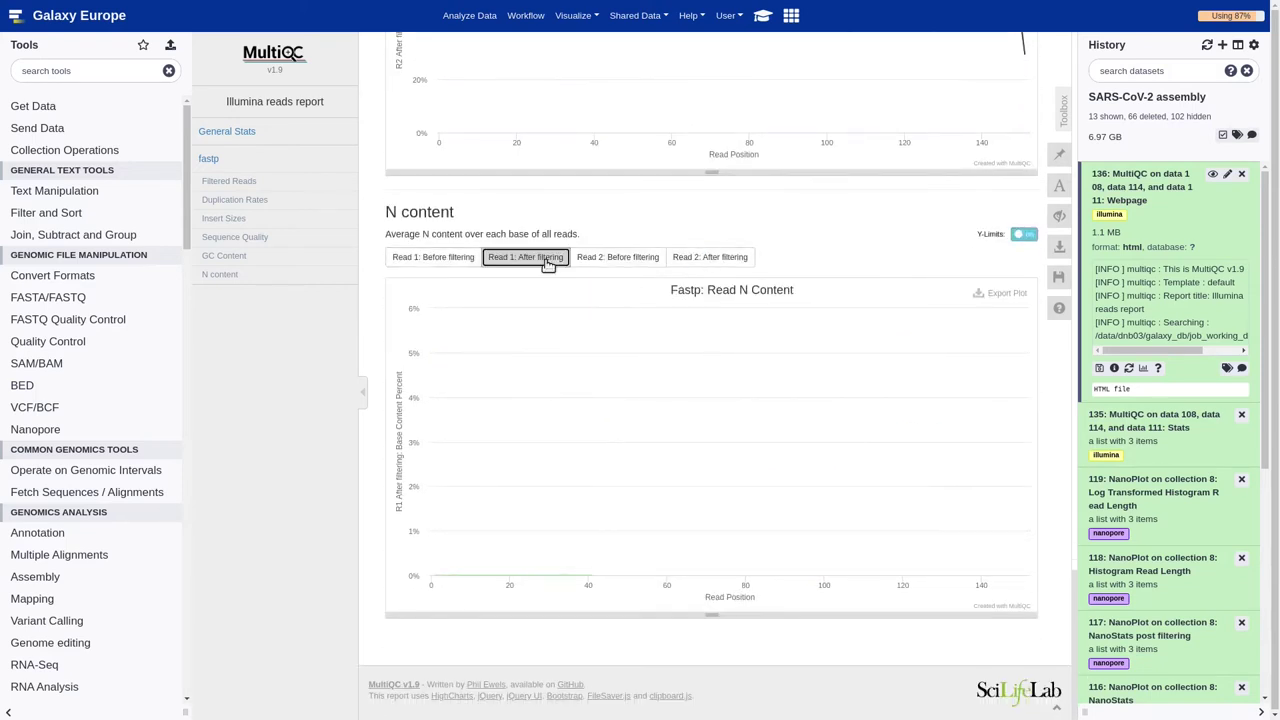
click(634, 259)
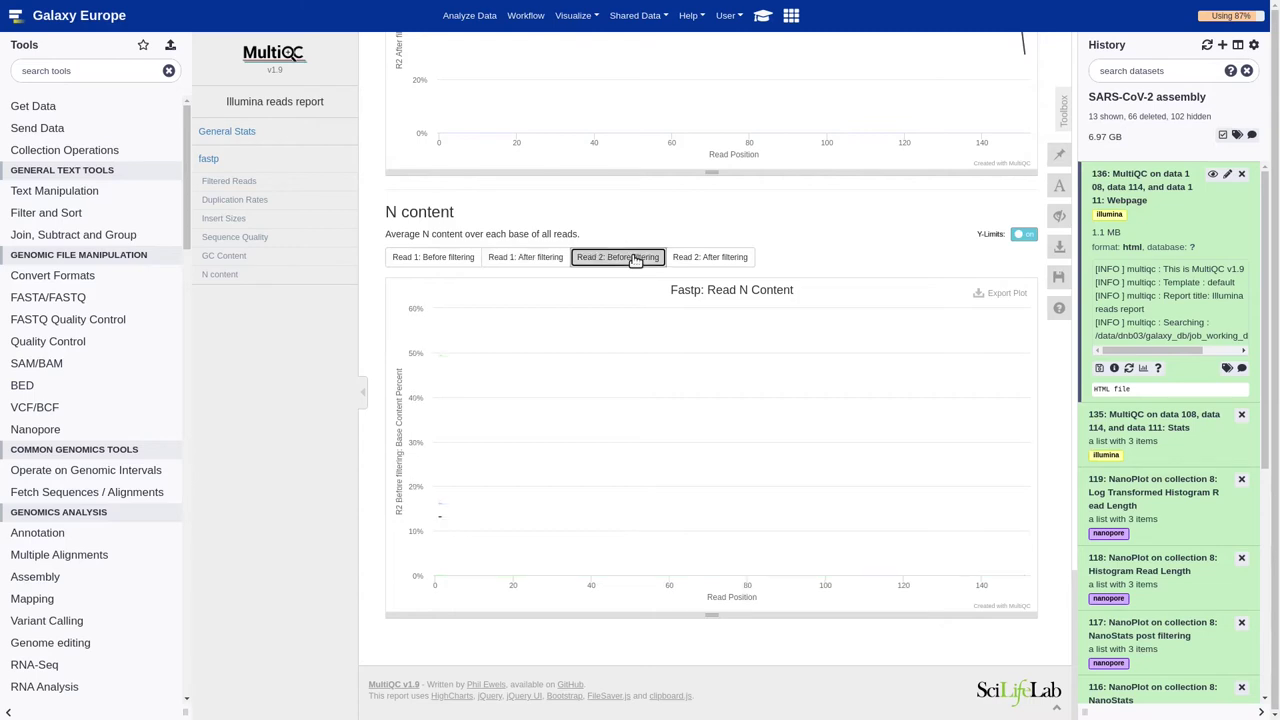
click(730, 260)
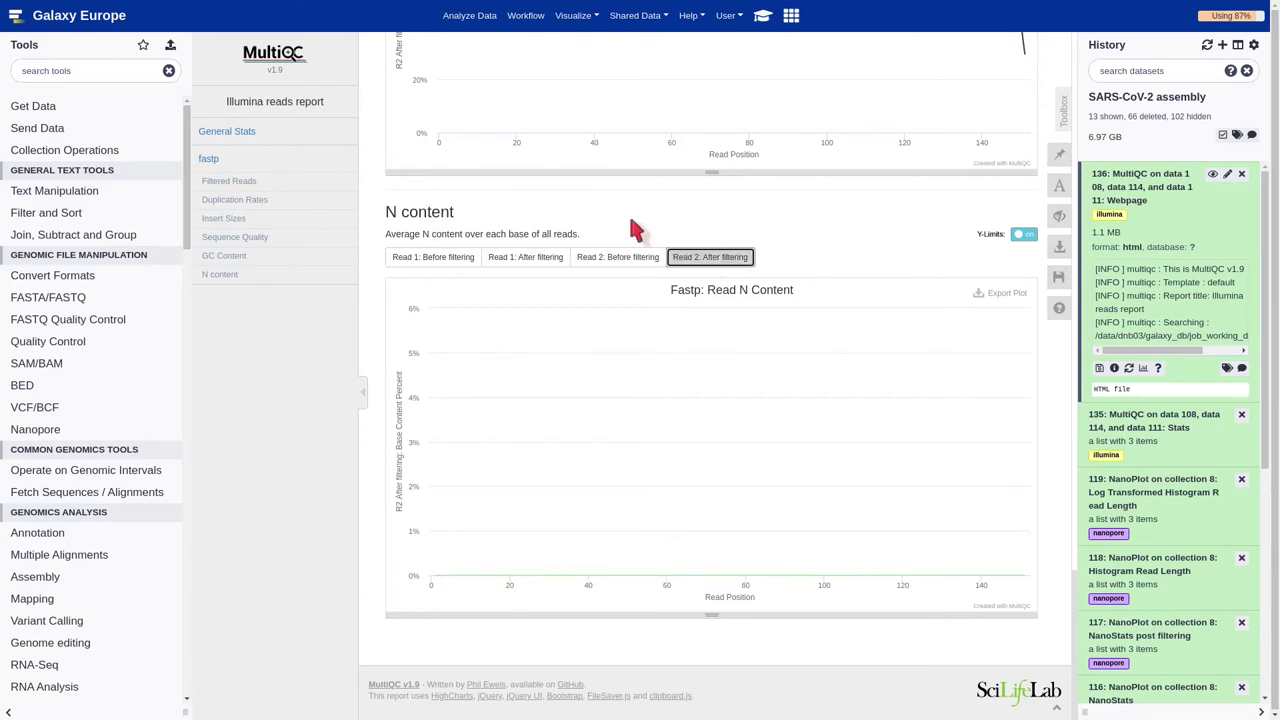
From the home page, view SRR10902284's report in the NanoPlot HTML report collection 115
click(102, 27)
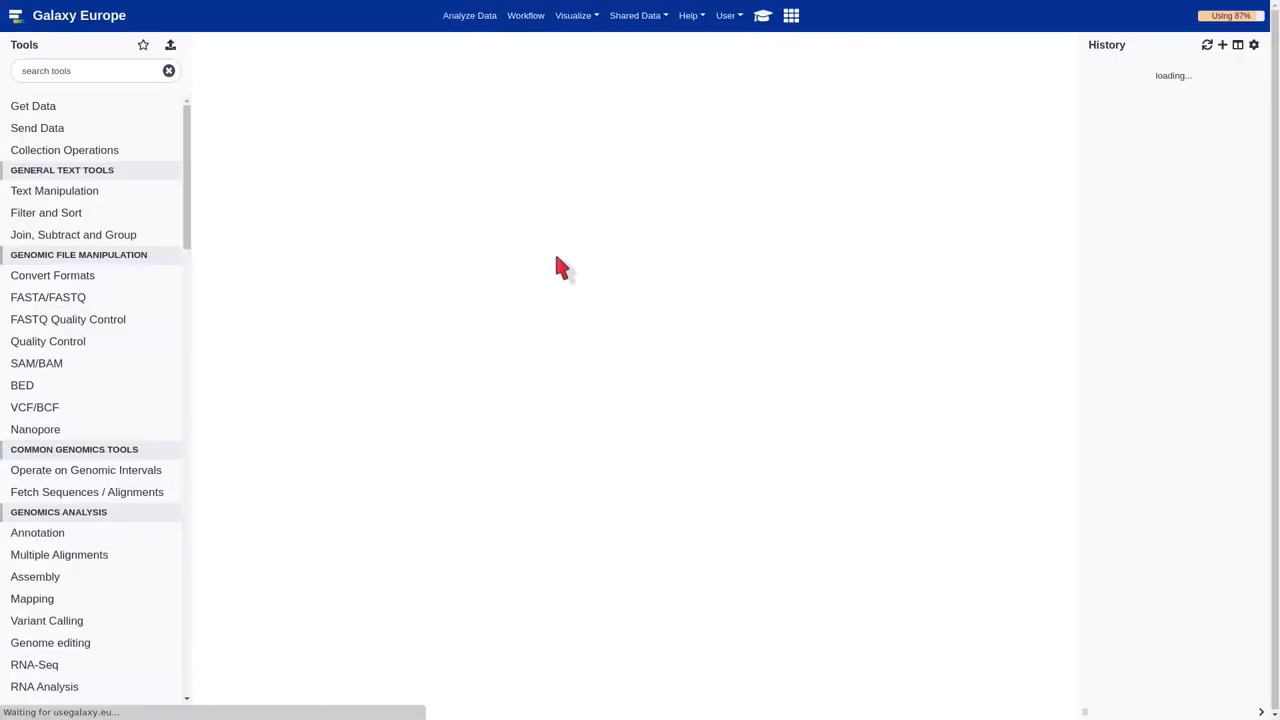
scroll(600, 300, down, 1)
scroll(600, 300, up, 1)
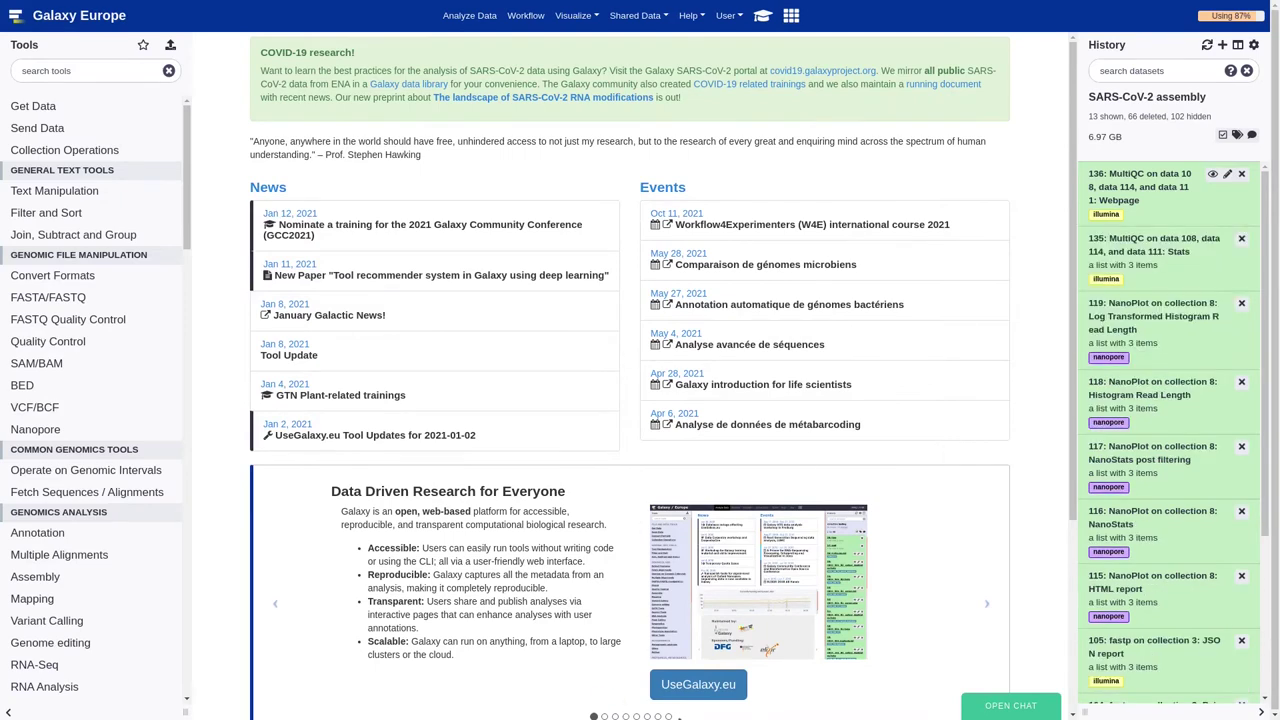
click(1192, 604)
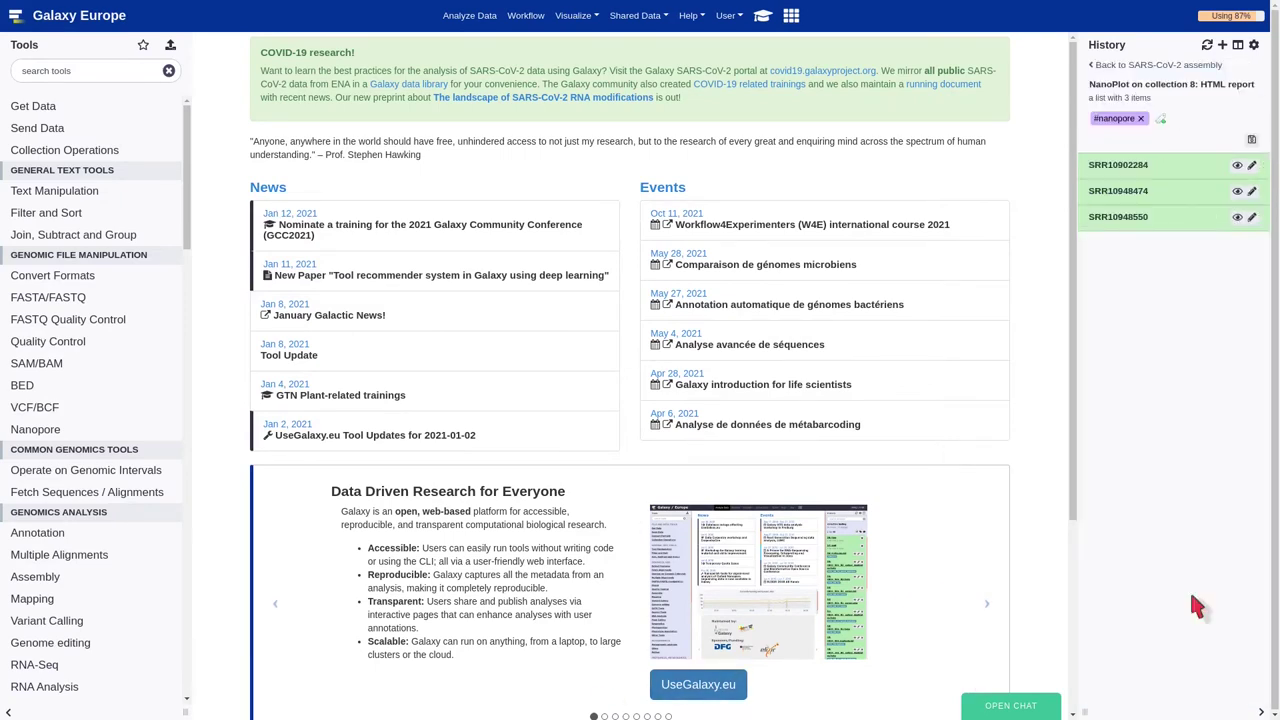
click(1238, 165)
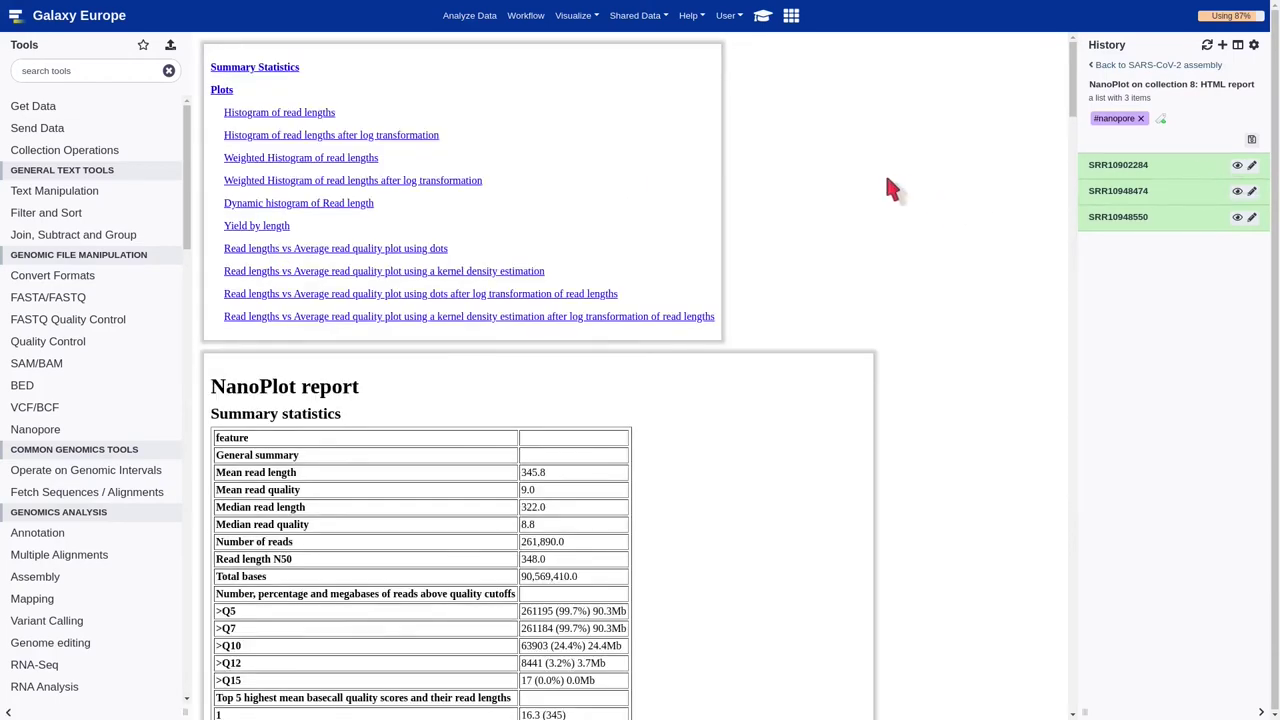
scroll(886, 265, down, 5)
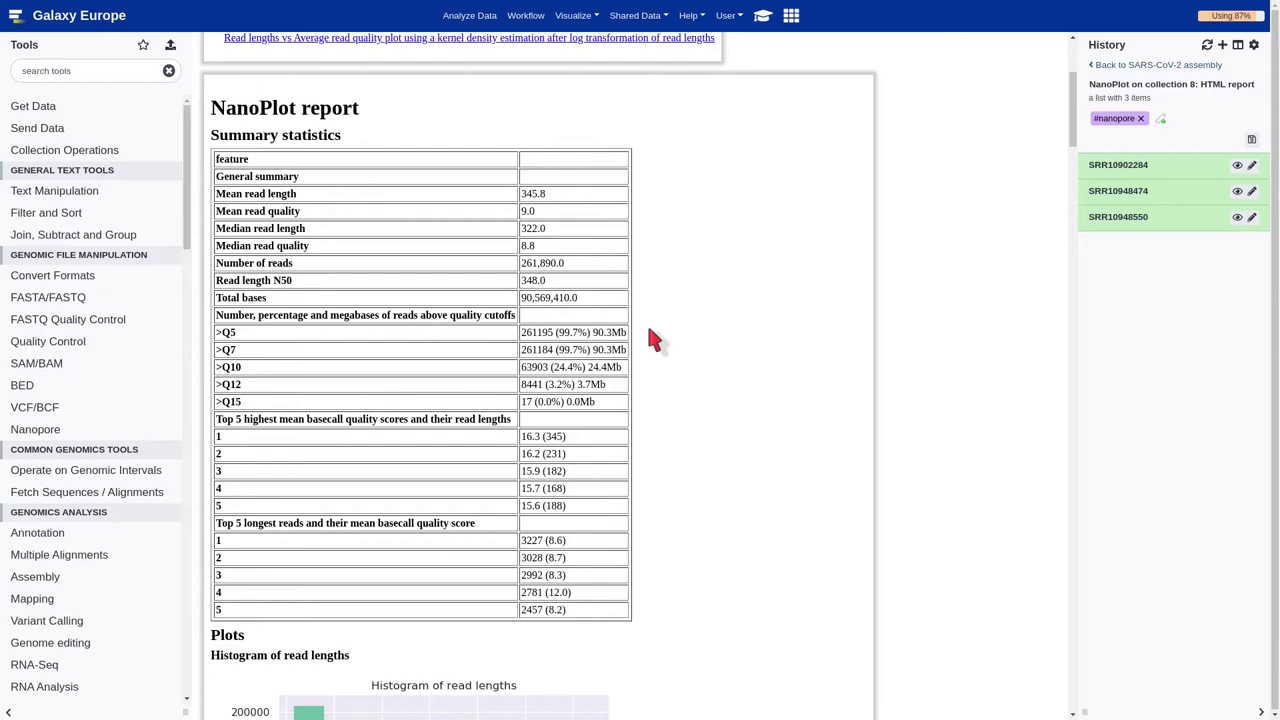
Scroll the NanoPlot report to the read-length histograms, including log-transformed and weighted versions
scroll(649, 331, down, 1)
scroll(650, 340, down, 1)
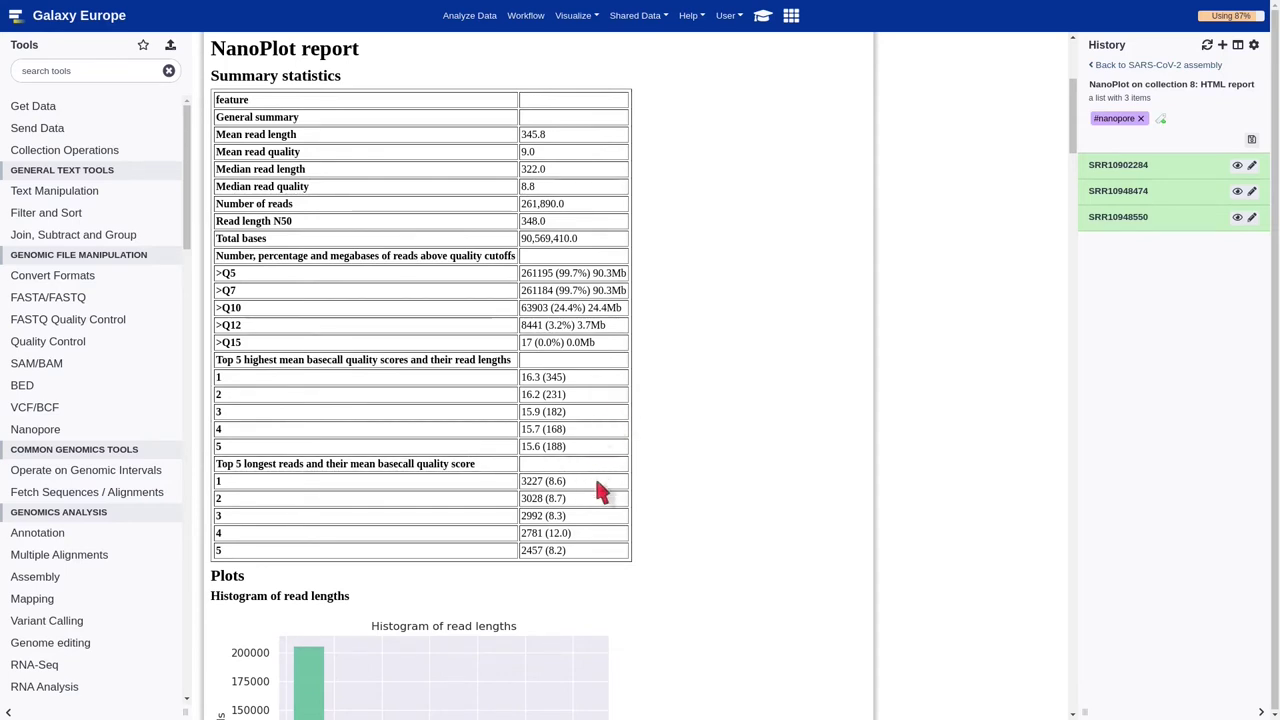
scroll(636, 548, down, 5)
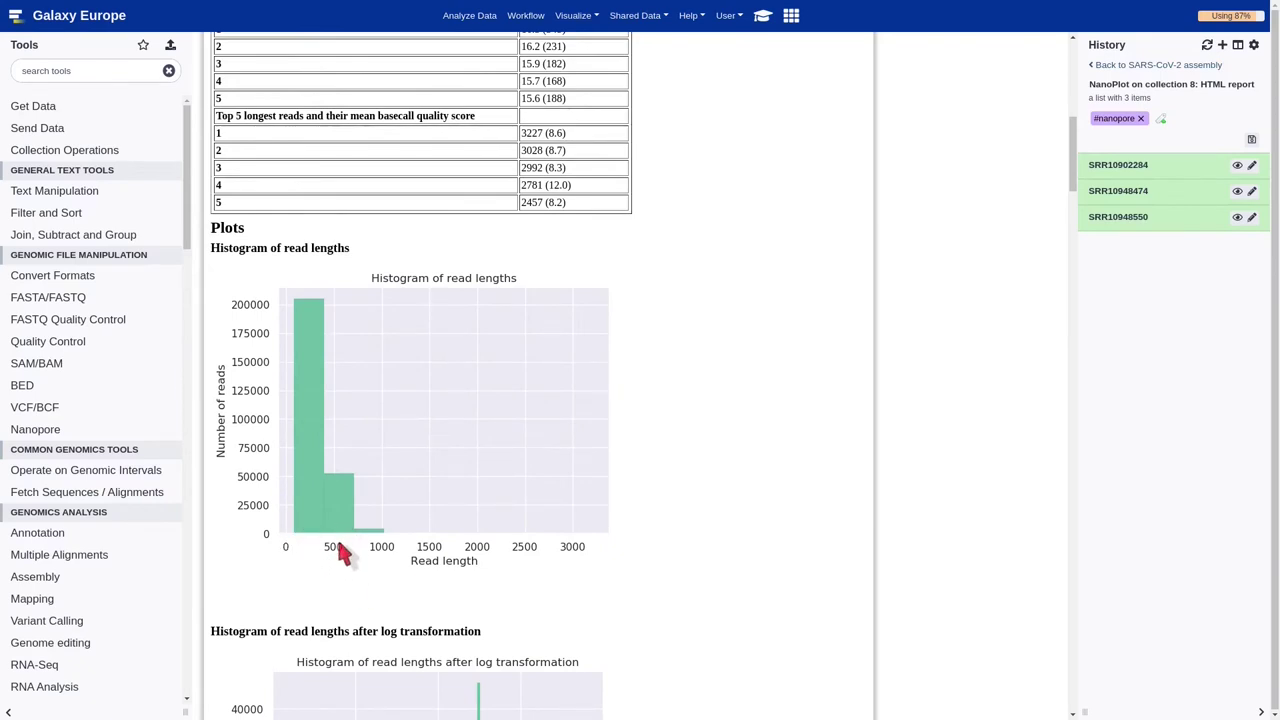
scroll(383, 556, down, 5)
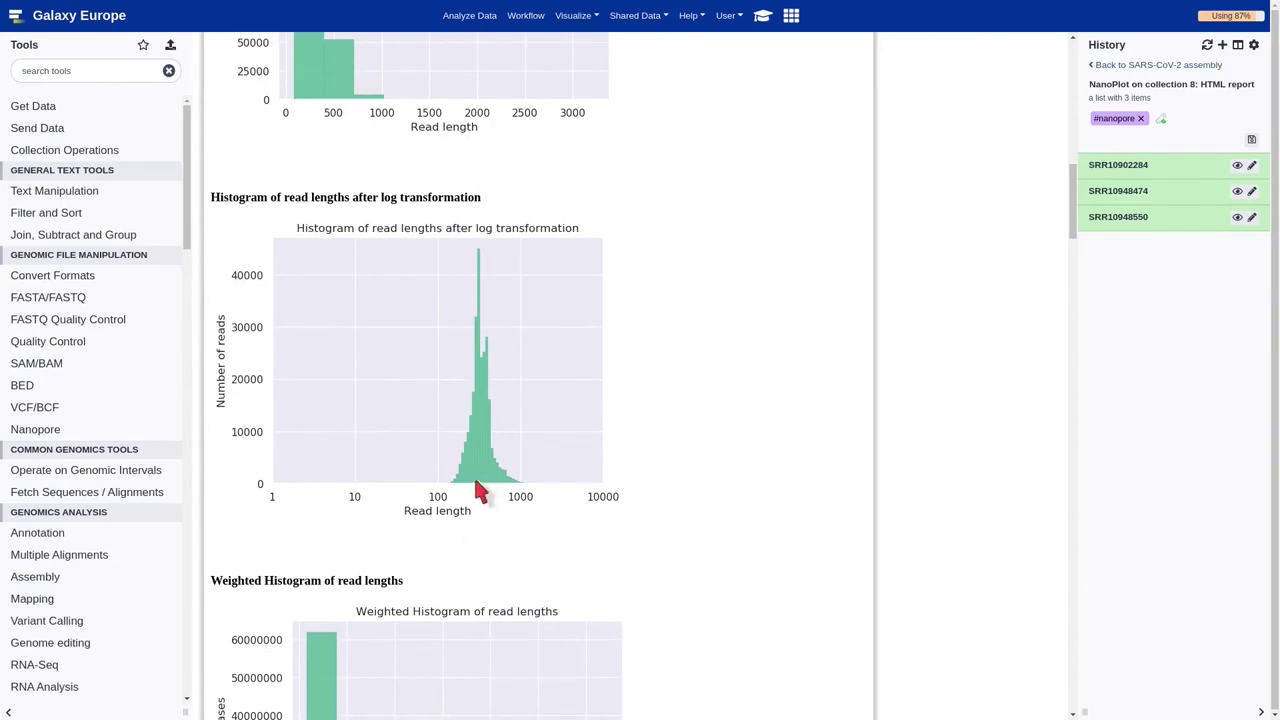
scroll(480, 490, down, 5)
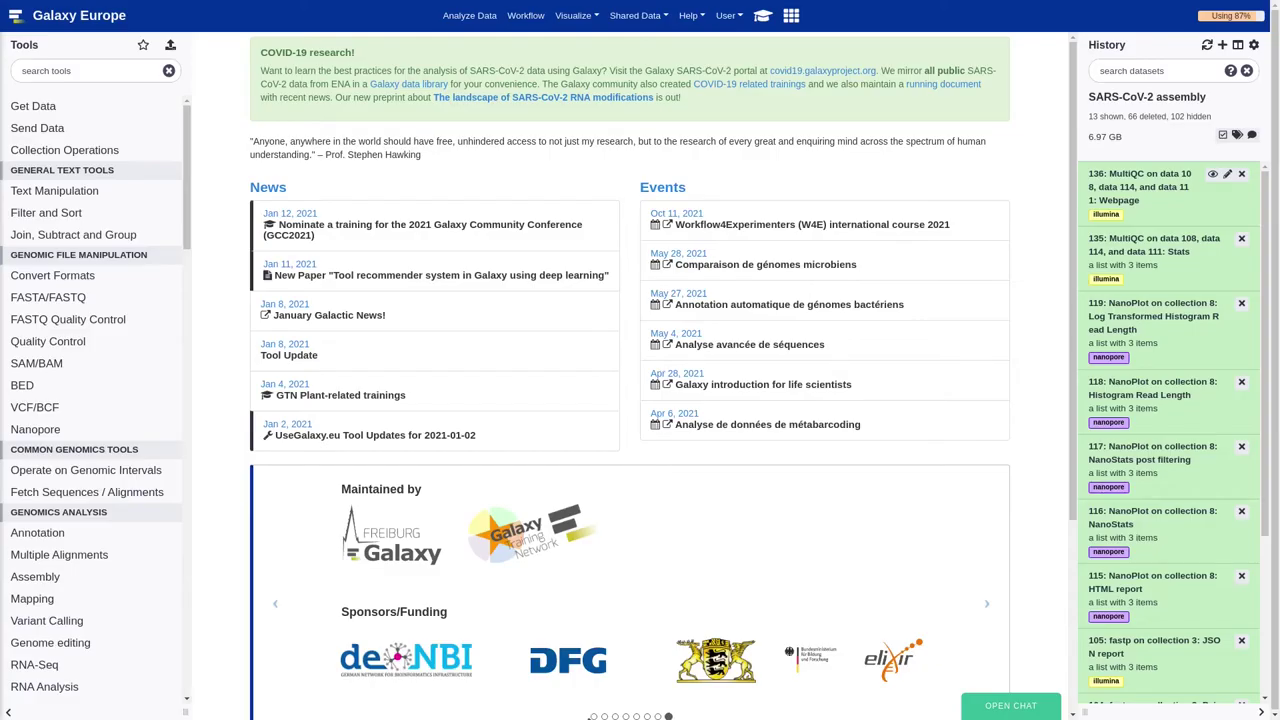
Search the tool panel for 'bowtie2' to list the Bowtie2 read-mapping tool
click(101, 72)
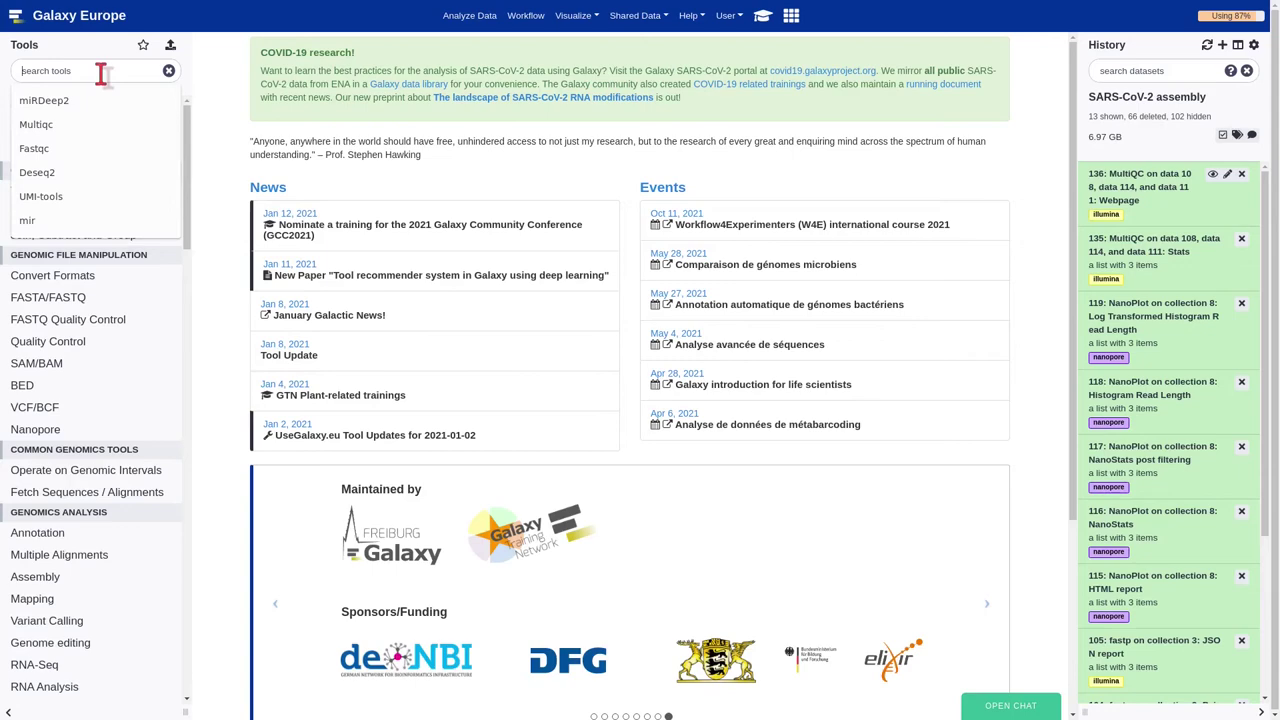
text(bowtie2)
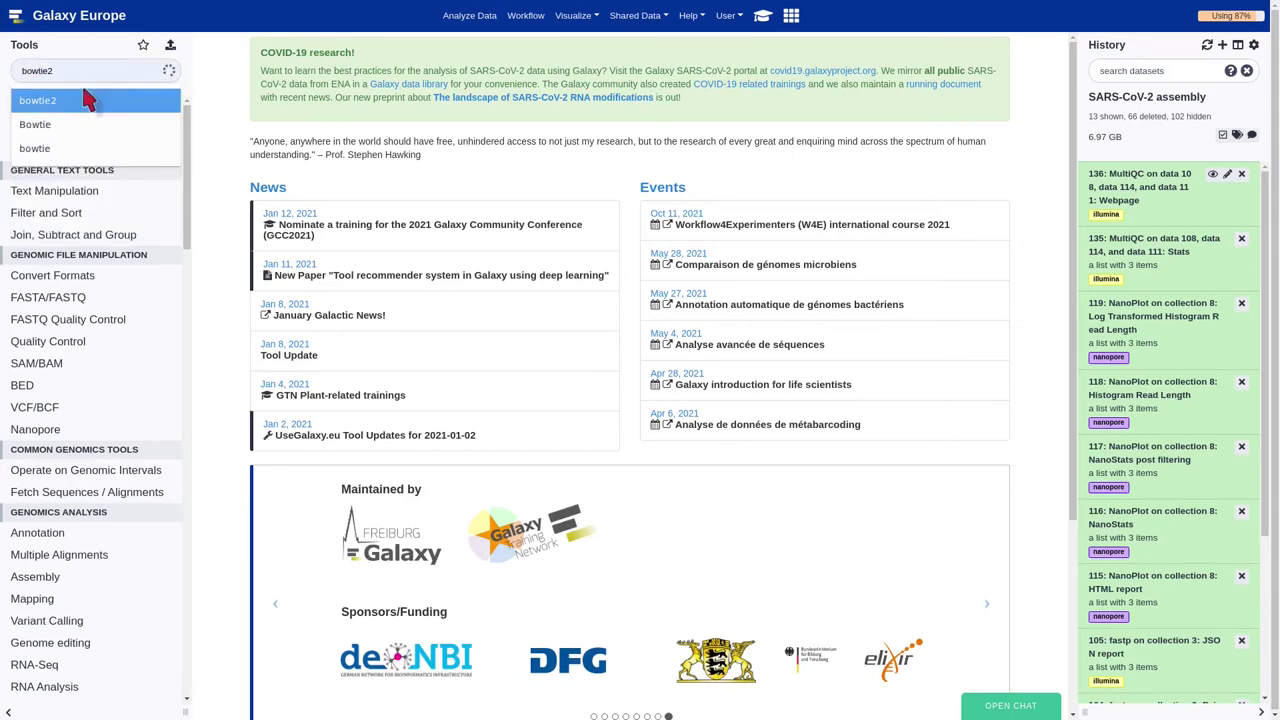
click(86, 100)
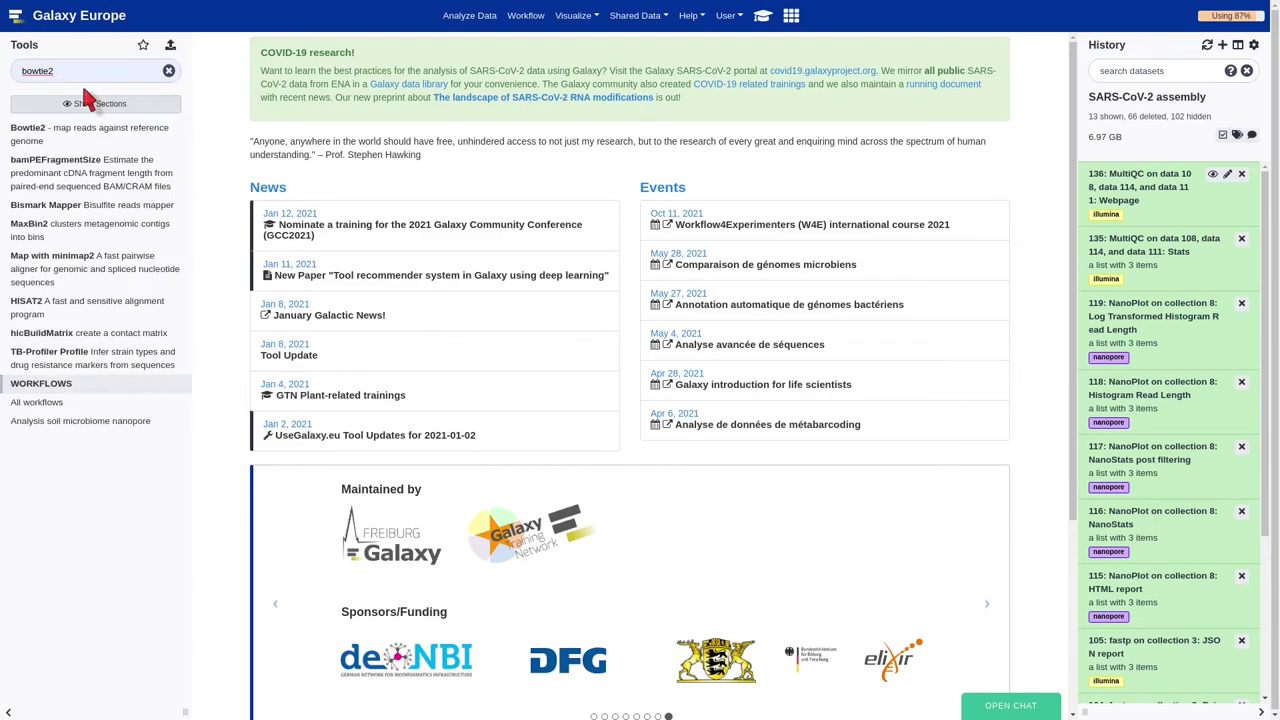
Open Bowtie2 and set the input to the paired-end dataset collection 104
click(137, 131)
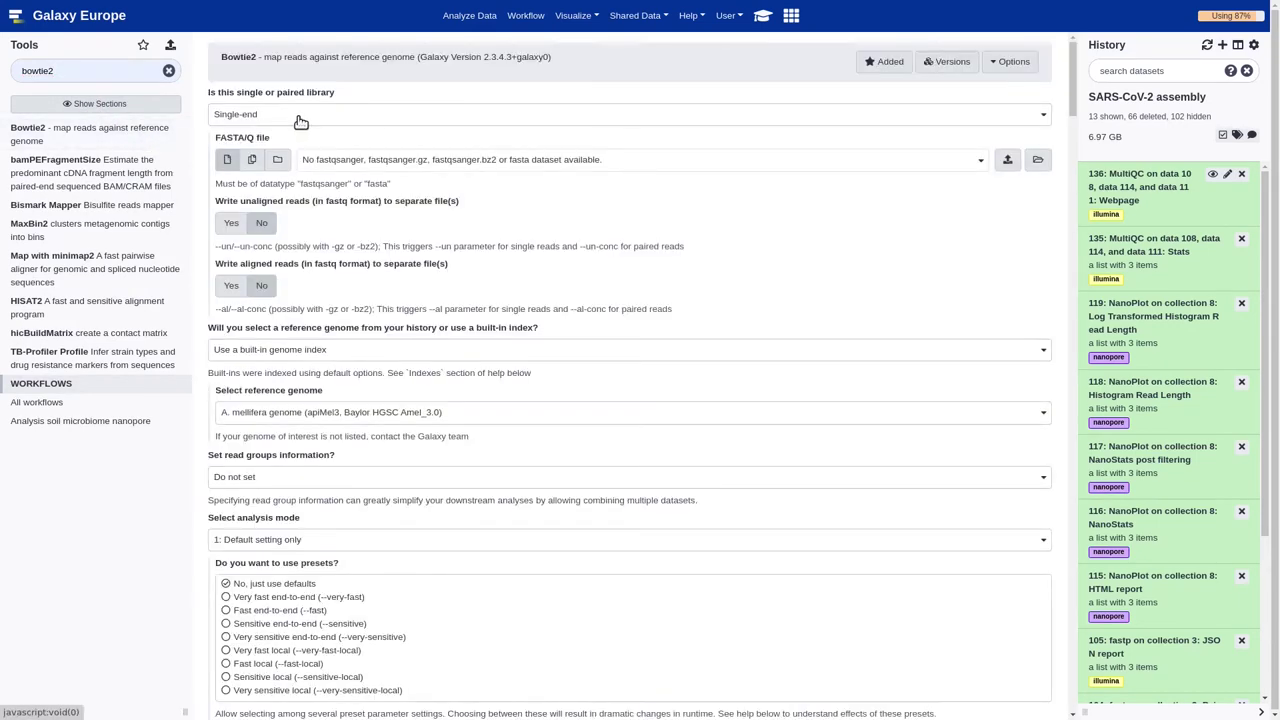
click(297, 112)
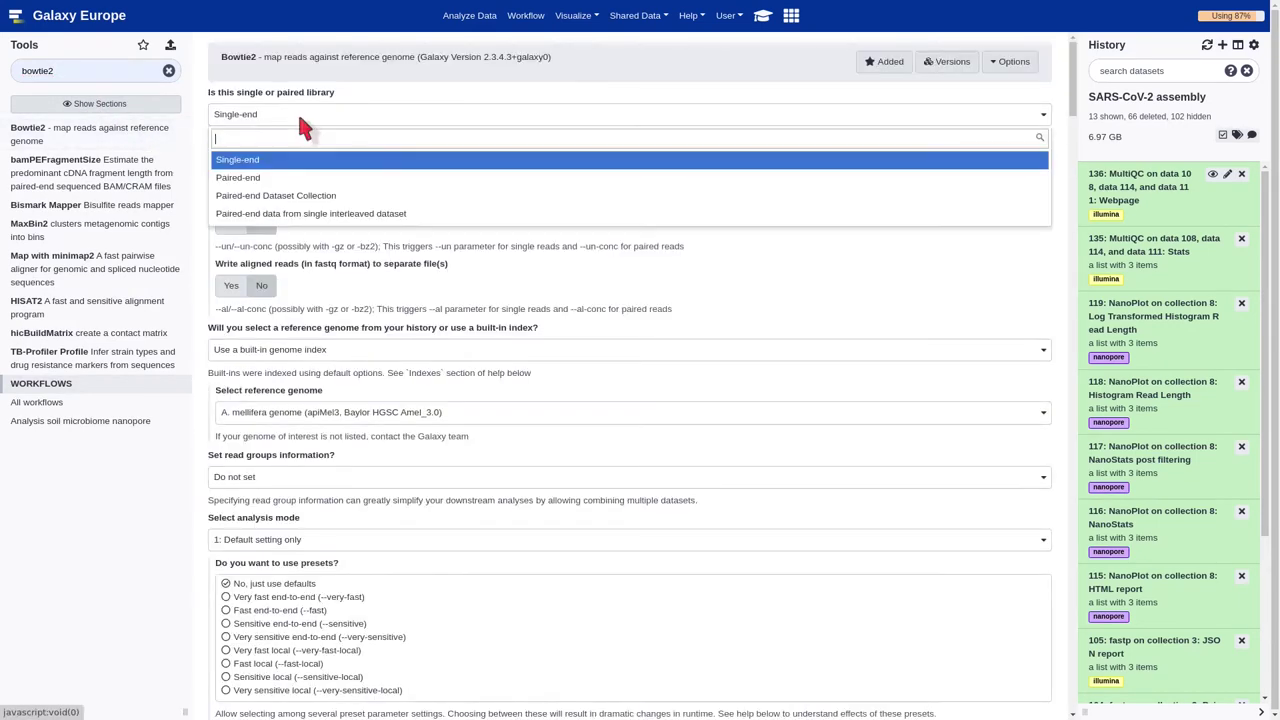
click(279, 179)
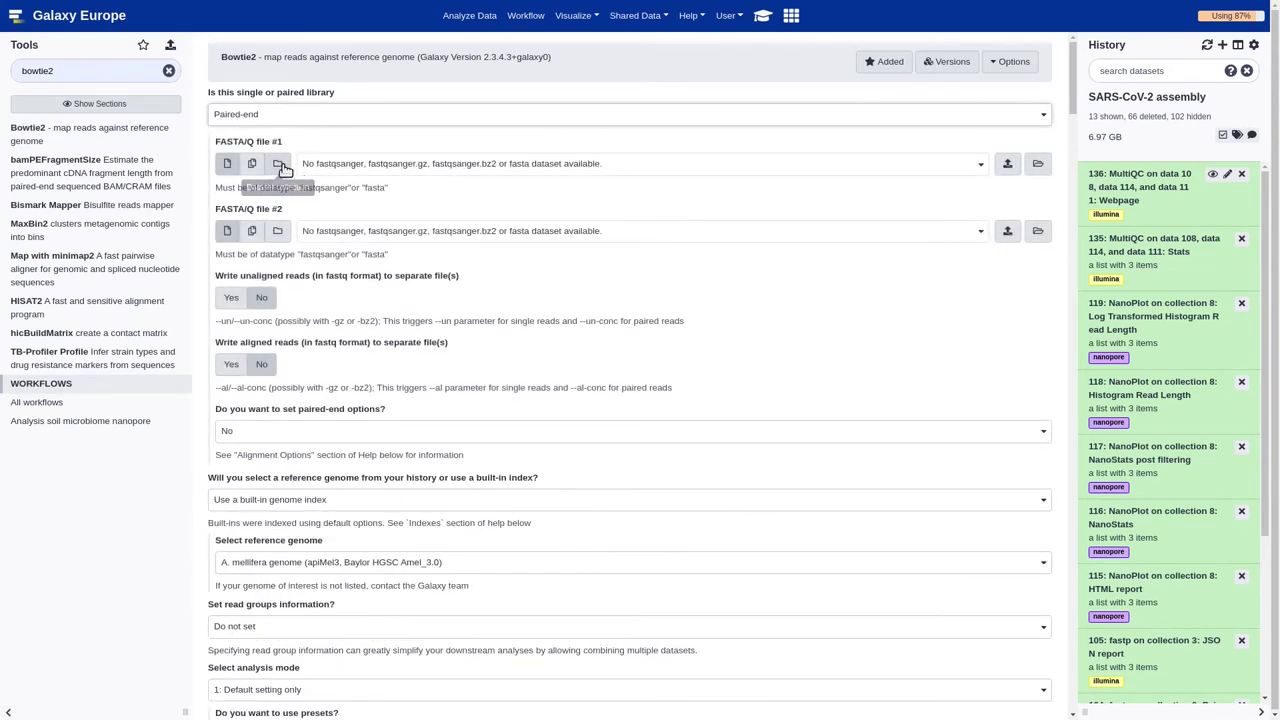
click(266, 113)
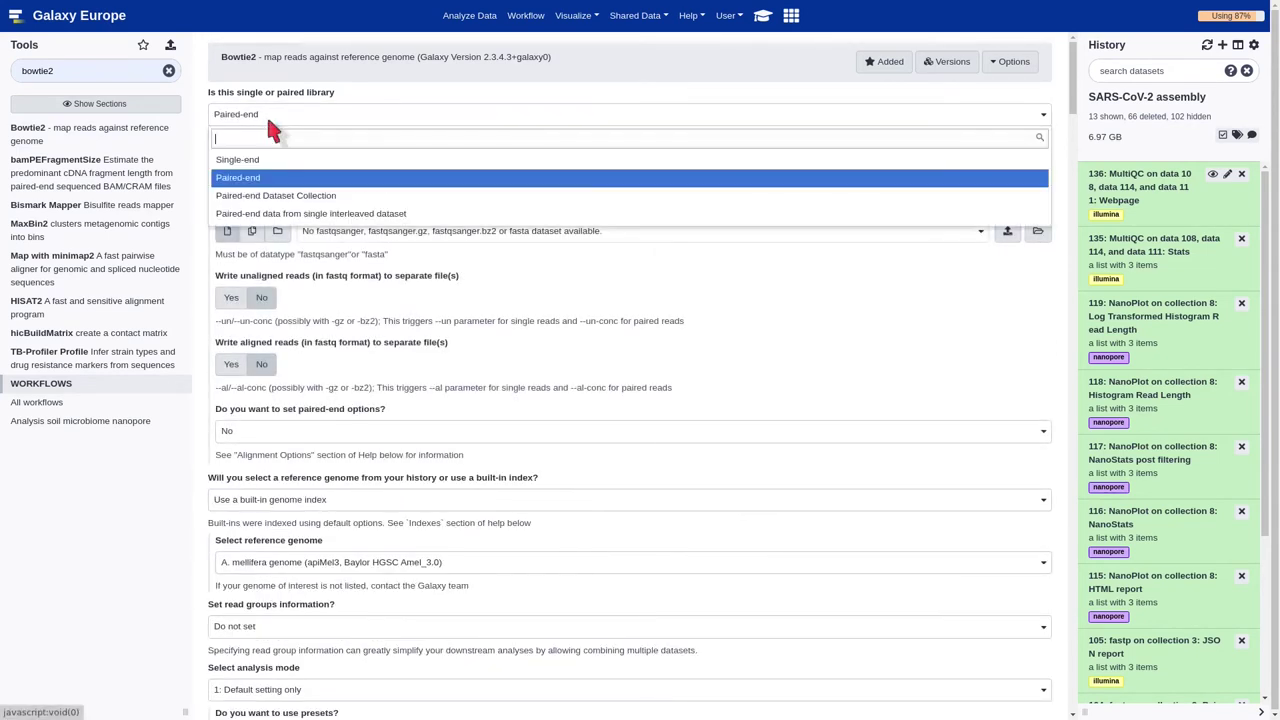
click(273, 196)
click(365, 170)
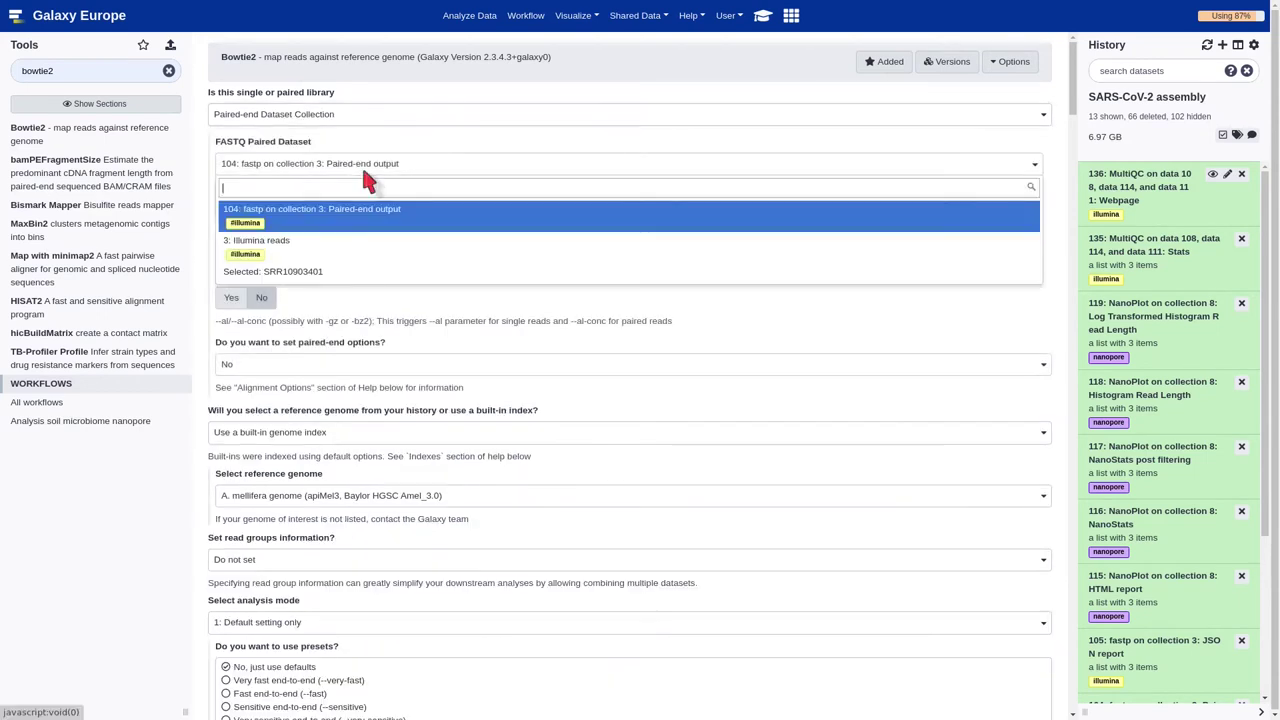
click(355, 212)
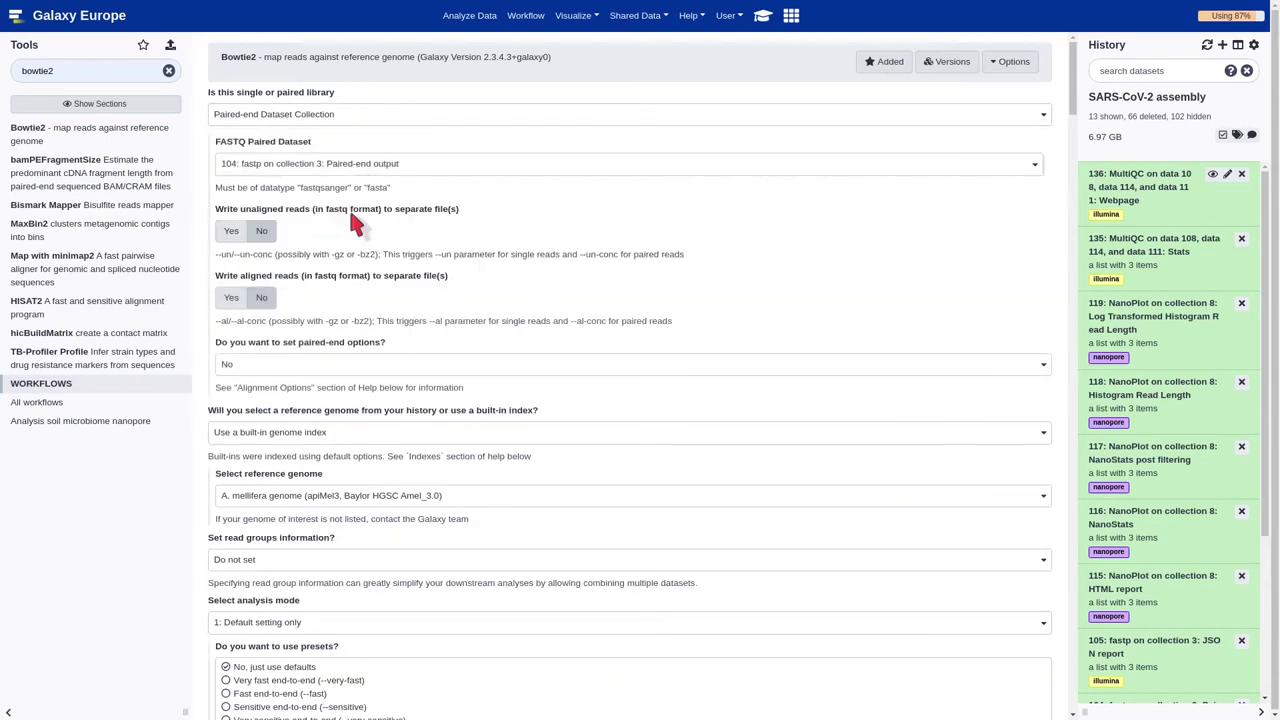
Map against Human hg38 Canonical with mapping statistics saved, and run Bowtie2
scroll(408, 257, down, 1)
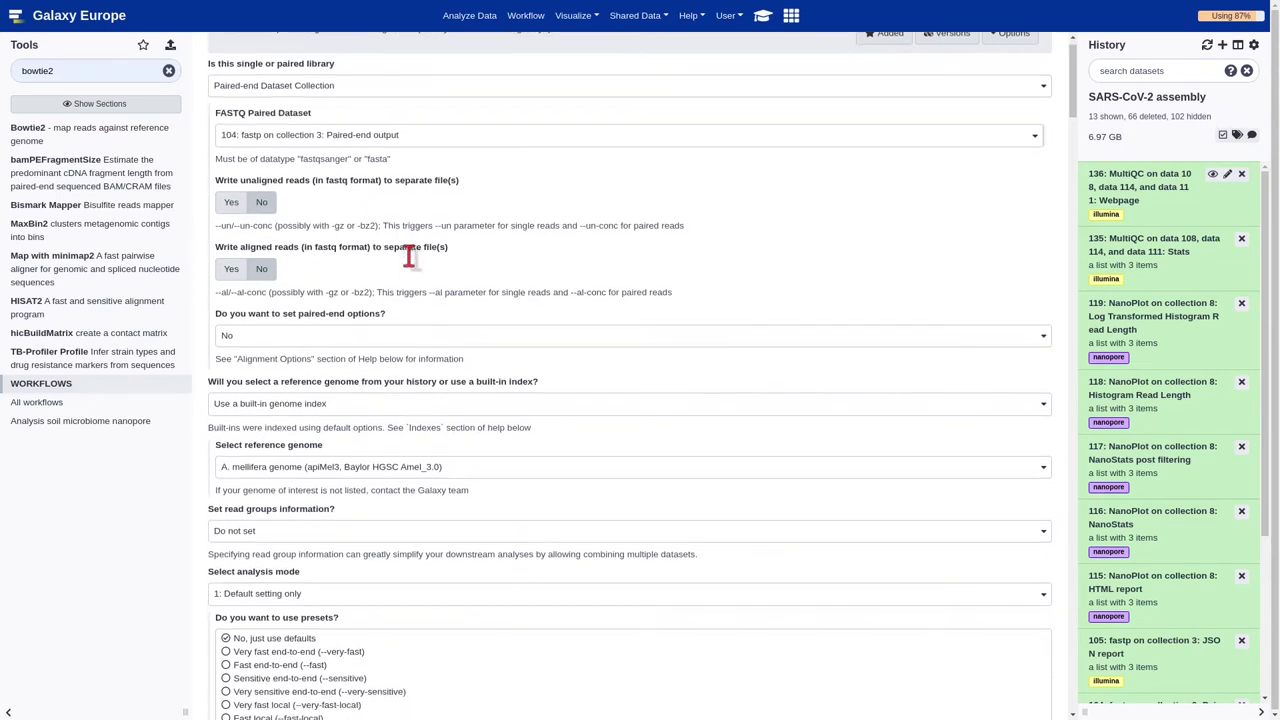
scroll(439, 262, down, 1)
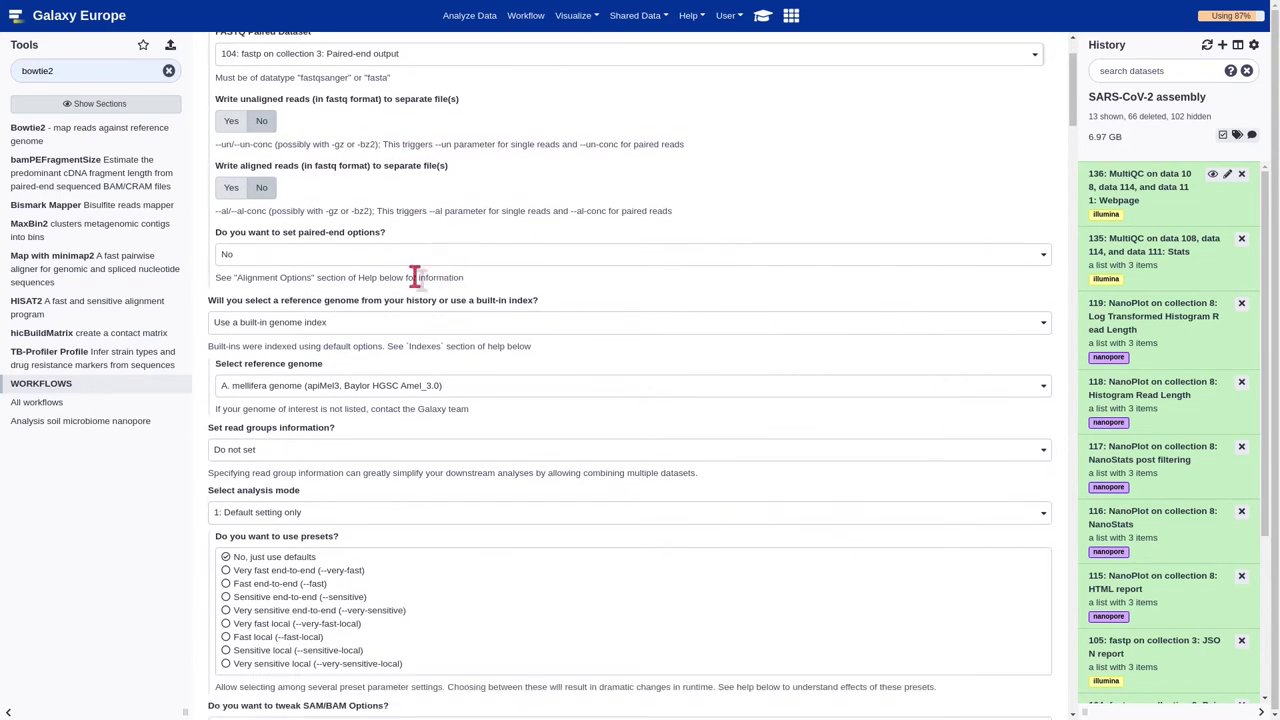
scroll(426, 316, down, 2)
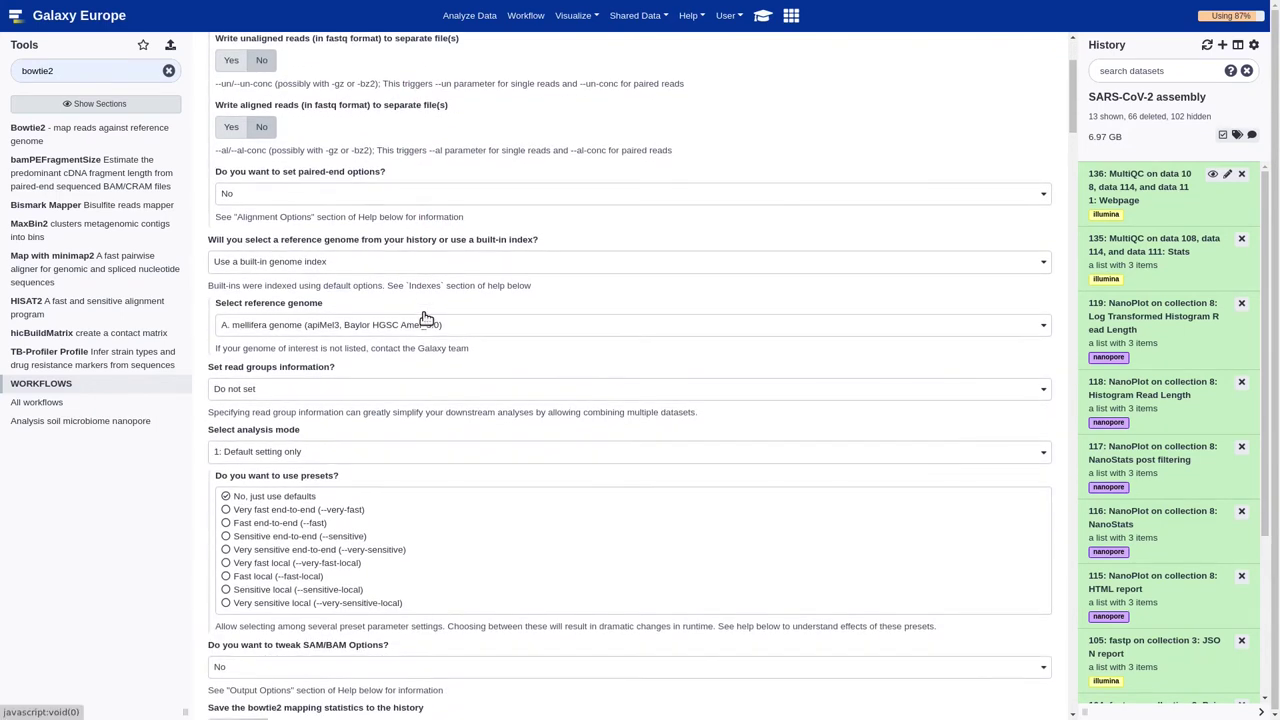
click(406, 307)
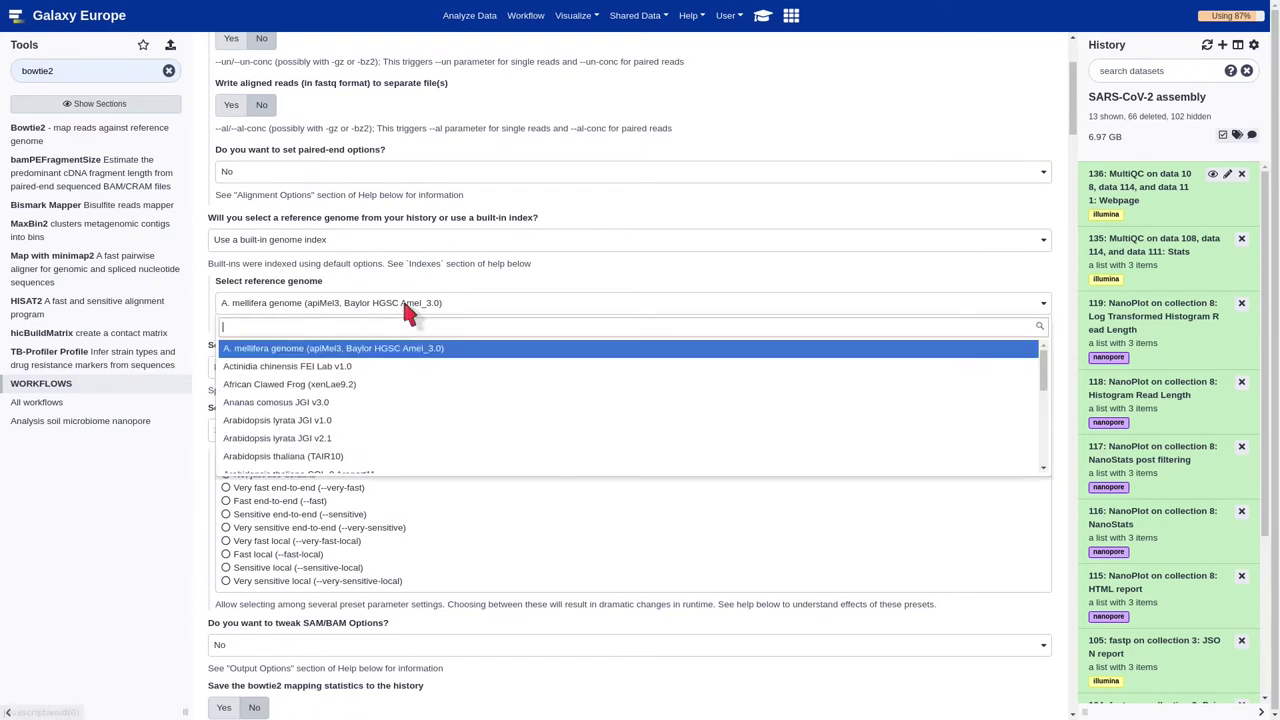
text(homo)
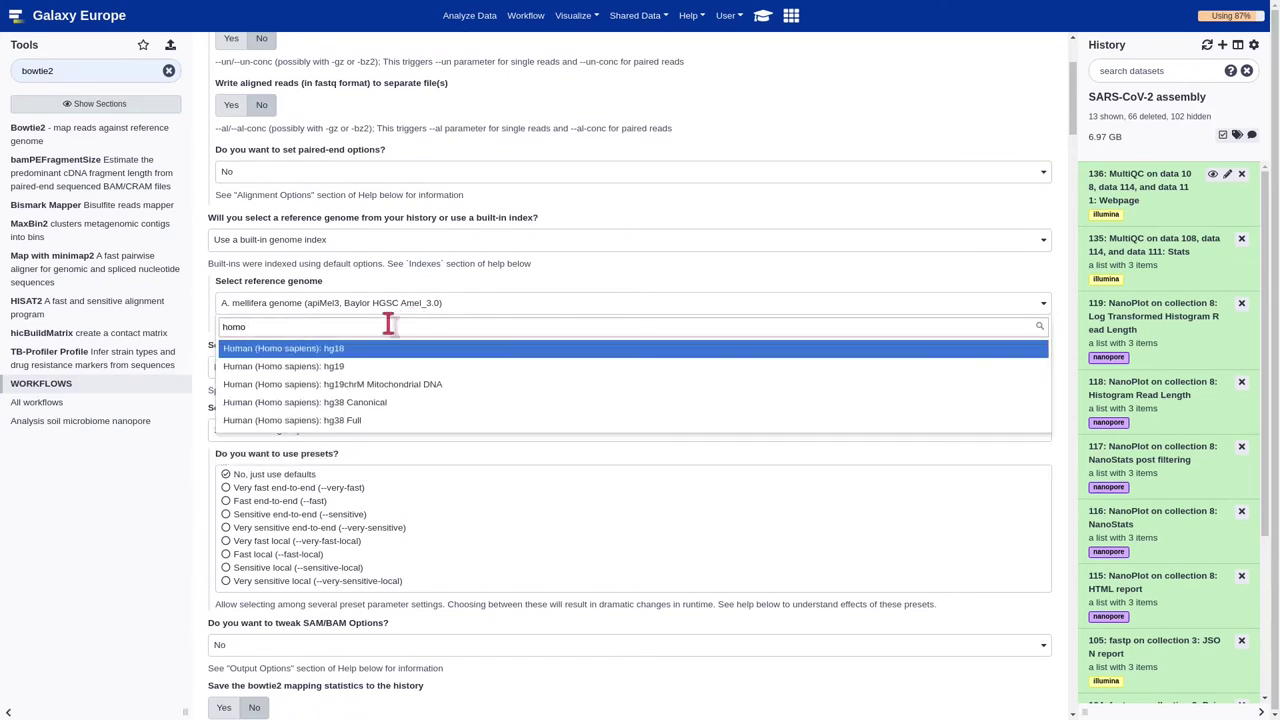
click(348, 404)
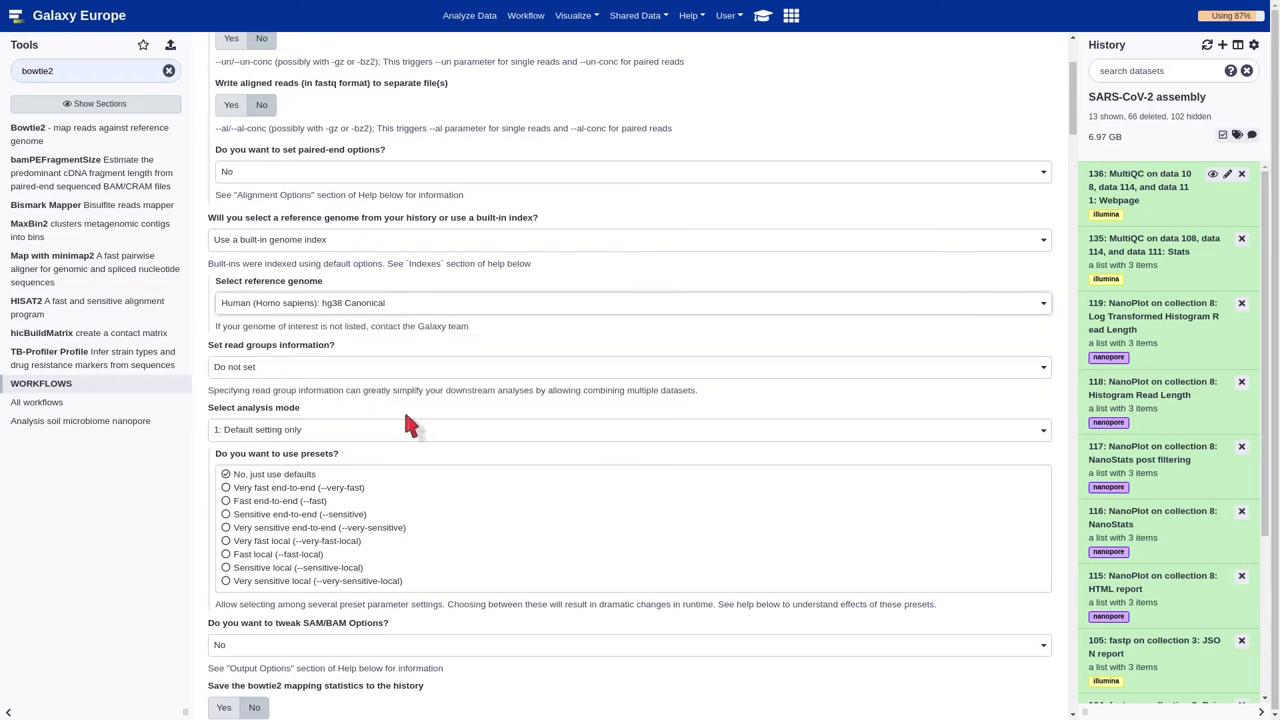
scroll(405, 420, down, 2)
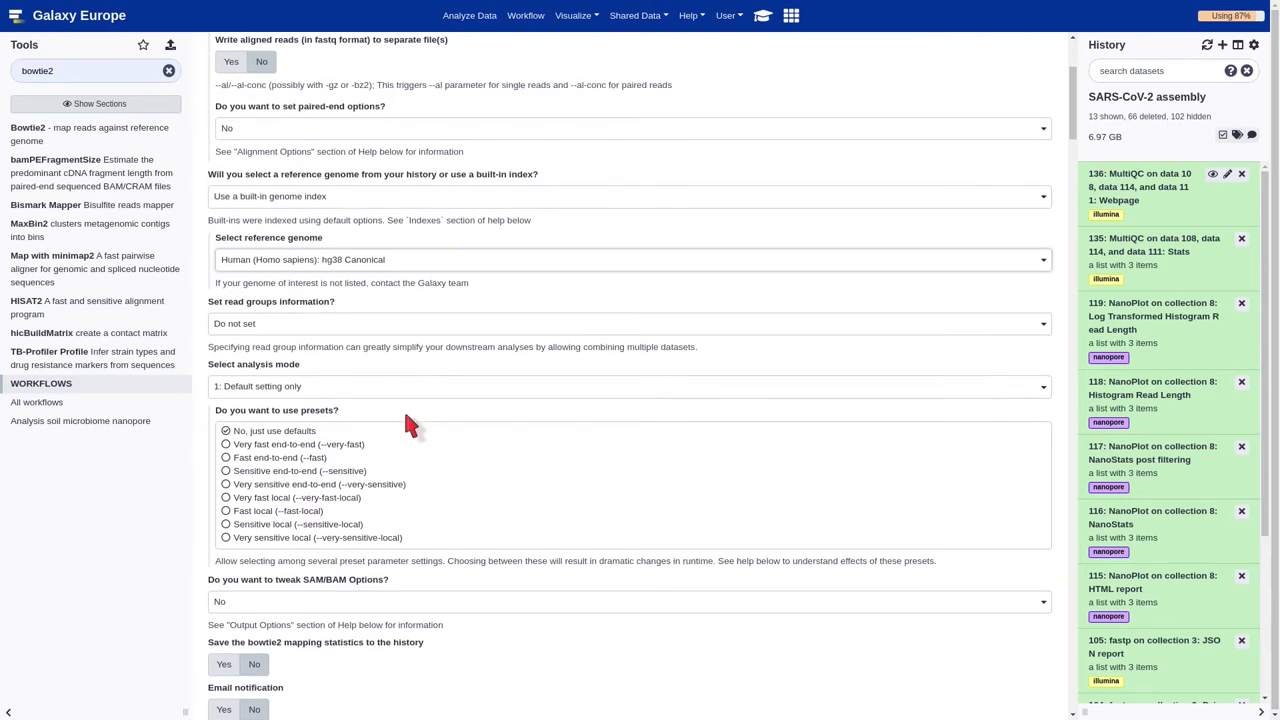
scroll(405, 418, down, 2)
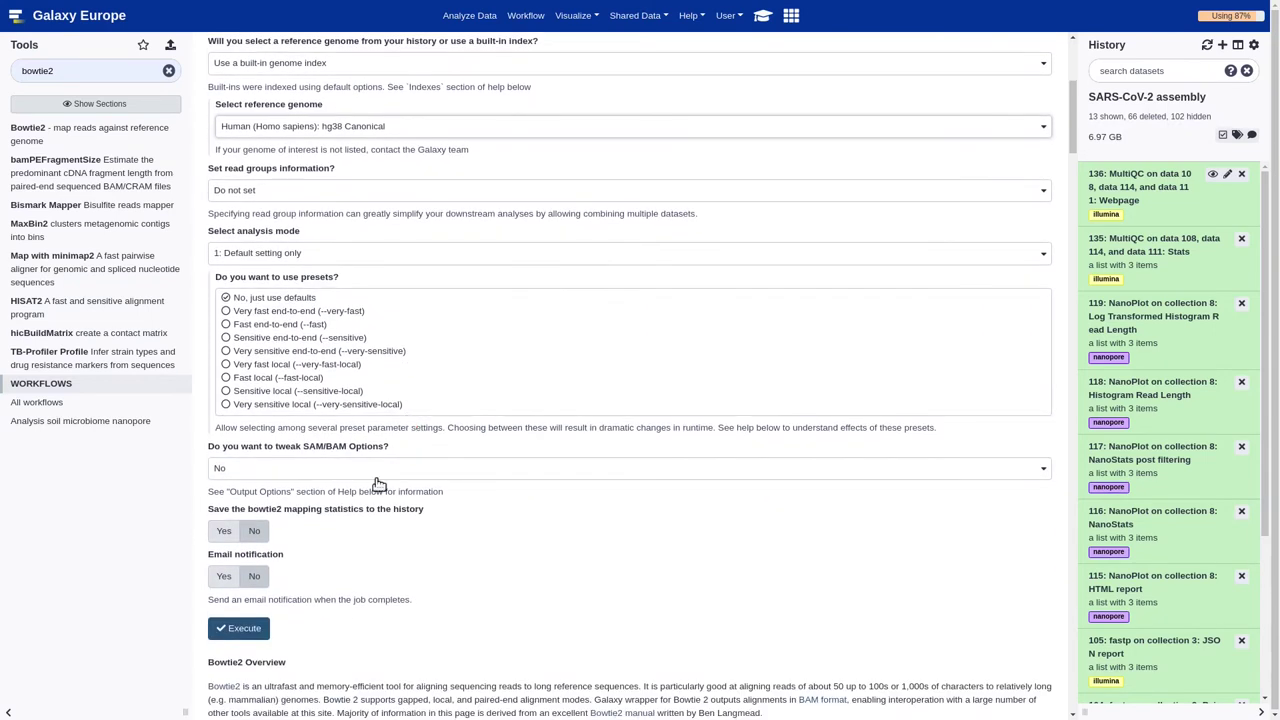
click(224, 531)
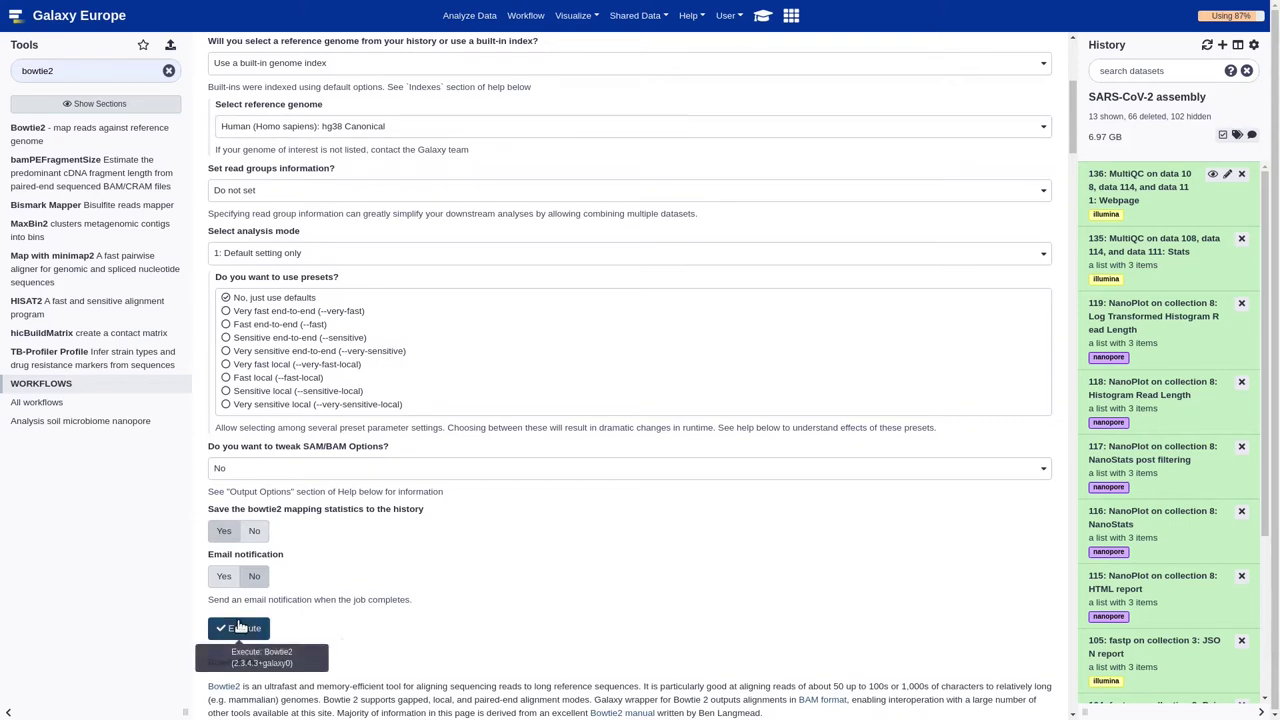
click(240, 625)
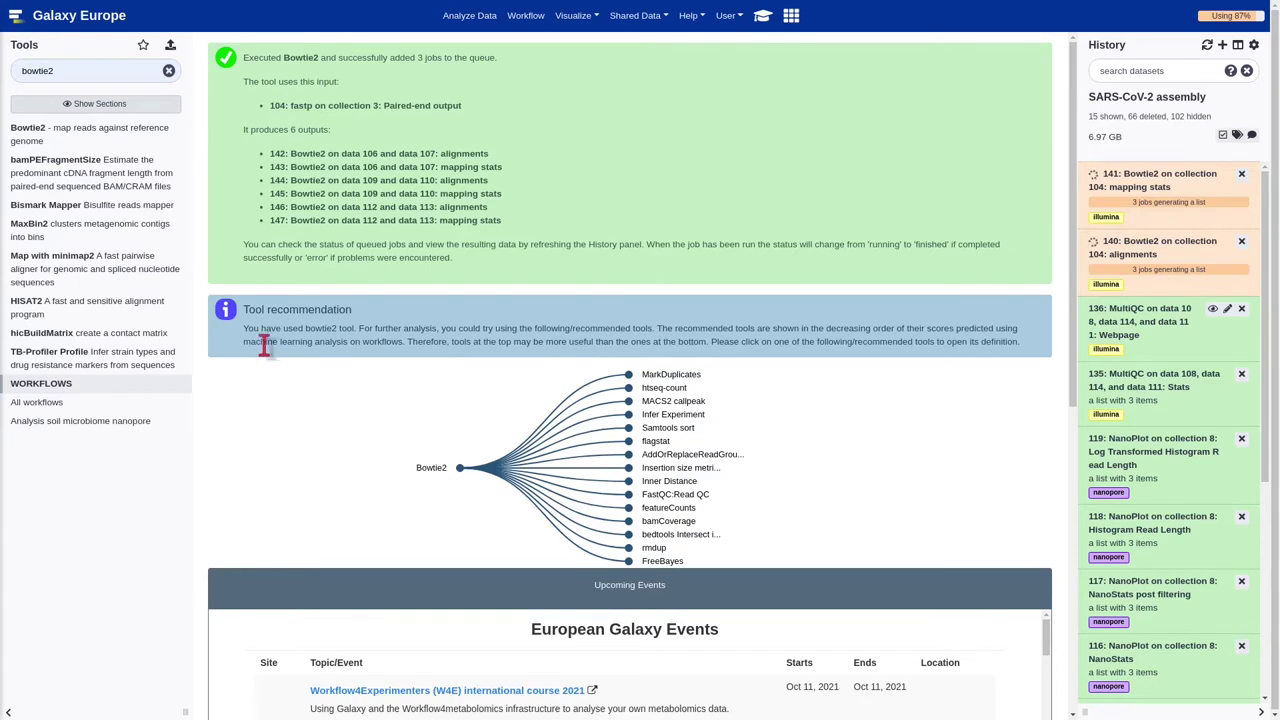
Replace the tool search text with 'minimap2' to list Map with minimap2
double_click(101, 70)
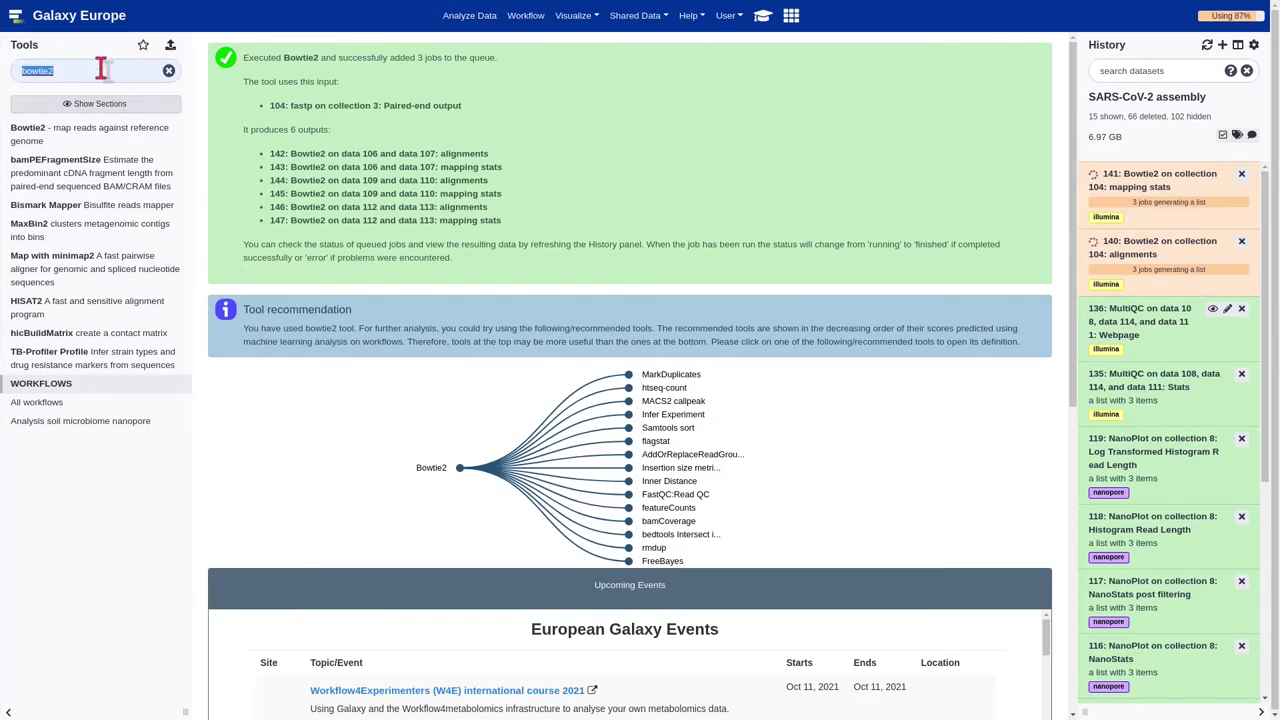
text(minimap2)
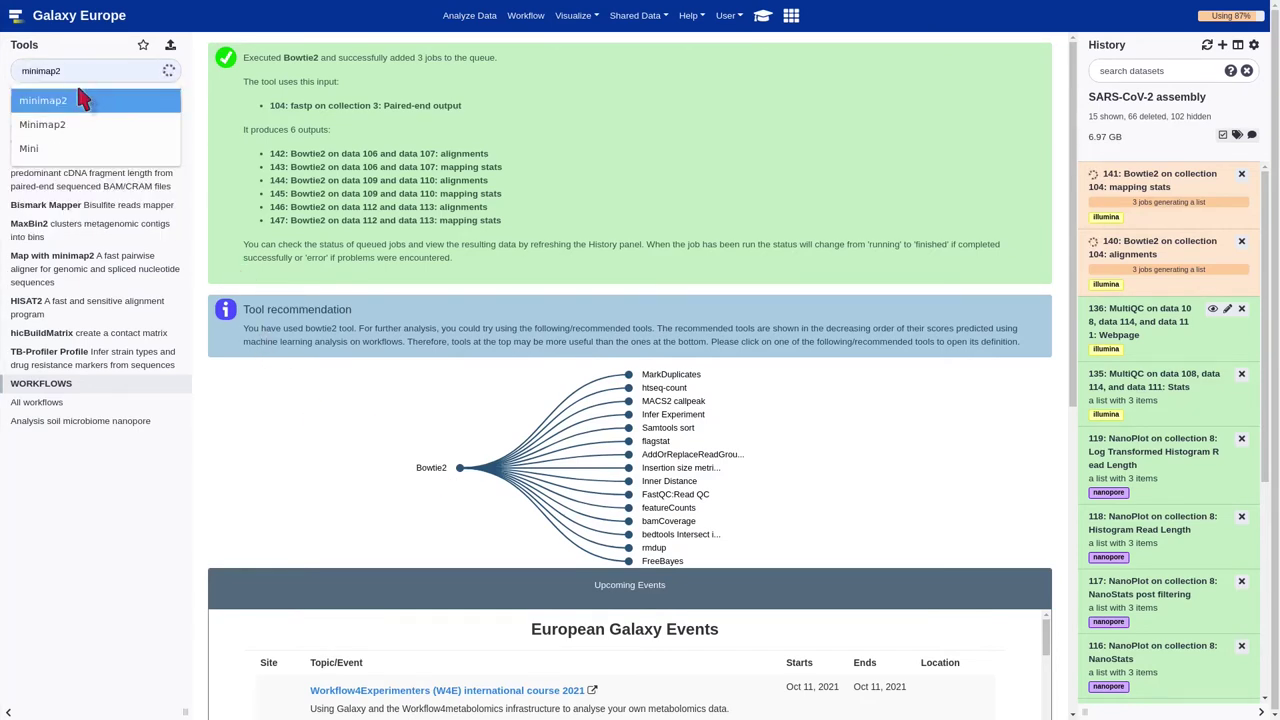
click(83, 100)
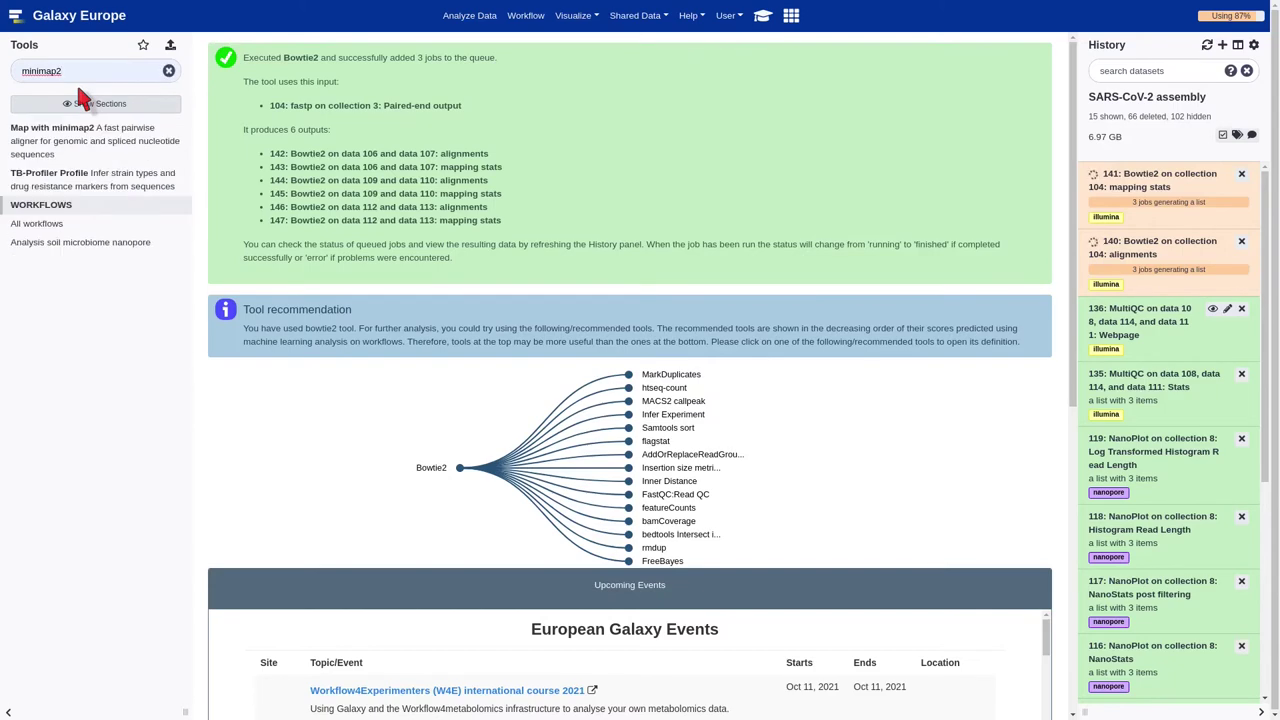
Open Map with minimap2 and choose the human GRCh38/hg38 reference genome
click(86, 127)
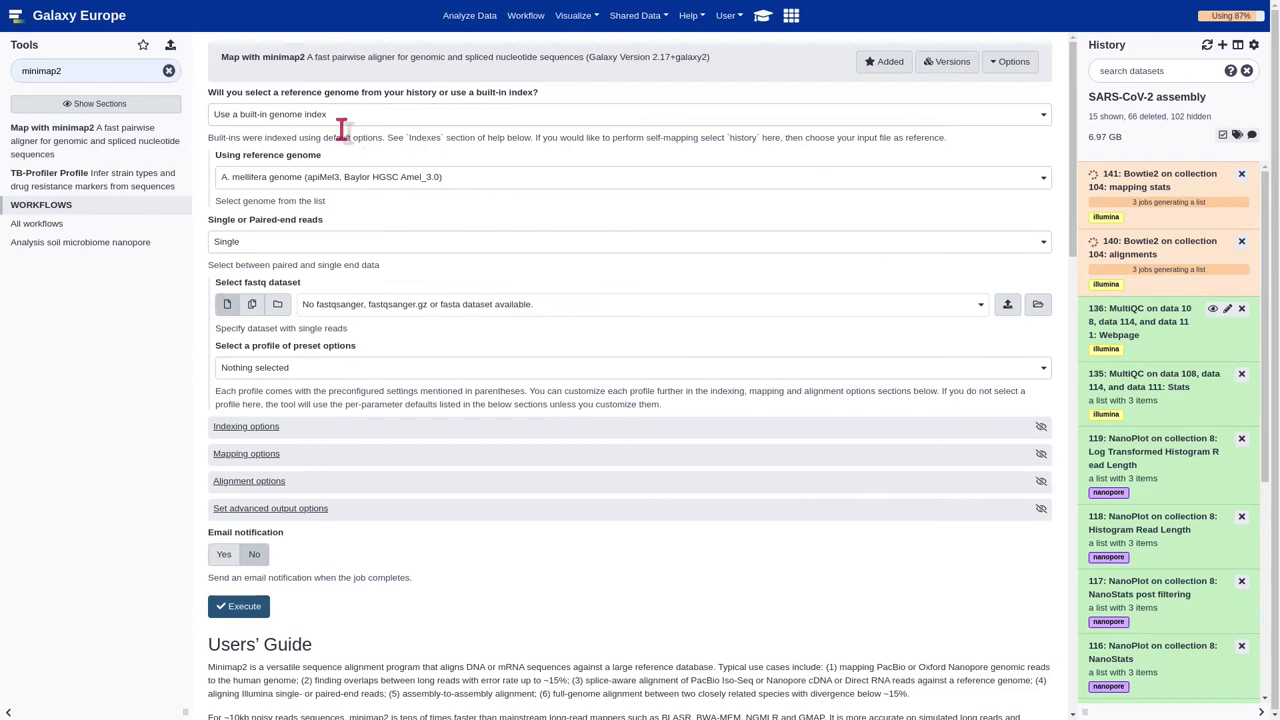
click(338, 180)
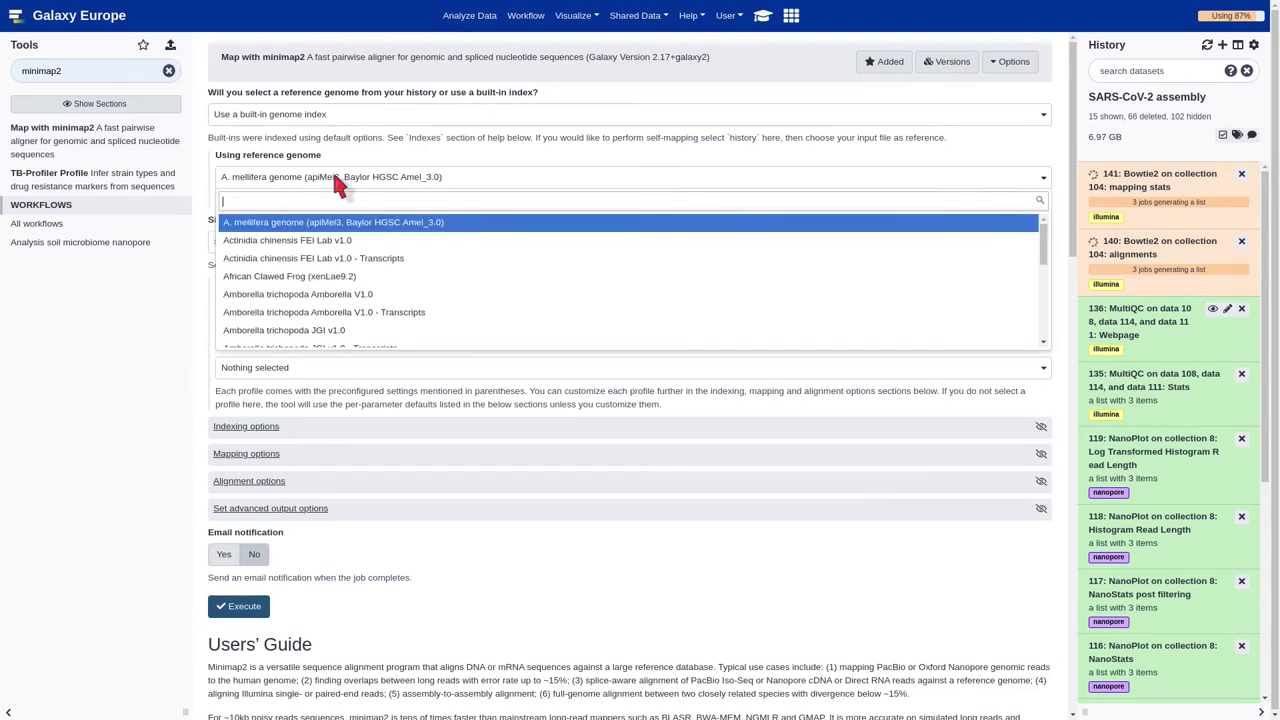
text(human)
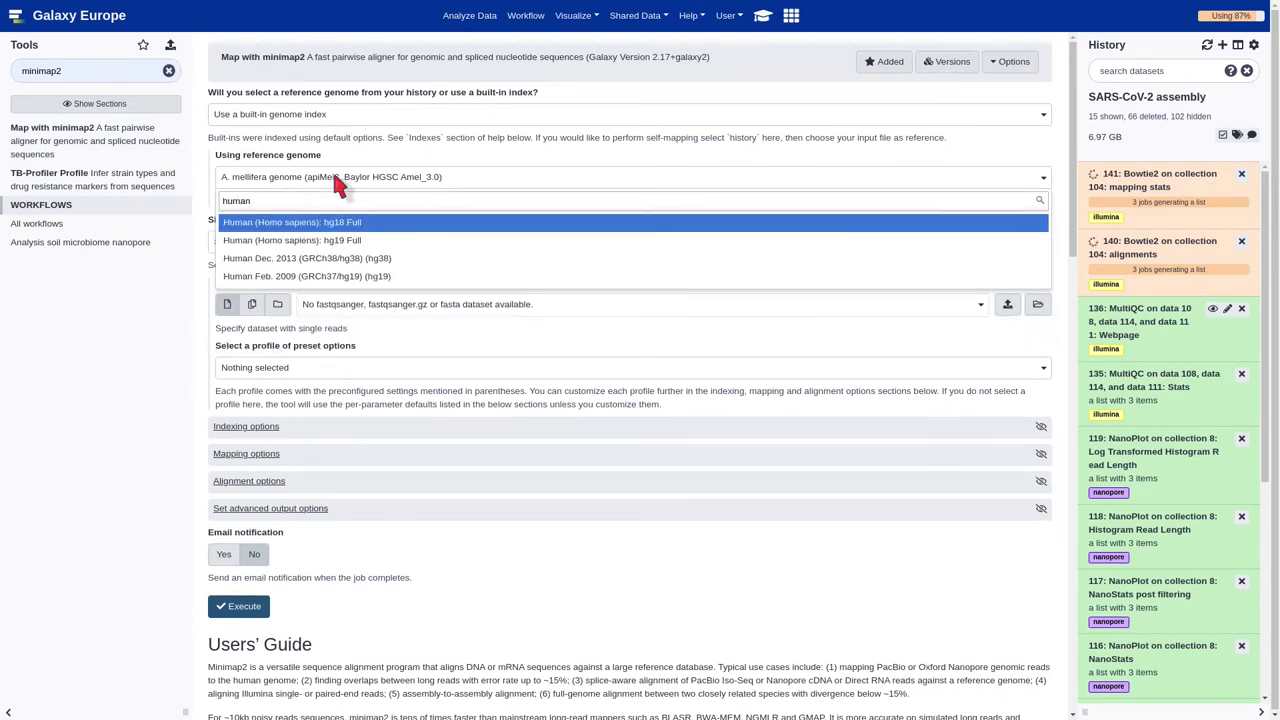
click(366, 259)
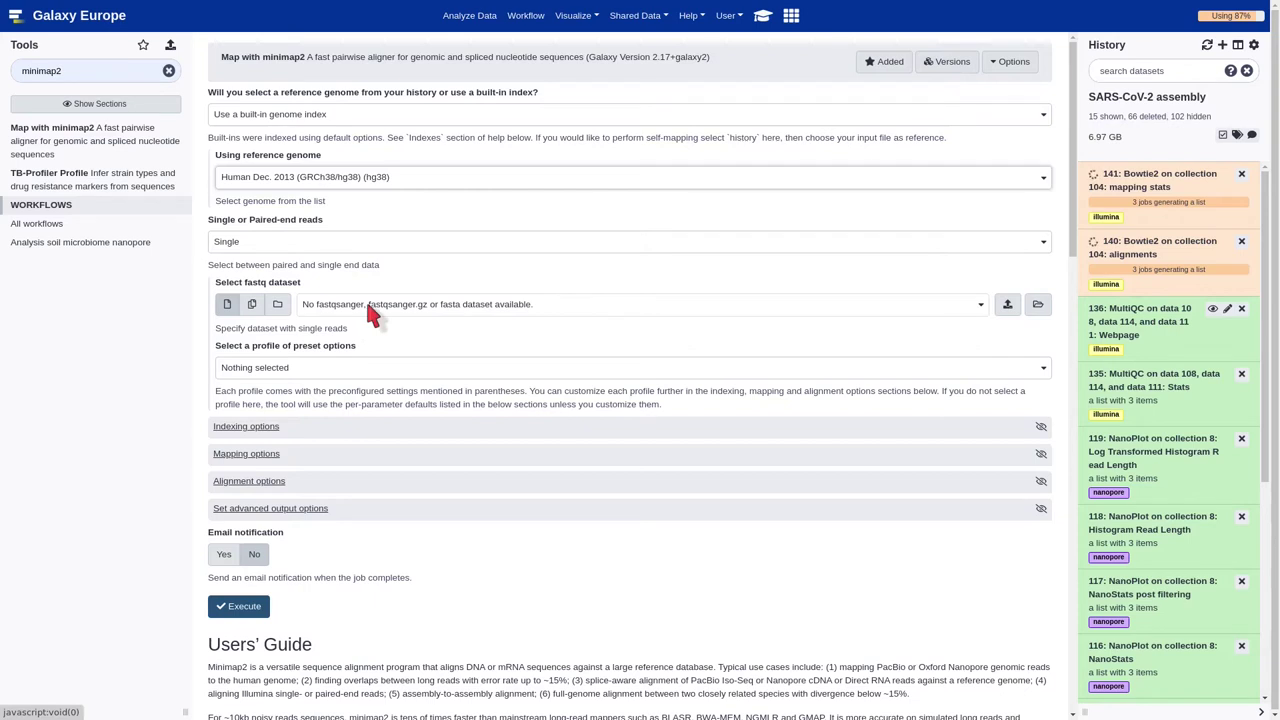
Map the Nanopore reads collection with the Oxford Nanopore map-ont preset and run minimap2
click(277, 304)
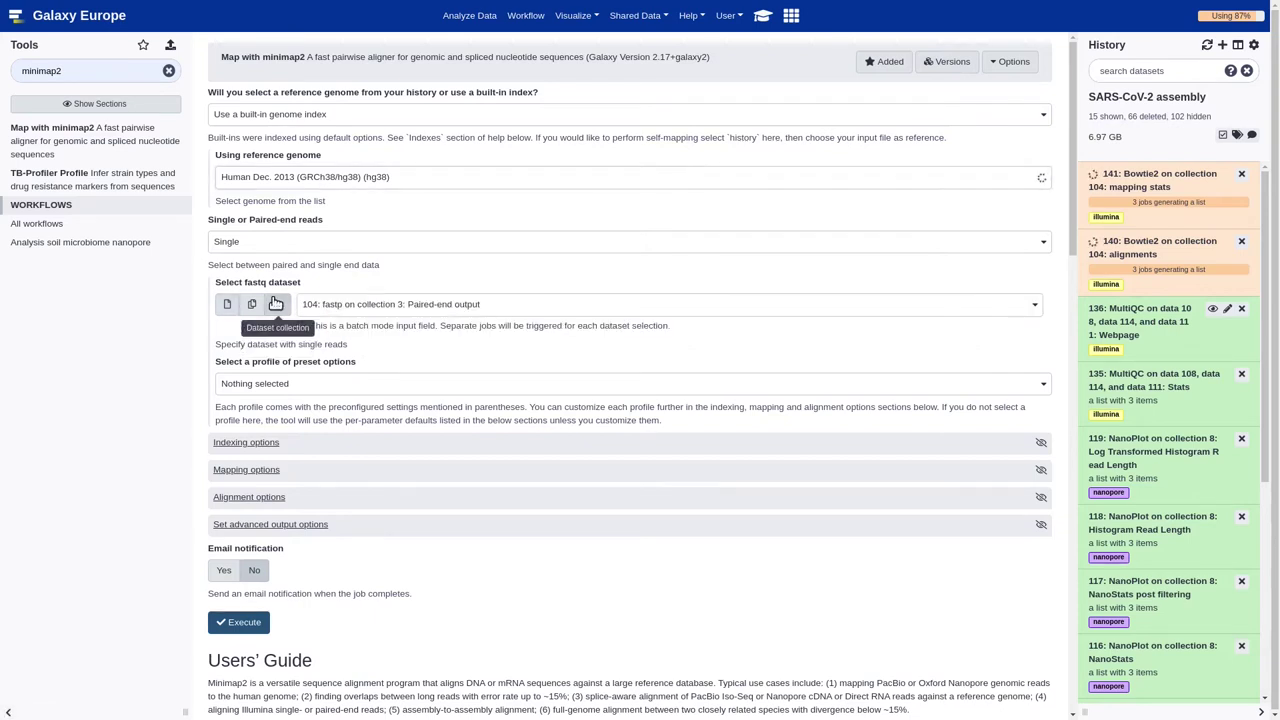
click(368, 306)
click(376, 388)
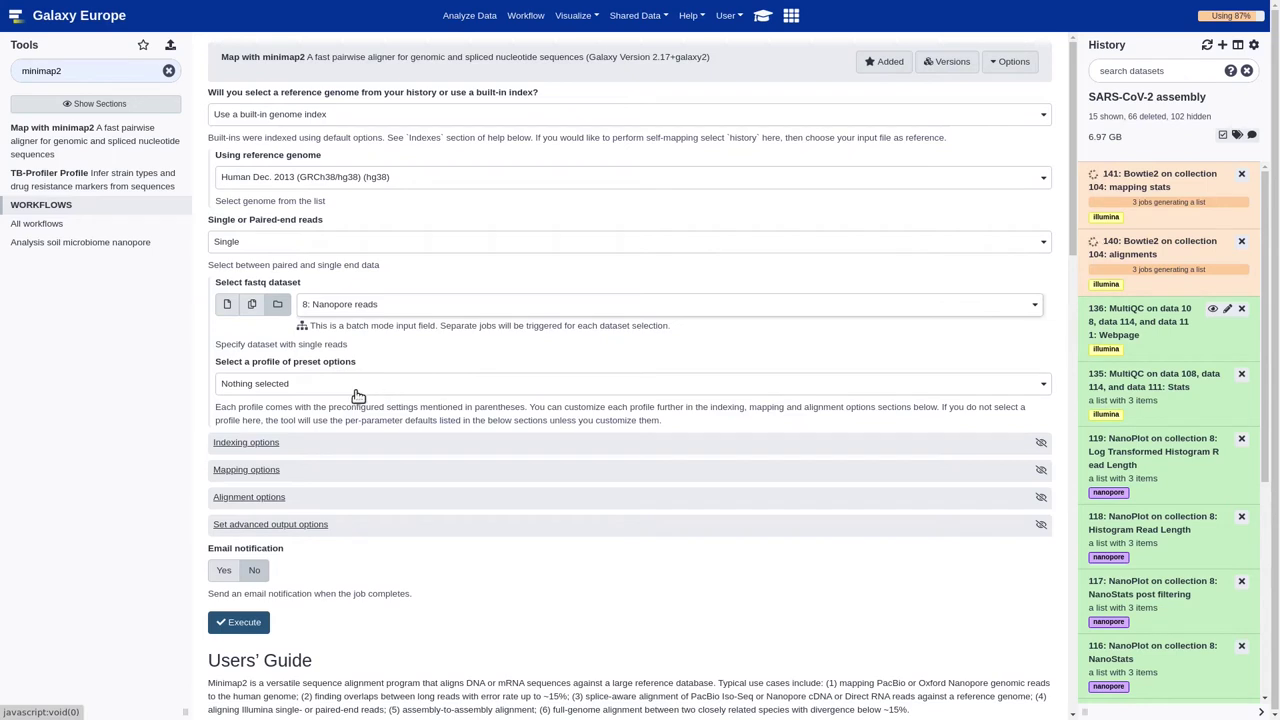
click(352, 388)
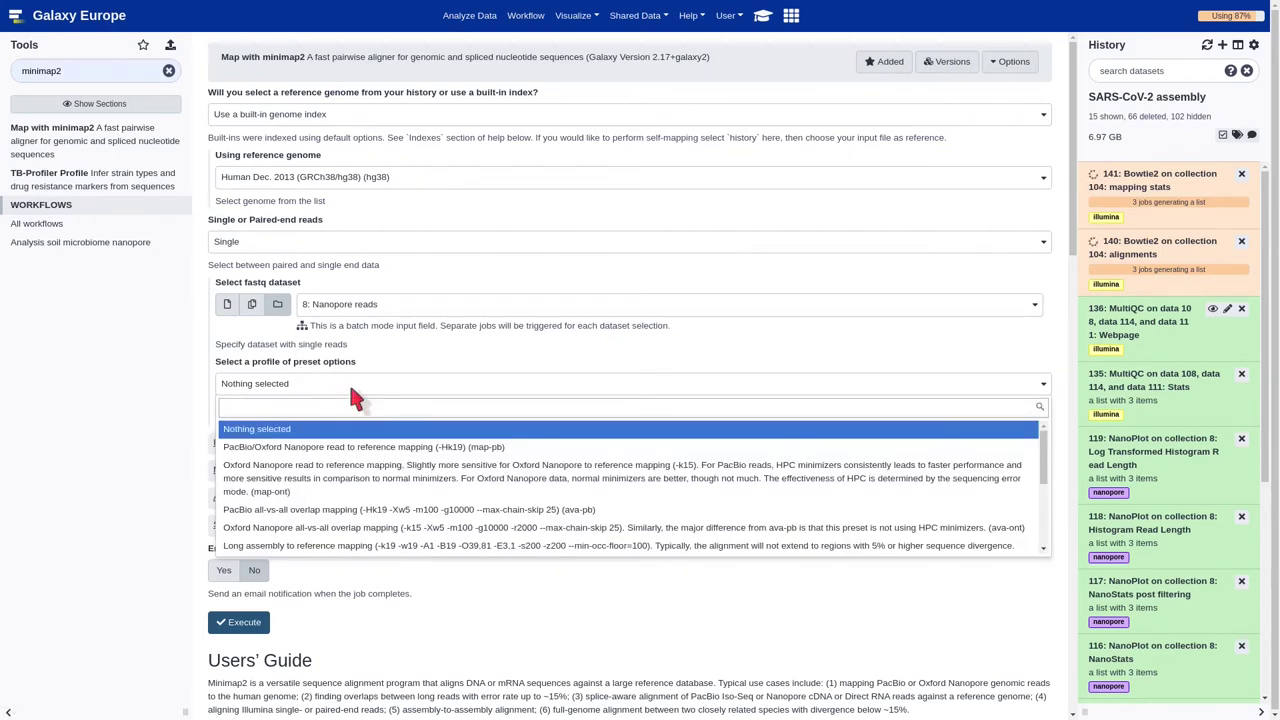
text(Ox)
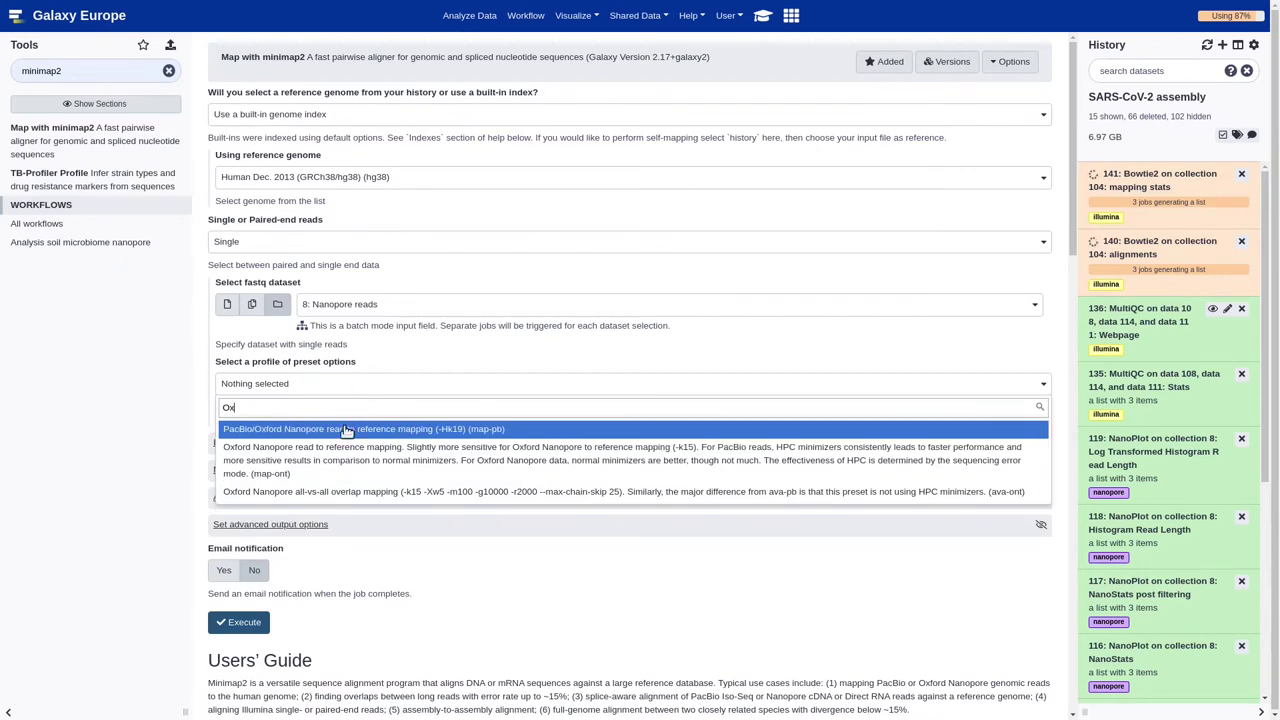
click(390, 463)
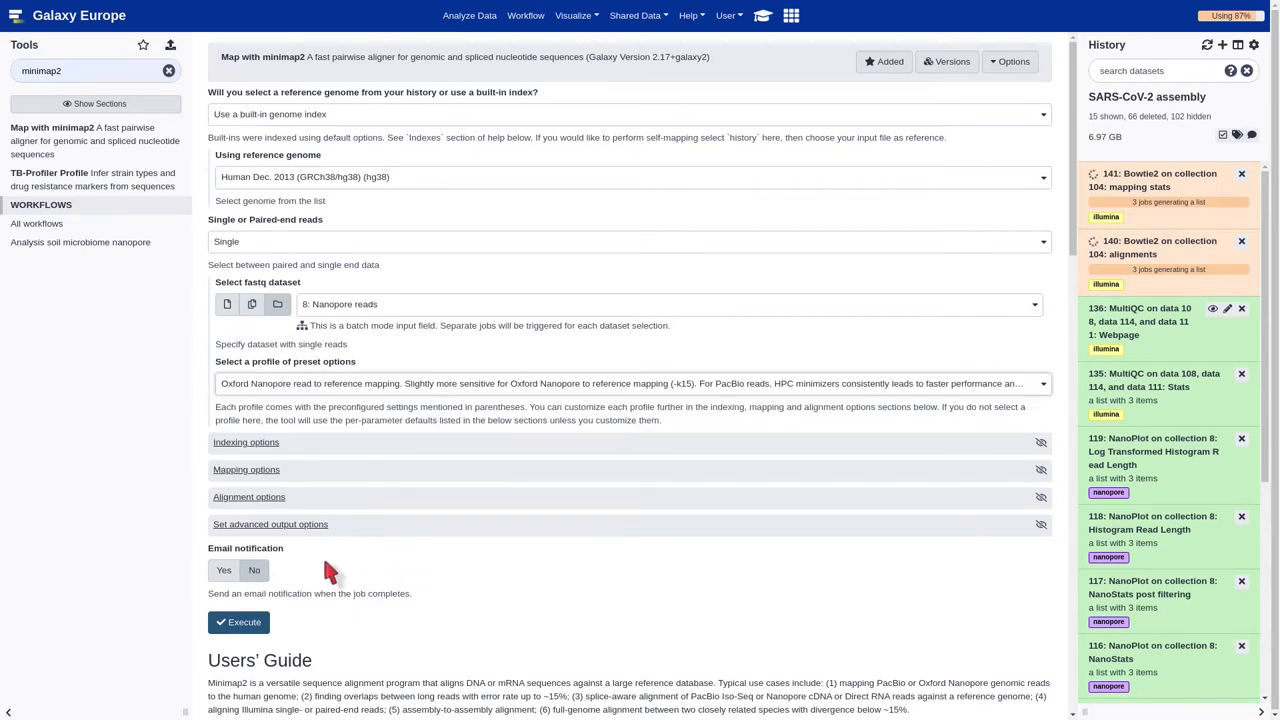
scroll(325, 561, down, 1)
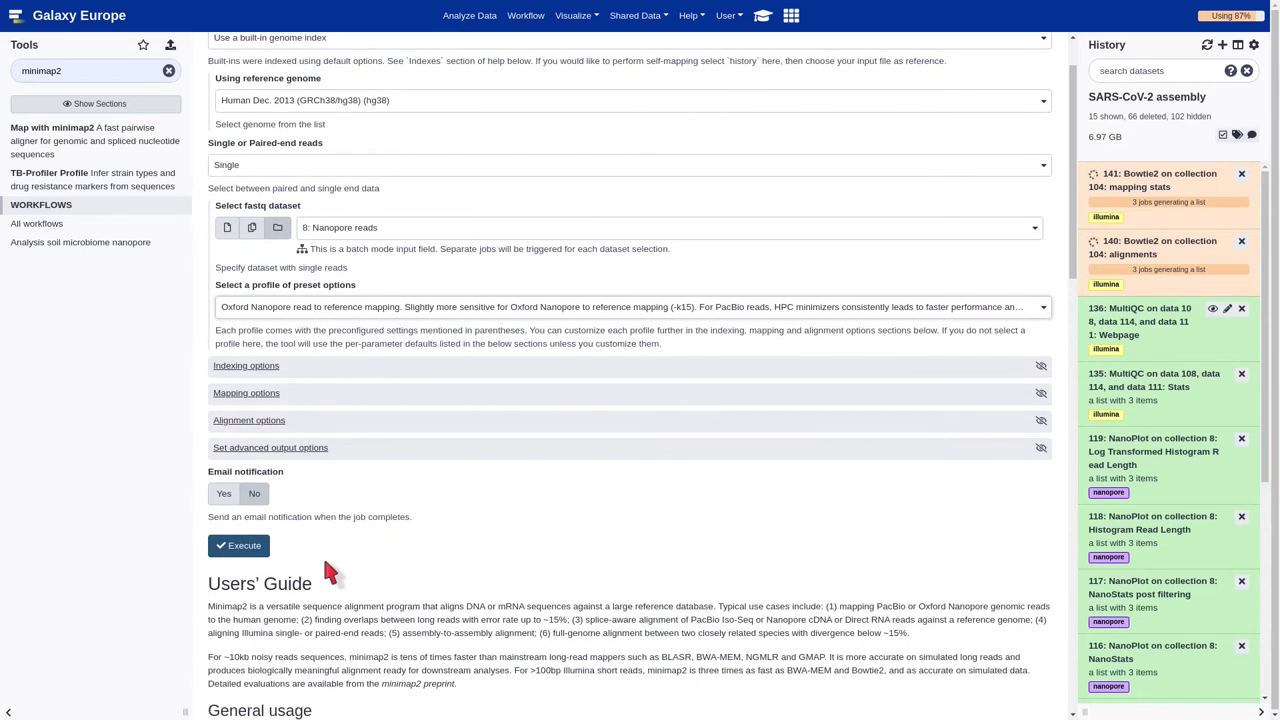
click(218, 556)
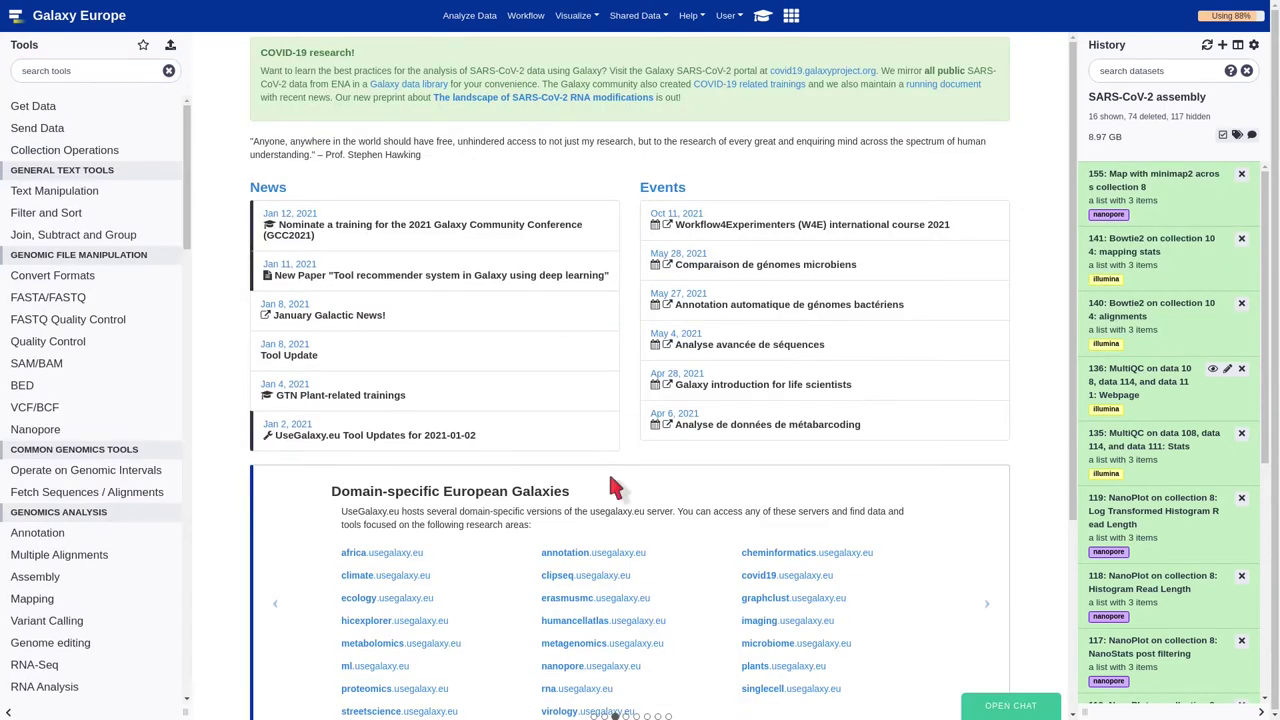
Search the tool panel for 'samtools stats'
text(sa)
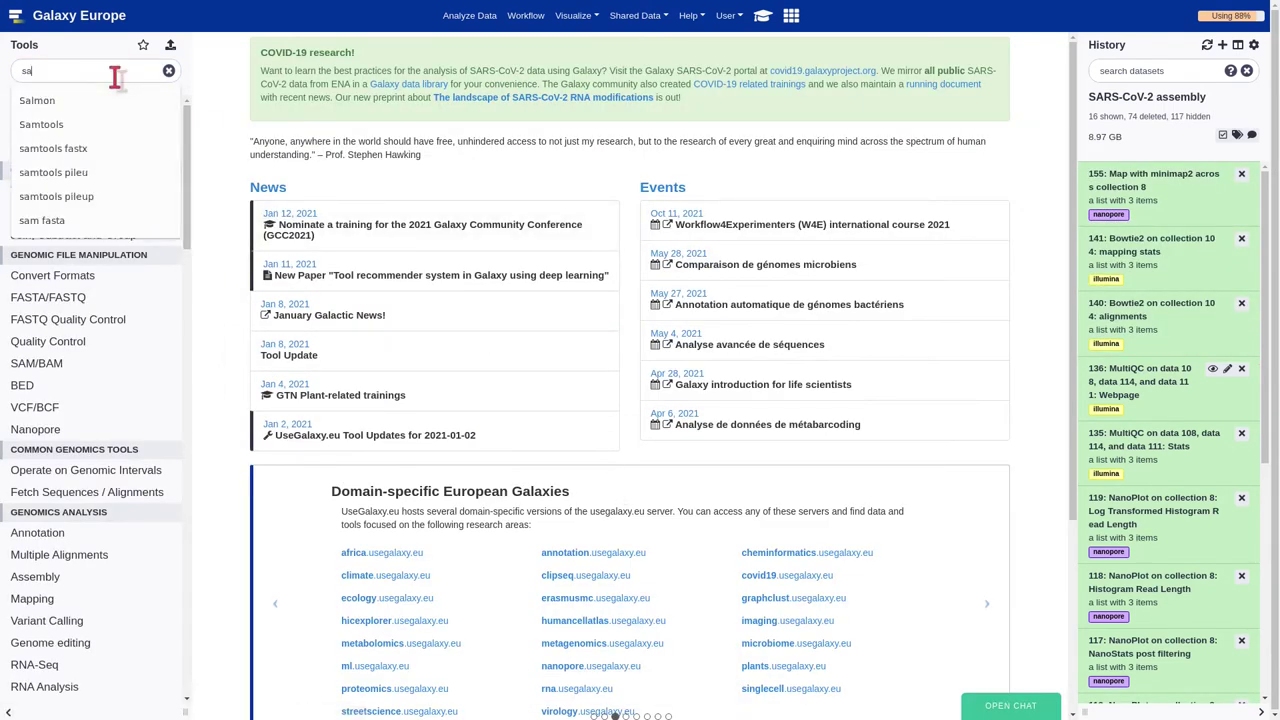
text(mtools stats)
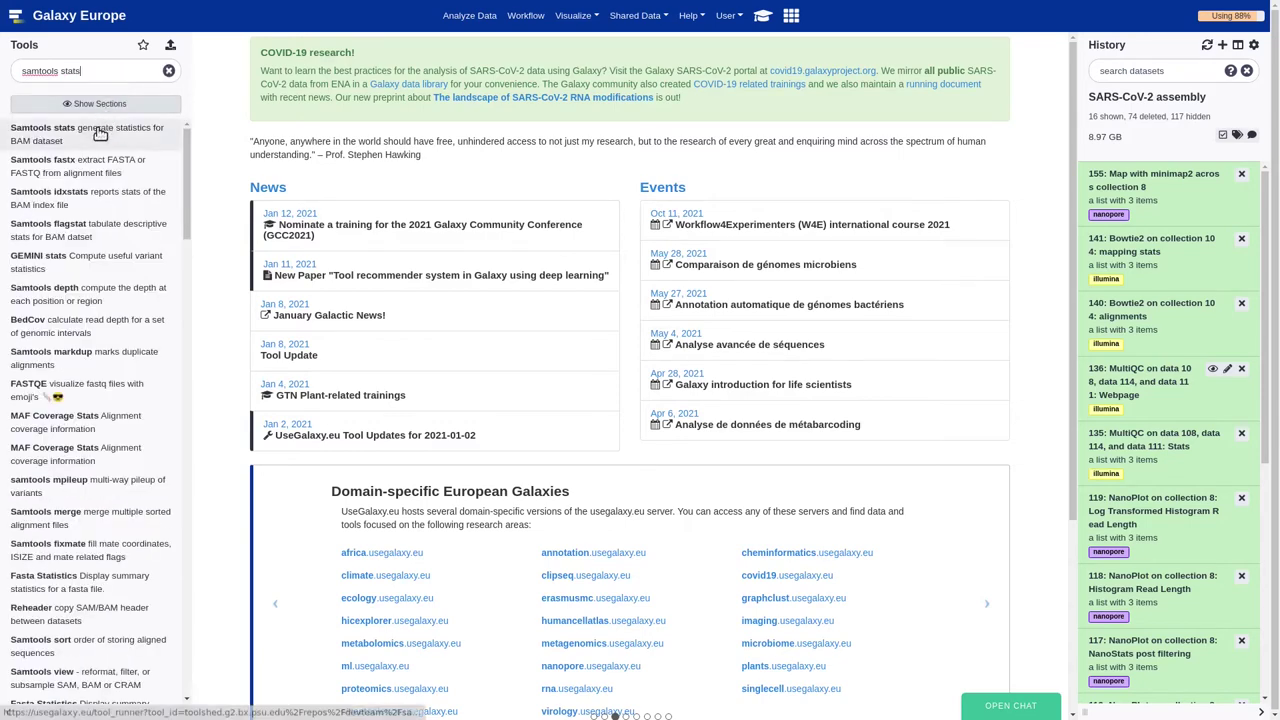
Run Samtools stats on collection 155 with separate datasets, keeping only Summary numbers
click(100, 133)
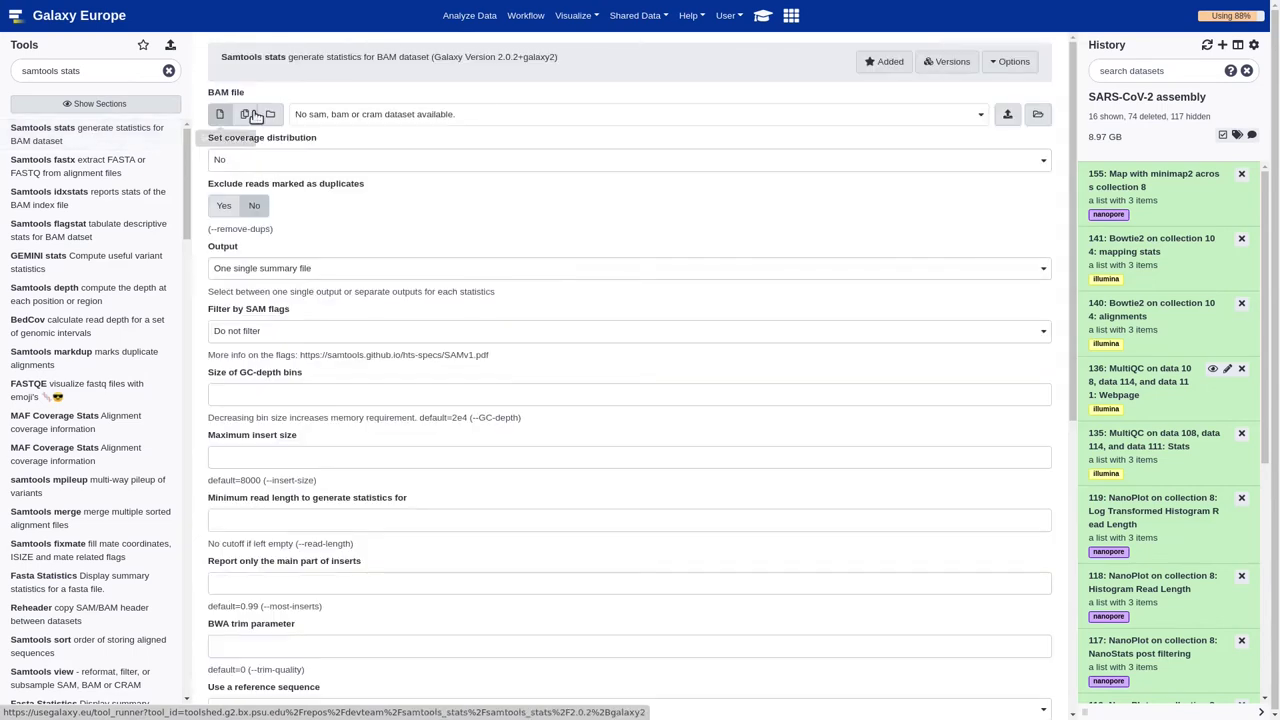
click(273, 115)
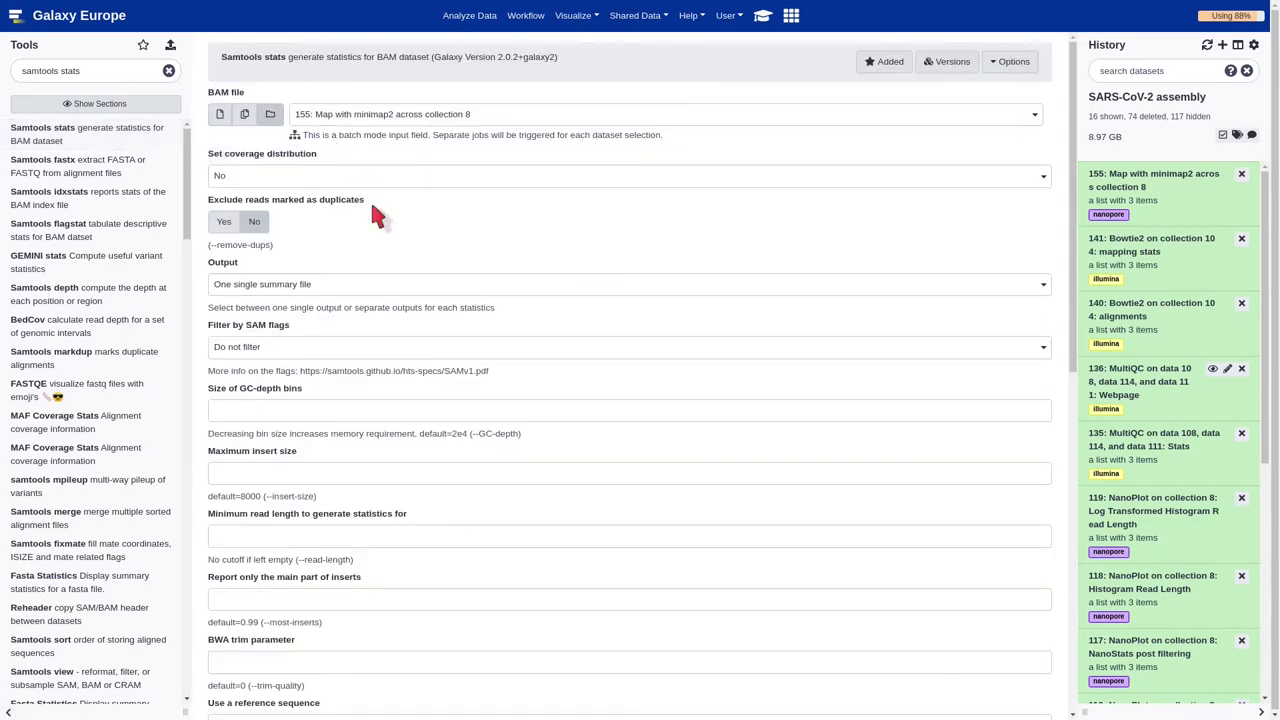
click(327, 284)
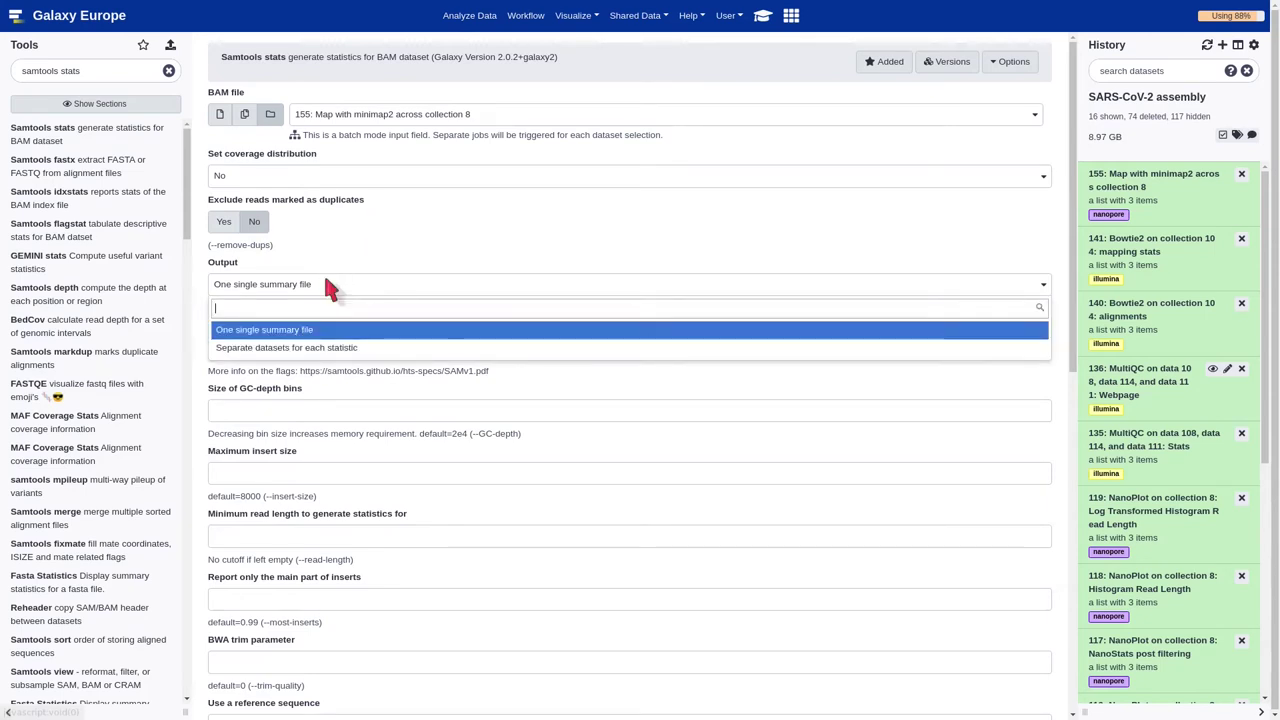
click(315, 345)
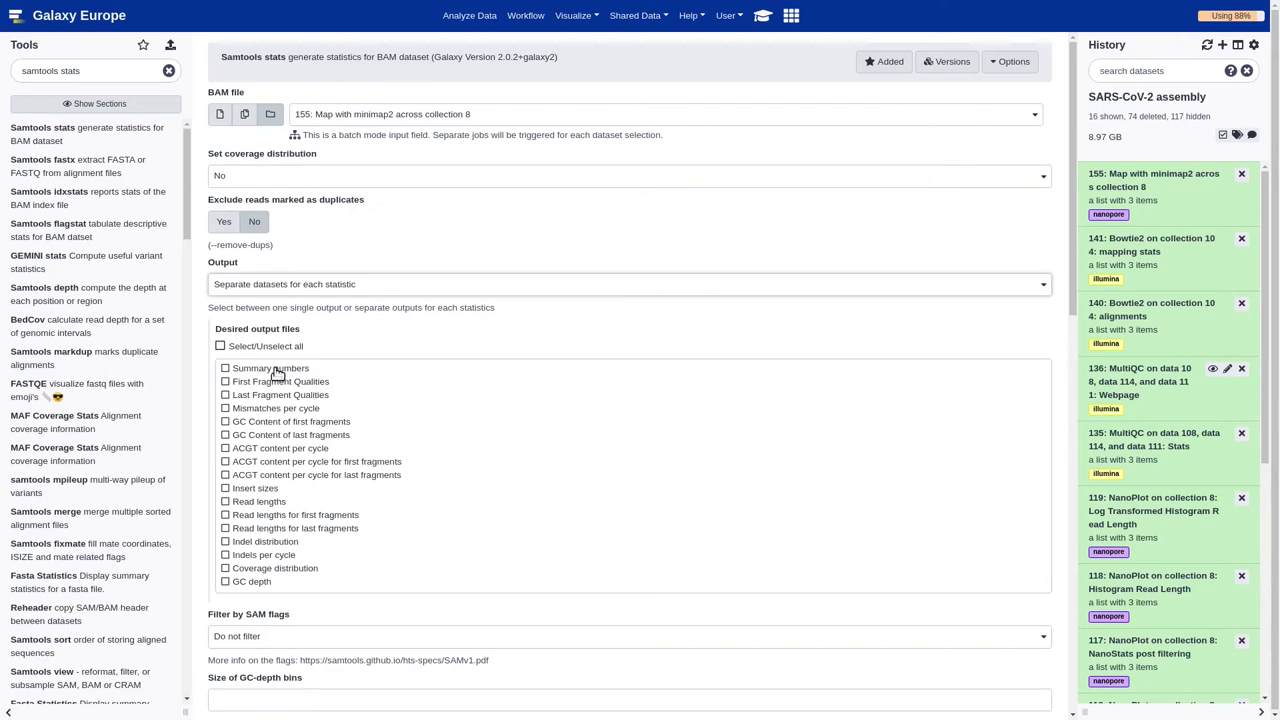
click(278, 372)
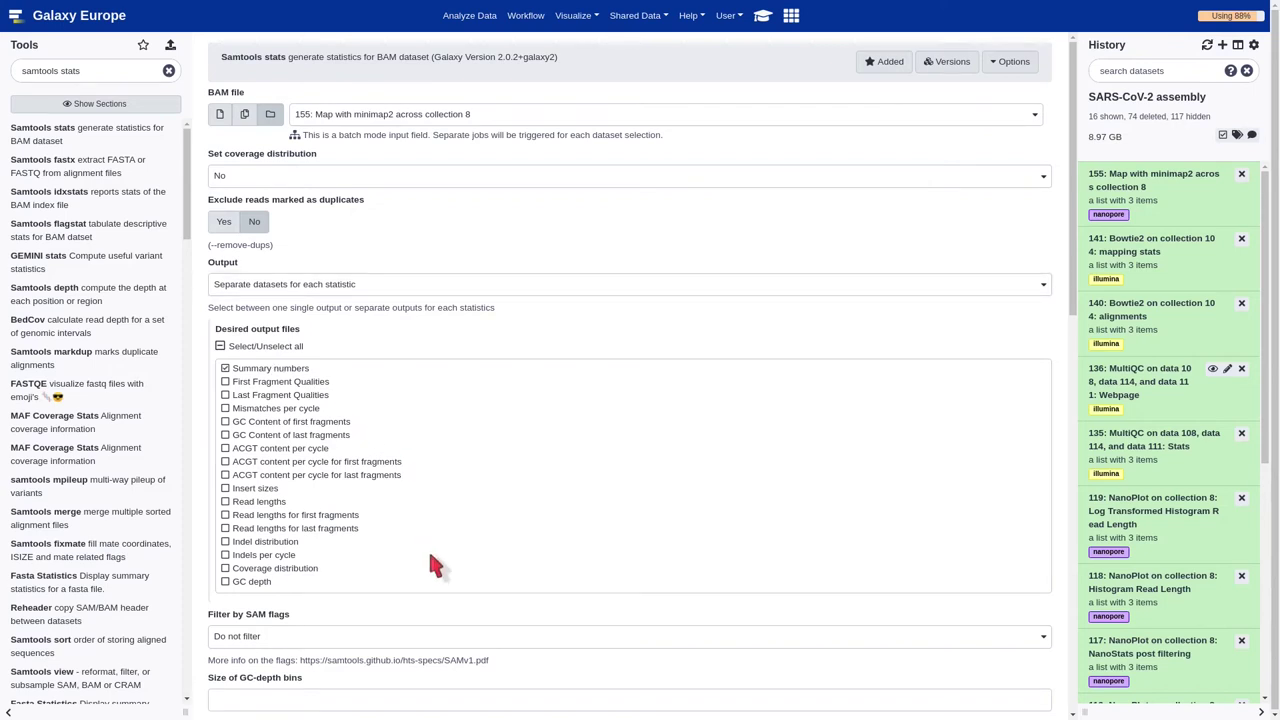
scroll(448, 576, down, 5)
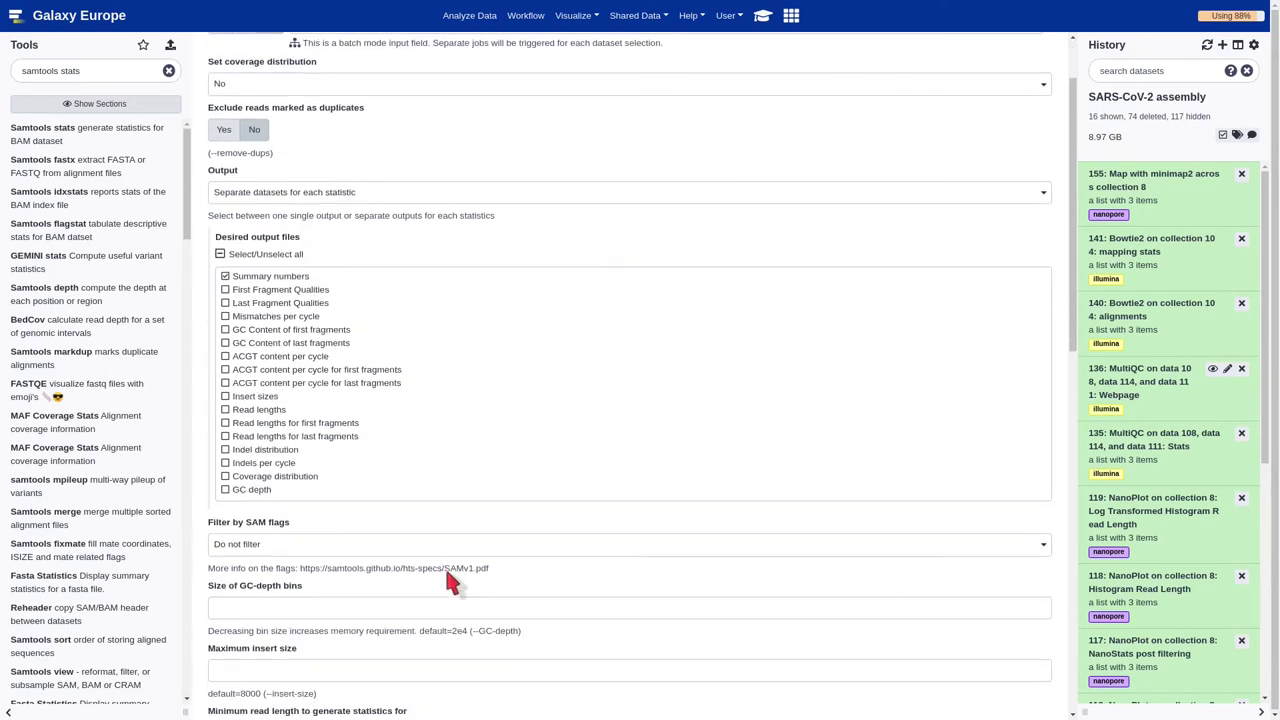
scroll(447, 576, down, 5)
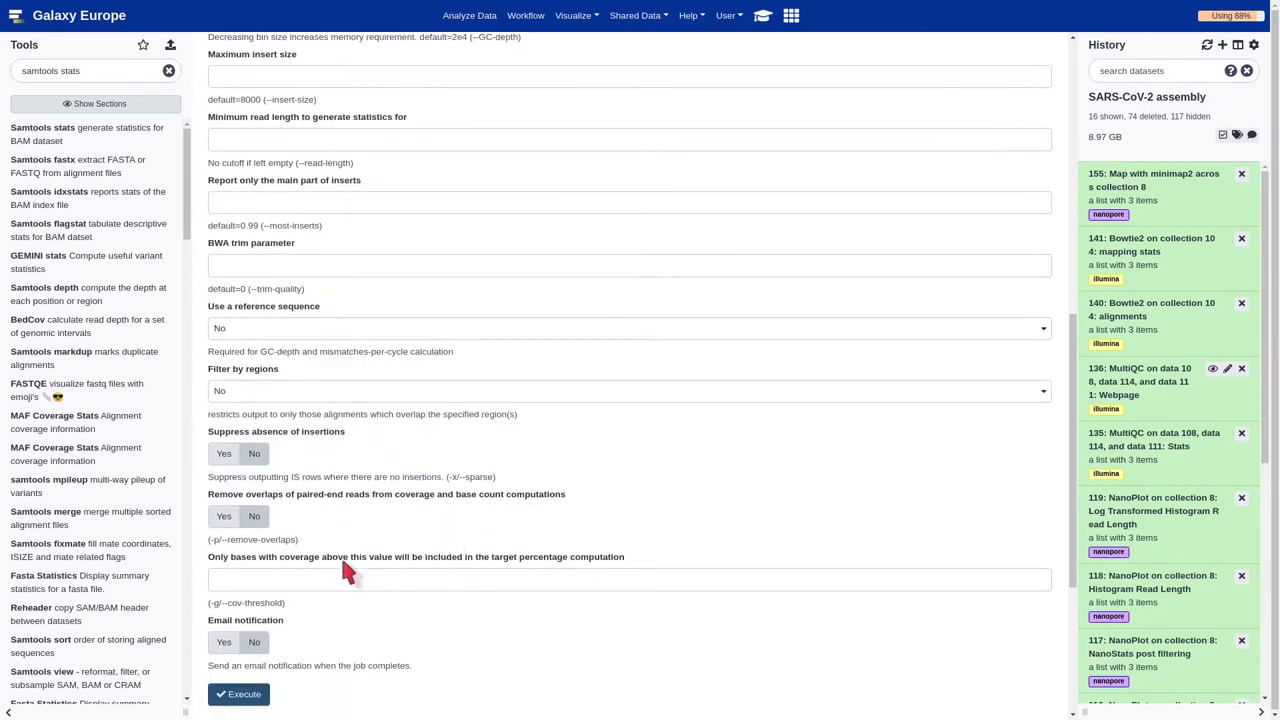
click(232, 526)
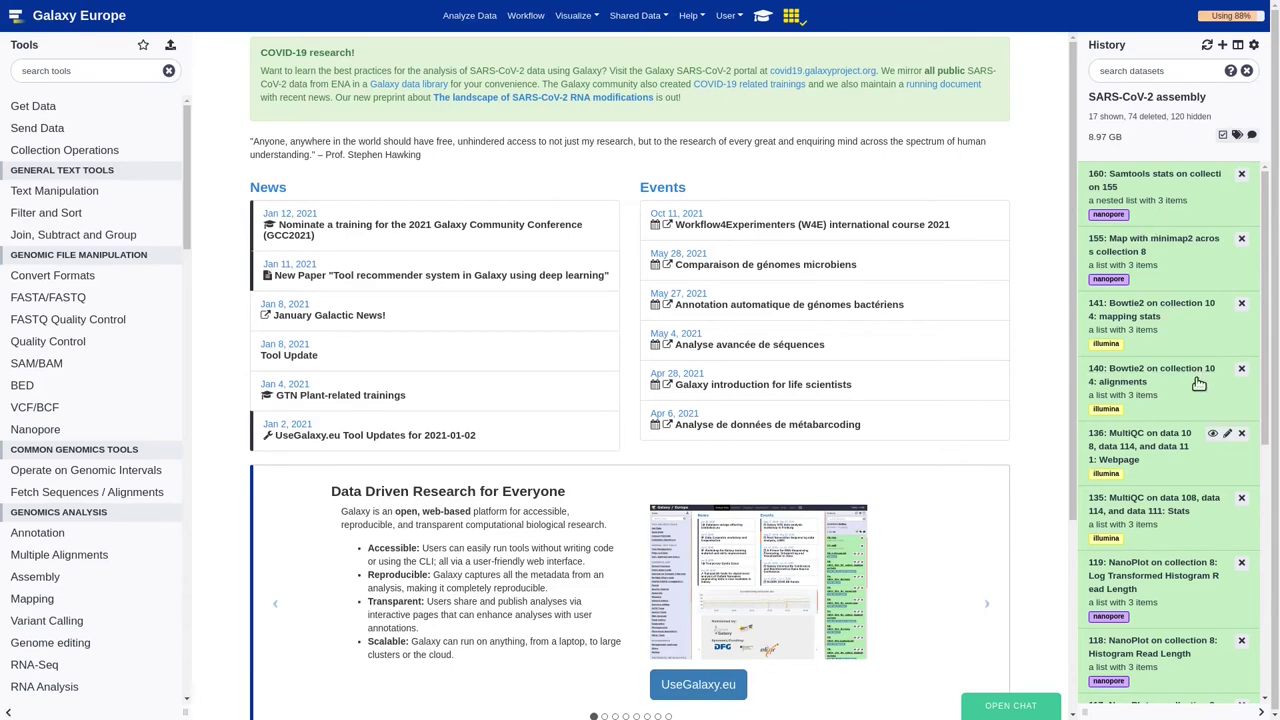
View the Bowtie2 mapping stats of SRR10903401 from collection 141 in the Scratchbook
click(1199, 343)
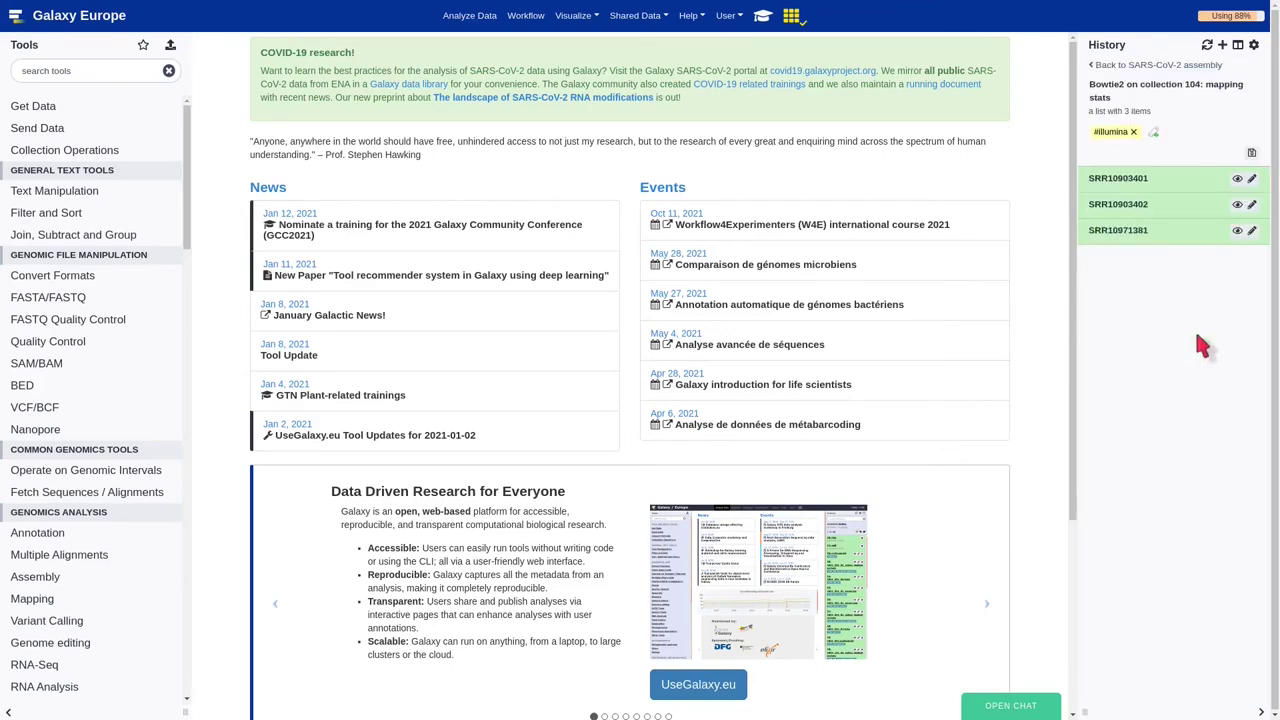
click(1237, 180)
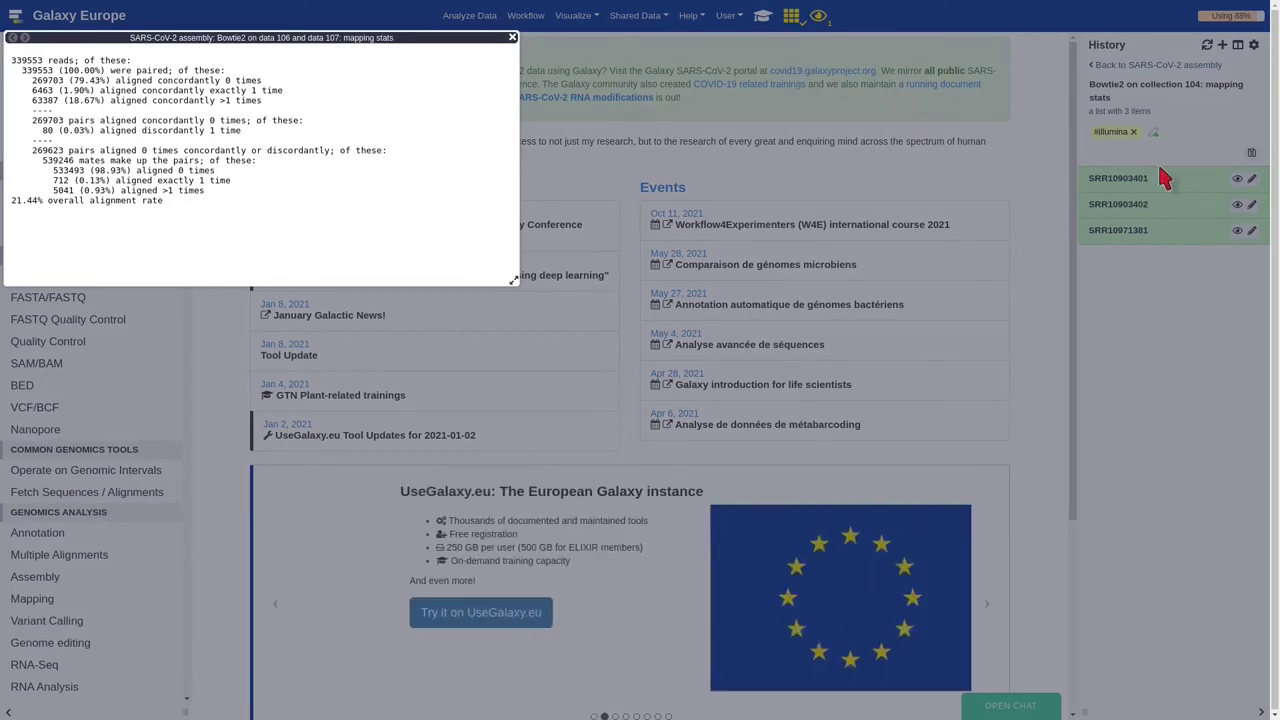
click(1080, 166)
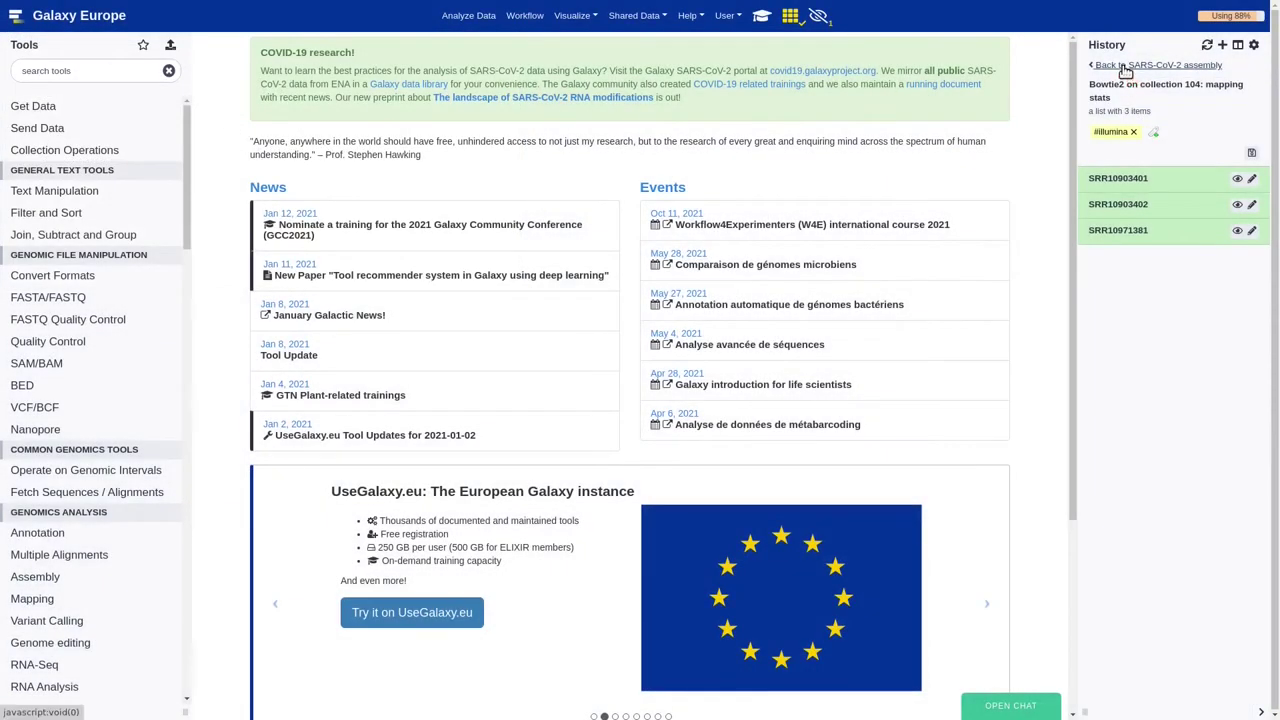
click(1122, 65)
Display the SRR10902284 Summary Numbers from stats collection 160 beside them
click(1213, 197)
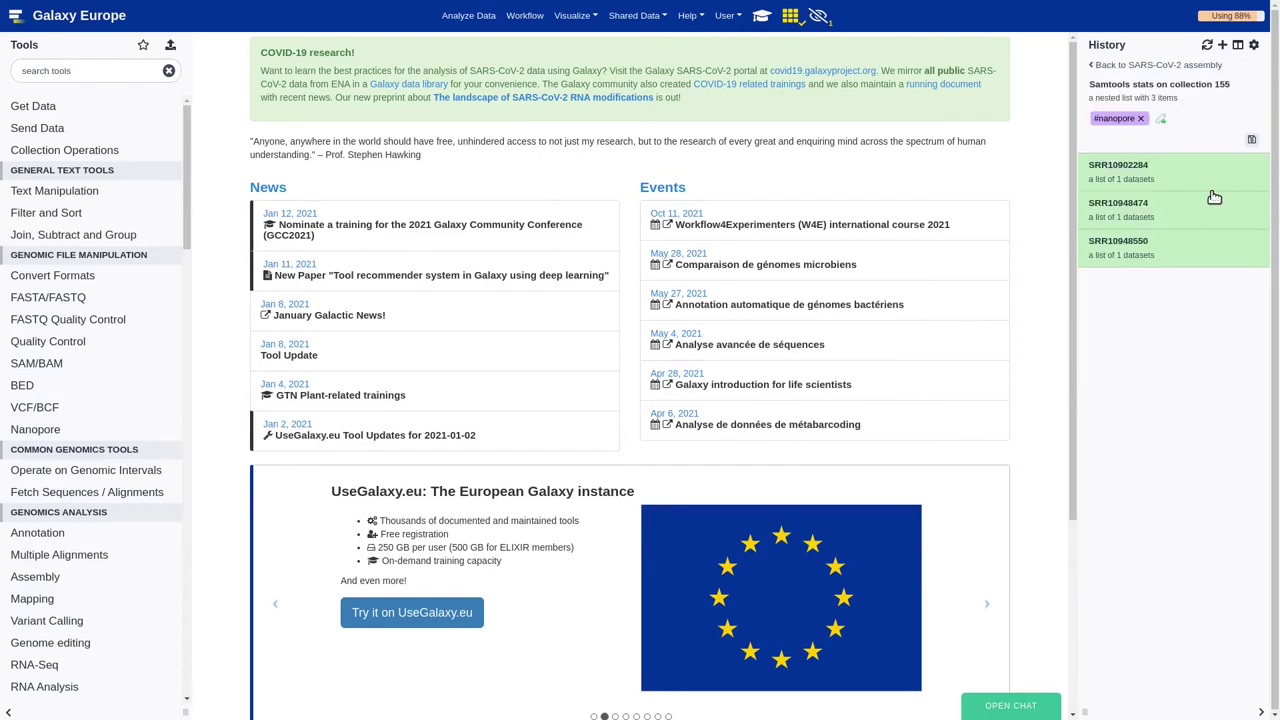
click(1195, 180)
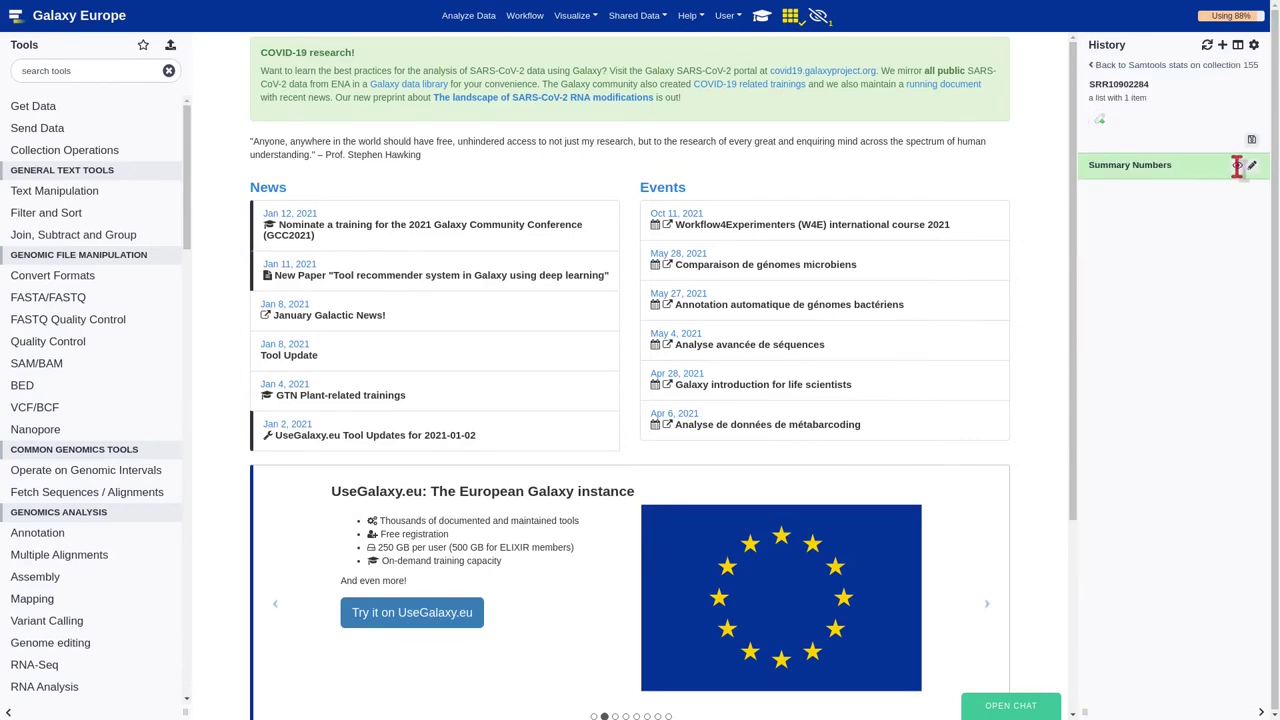
click(1236, 168)
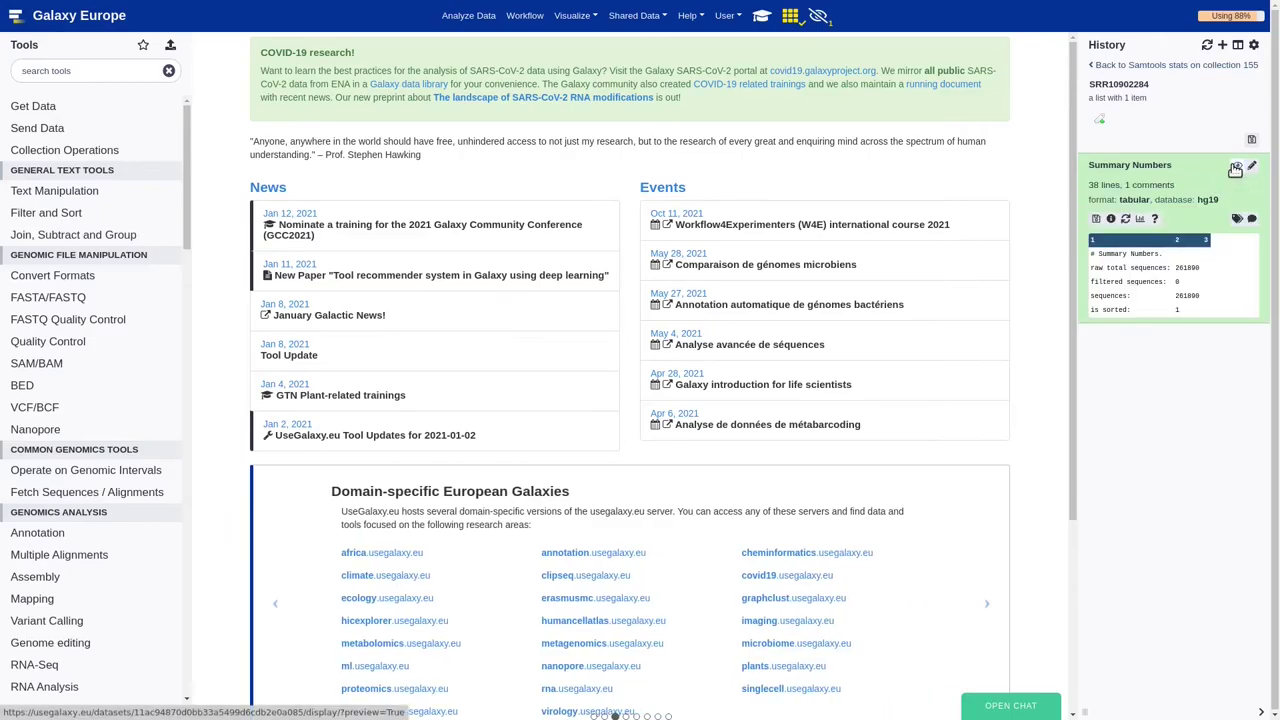
click(1236, 168)
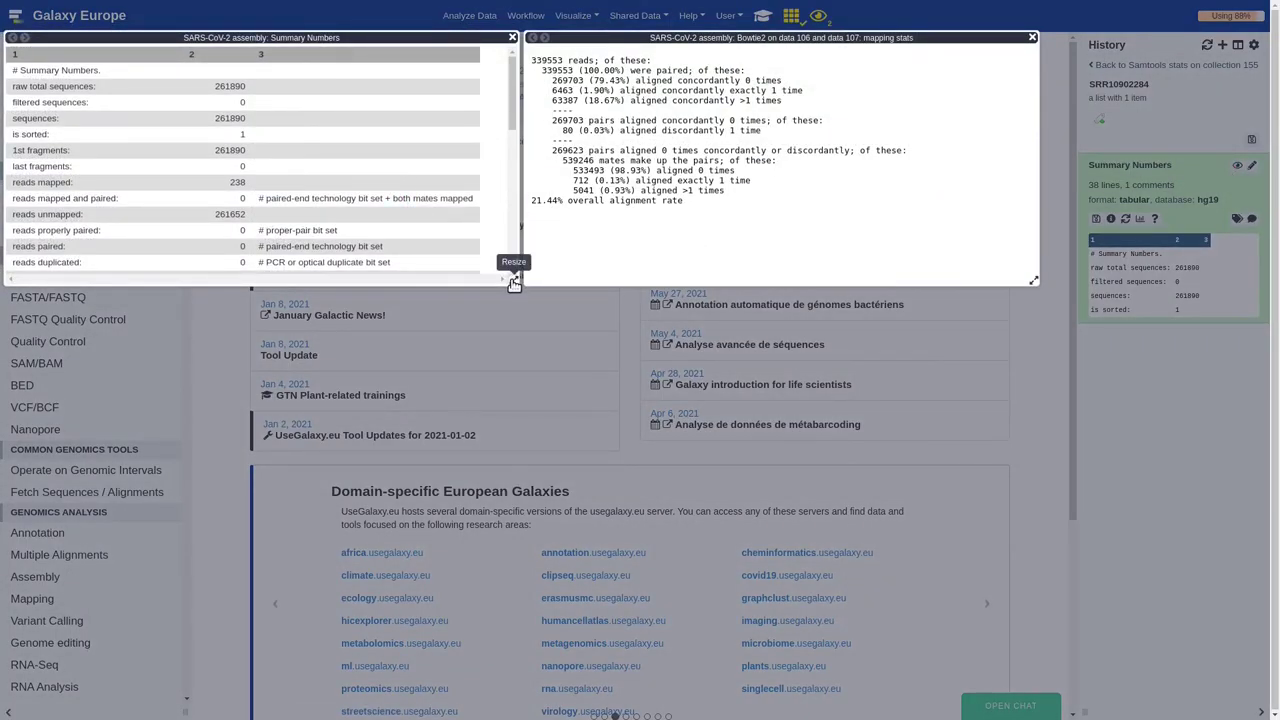
Enlarge both the Summary Numbers and Bowtie2 mapping stats windows to show more rows
mouse_move(513, 280)
mouse_down()
mouse_move(505, 381)
mouse_move(534, 703)
mouse_move(563, 666)
mouse_move(594, 683)
mouse_up()
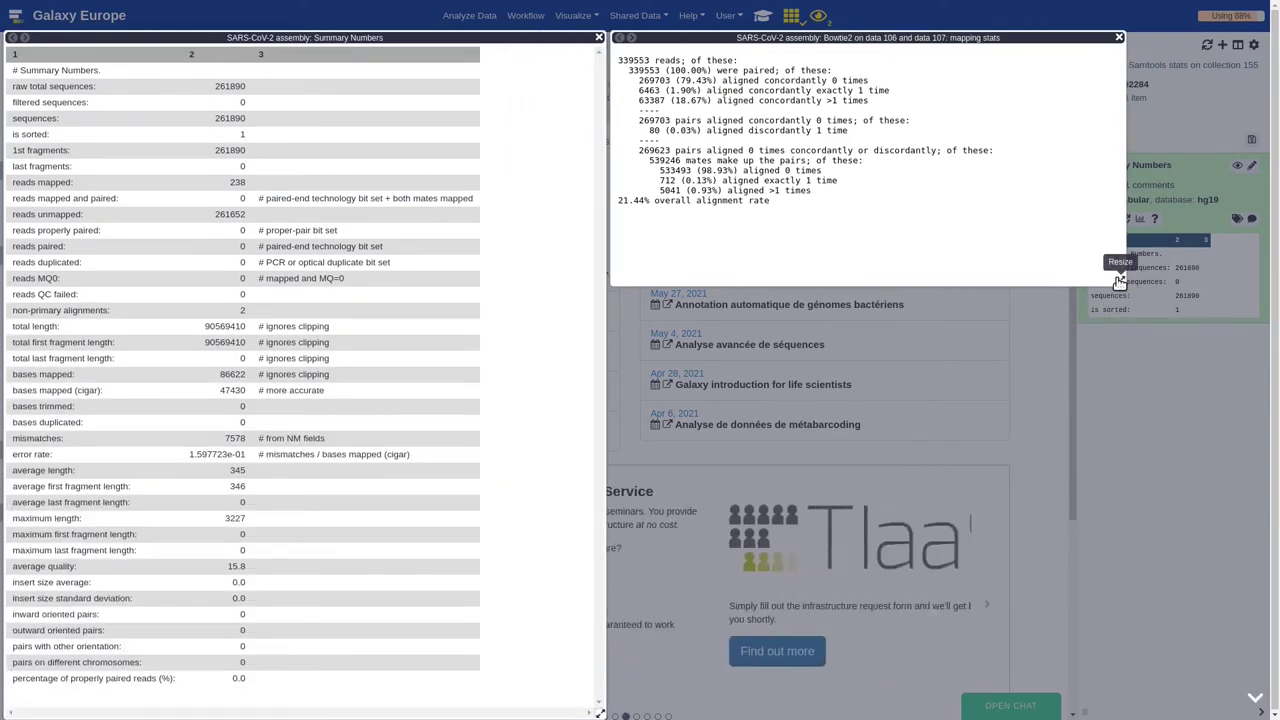
mouse_move(1120, 282)
mouse_down()
mouse_move(1118, 600)
mouse_move(1133, 697)
mouse_up()
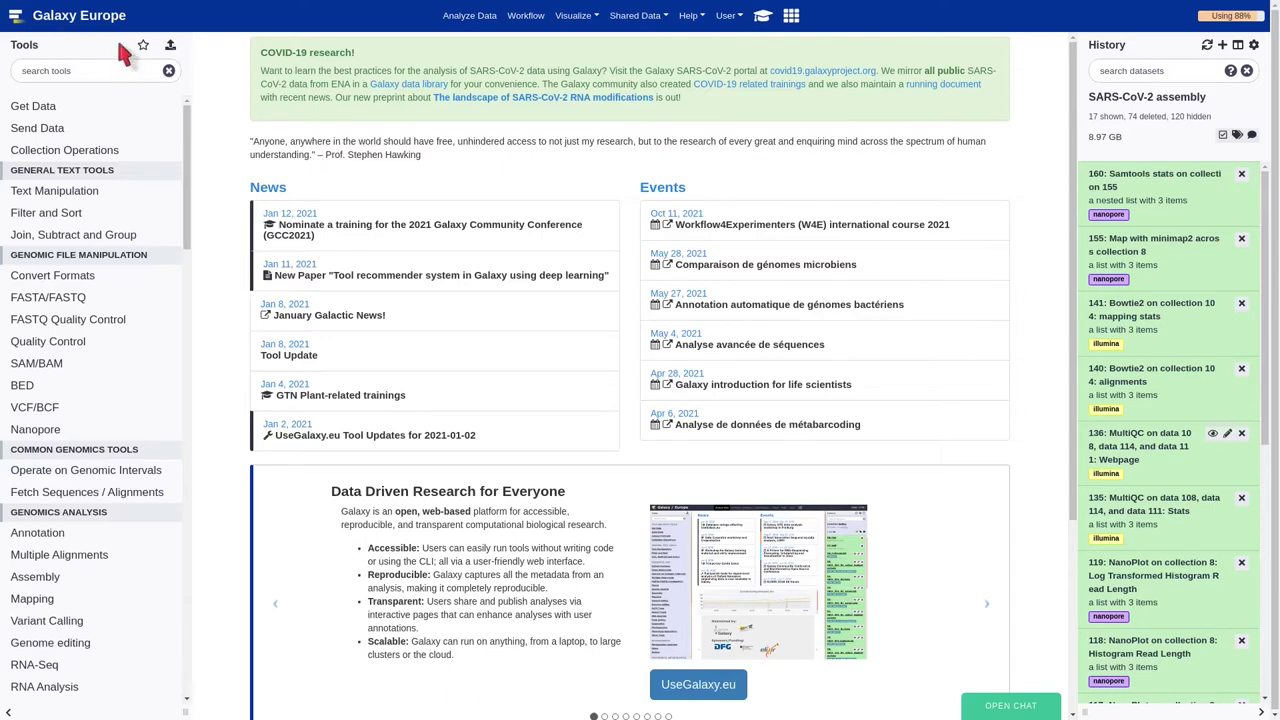
Open Samtools view with the Bowtie2 alignments collection 140 as input
click(99, 70)
text(samtoo)
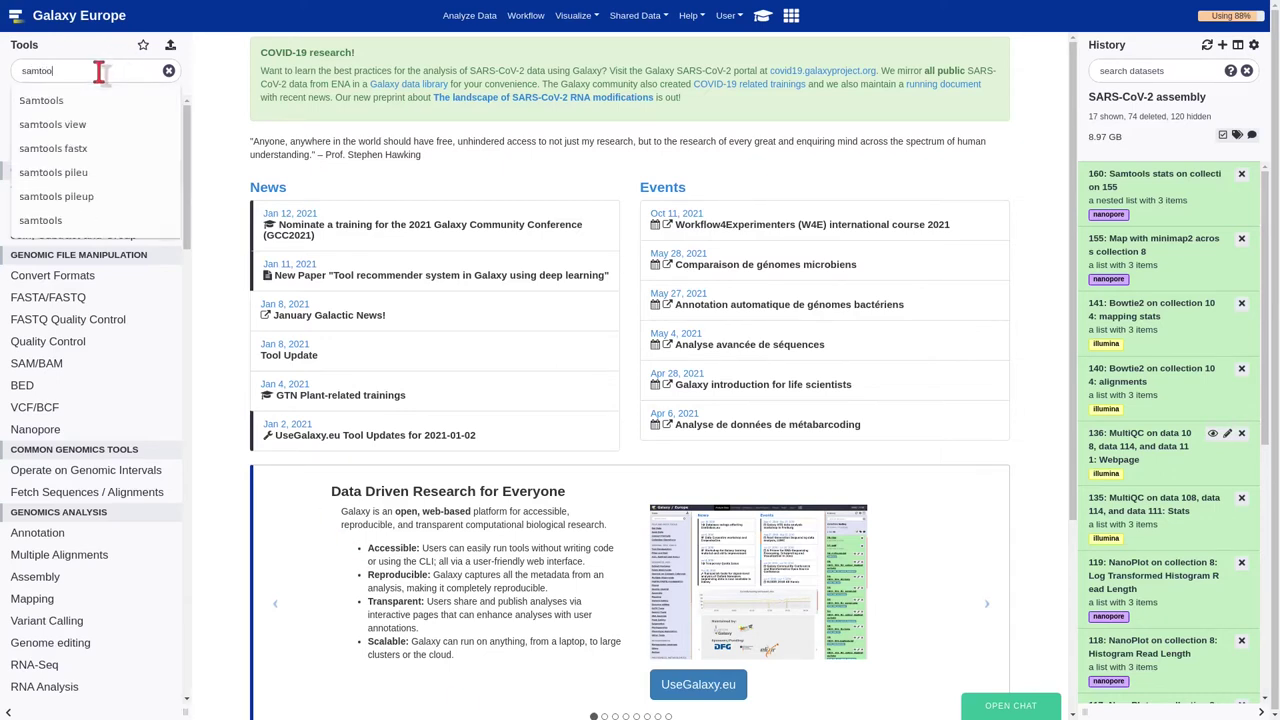
text(ls view)
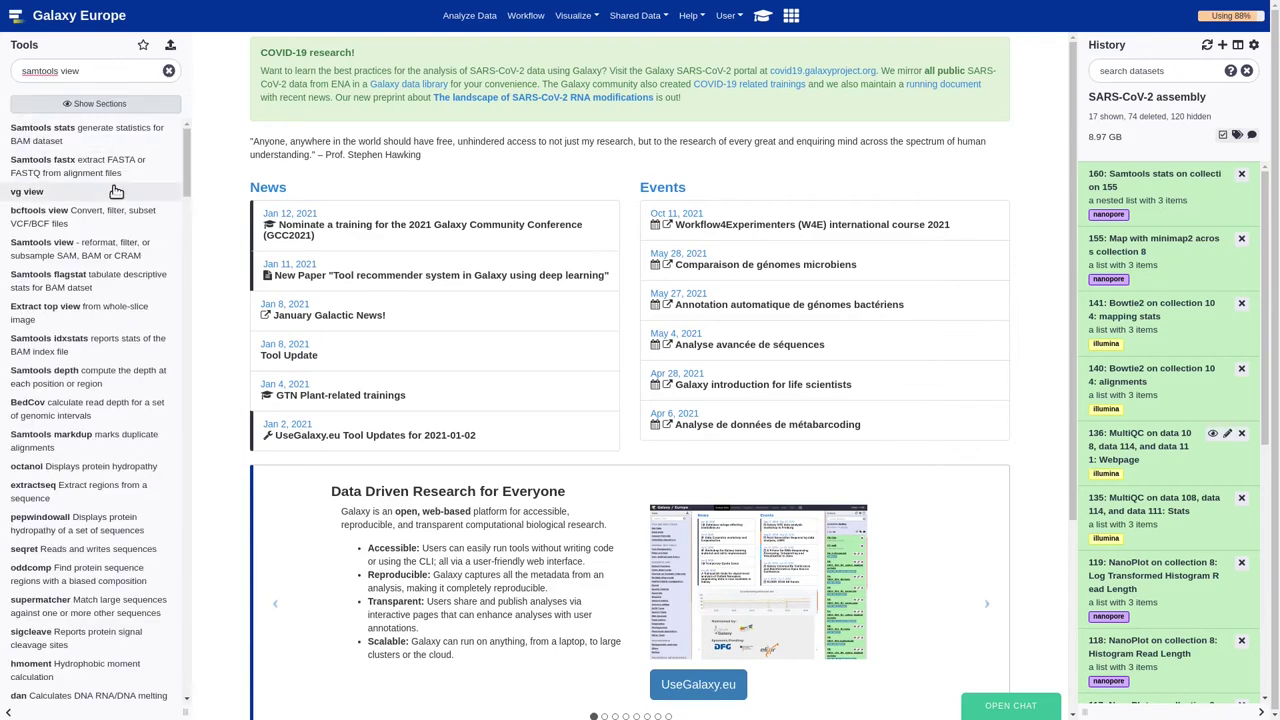
click(120, 246)
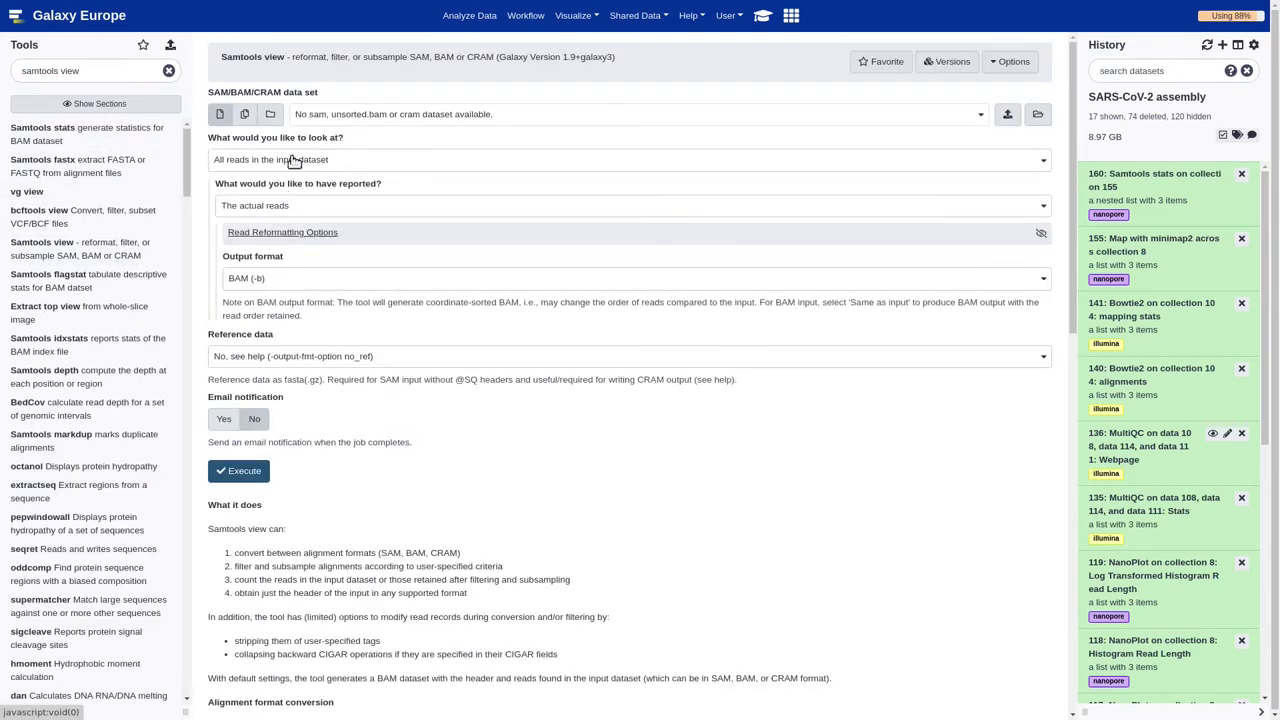
click(270, 114)
click(320, 116)
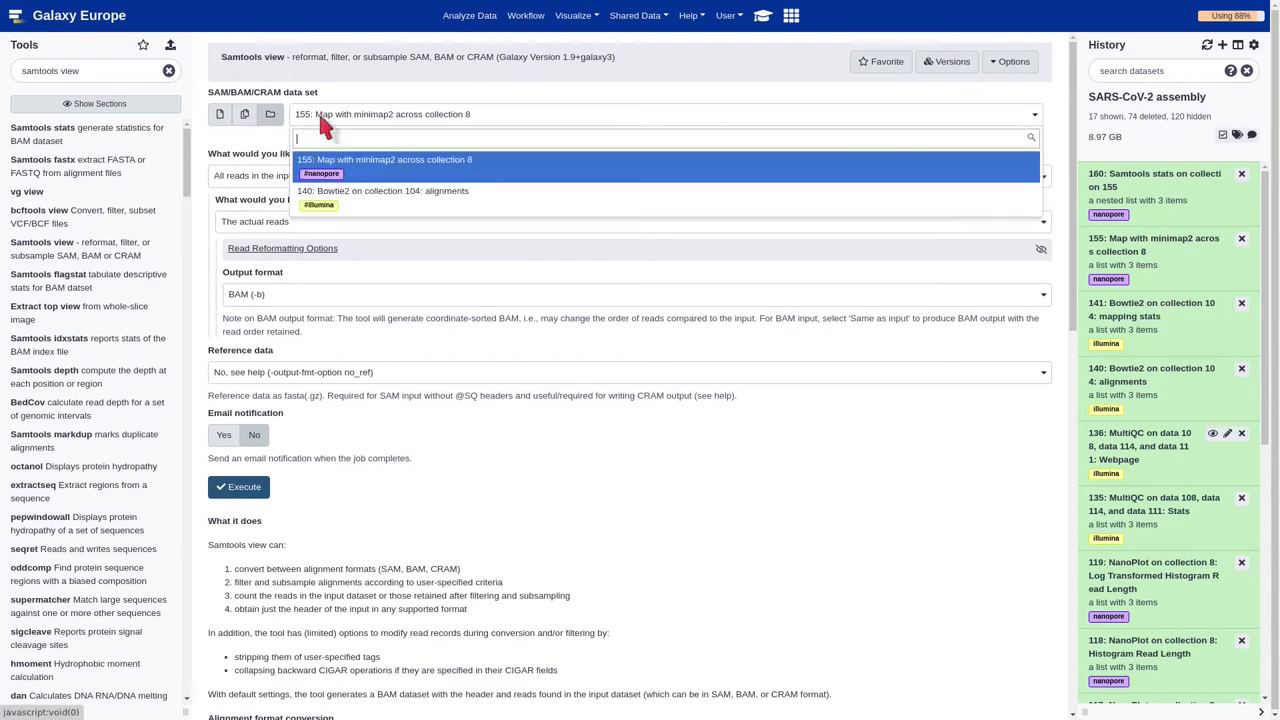
click(329, 197)
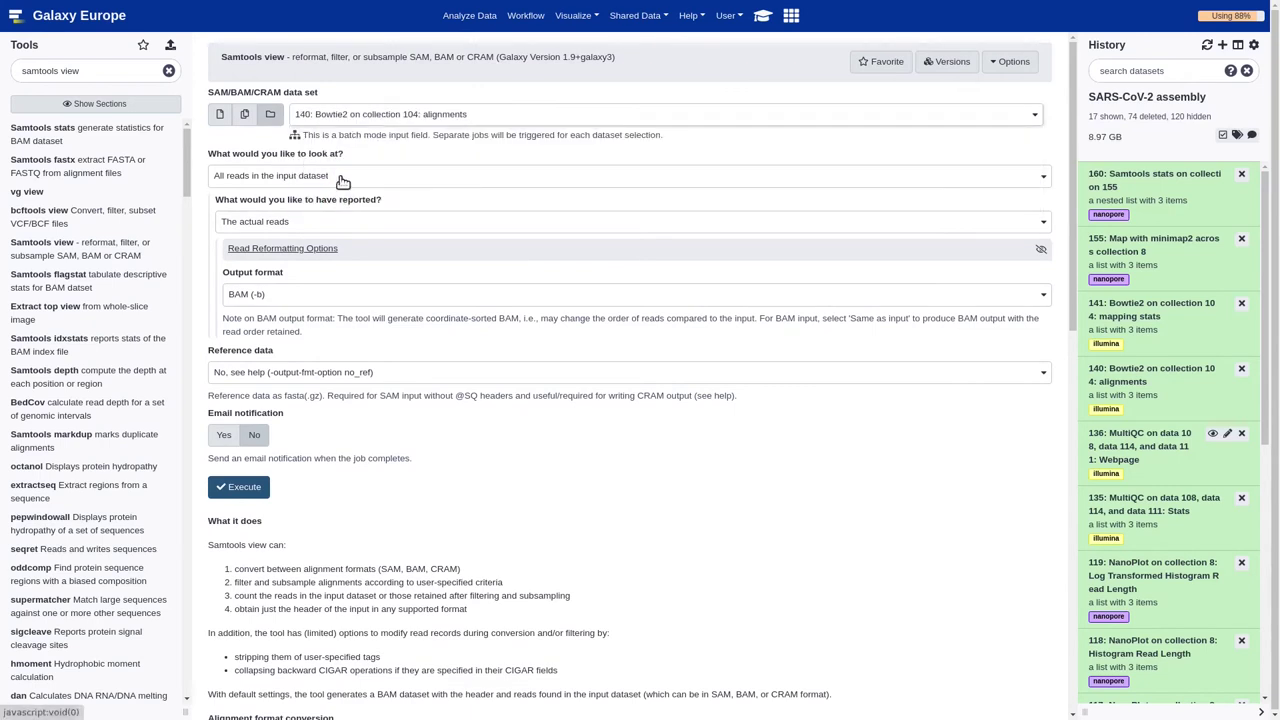
Filter to reads flagged 'Read is unmapped' and 'Mate is unmapped', then run the job
click(339, 175)
click(336, 240)
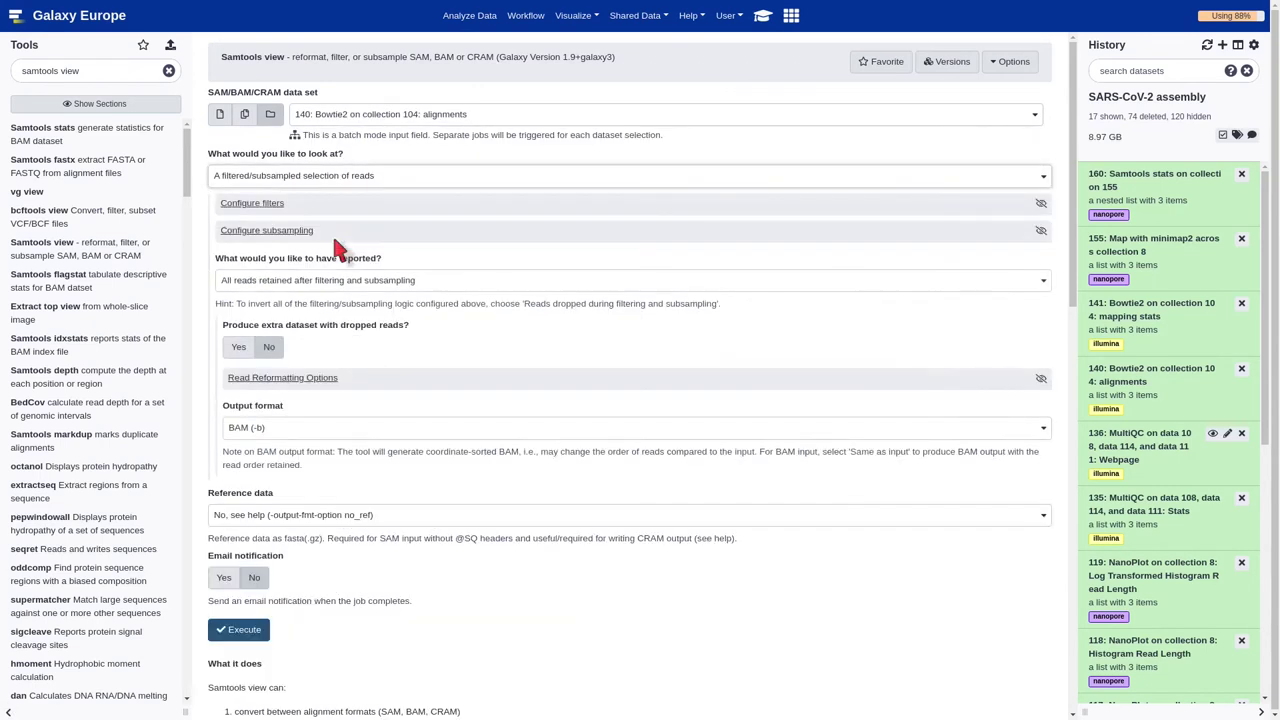
click(270, 204)
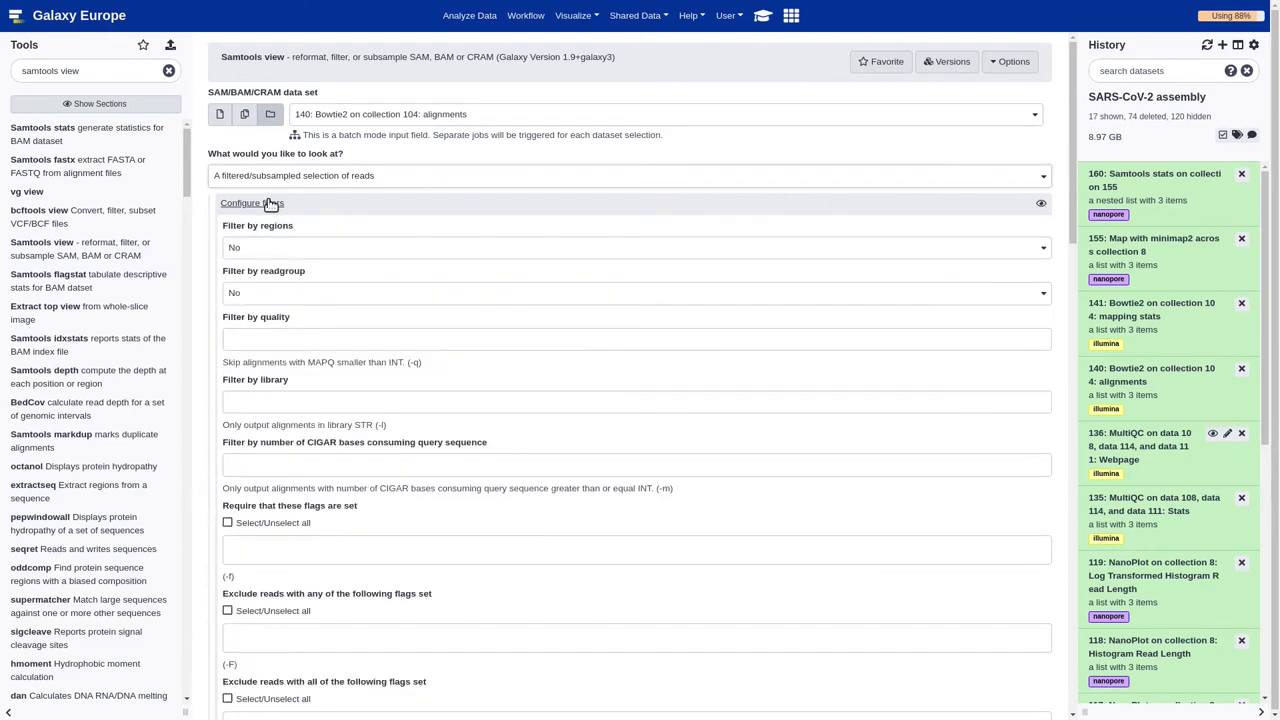
click(280, 550)
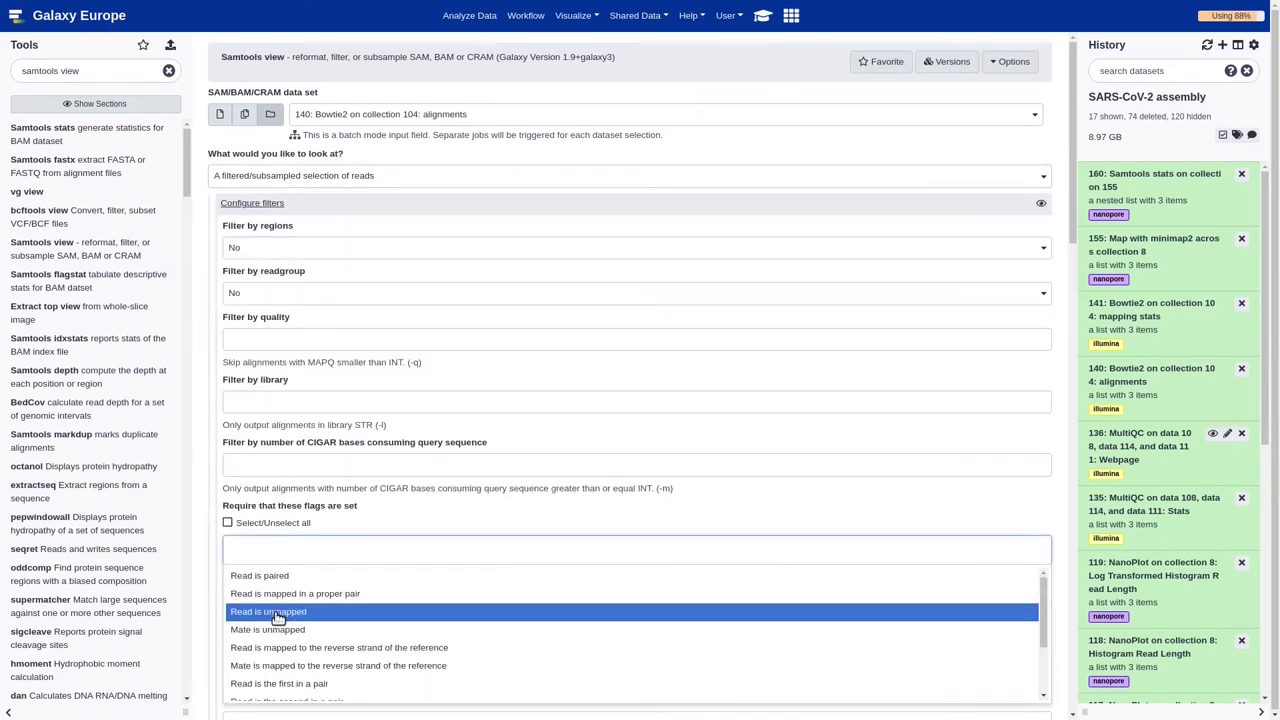
click(279, 614)
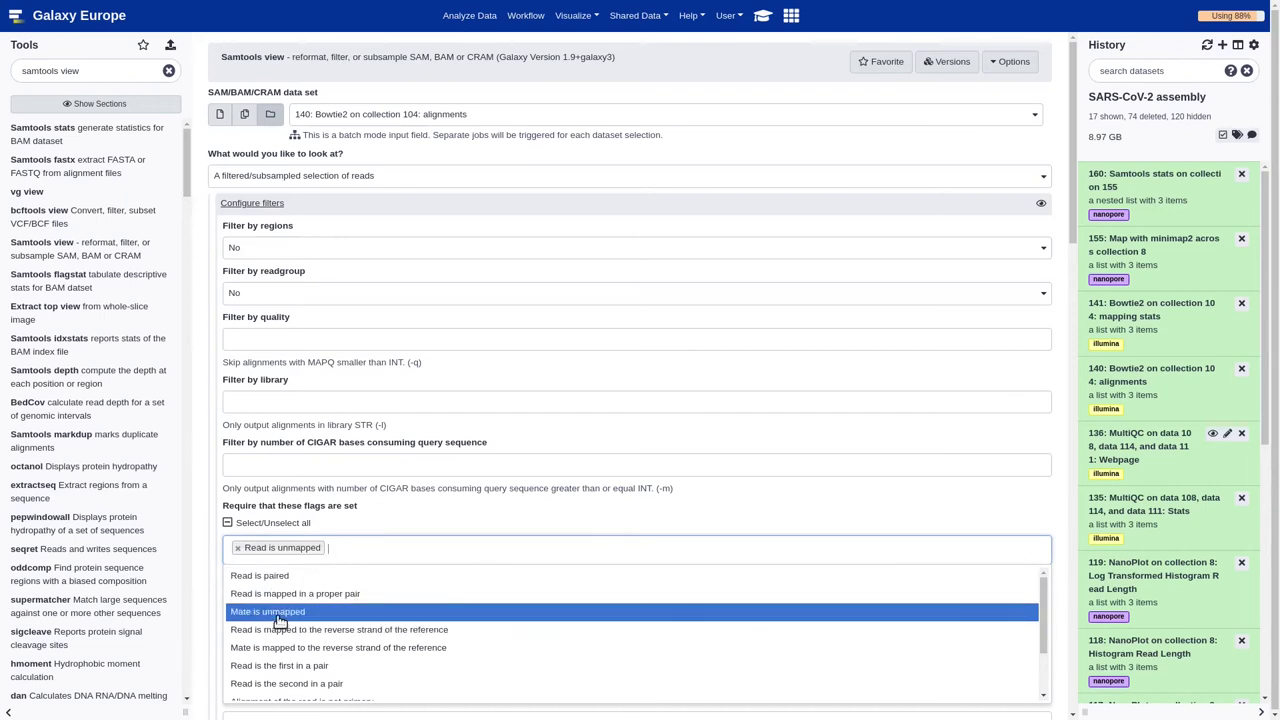
click(279, 612)
click(440, 501)
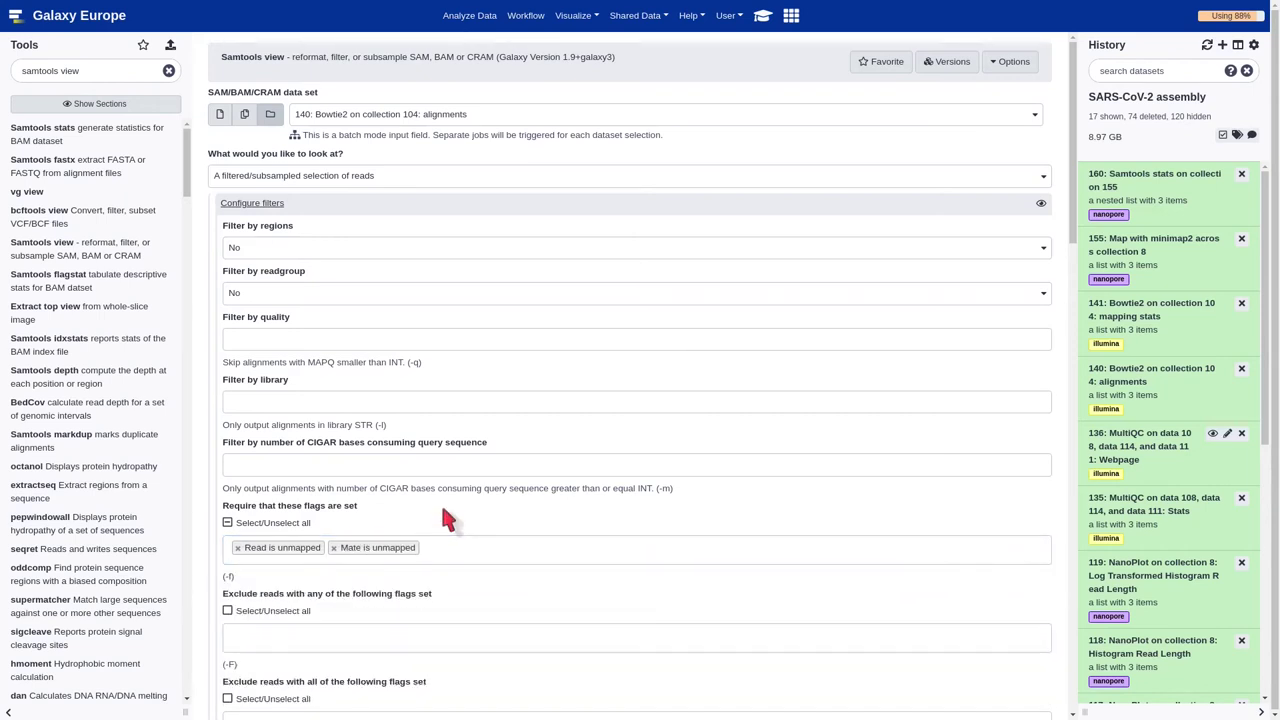
scroll(443, 510, down, 3)
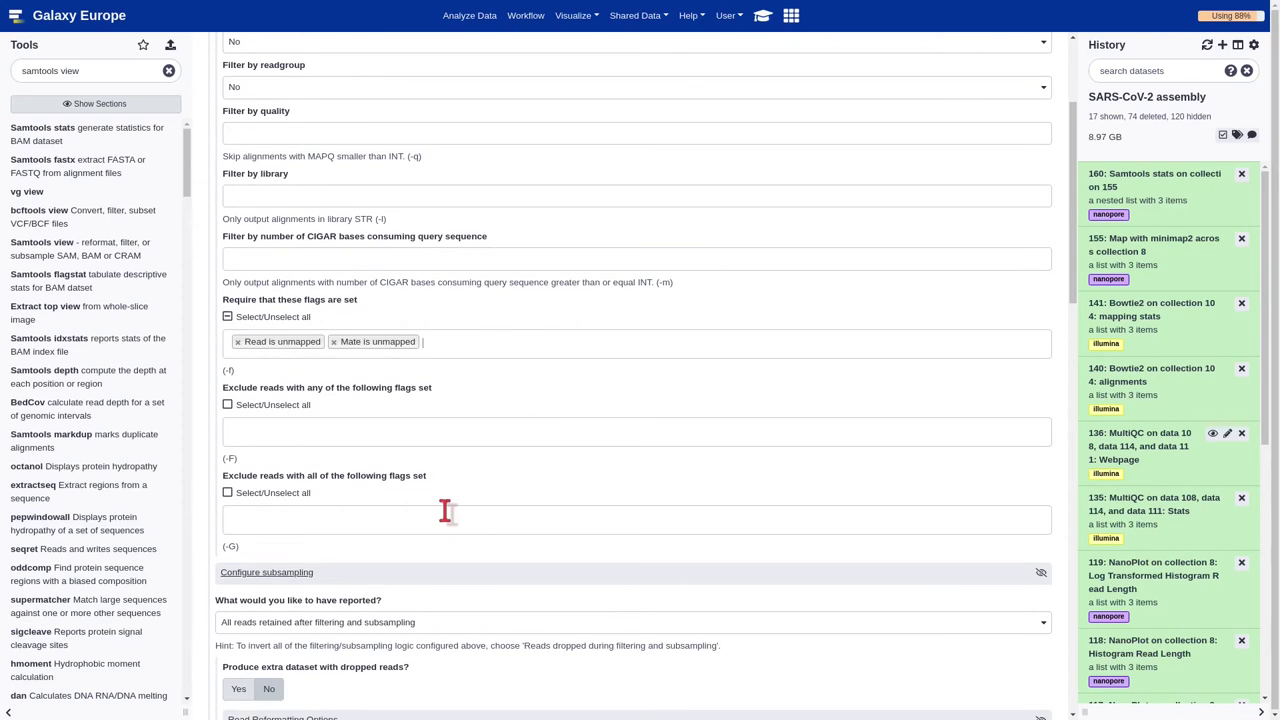
scroll(445, 510, down, 3)
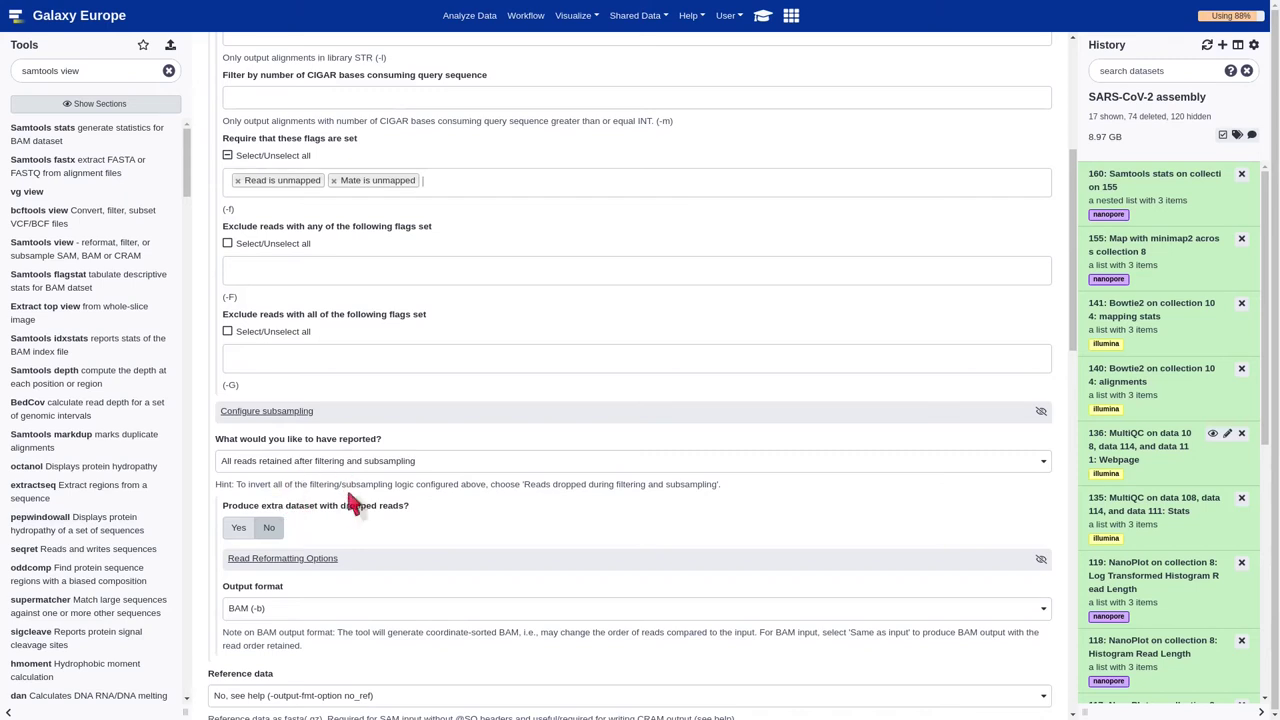
scroll(400, 520, down, 2)
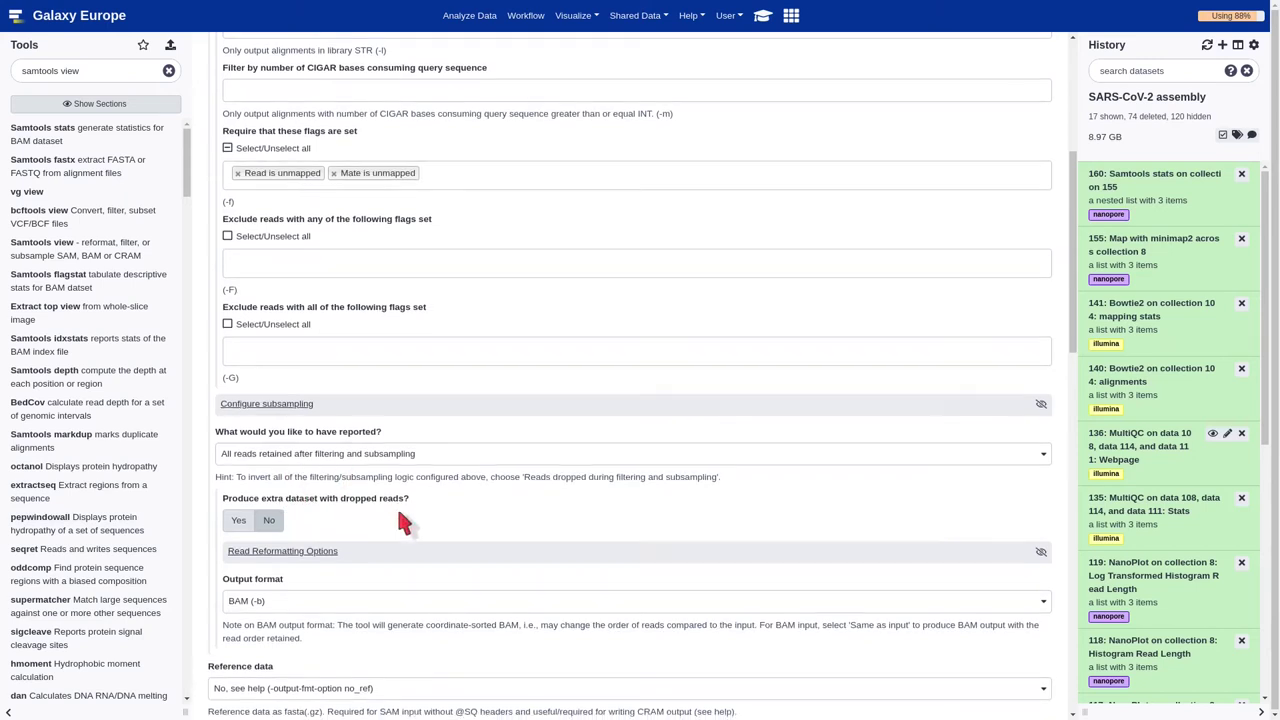
scroll(400, 517, down, 2)
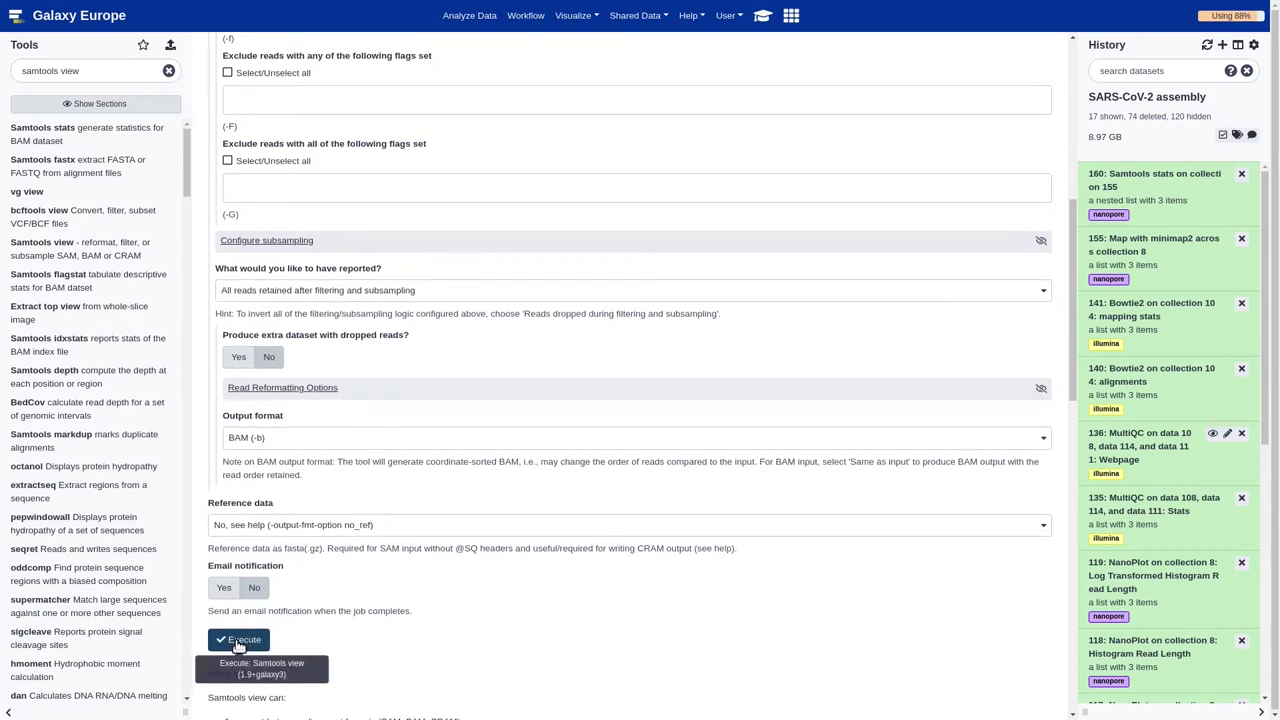
click(238, 642)
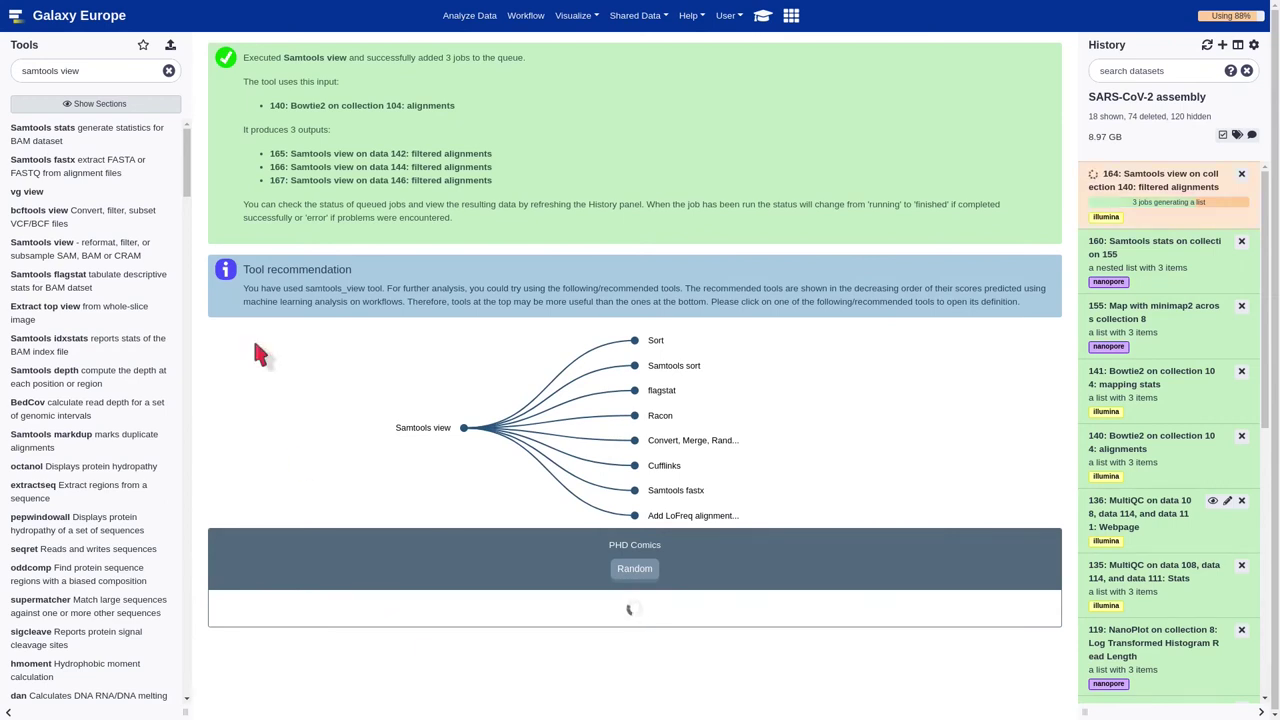
Reopen Samtools view with the minimap2 alignments collection 155 as input
click(106, 249)
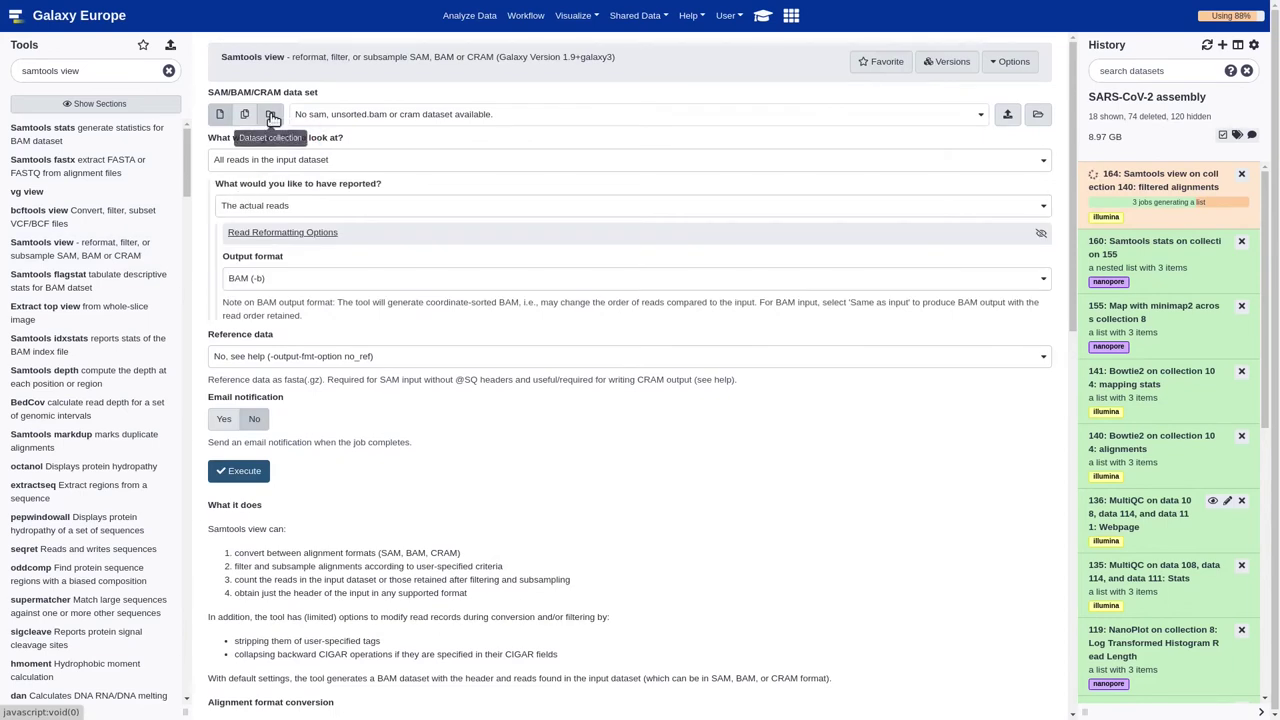
click(270, 114)
click(343, 118)
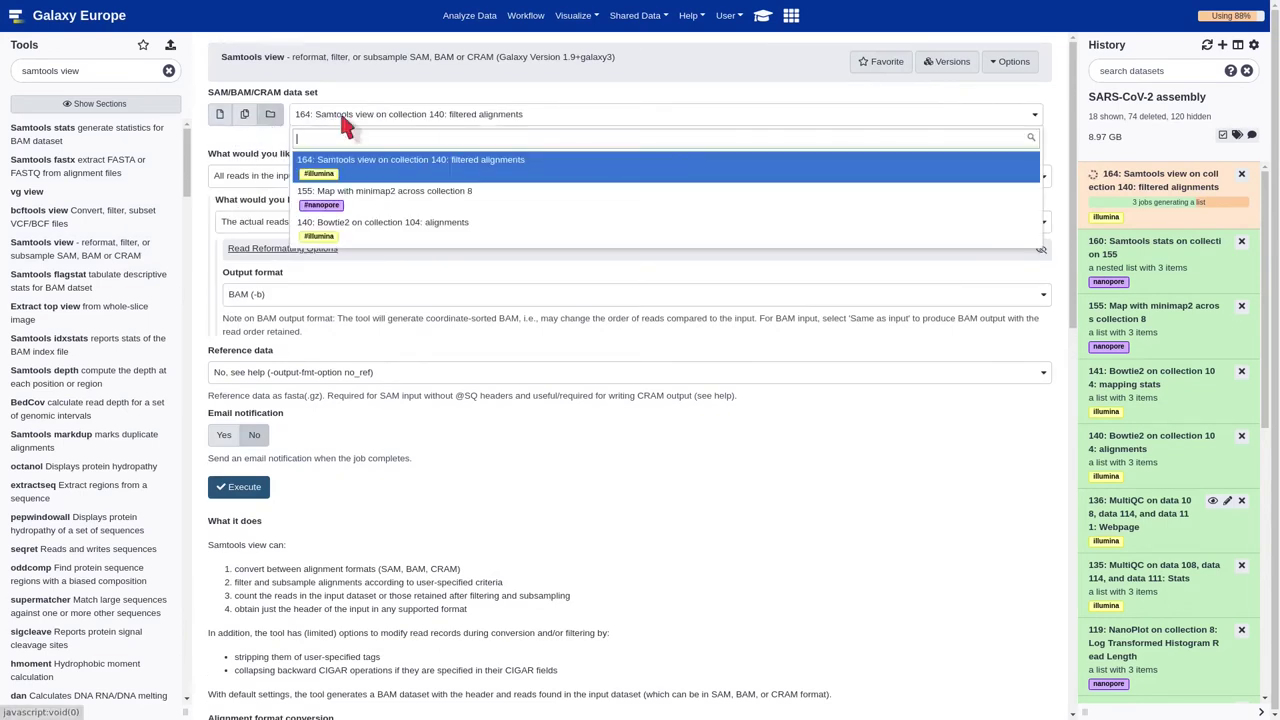
click(358, 206)
Filter to reads flagged 'Read is unmapped' and run Samtools view
click(335, 172)
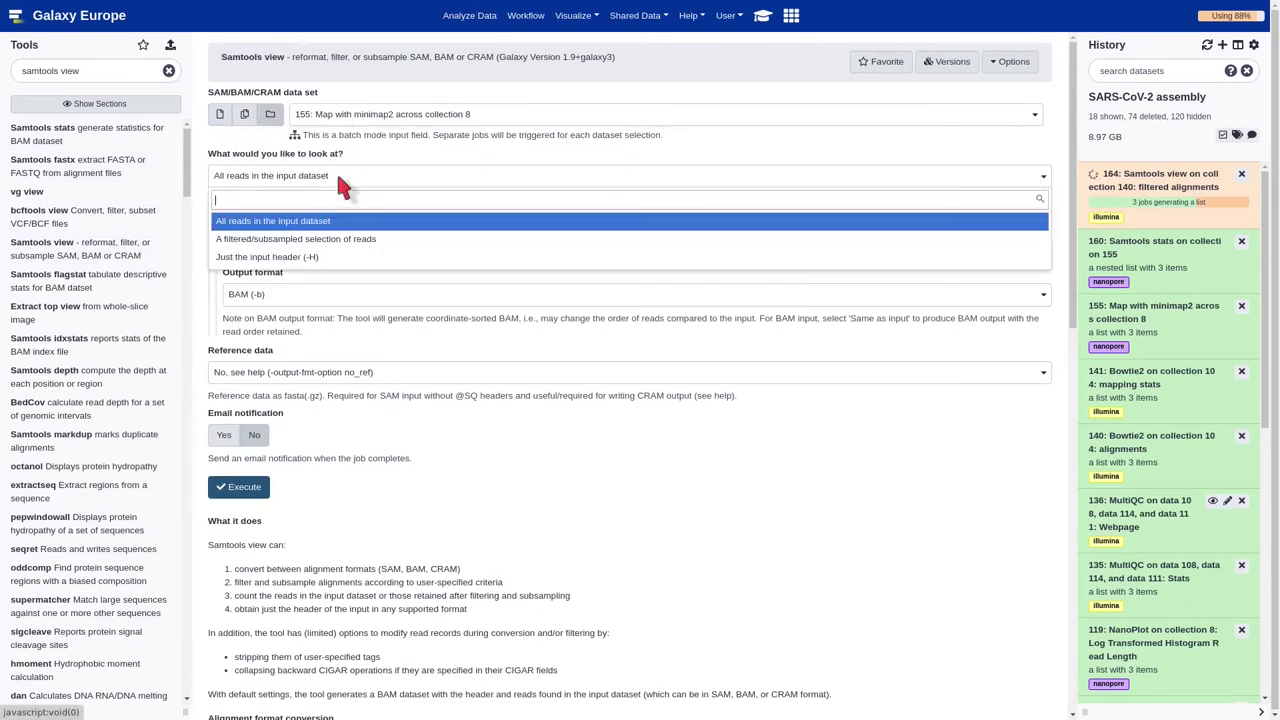
click(330, 240)
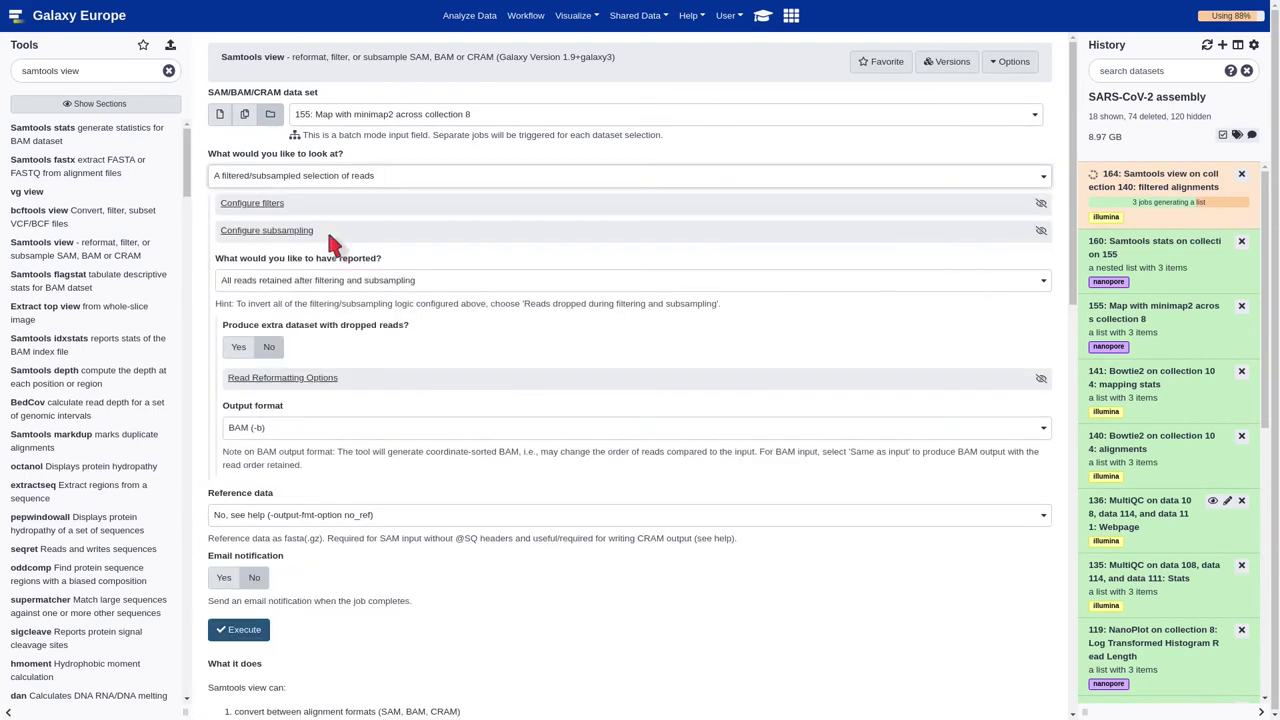
click(268, 205)
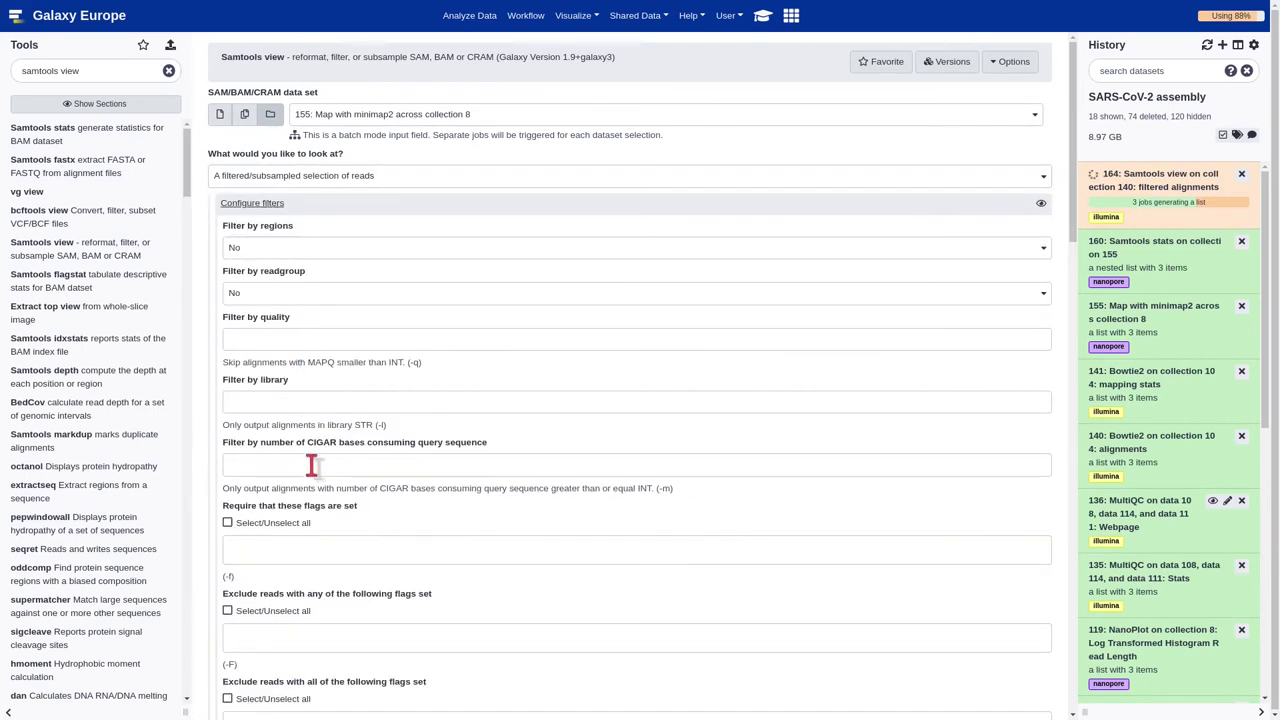
click(289, 549)
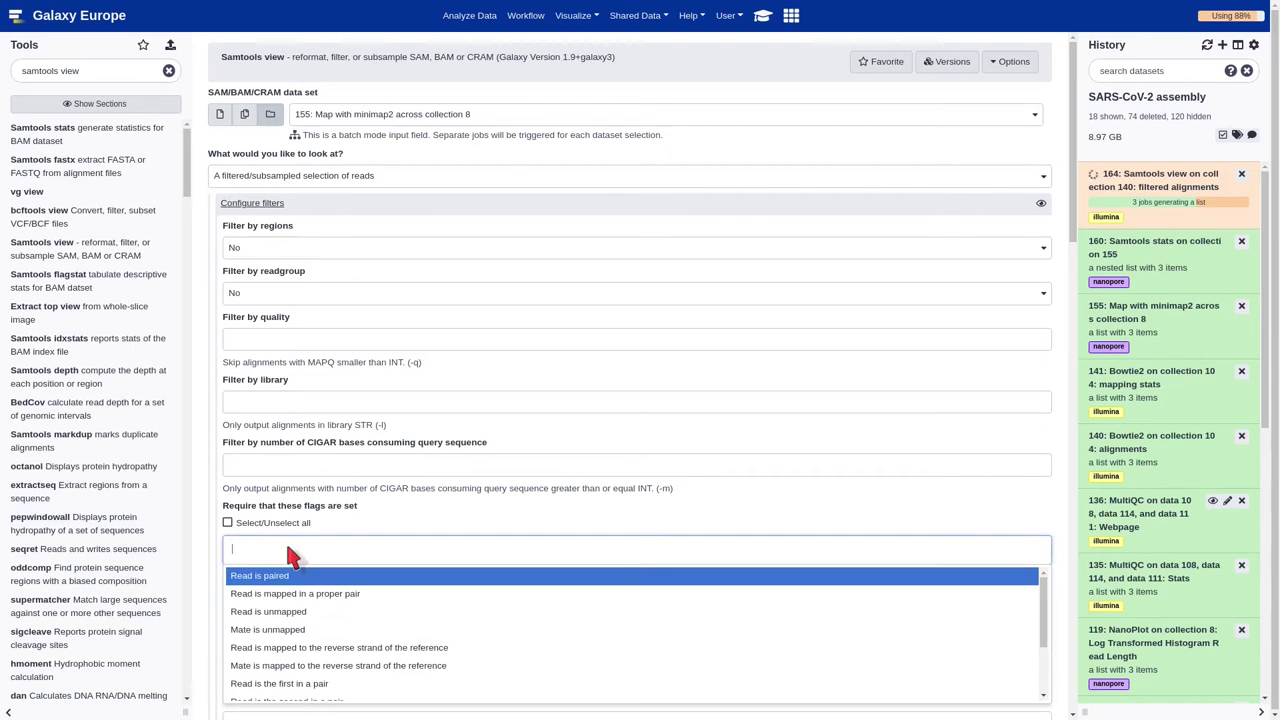
text(read)
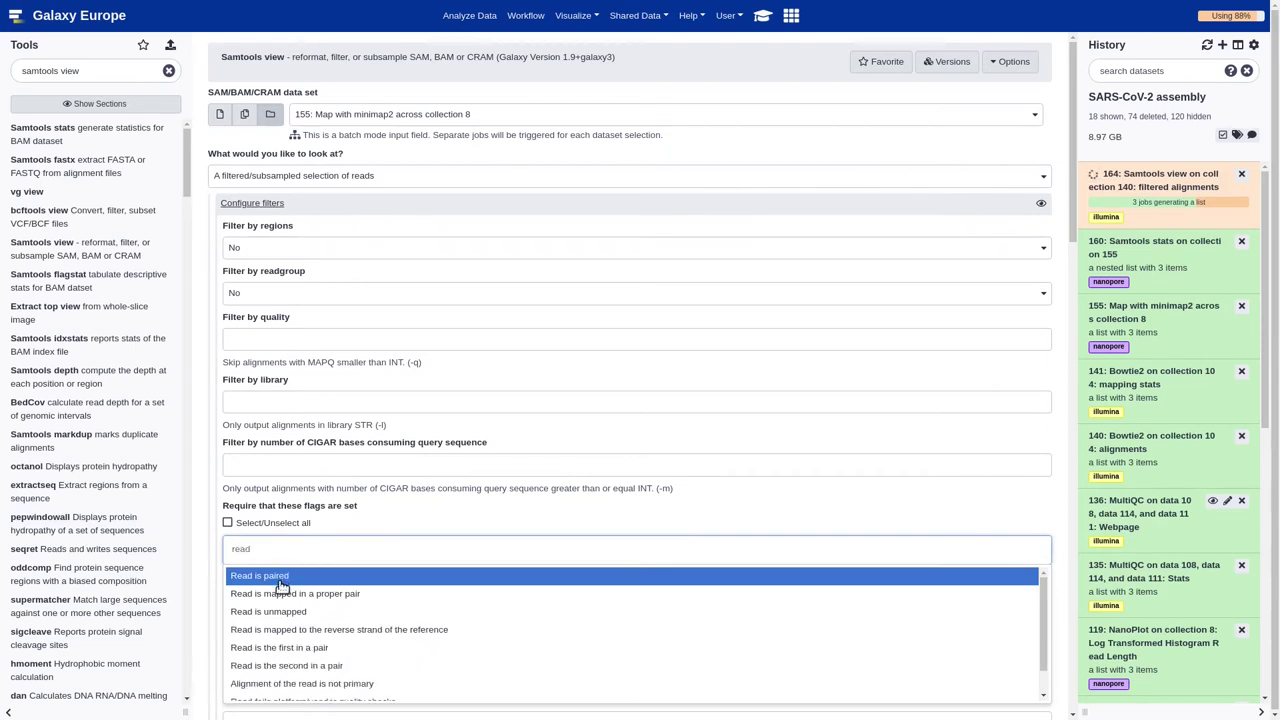
click(277, 611)
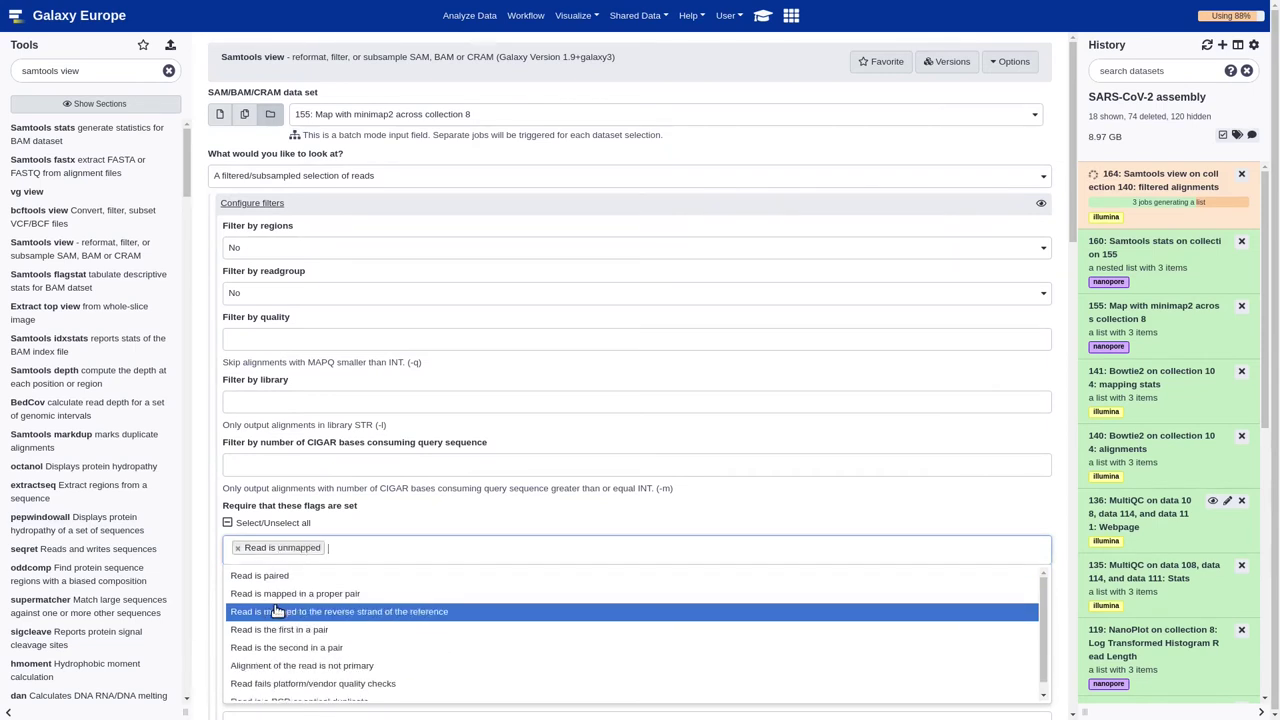
click(392, 530)
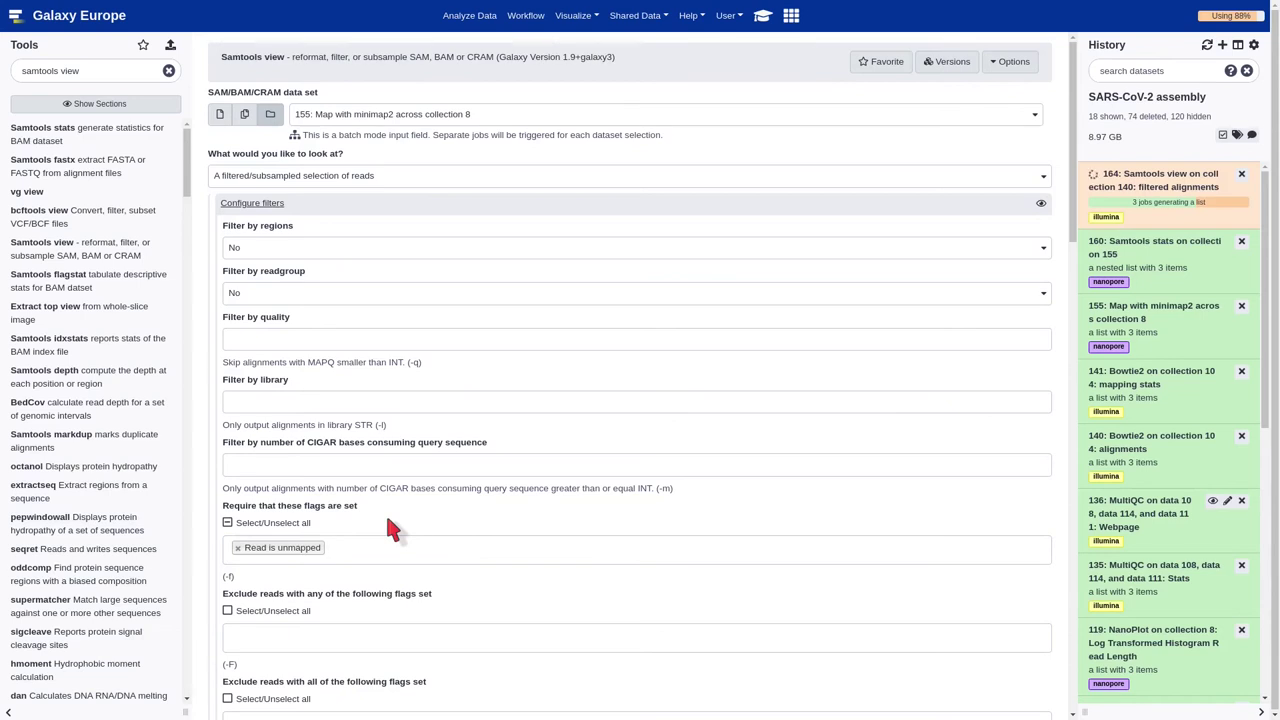
scroll(388, 519, down, 3)
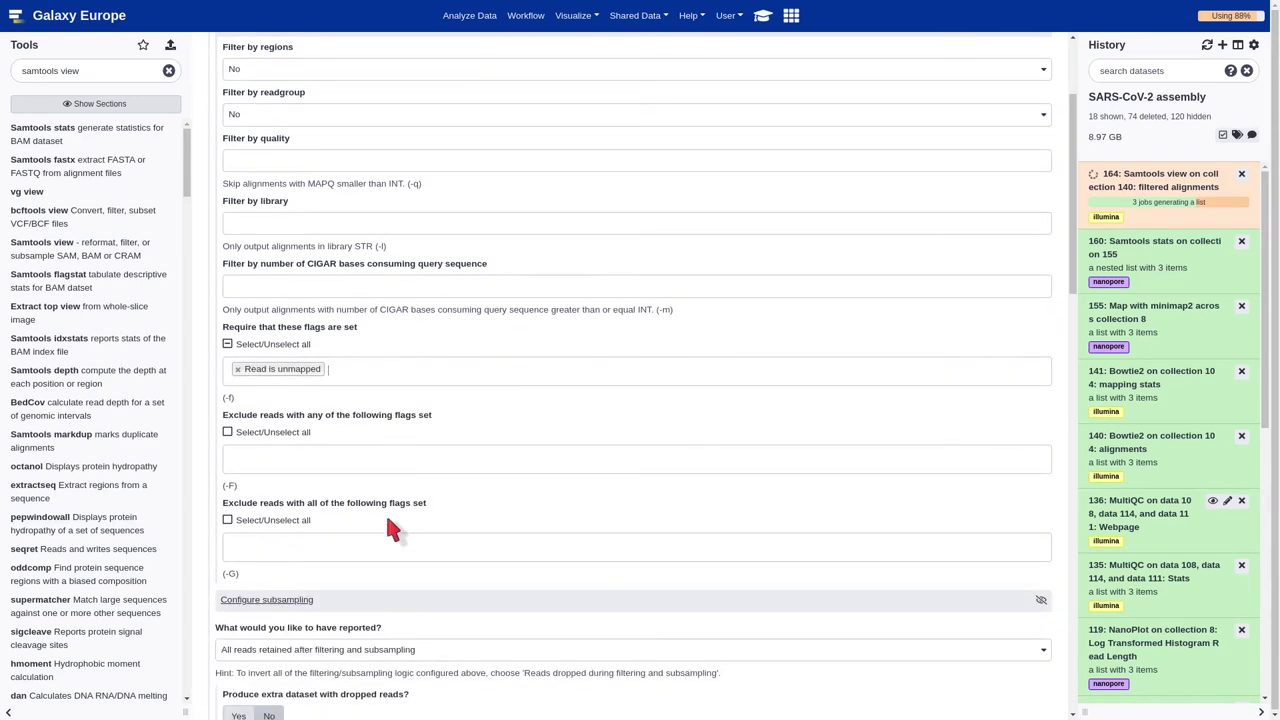
scroll(388, 519, down, 4)
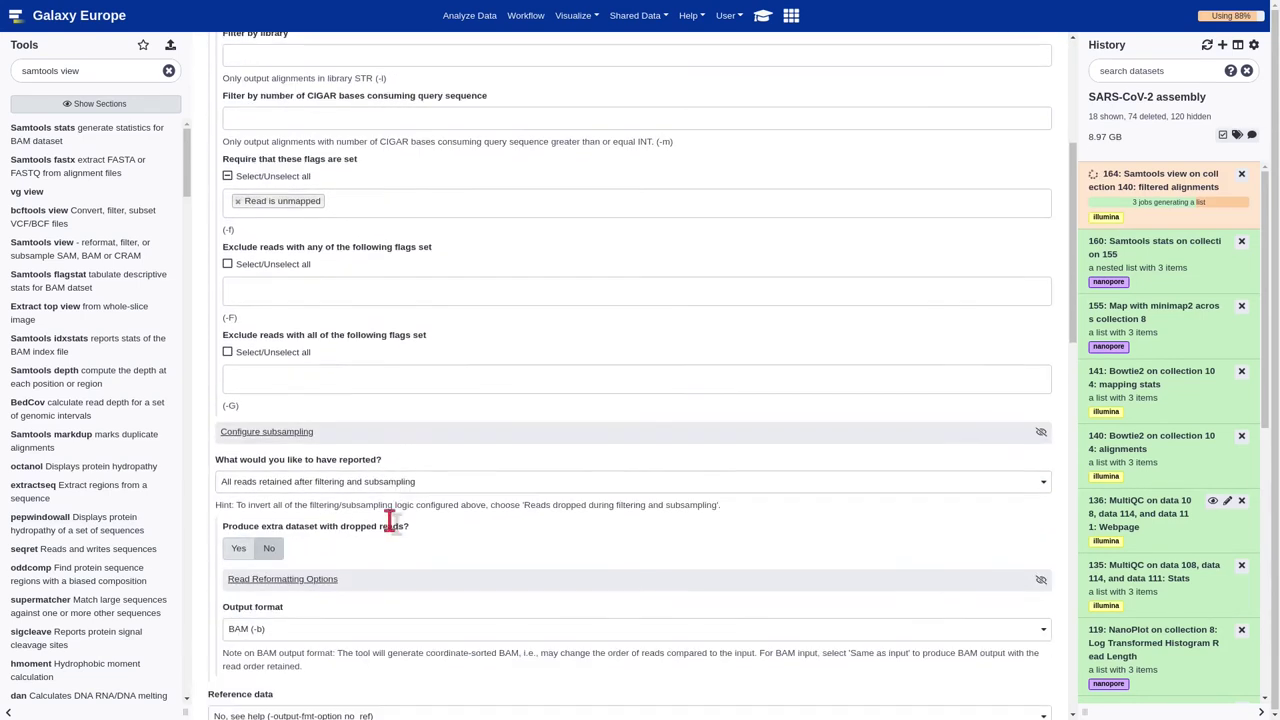
scroll(390, 520, down, 3)
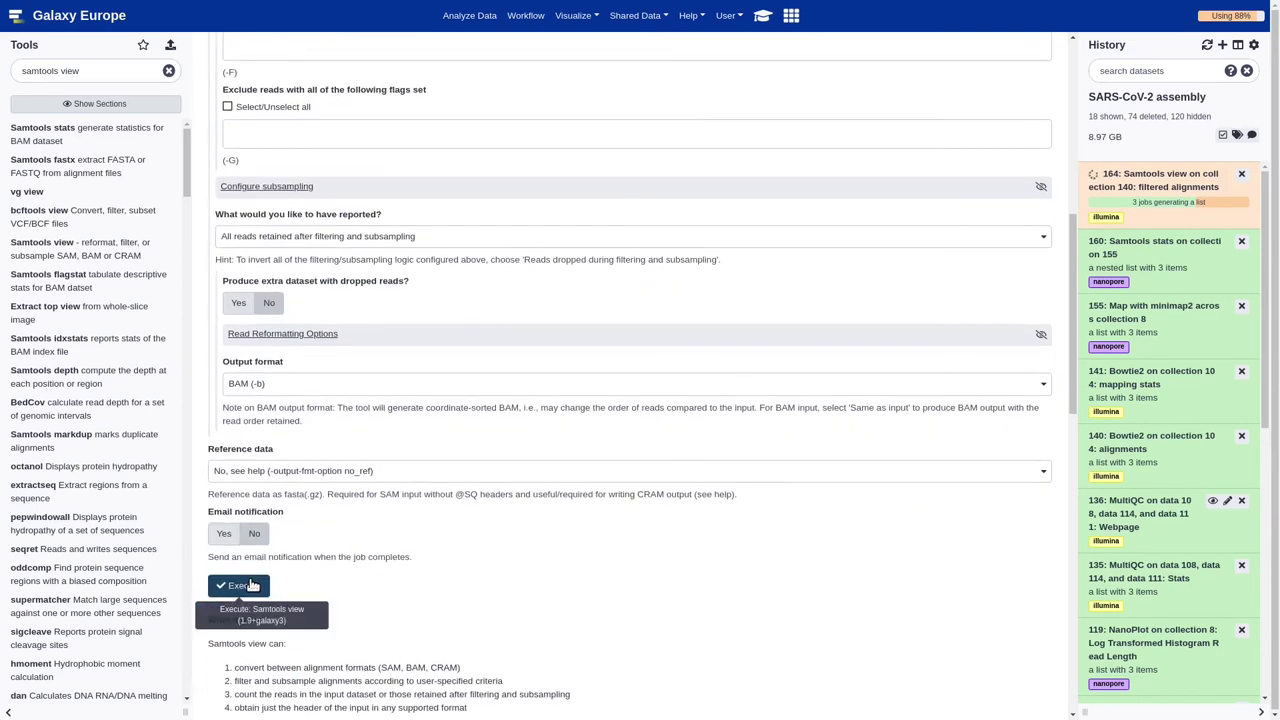
click(252, 584)
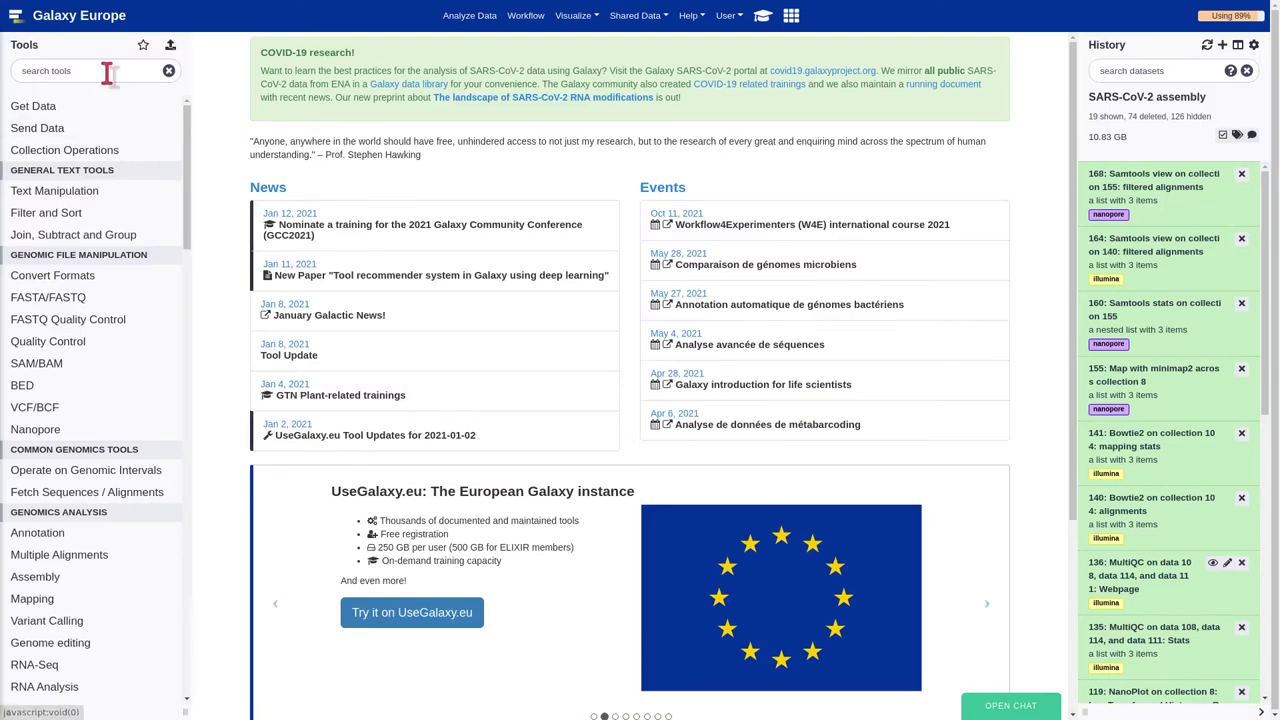
Open Samtools fastx with the filtered Illumina collection 164 as input
click(107, 73)
text(samtools )
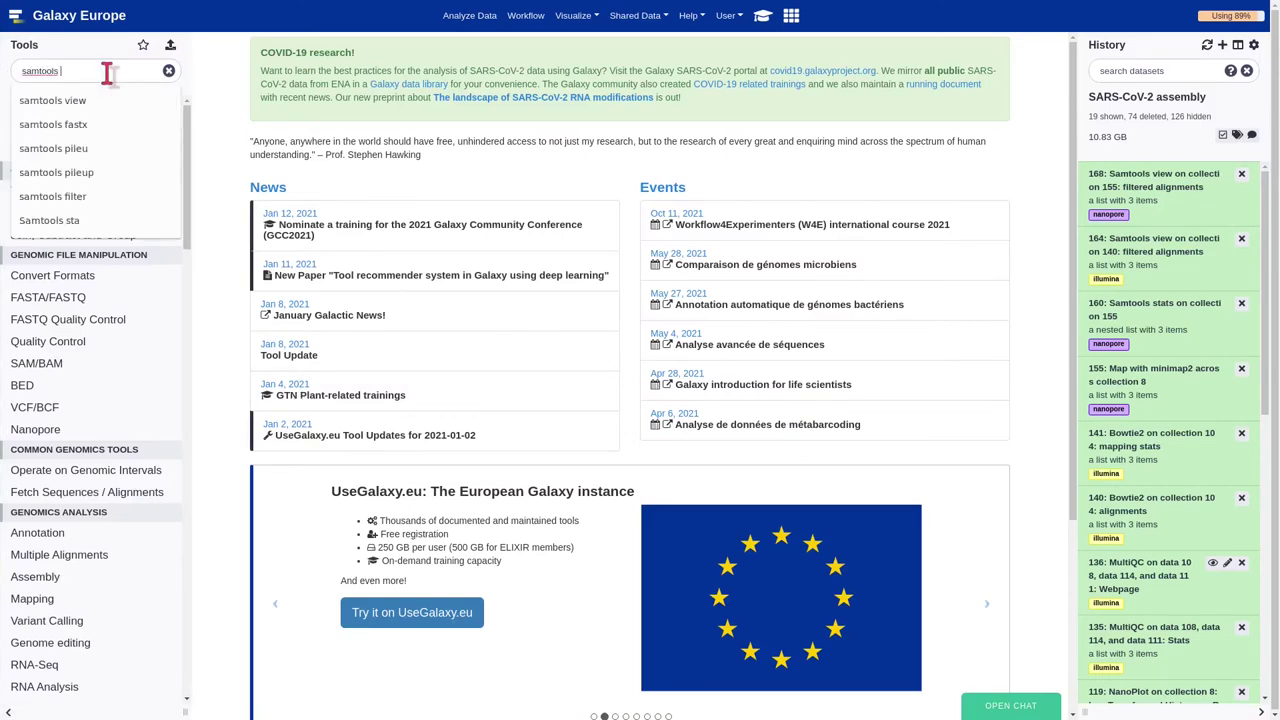
text(fast)
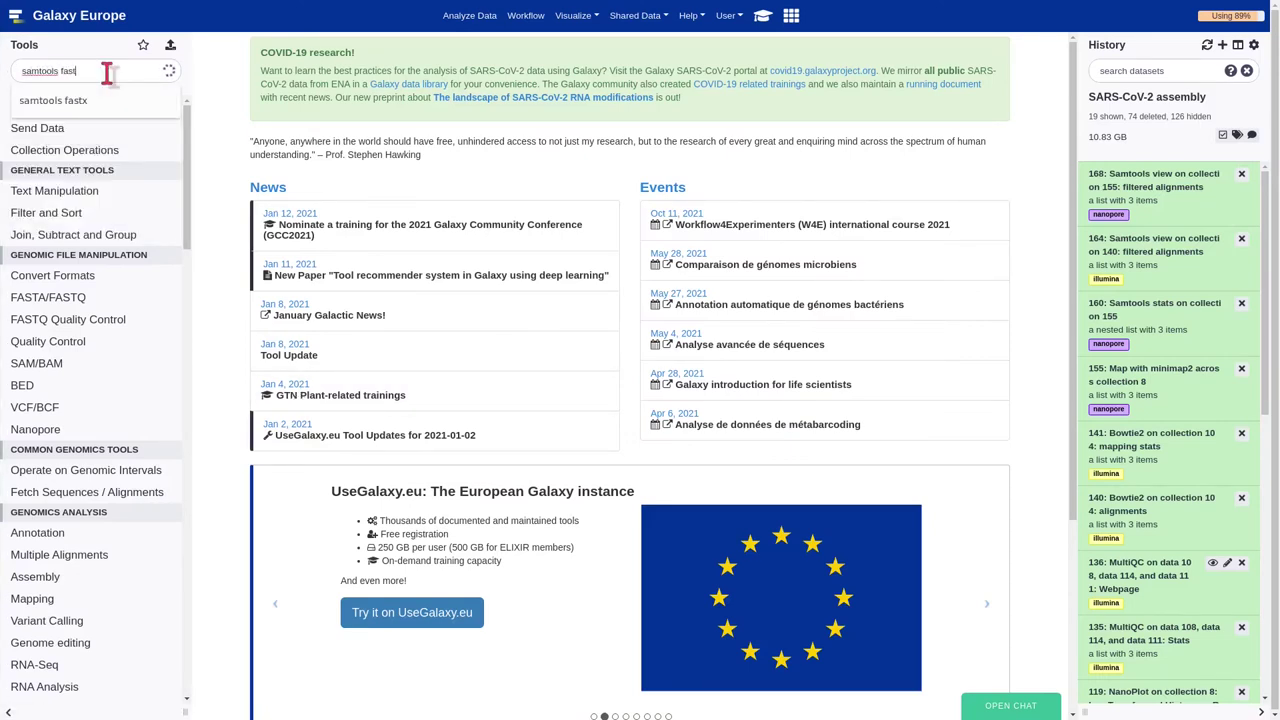
text(x)
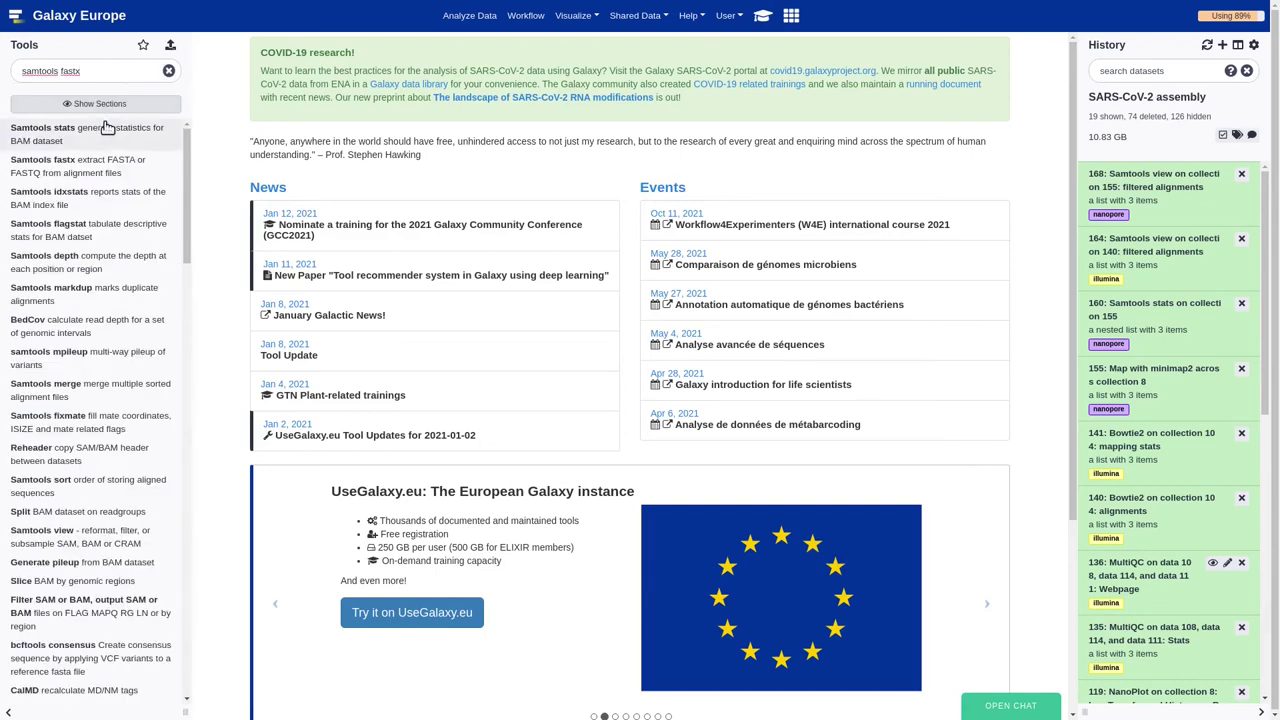
click(97, 170)
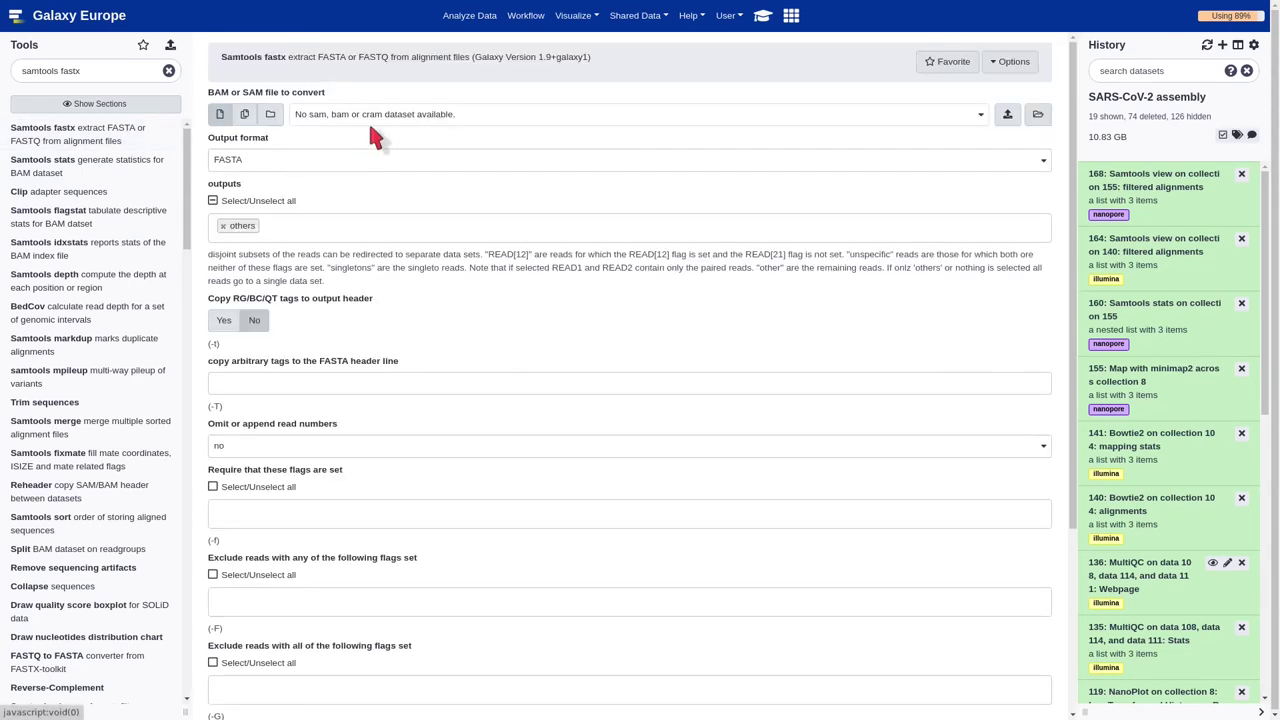
click(270, 114)
click(336, 118)
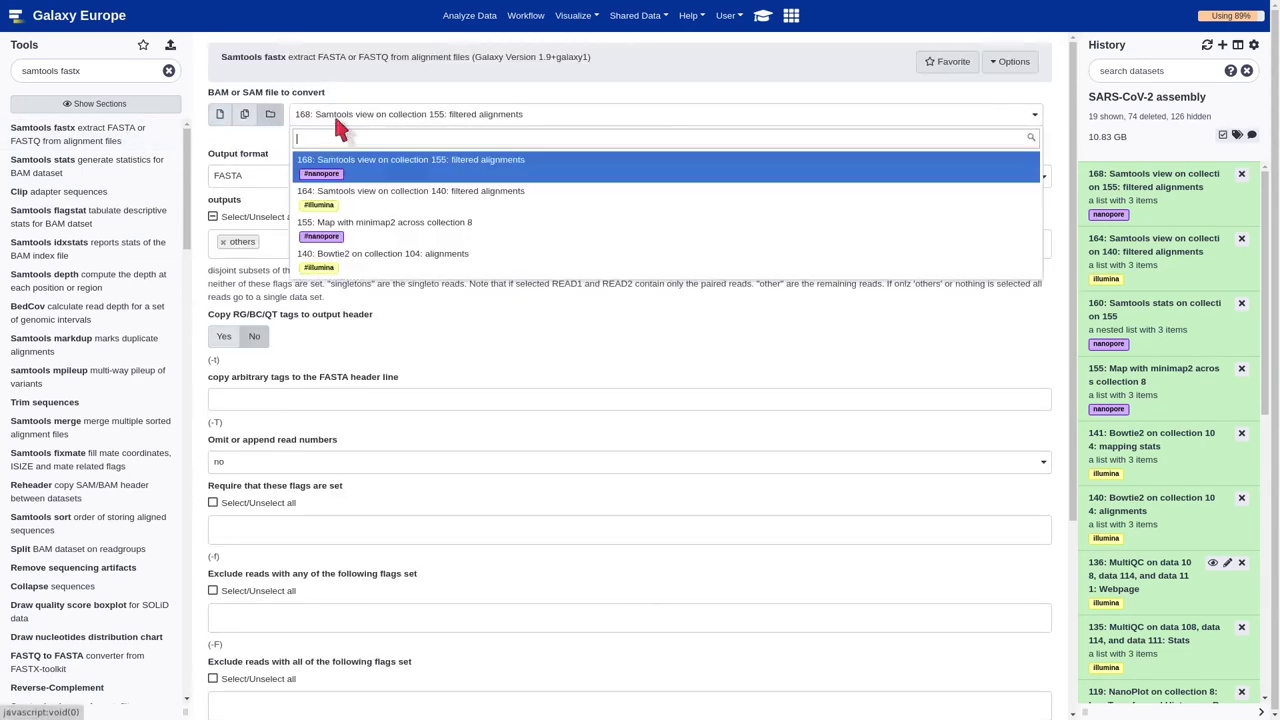
click(342, 197)
Set compressed FASTQ output with READ1 and READ2 subsets only, and run the conversion
click(314, 174)
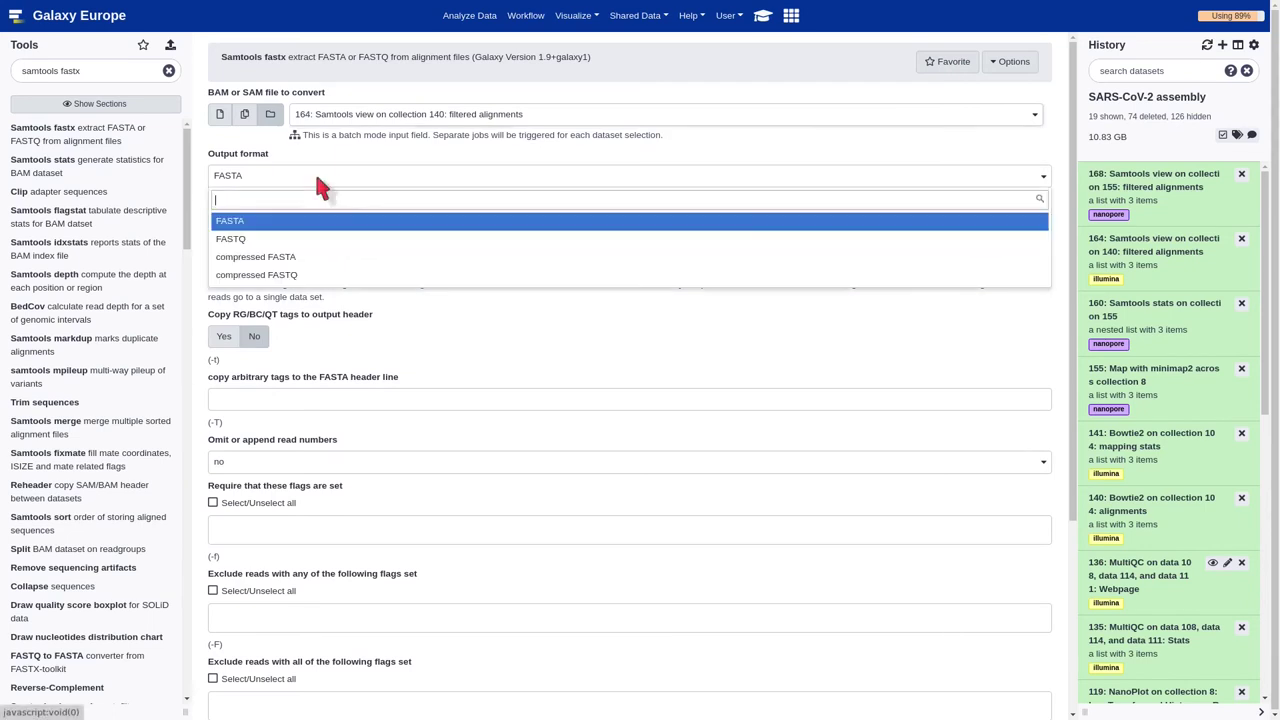
click(290, 274)
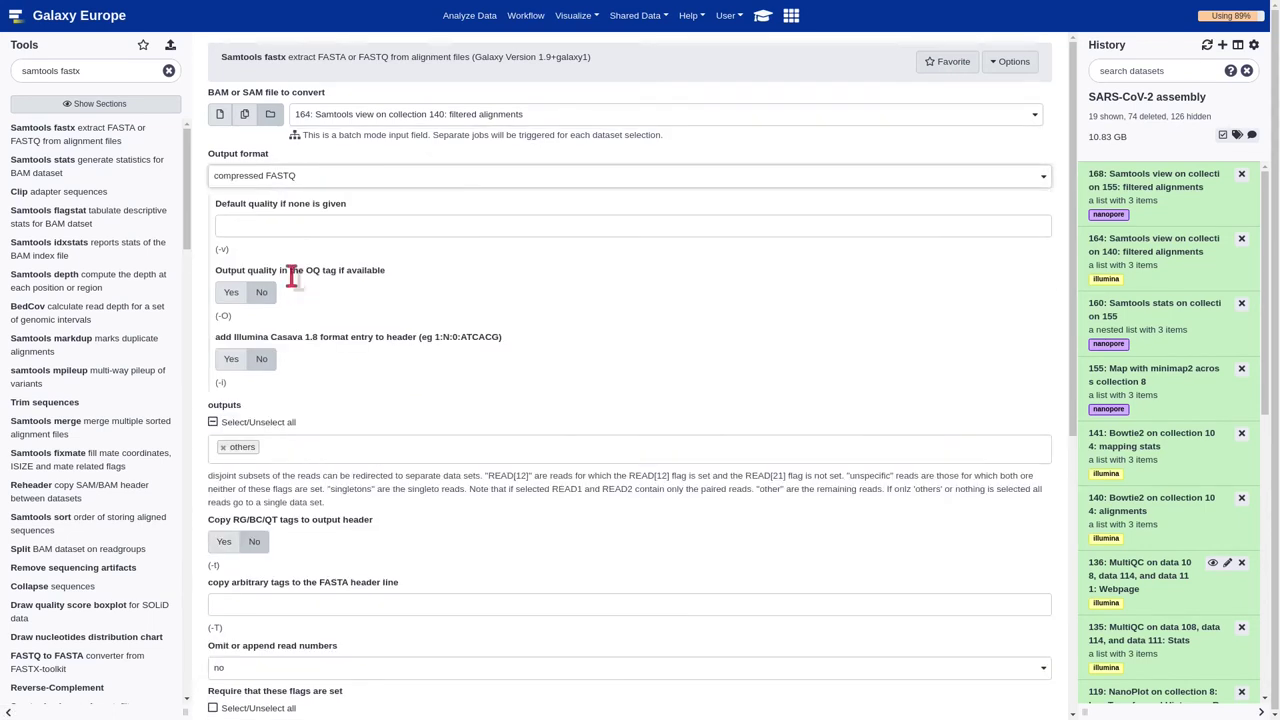
click(223, 447)
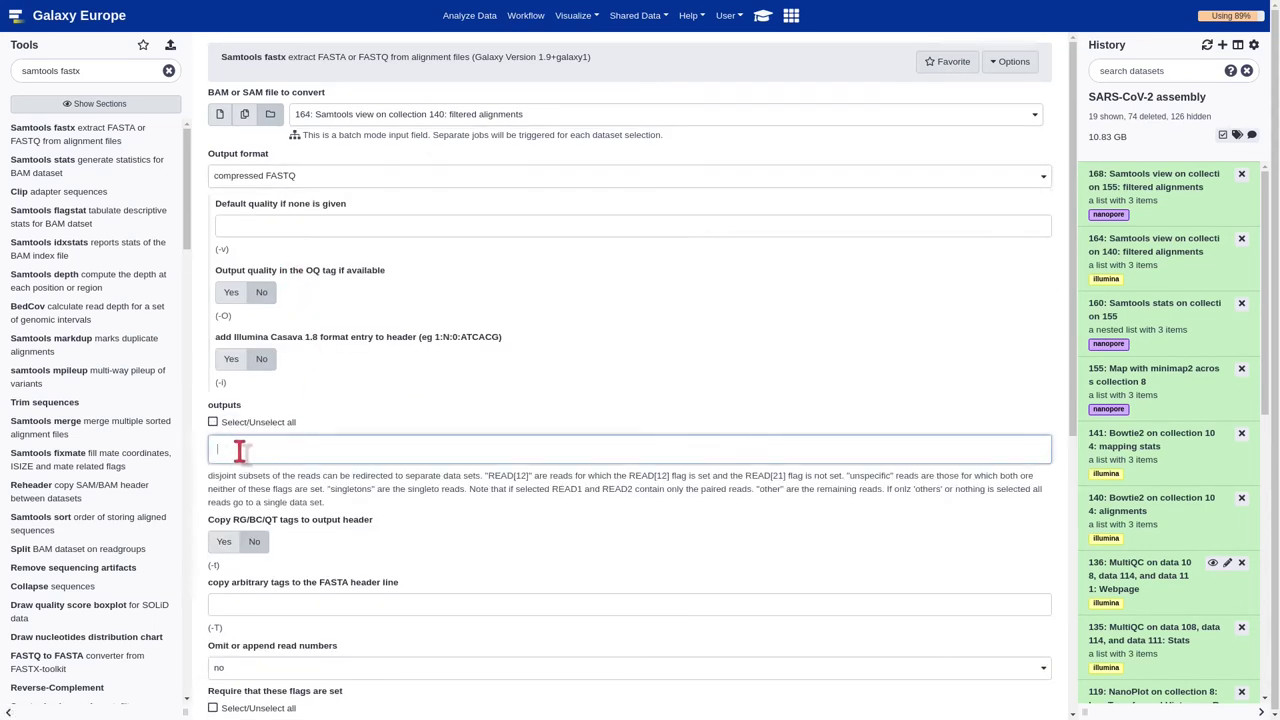
click(240, 449)
click(245, 493)
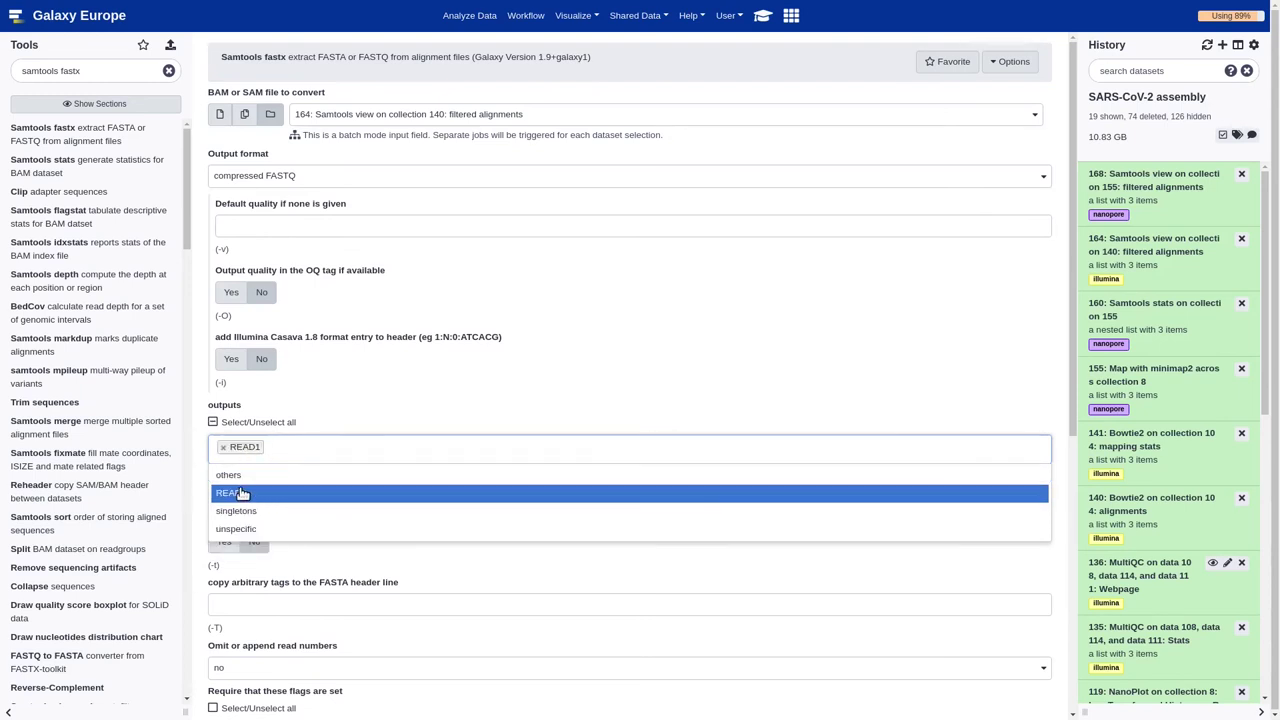
click(240, 493)
click(390, 543)
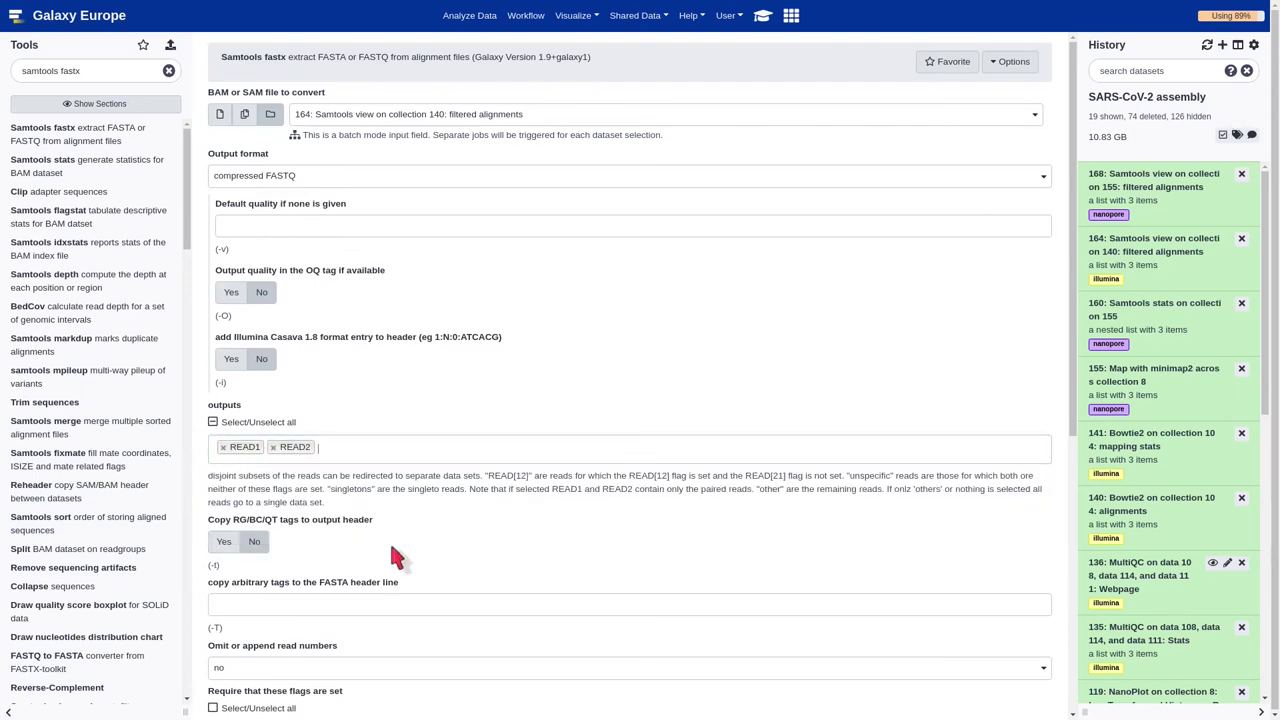
scroll(393, 550, down, 5)
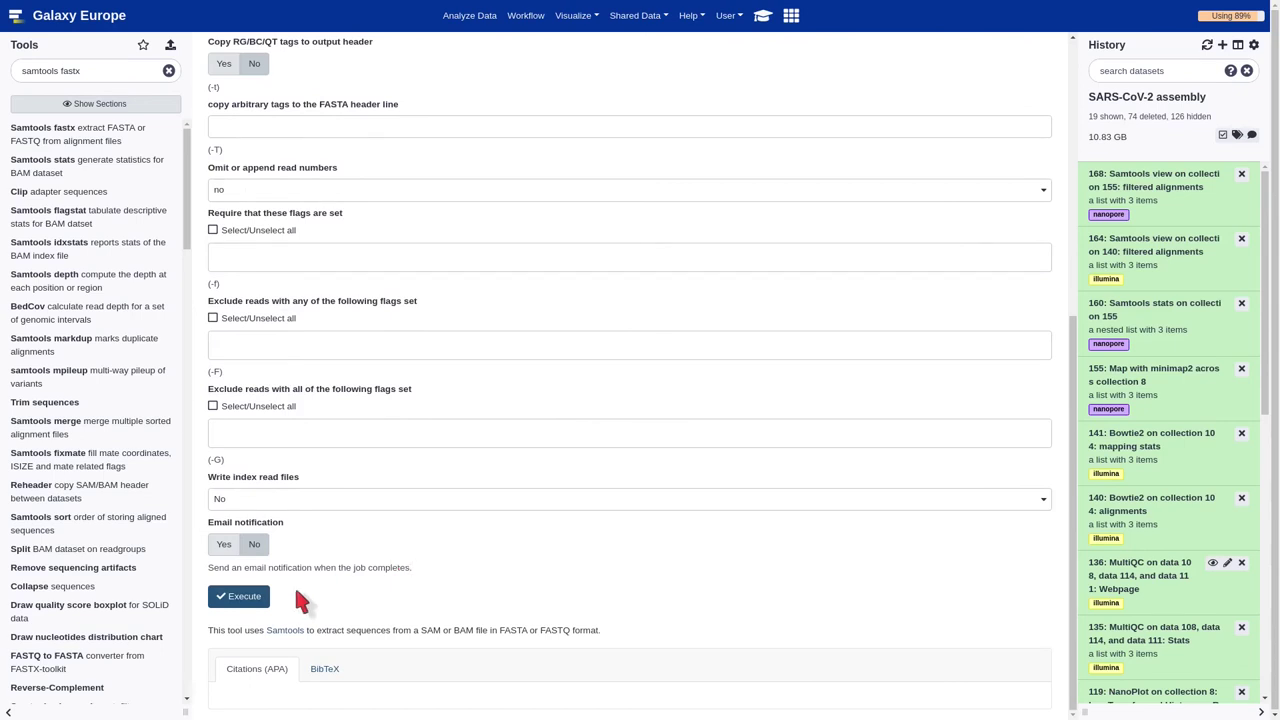
click(250, 596)
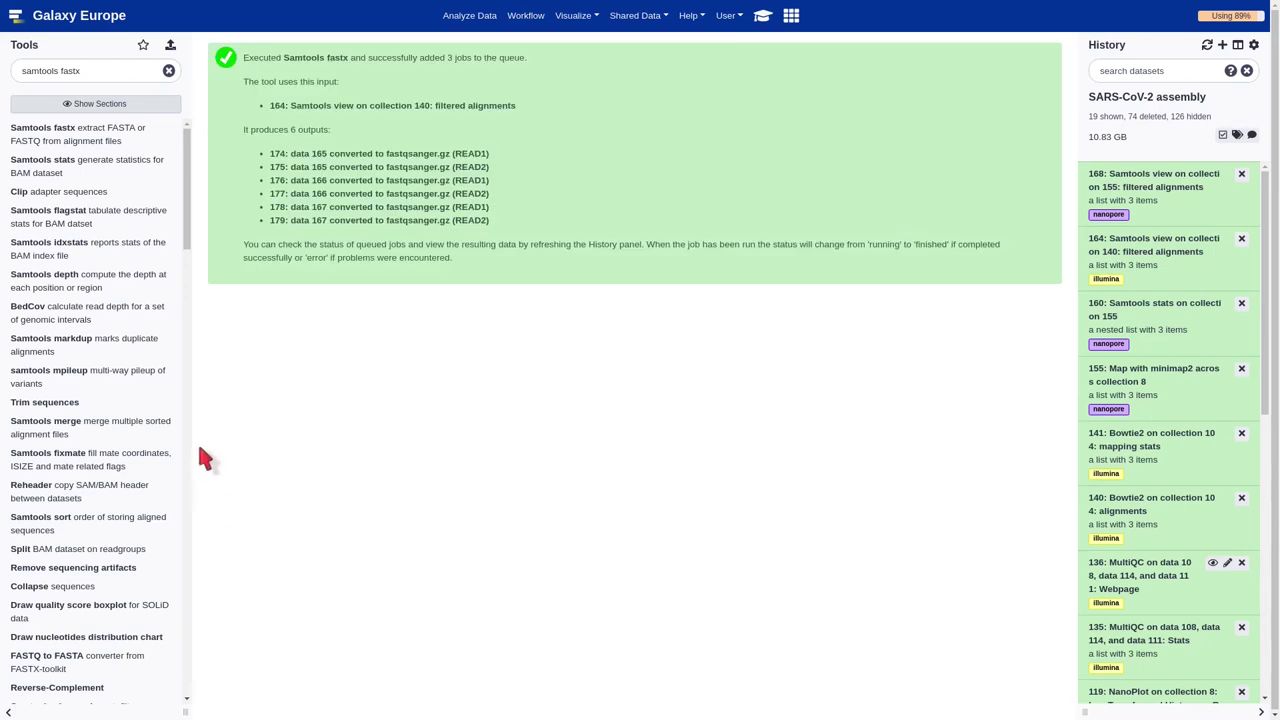
Reopen Samtools fastx with nanopore collection 168 as input and compressed FASTQ output
click(90, 140)
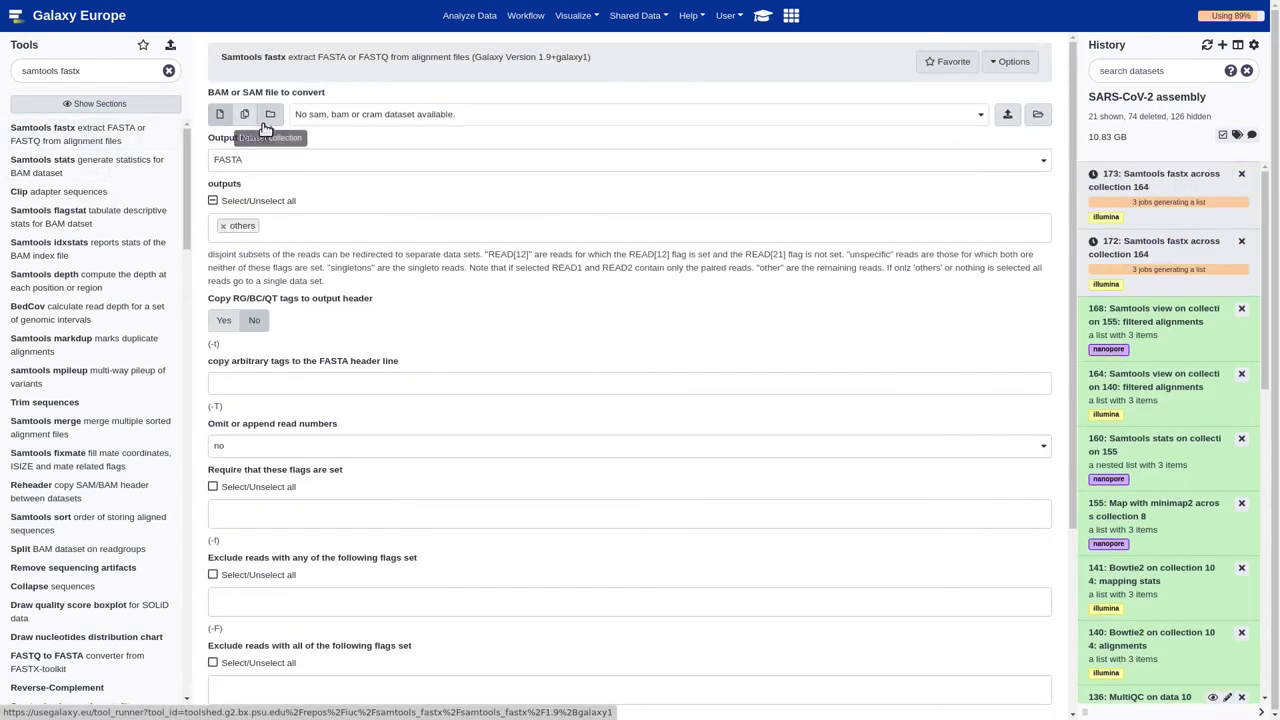
click(265, 120)
click(320, 116)
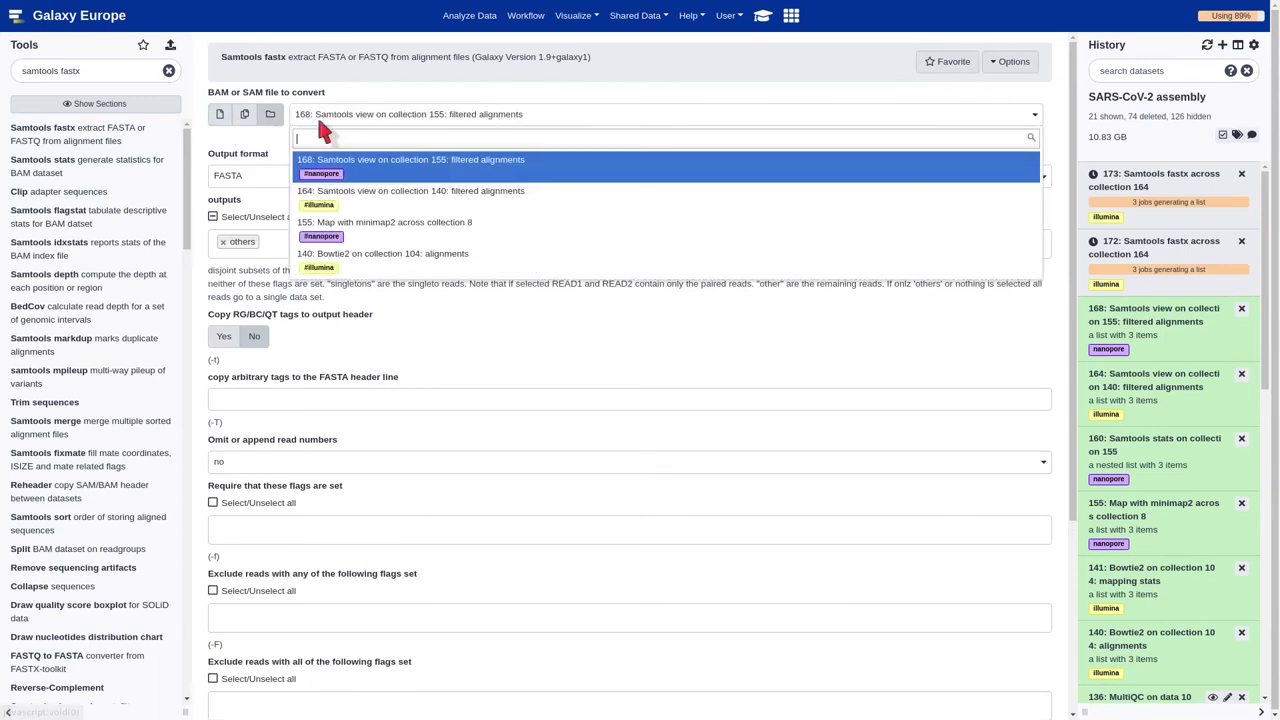
click(386, 166)
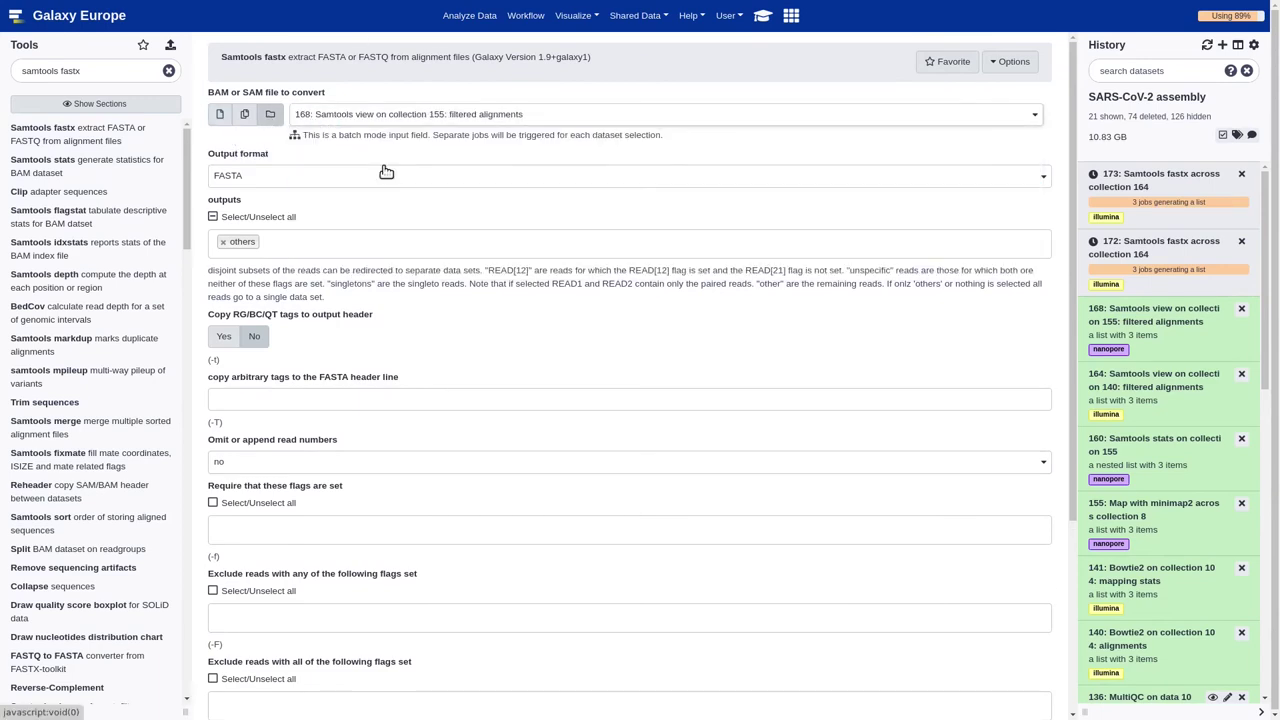
click(340, 186)
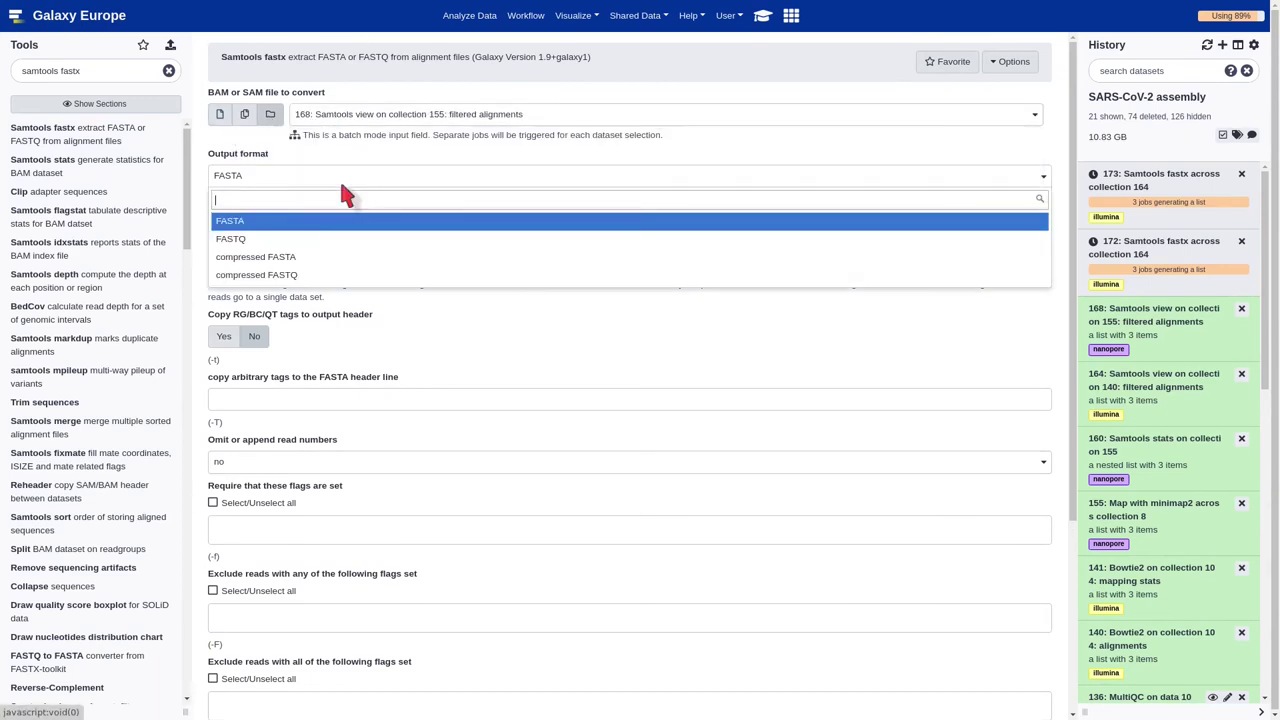
click(316, 278)
Output only the unspecific reads and run the conversion on collection 168
scroll(368, 280, down, 2)
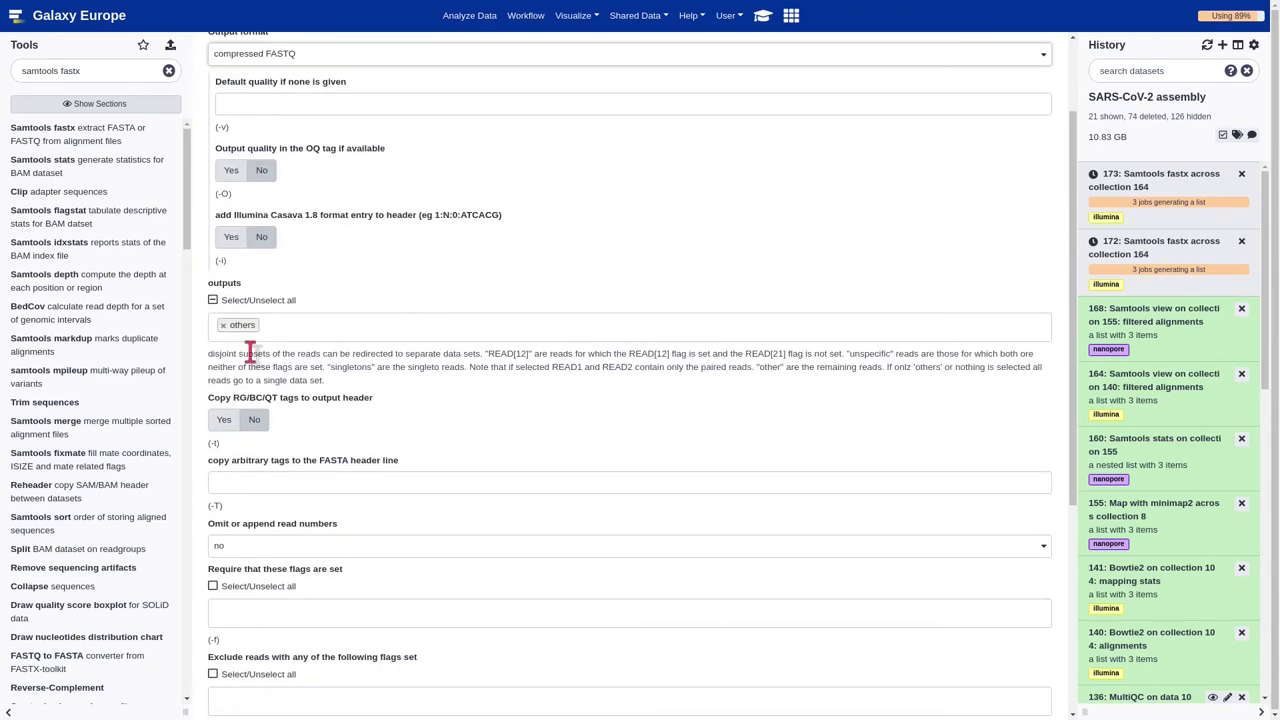
click(223, 325)
click(240, 330)
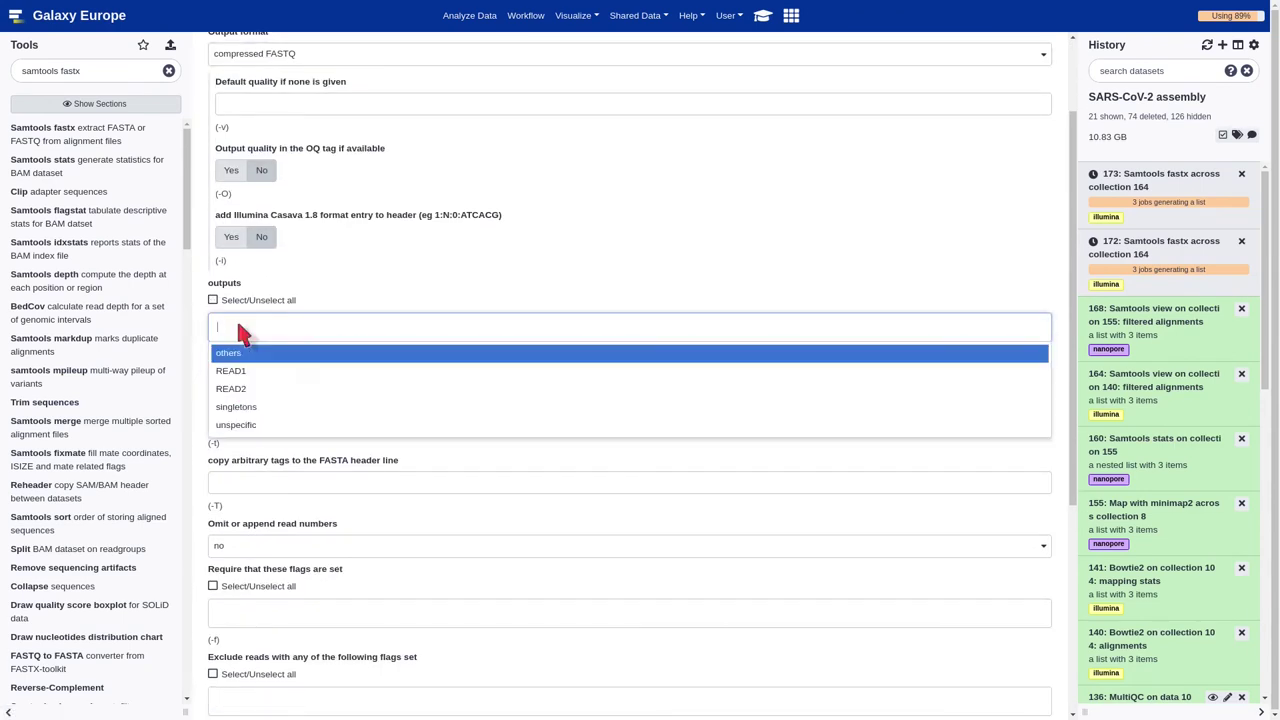
click(235, 427)
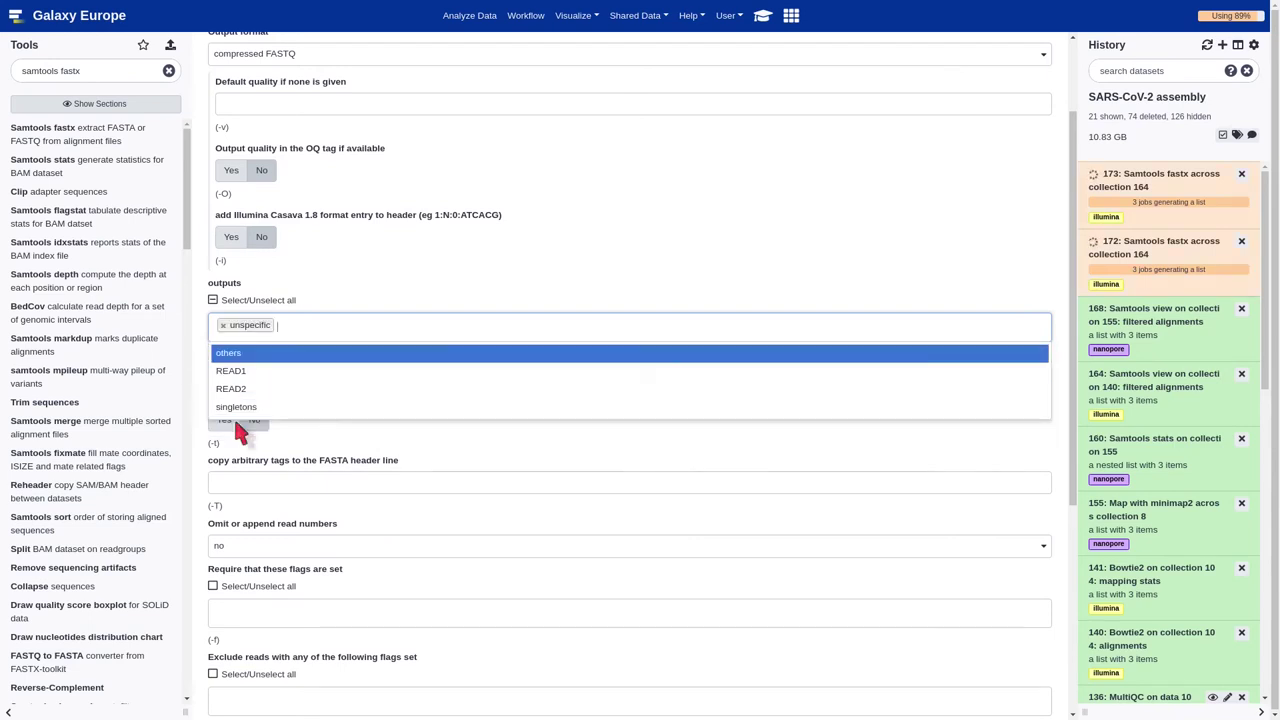
click(382, 444)
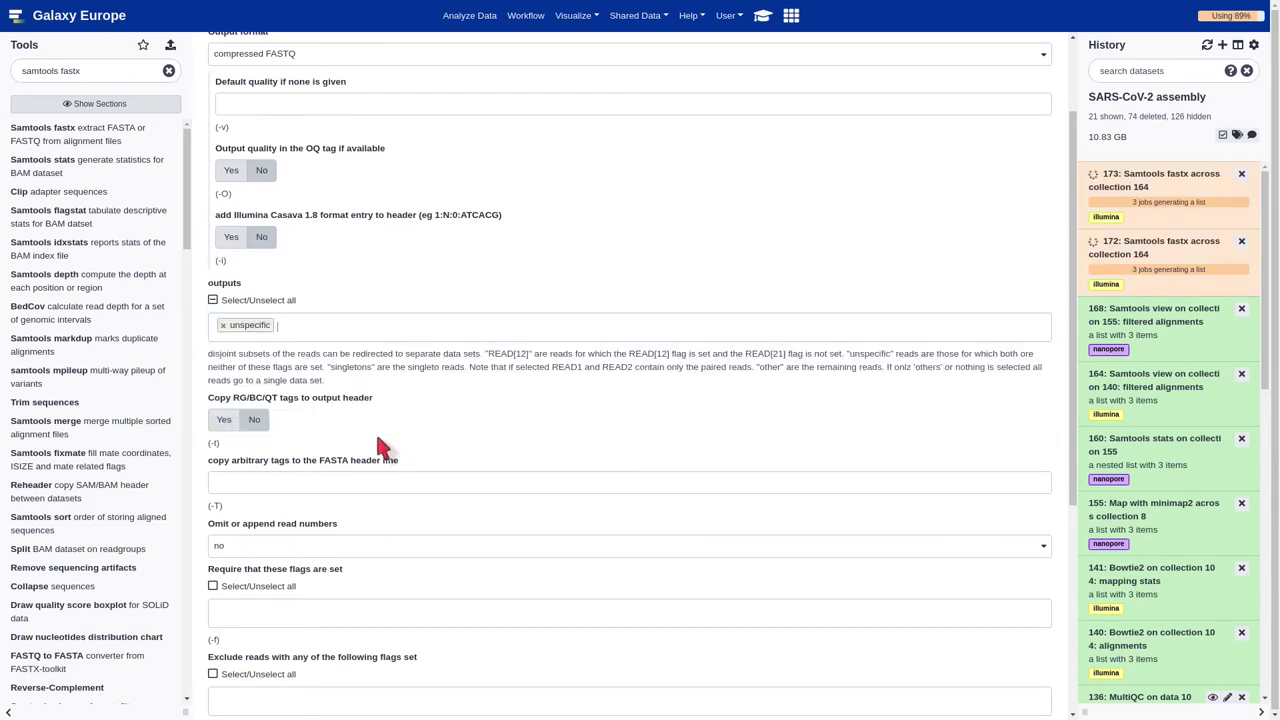
scroll(380, 447, down, 5)
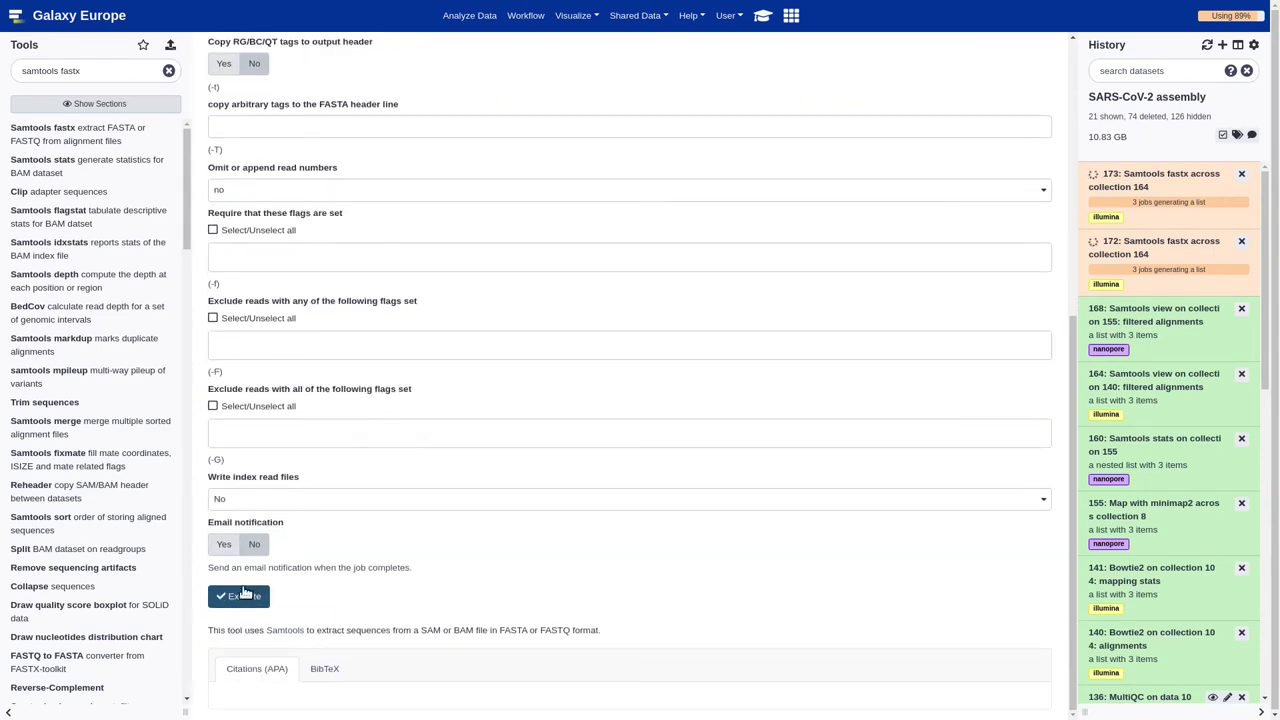
click(243, 592)
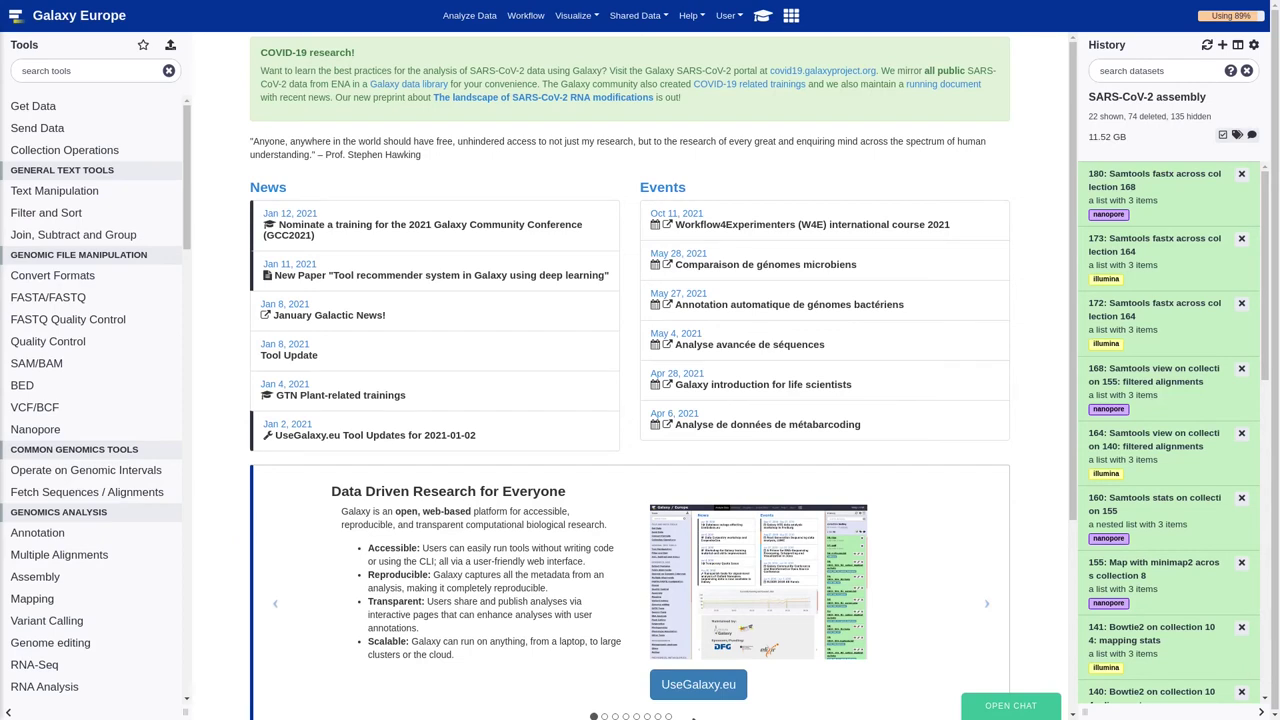
Run Collapse Collection on fastx collection 172 to merge it into one dataset
click(101, 70)
text(collapse collection)
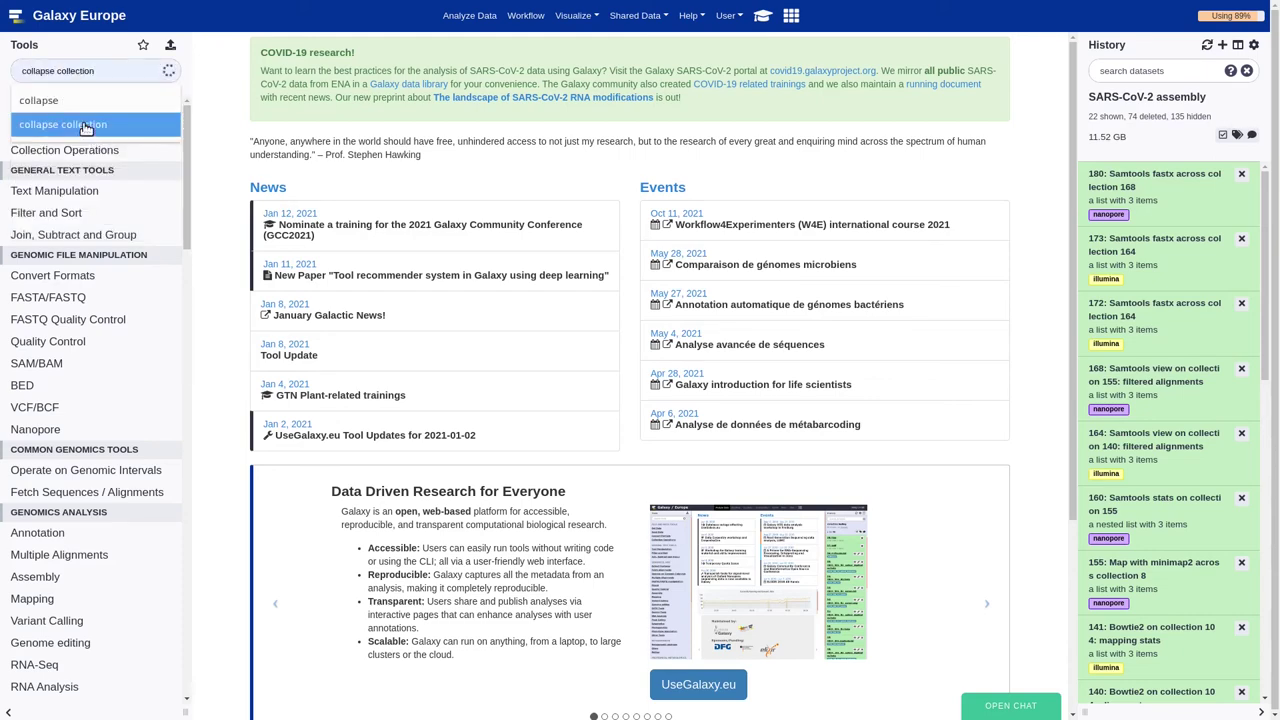
click(88, 124)
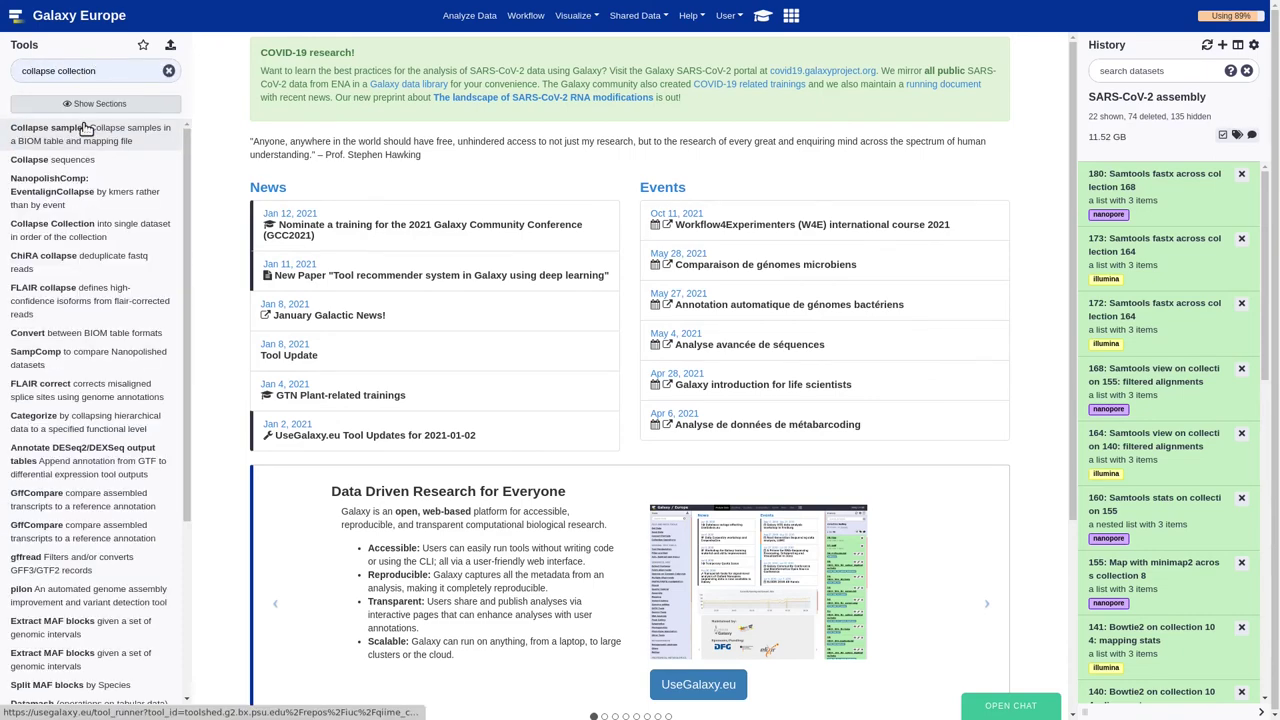
click(133, 140)
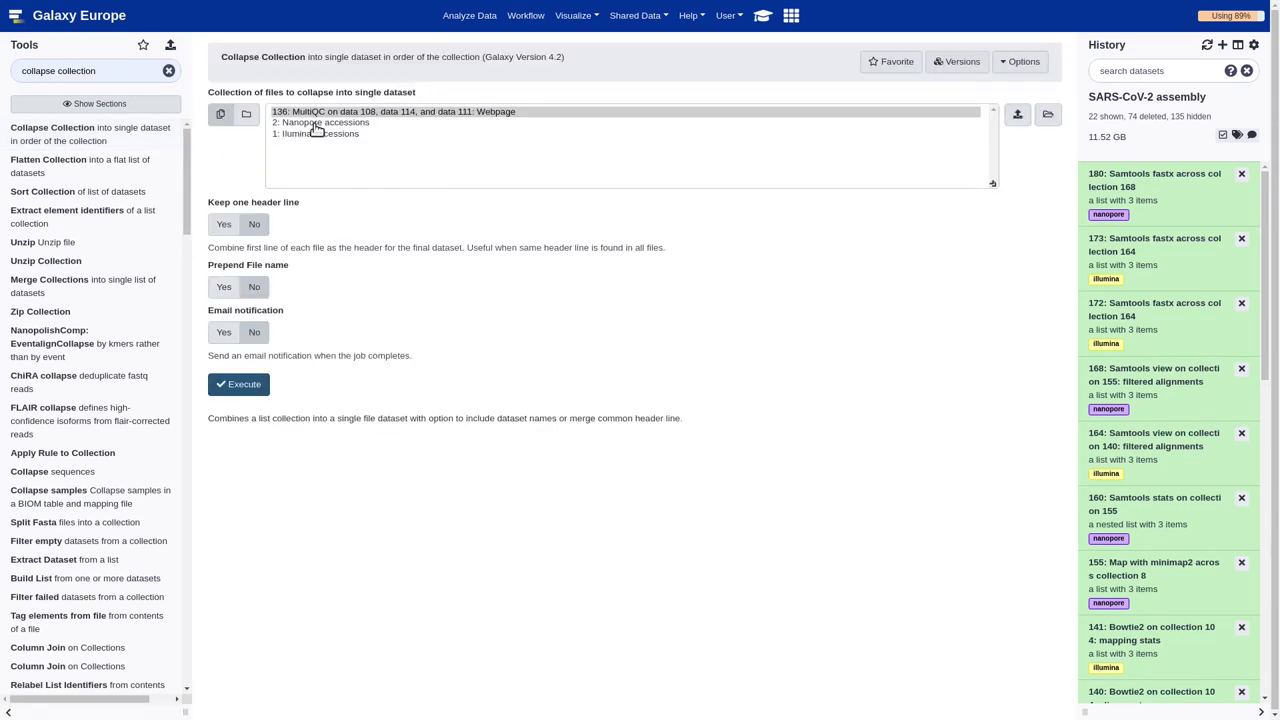
click(246, 114)
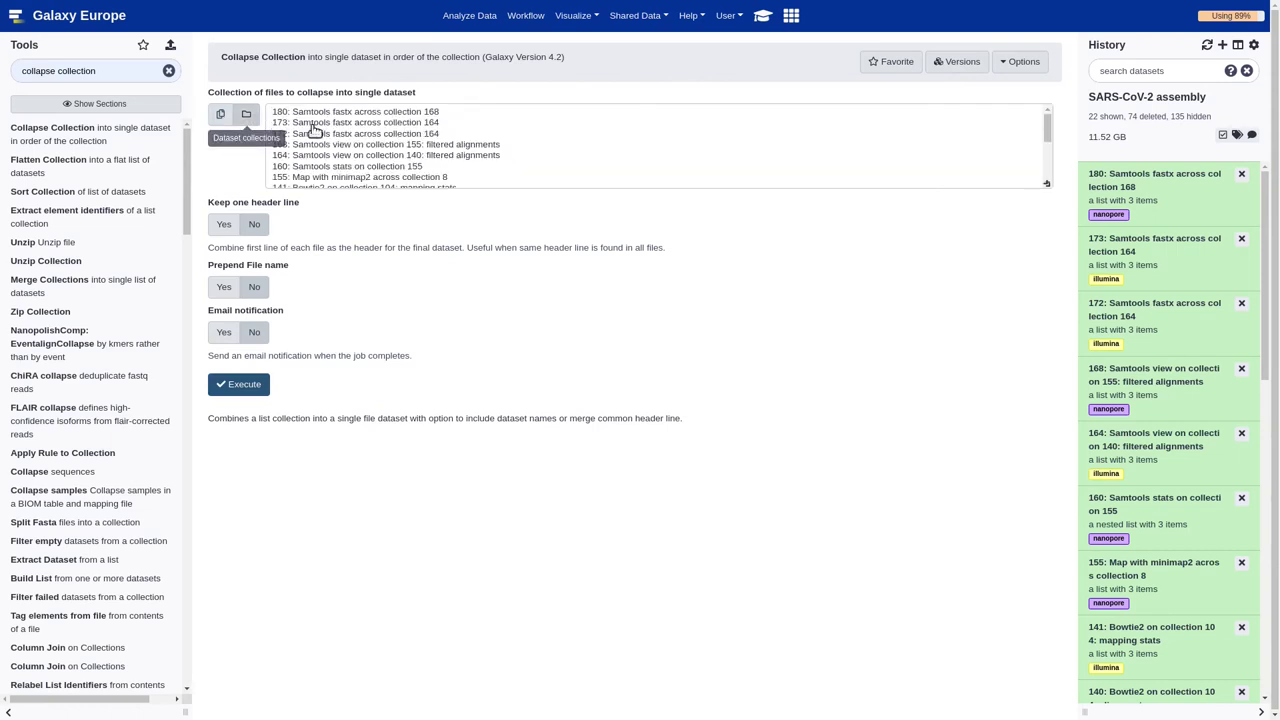
click(380, 135)
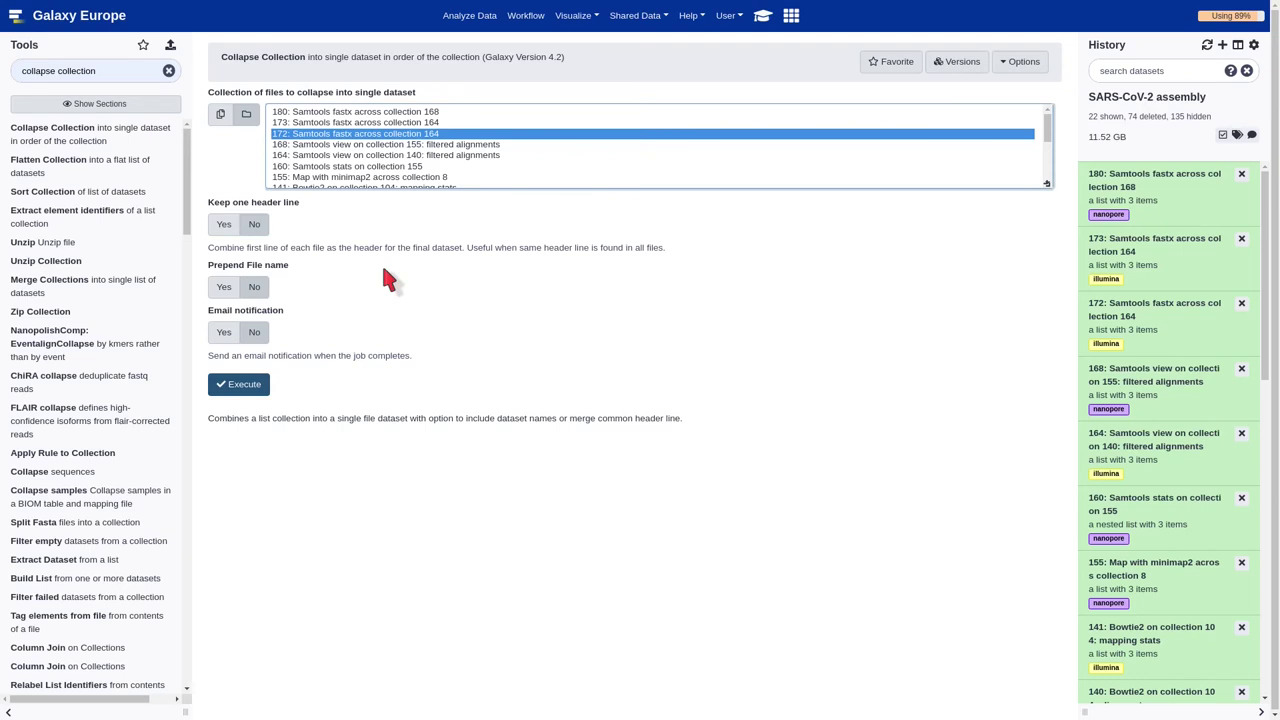
click(239, 384)
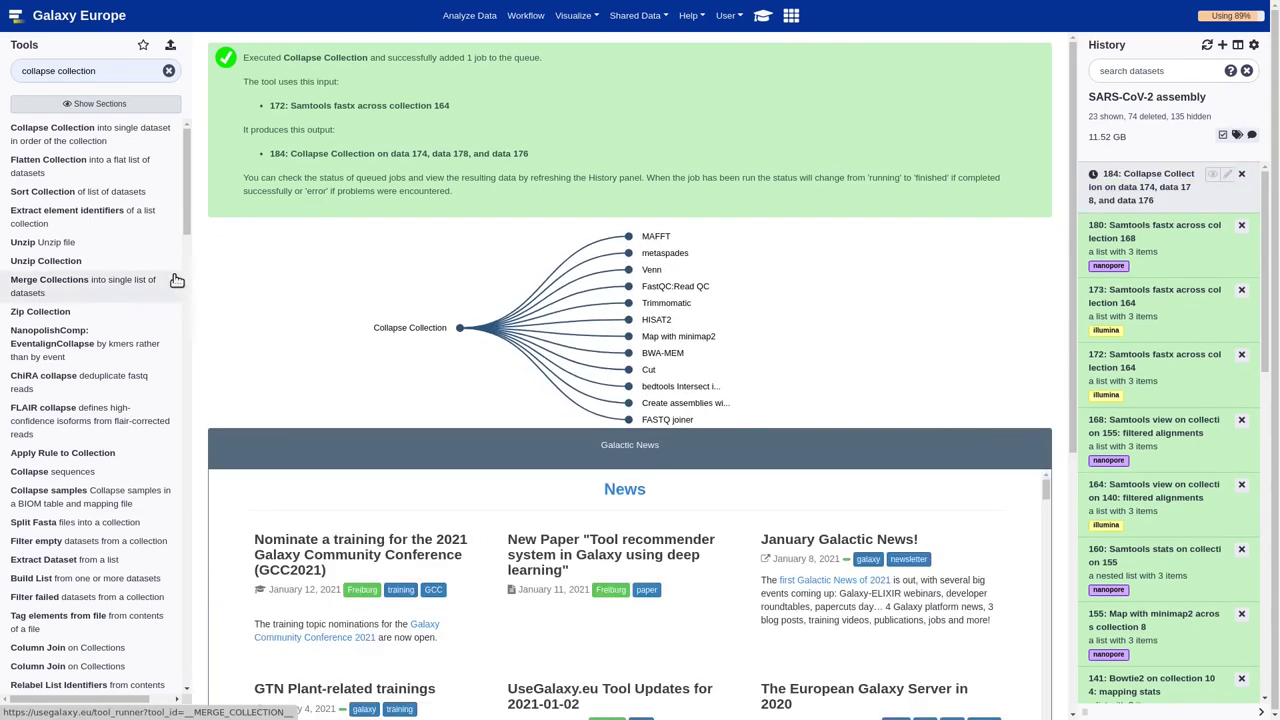
Collapse collection 173 into a single dataset
click(121, 141)
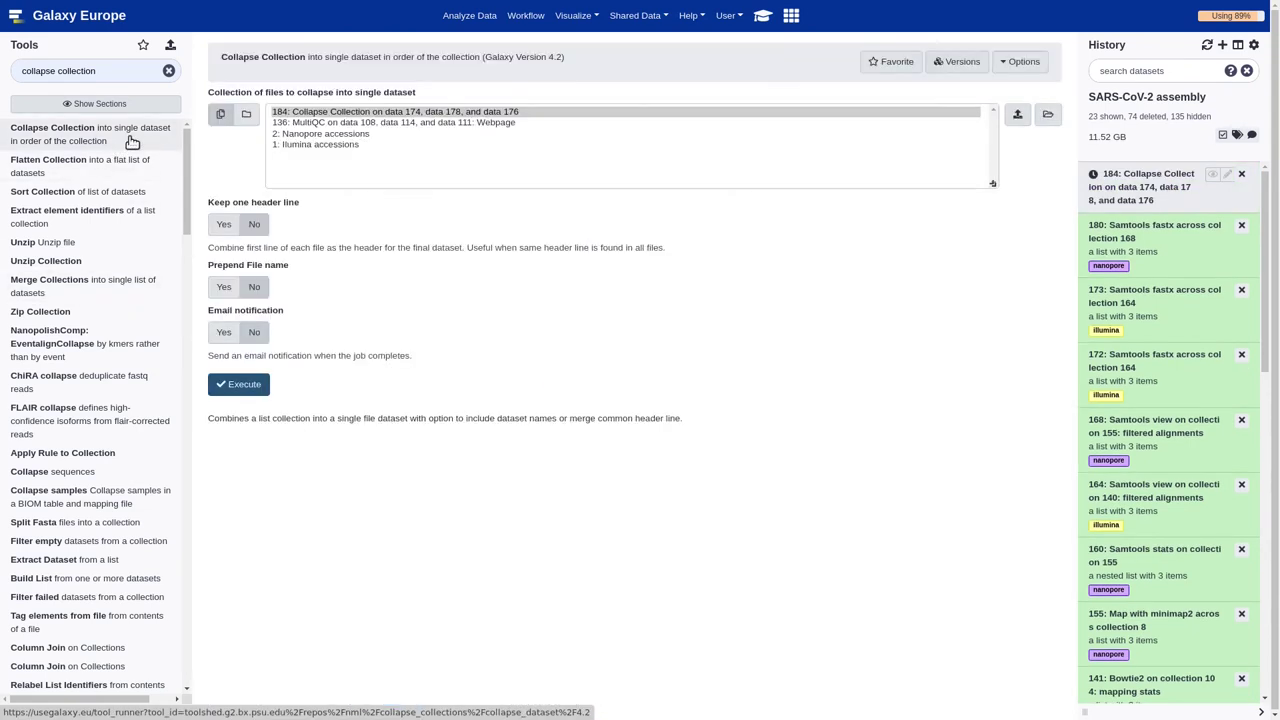
click(247, 115)
click(337, 123)
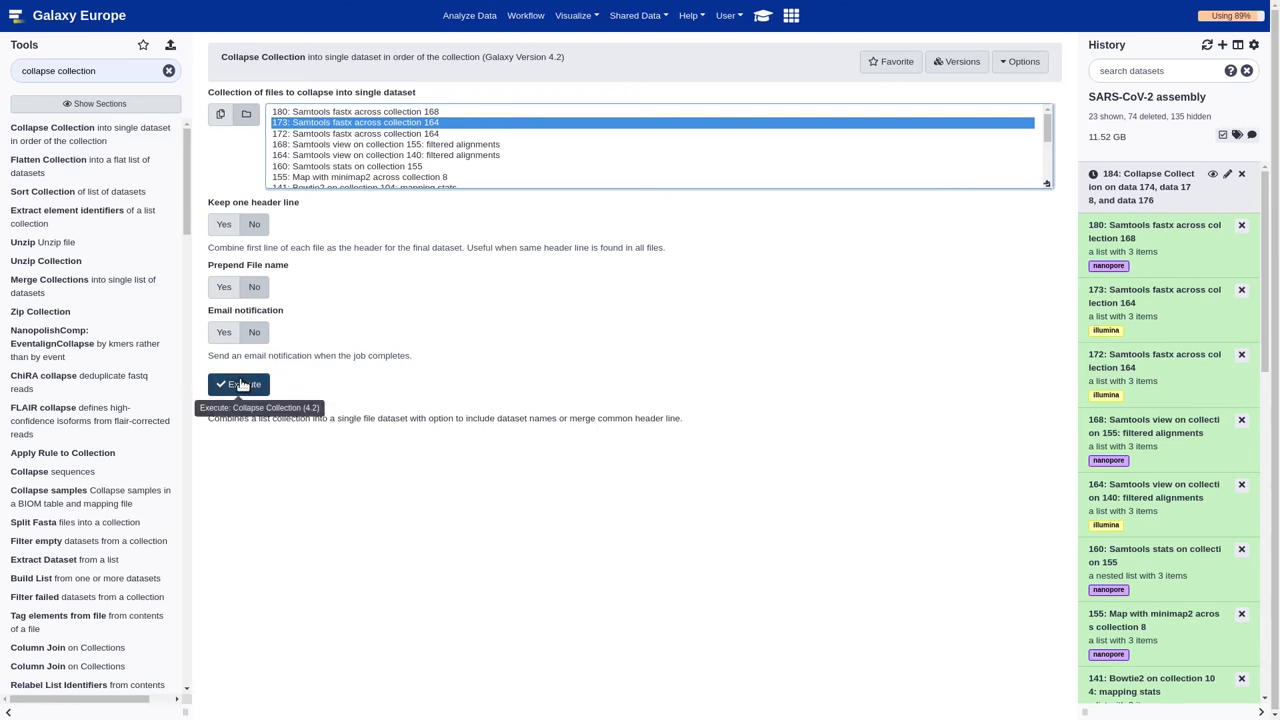
click(242, 385)
Collapse nanopore collection 180 into a single dataset
click(103, 141)
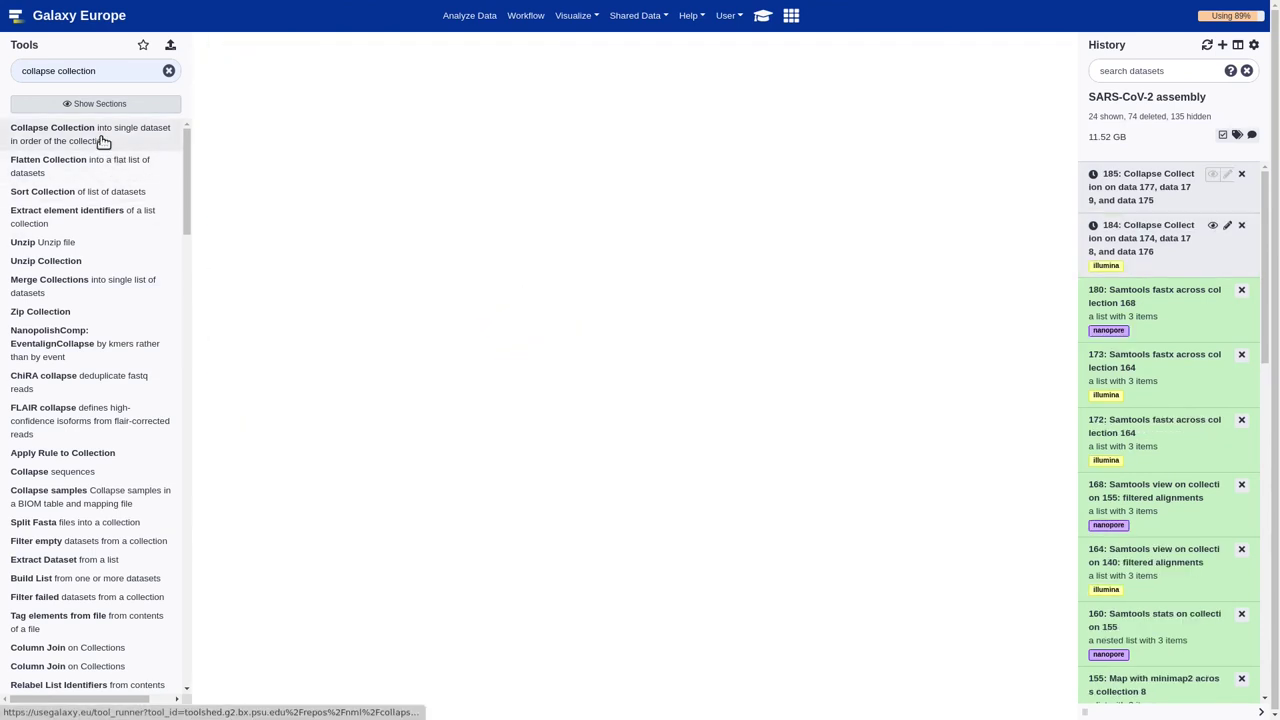
click(245, 114)
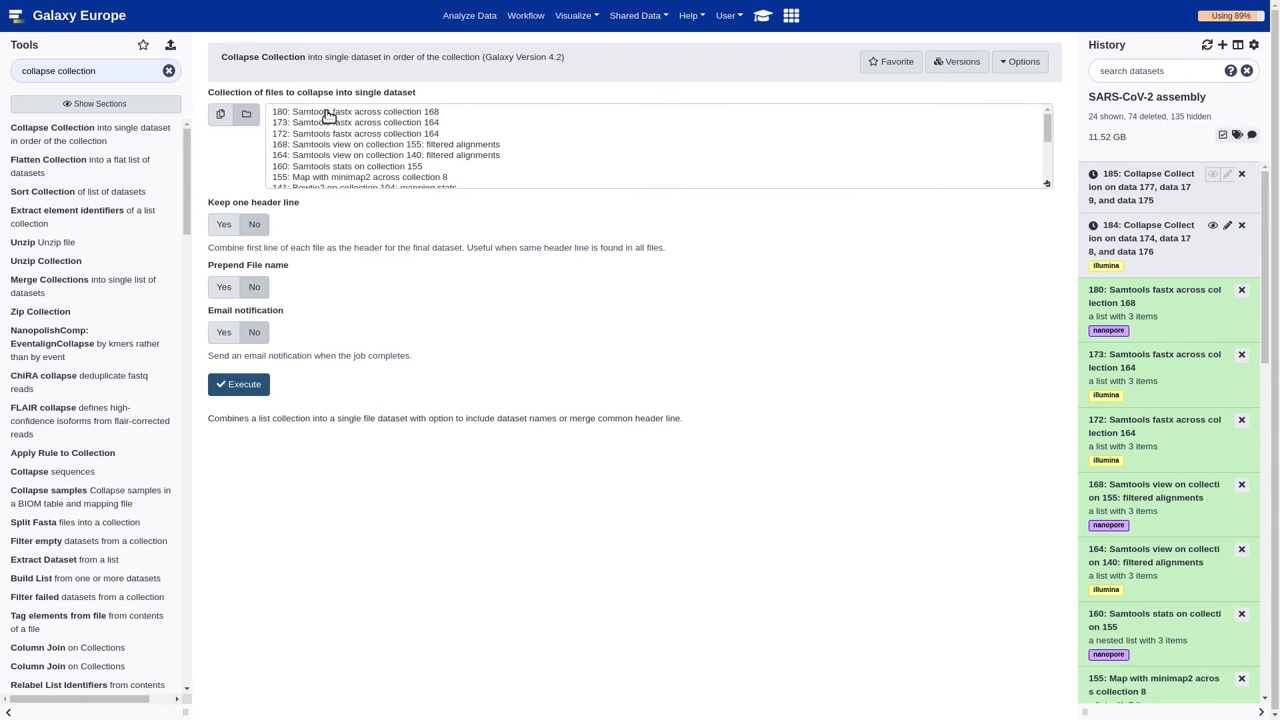
click(328, 113)
click(242, 386)
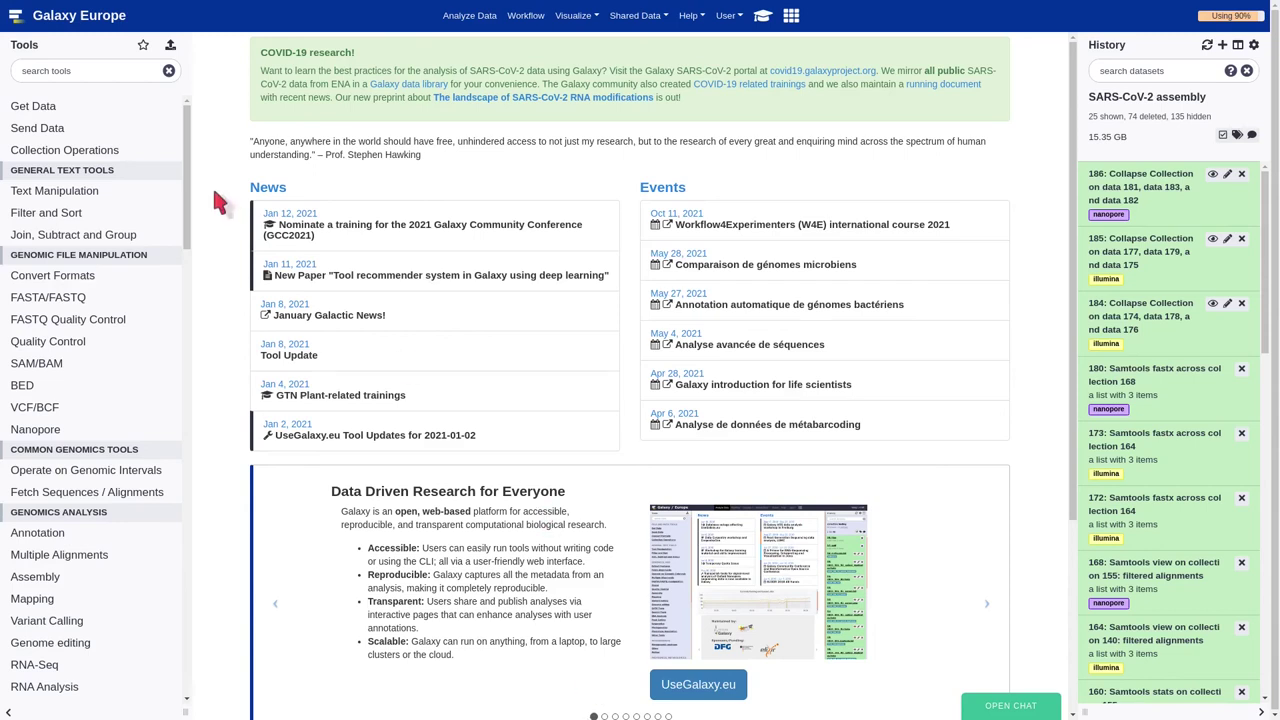
Search the tools for 'seqtk_sample' and select seqtk_sample
click(124, 79)
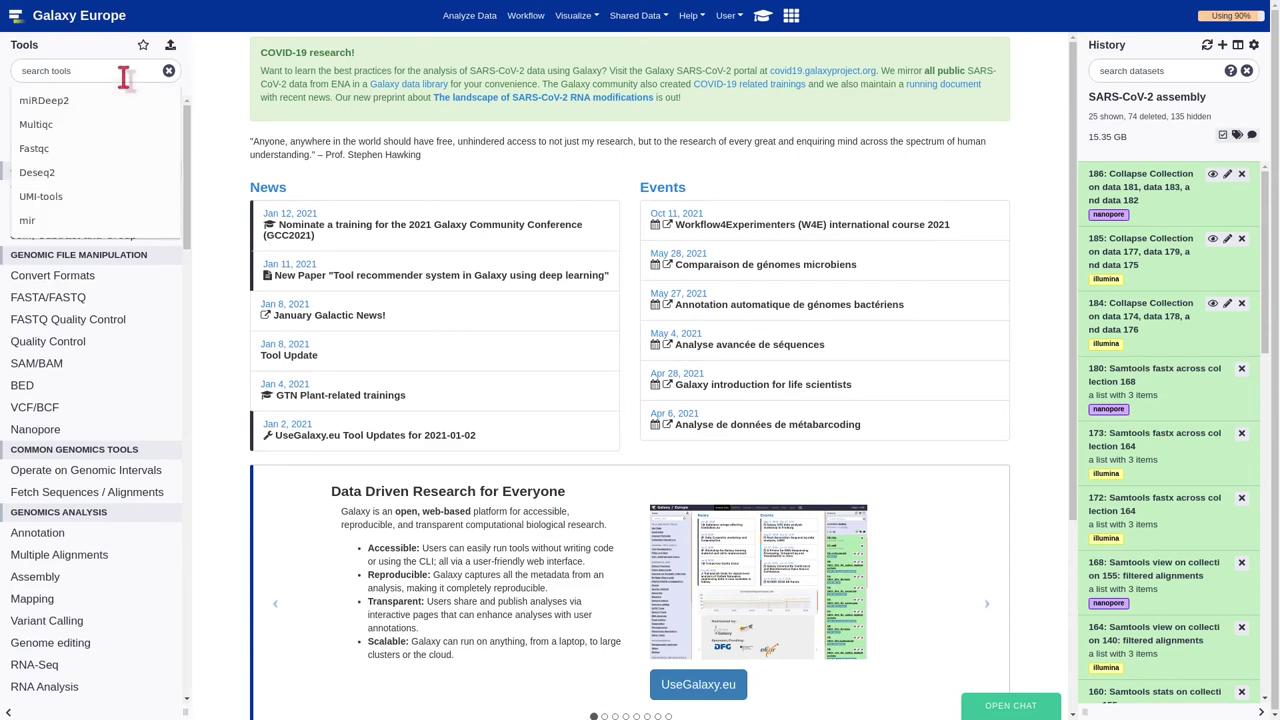
text(seqtk_sample)
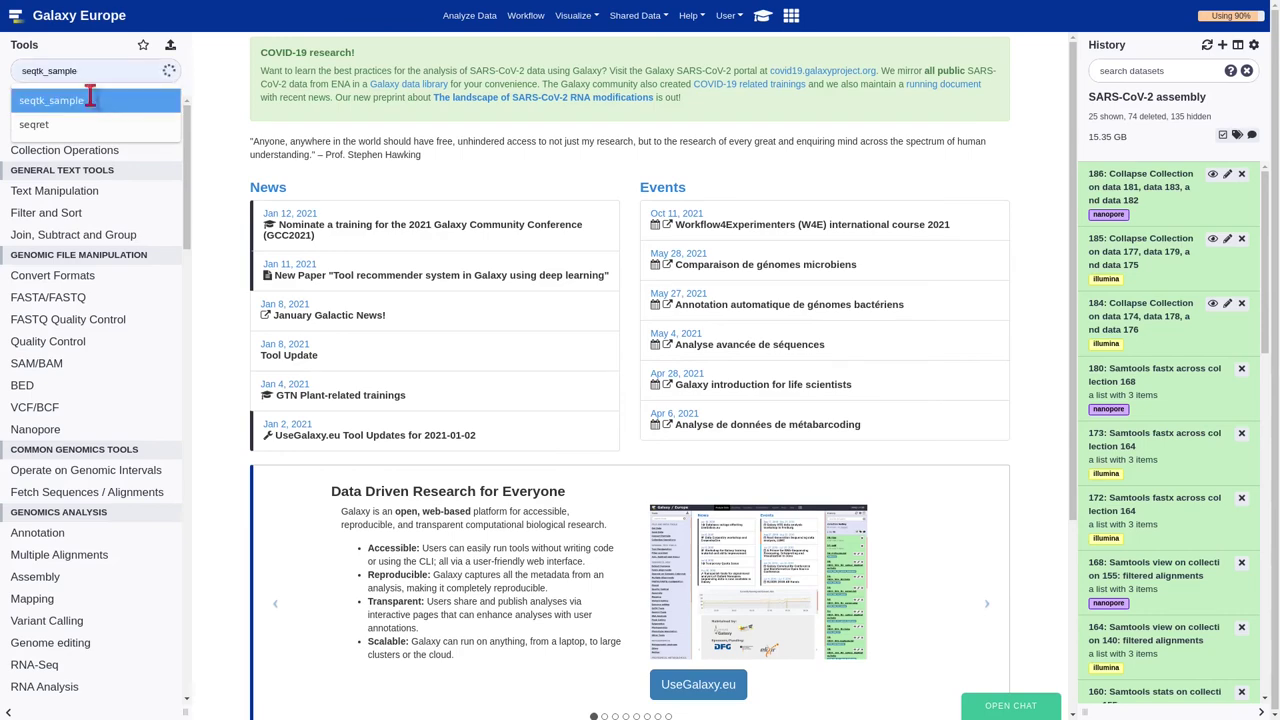
click(88, 99)
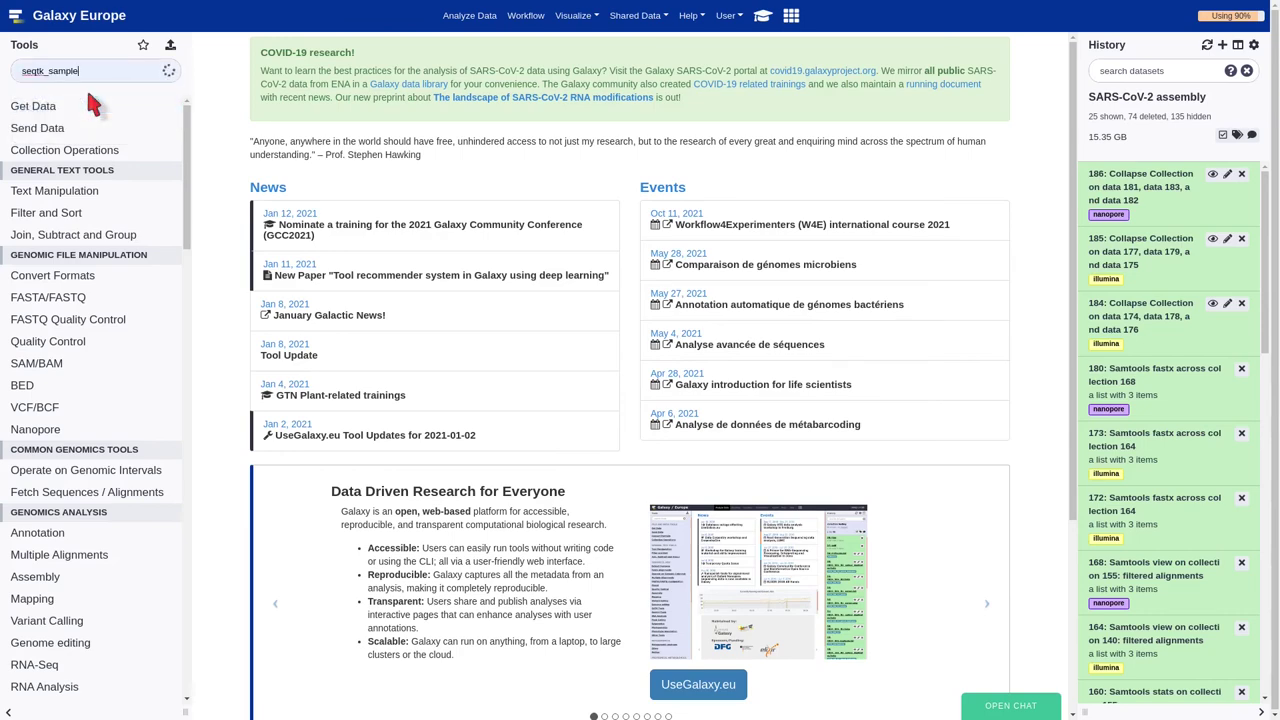
Subsample collapsed datasets 184 and 185 to a 0.1 fraction with seqtk_sample
click(91, 136)
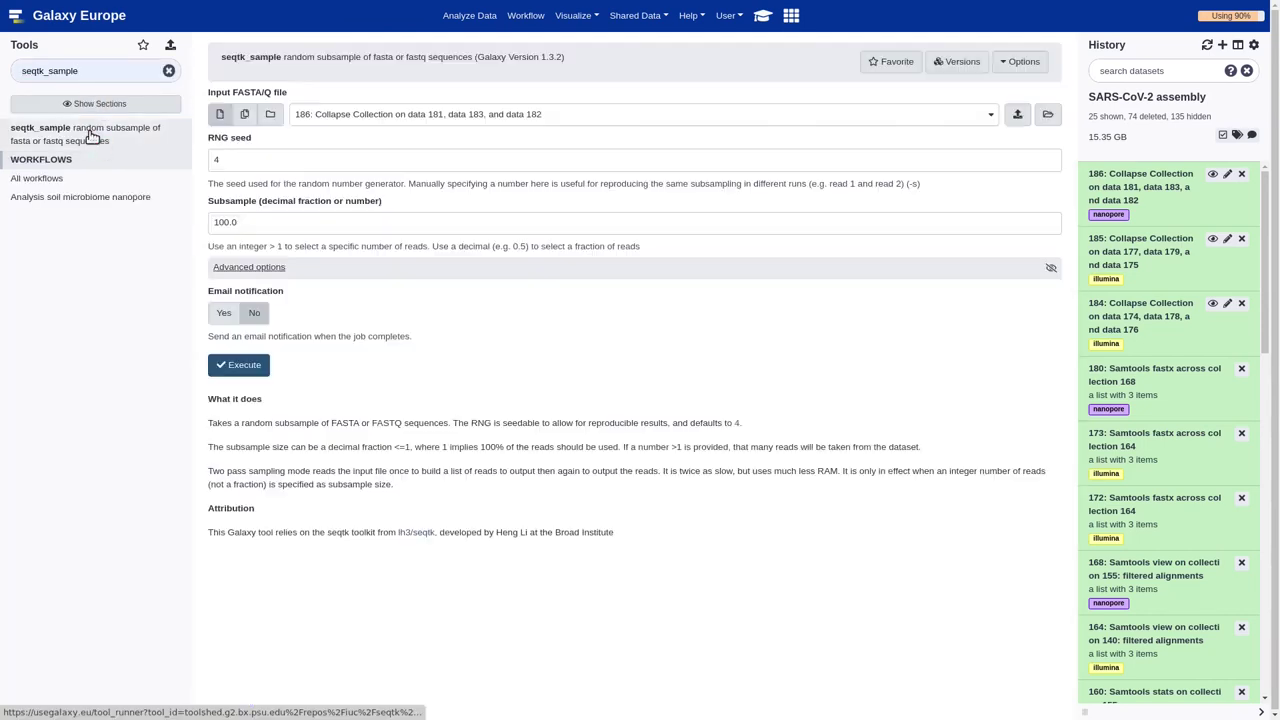
click(244, 115)
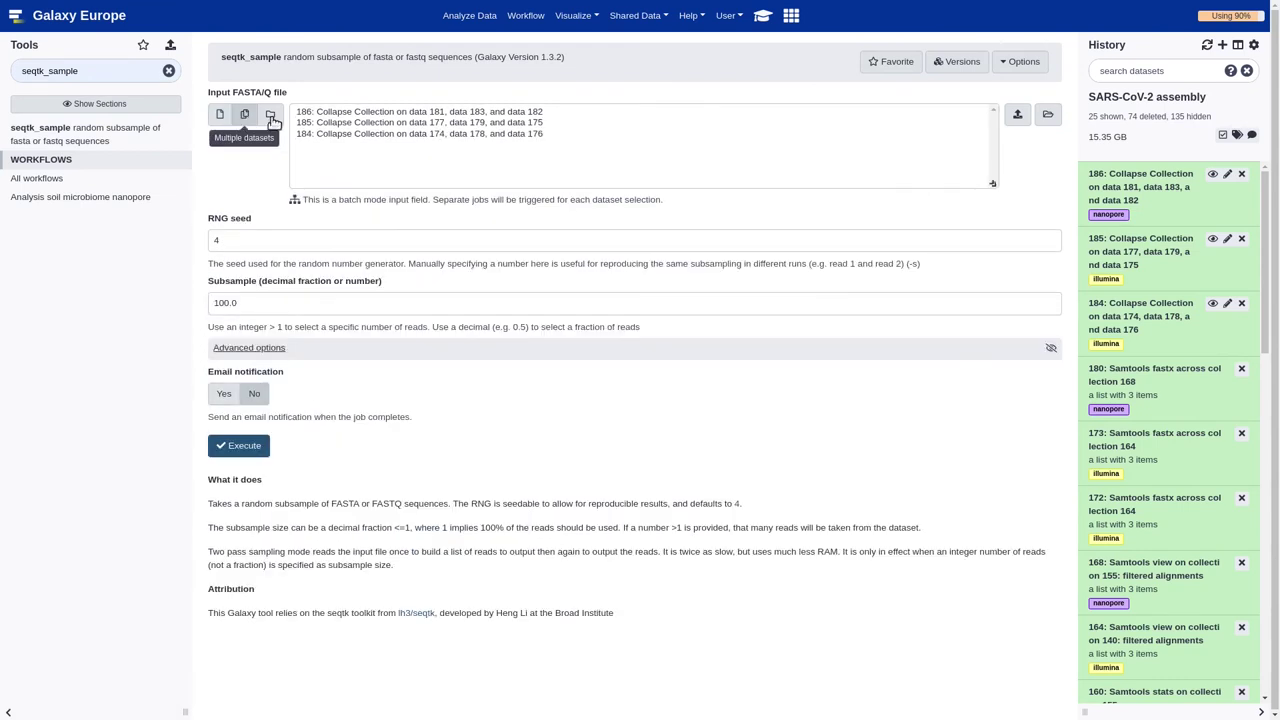
click(379, 124)
click(375, 137)
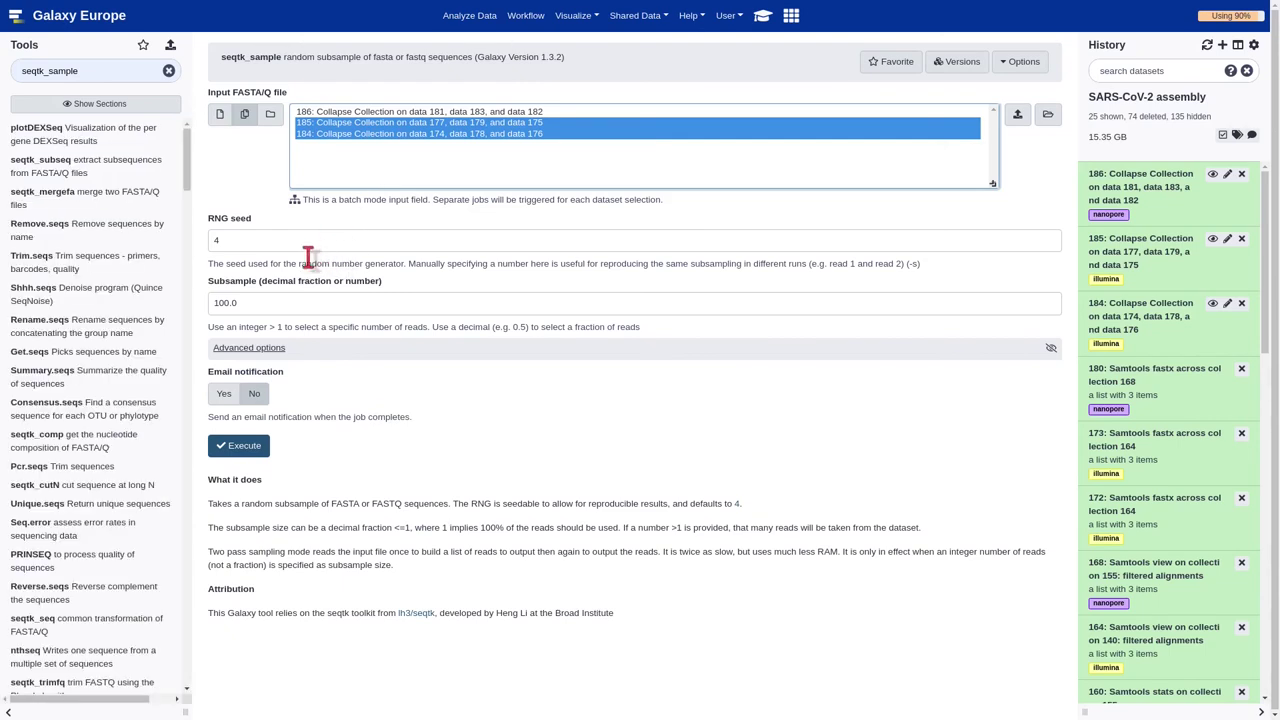
double_click(270, 303)
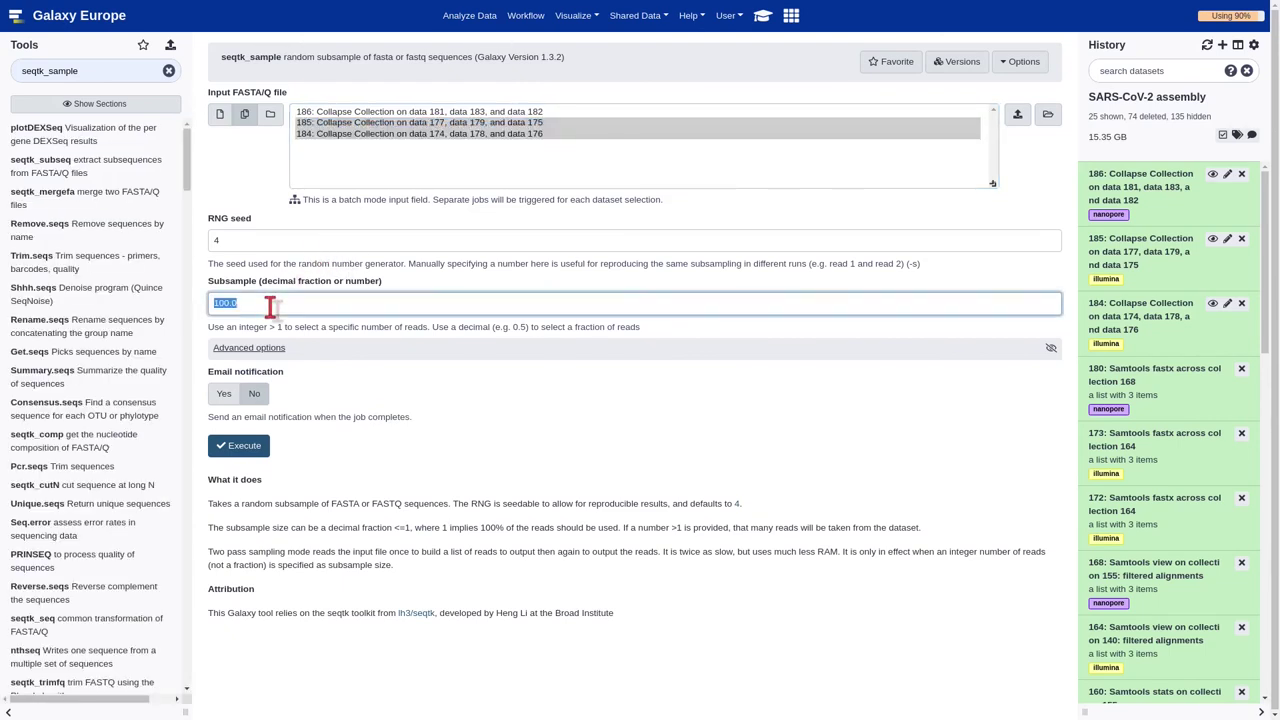
text(0.1)
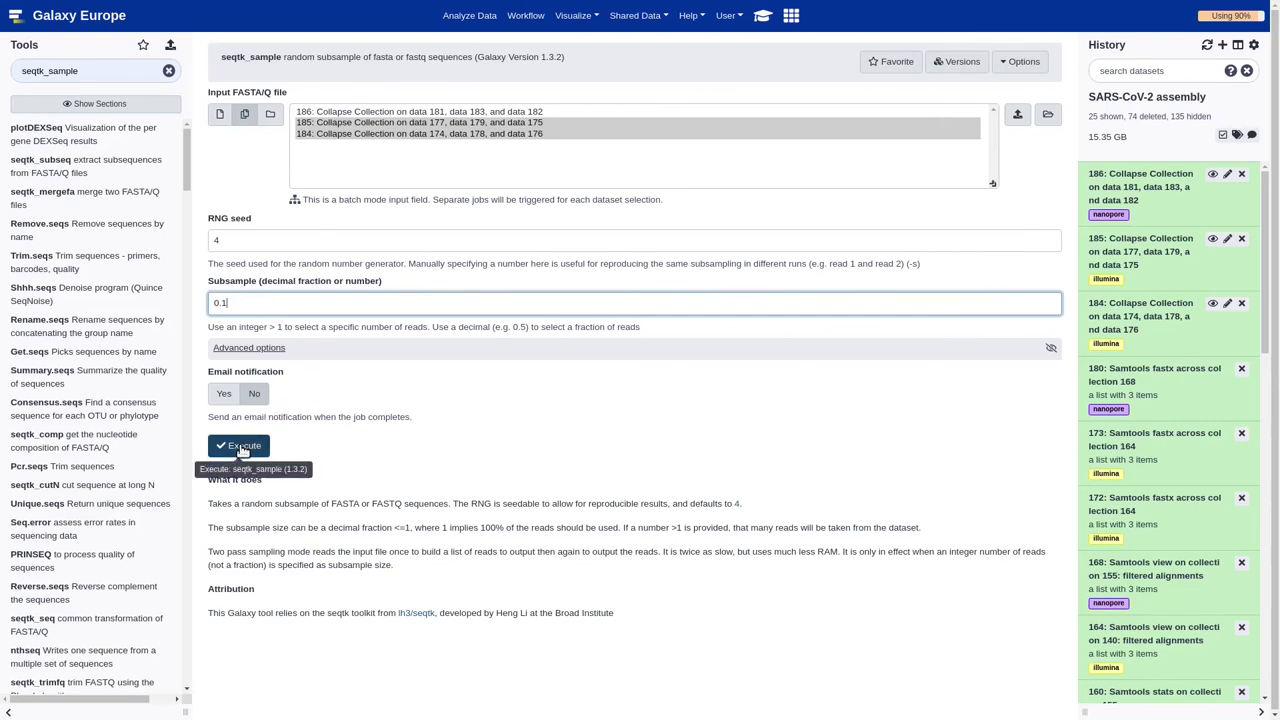
click(241, 449)
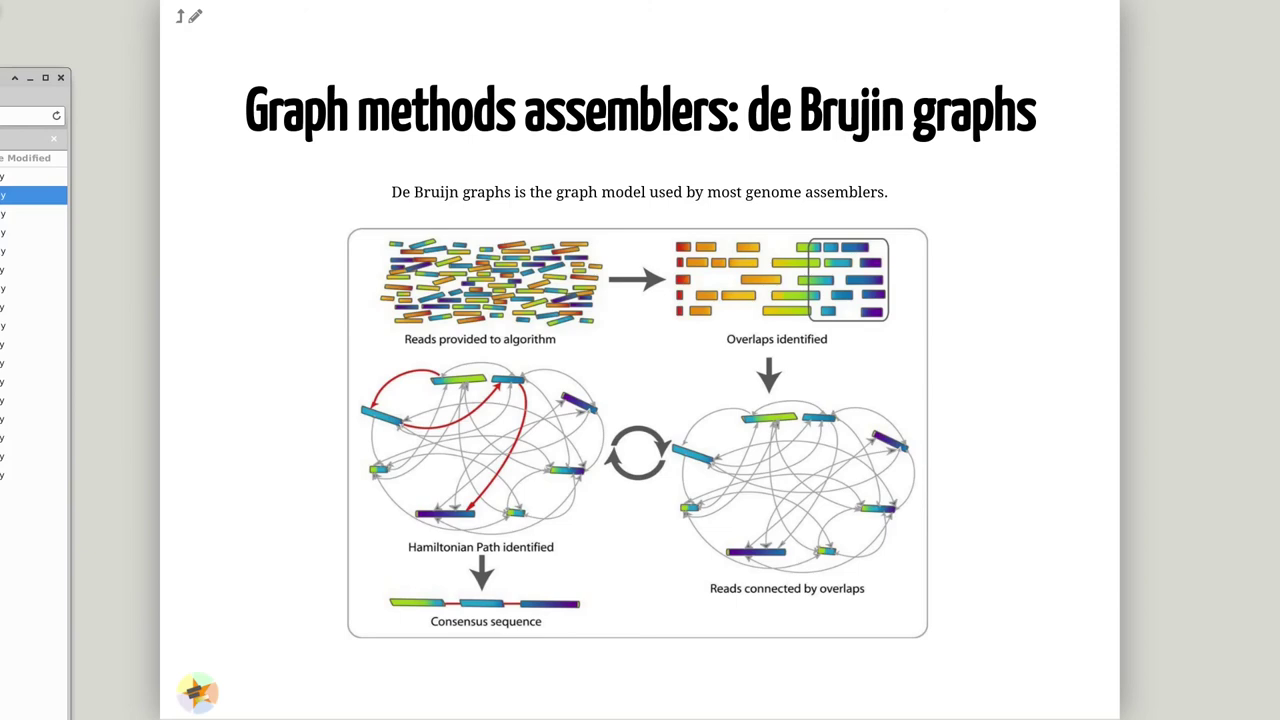
click(33, 232)
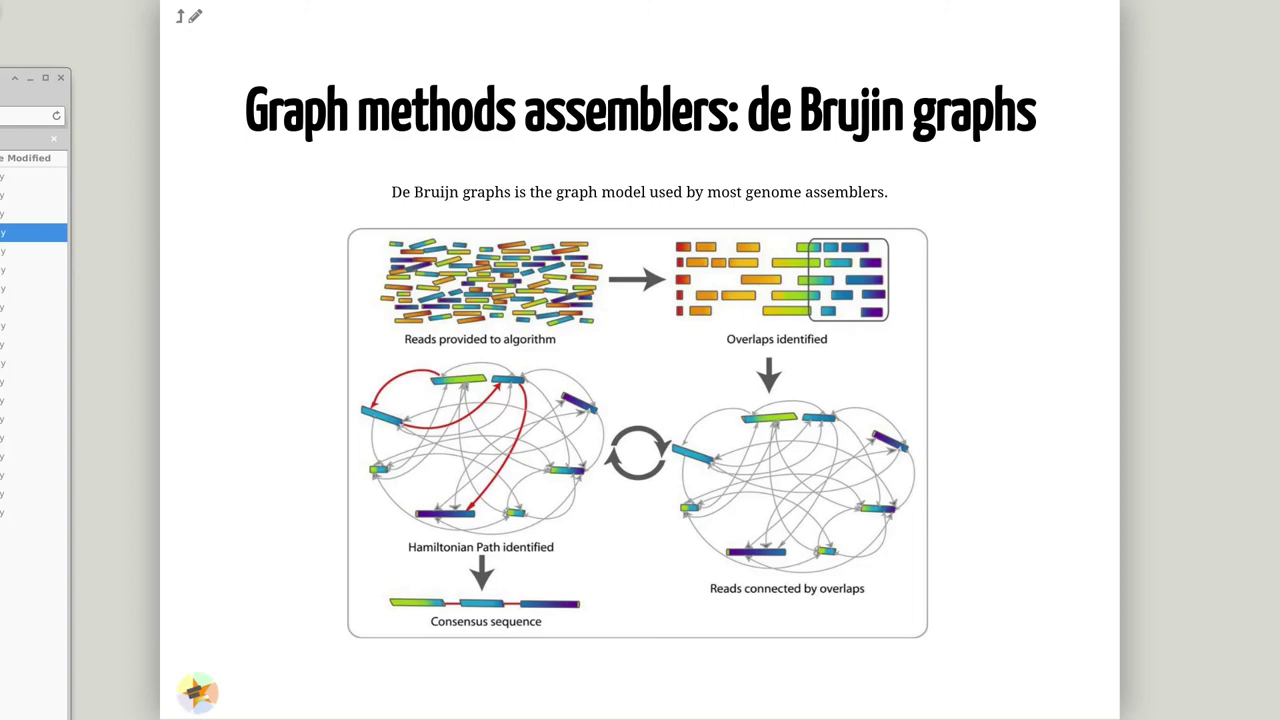
click(34, 250)
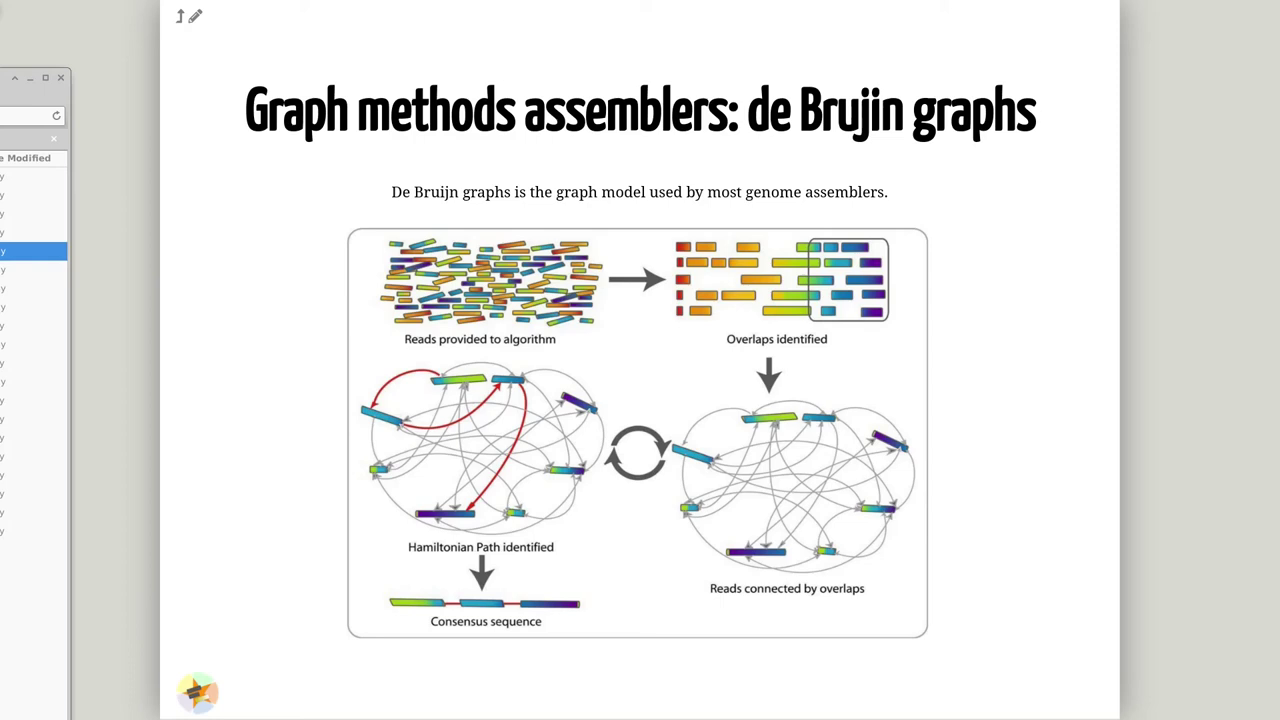
click(34, 269)
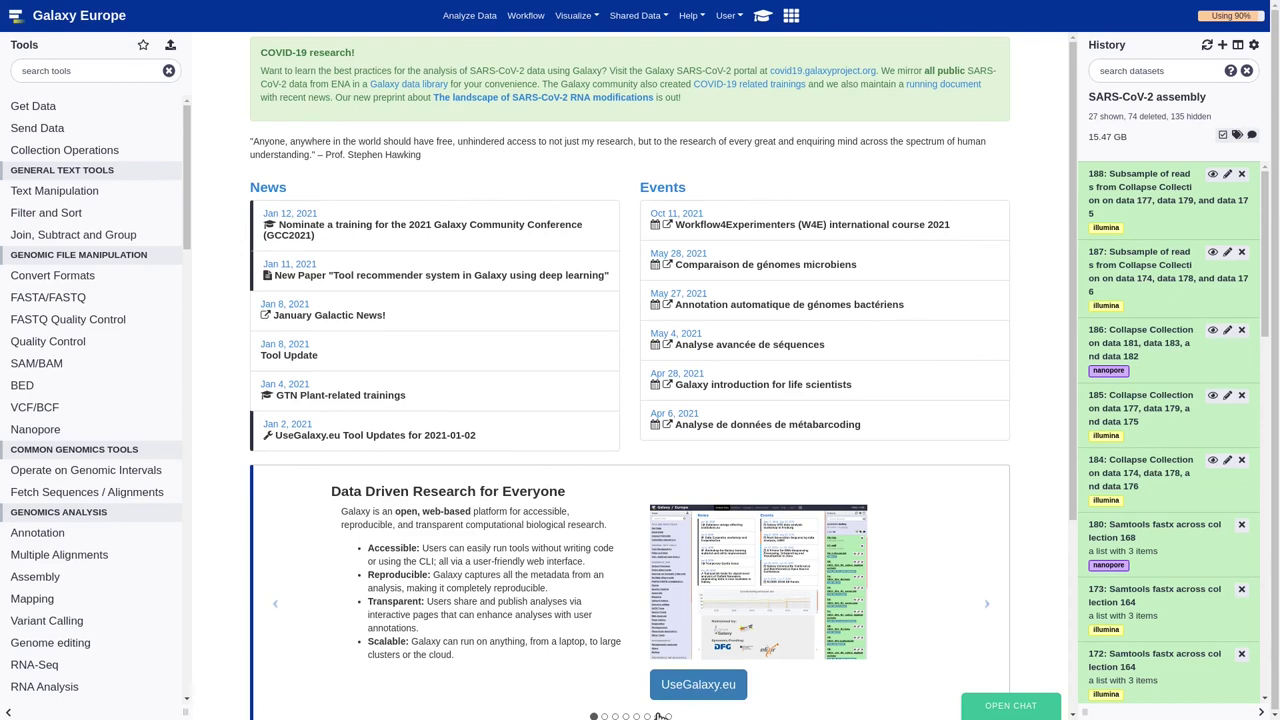
Open Unicycler and set dataset 187 as the second (reverse) reads
click(131, 71)
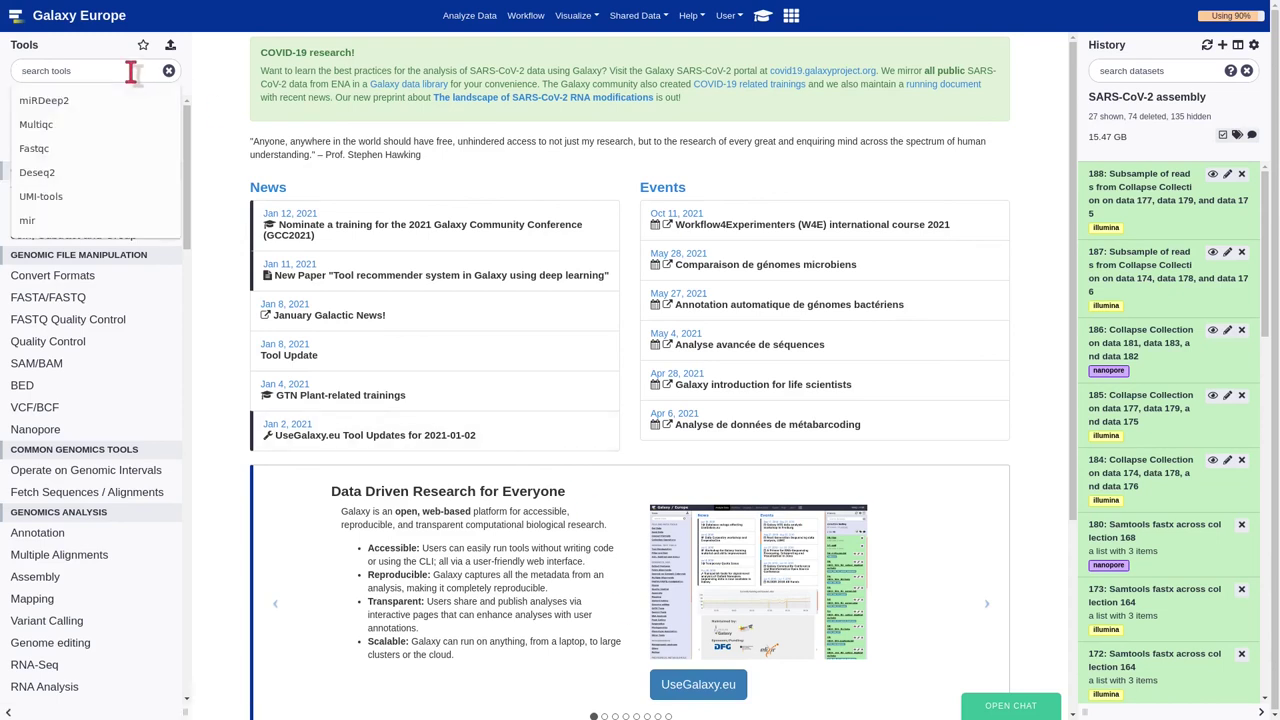
text(unicycler)
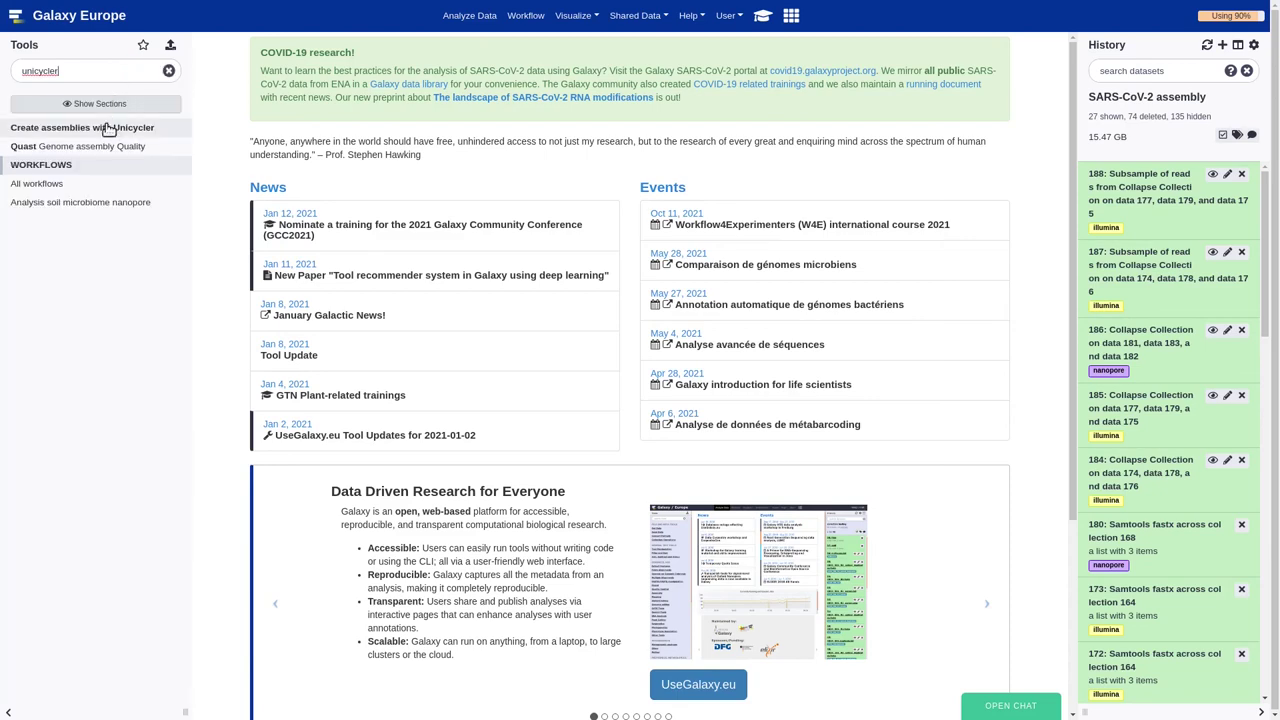
click(108, 130)
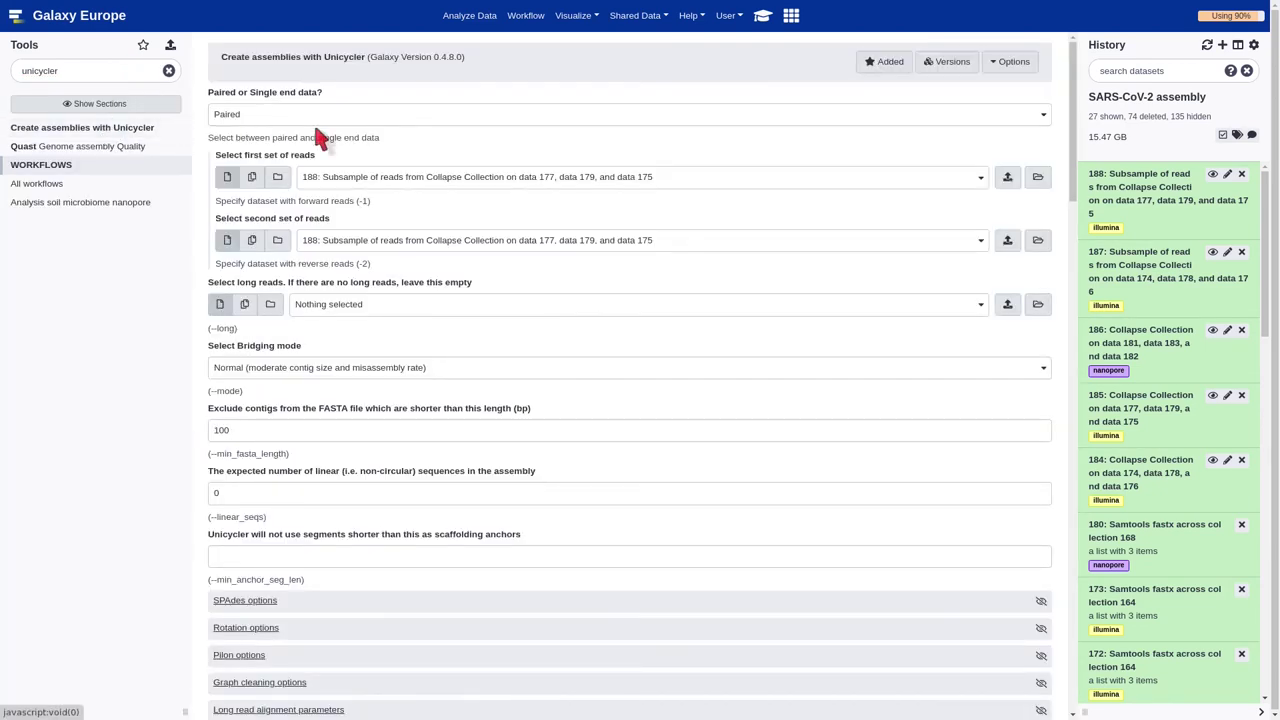
click(371, 237)
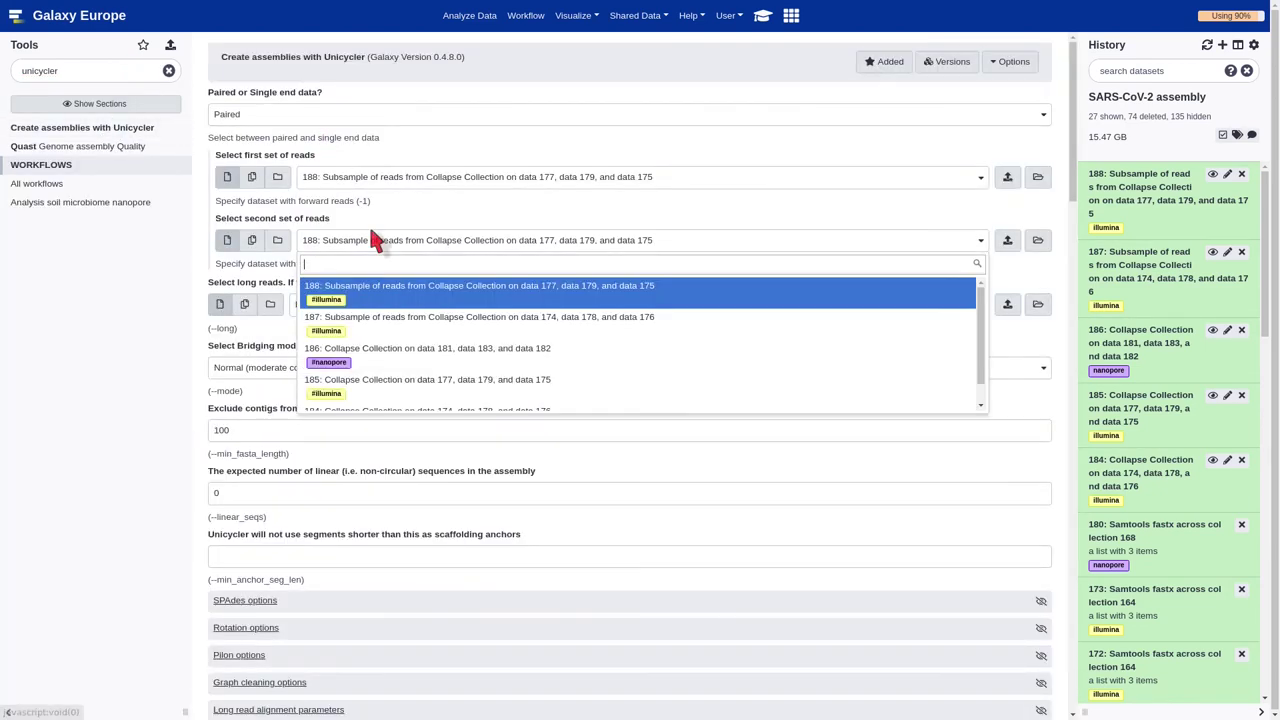
click(378, 318)
Use nanopore reads 186 as long reads, expect 1 linear sequence, and run the assembly
click(372, 308)
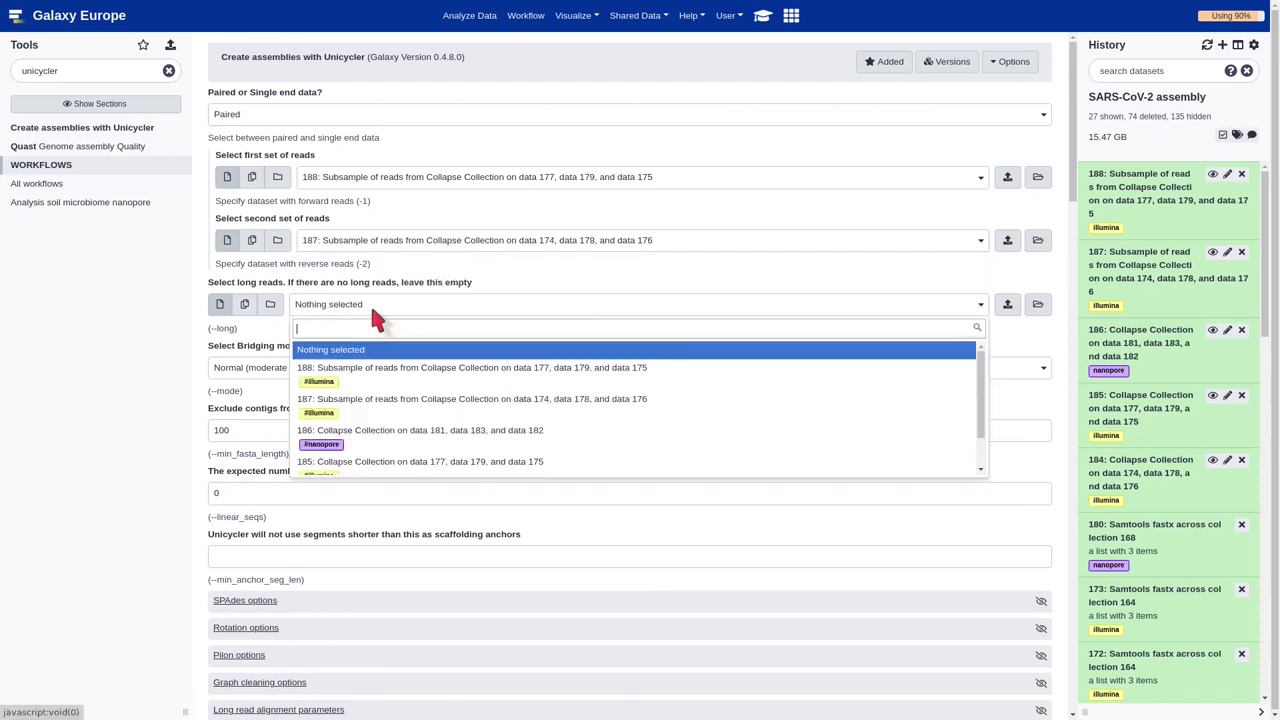
click(376, 432)
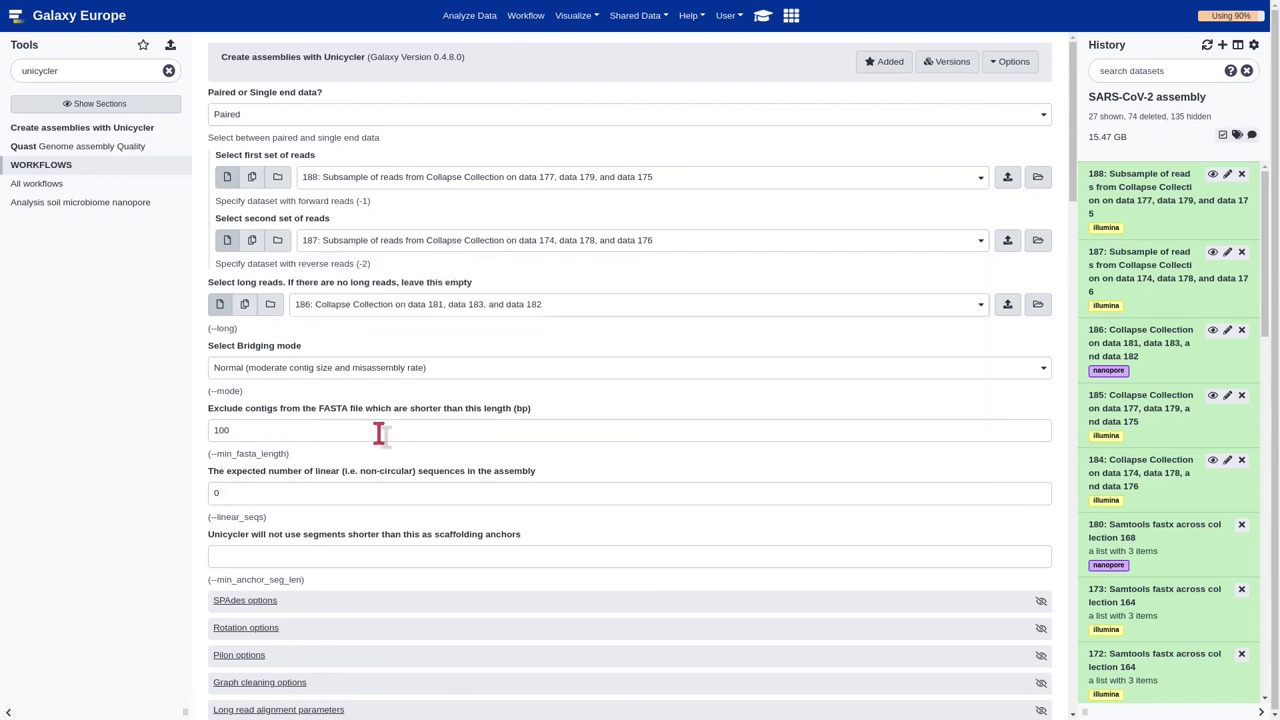
double_click(305, 497)
text(1)
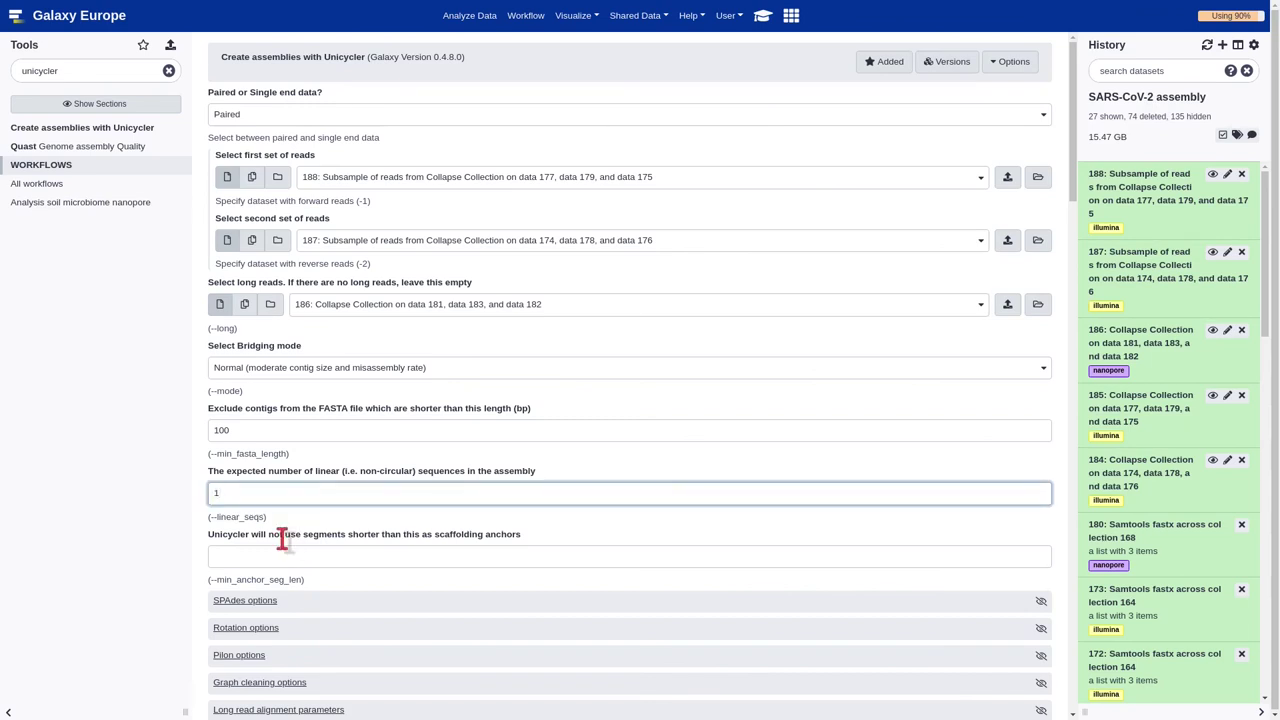
click(290, 535)
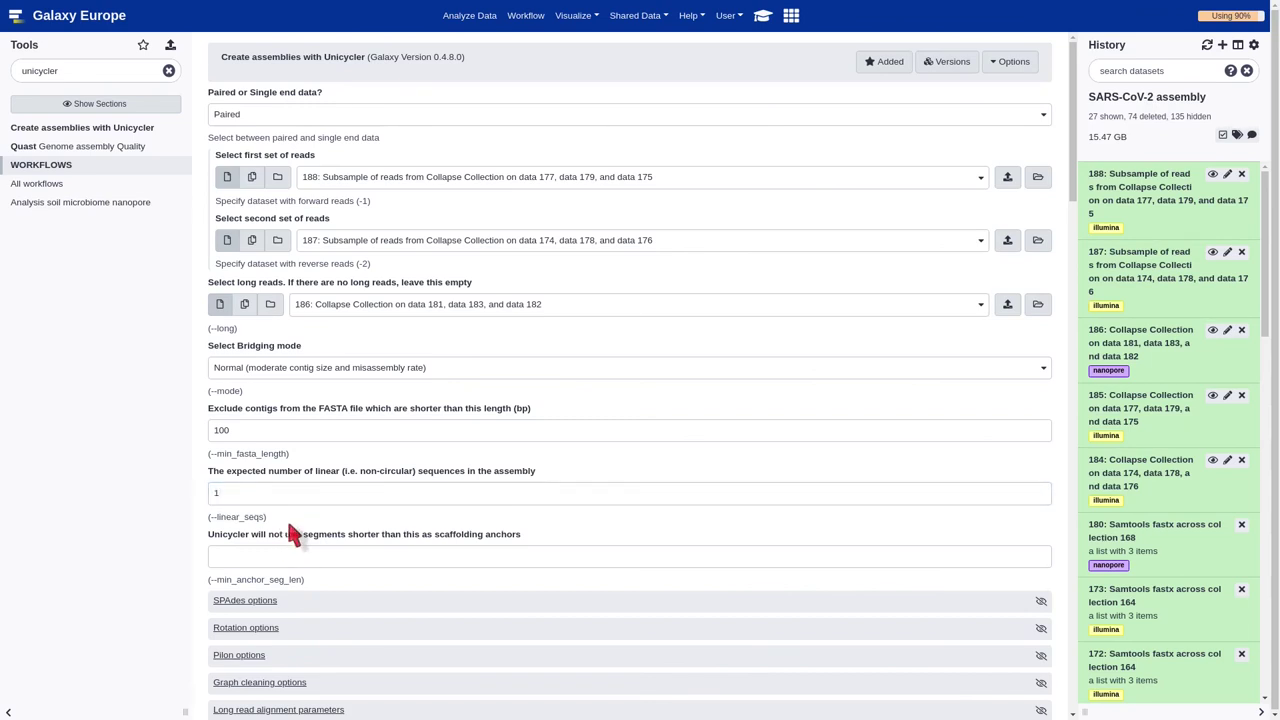
scroll(290, 535, down, 3)
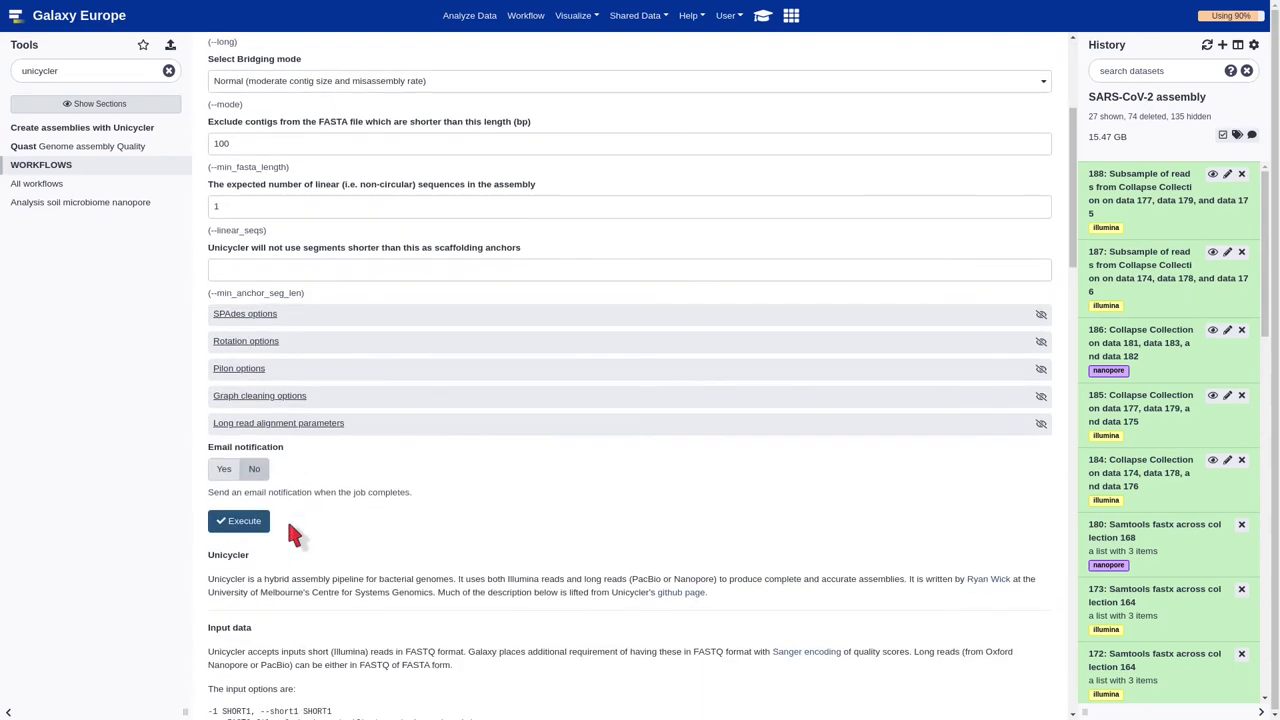
click(247, 521)
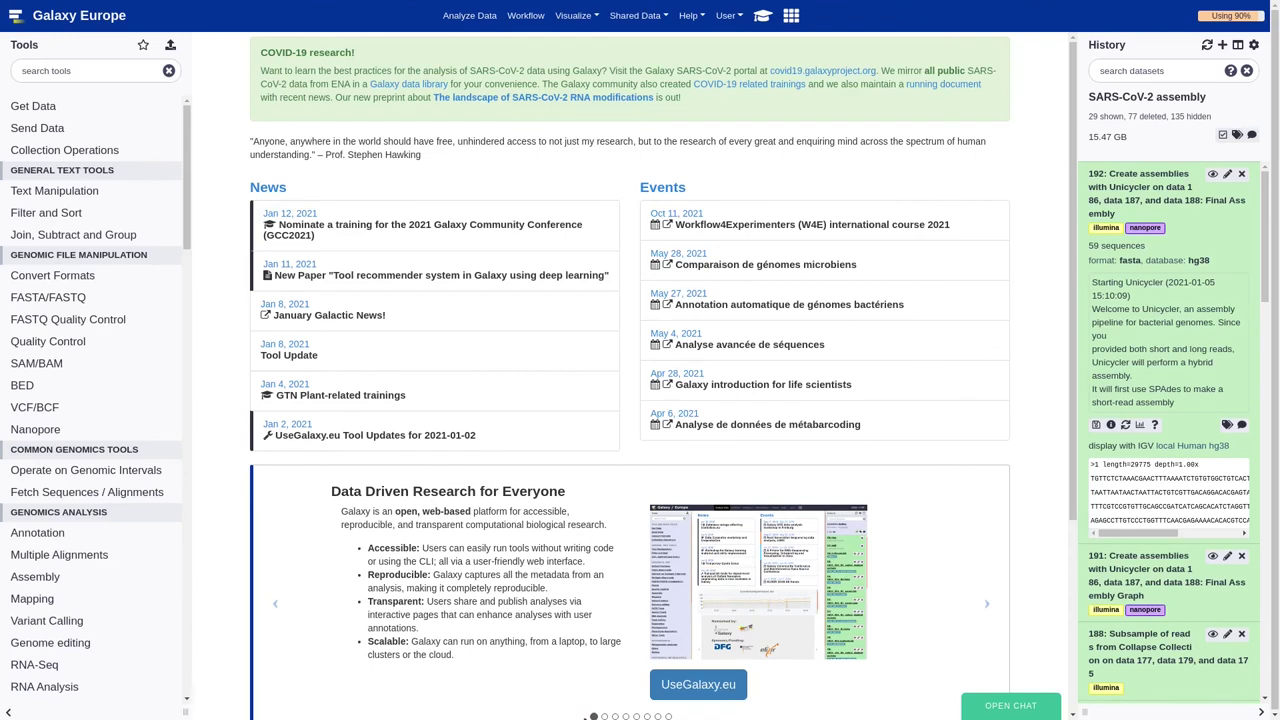
Run Bandage Info on the Unicycler Final Assembly Graph, dataset 191
click(115, 72)
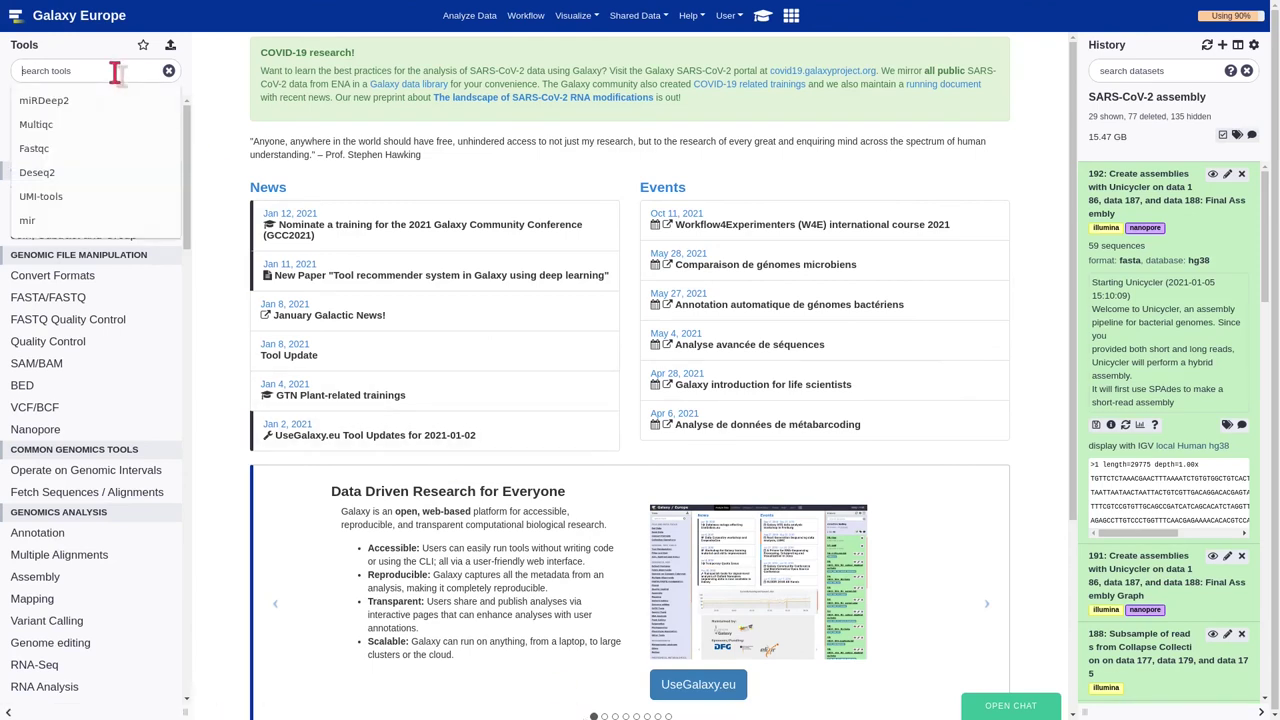
text(Bandage info)
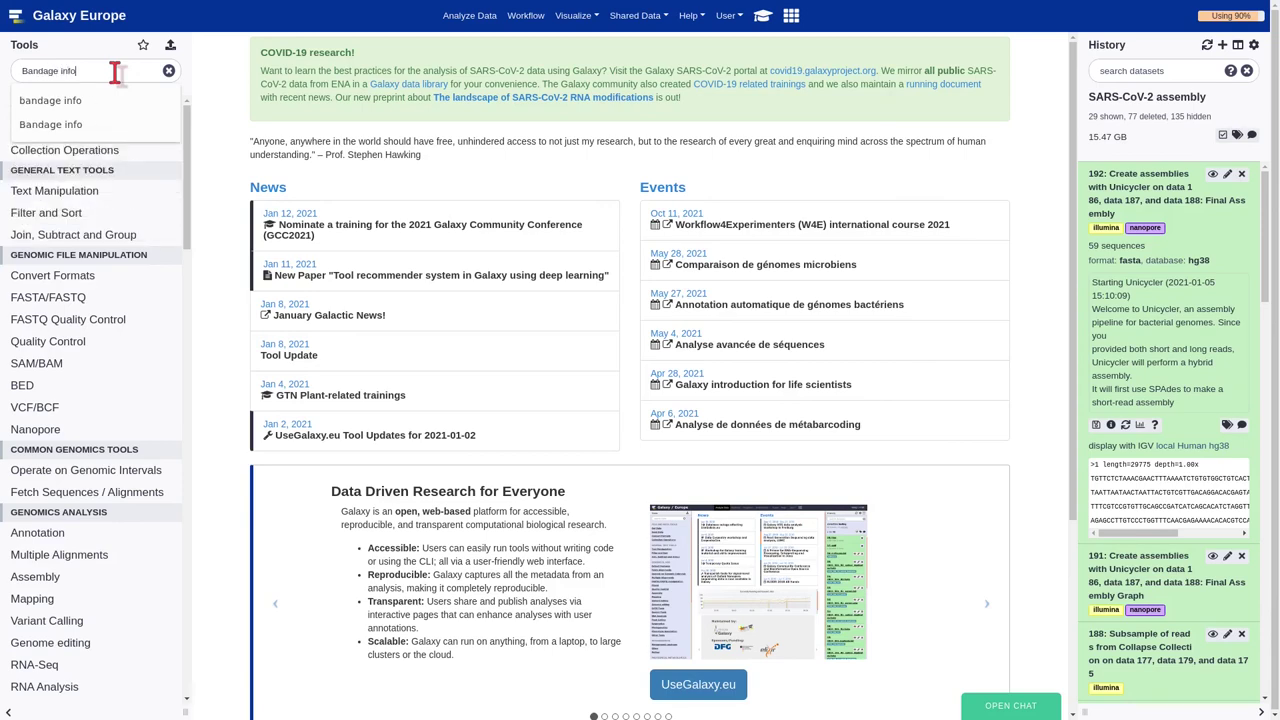
click(85, 100)
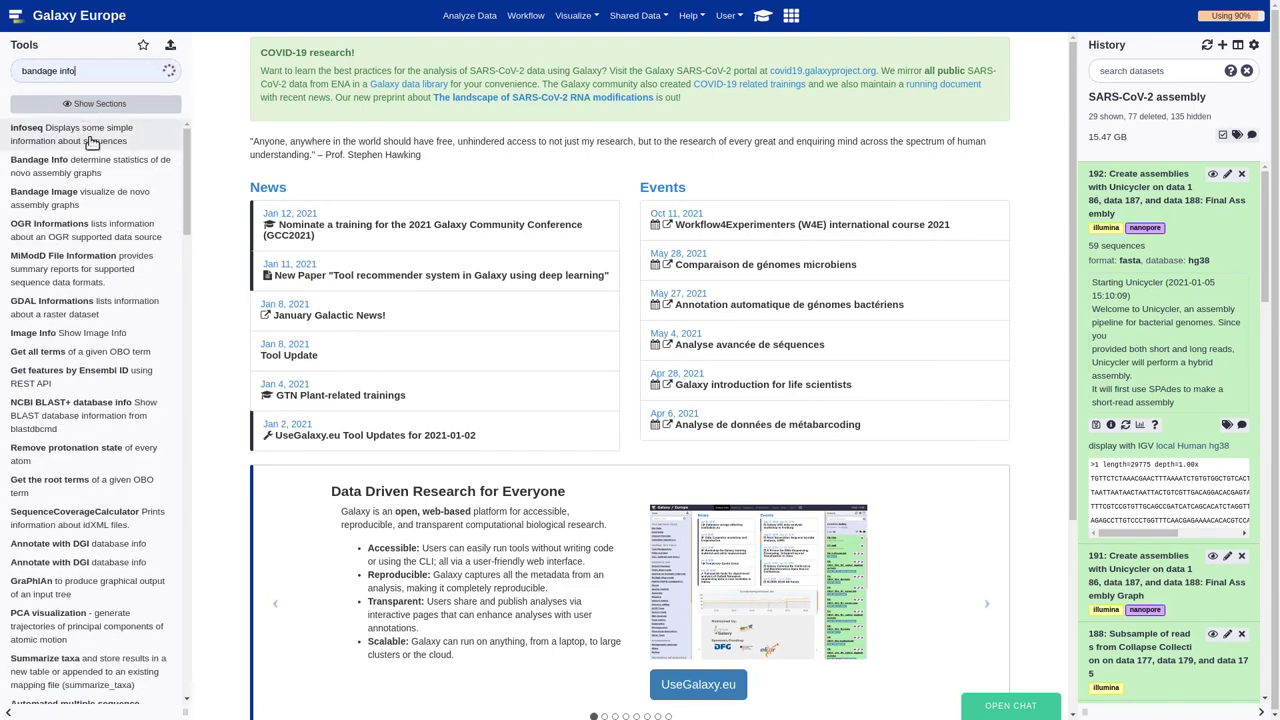
click(95, 167)
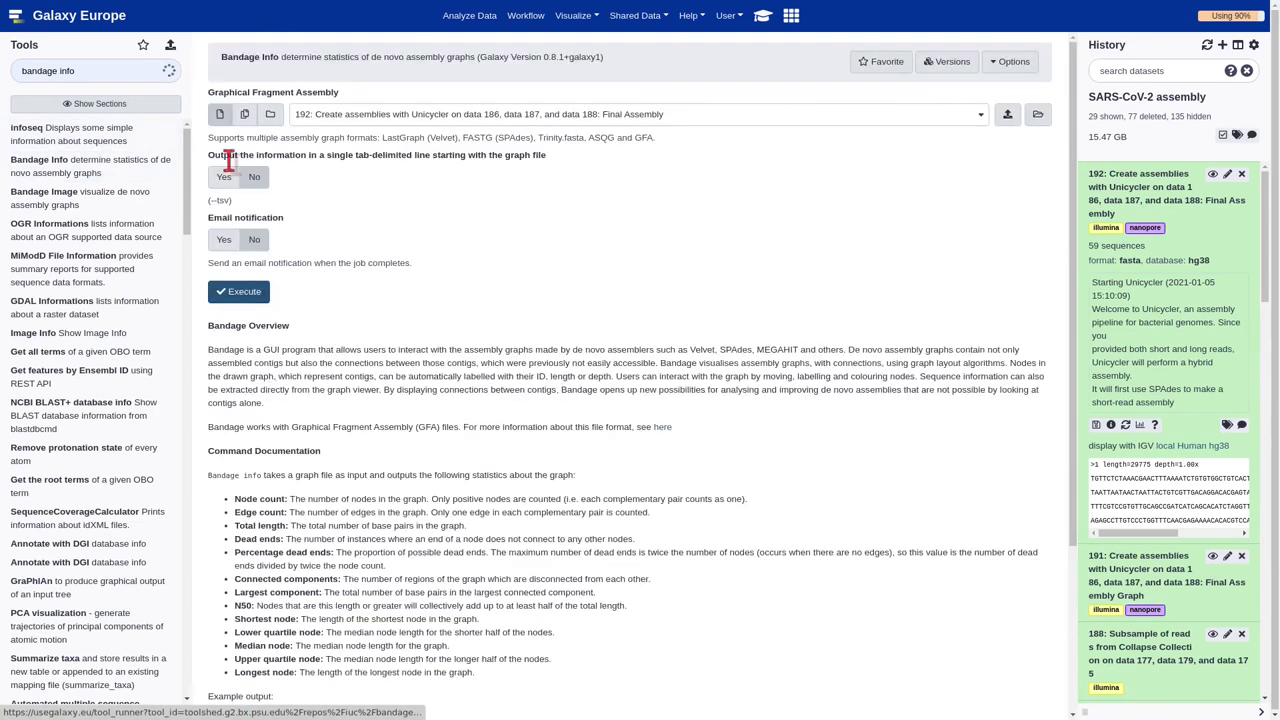
click(318, 120)
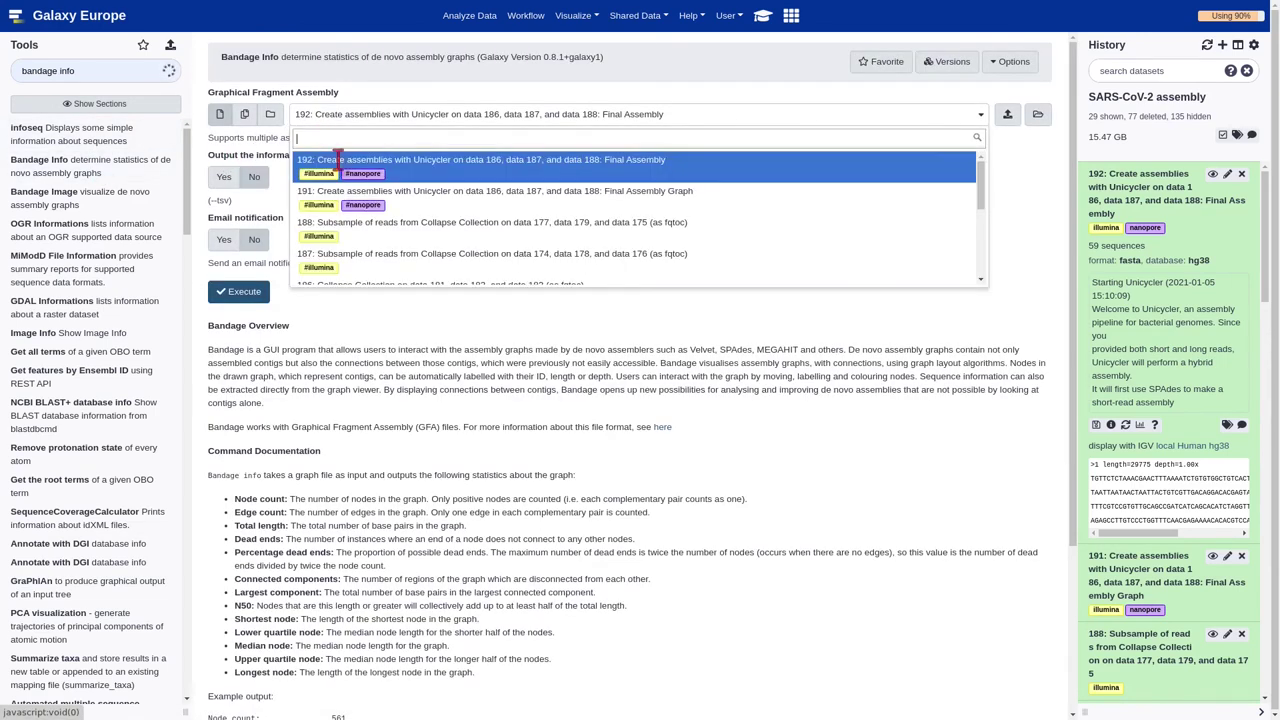
click(380, 198)
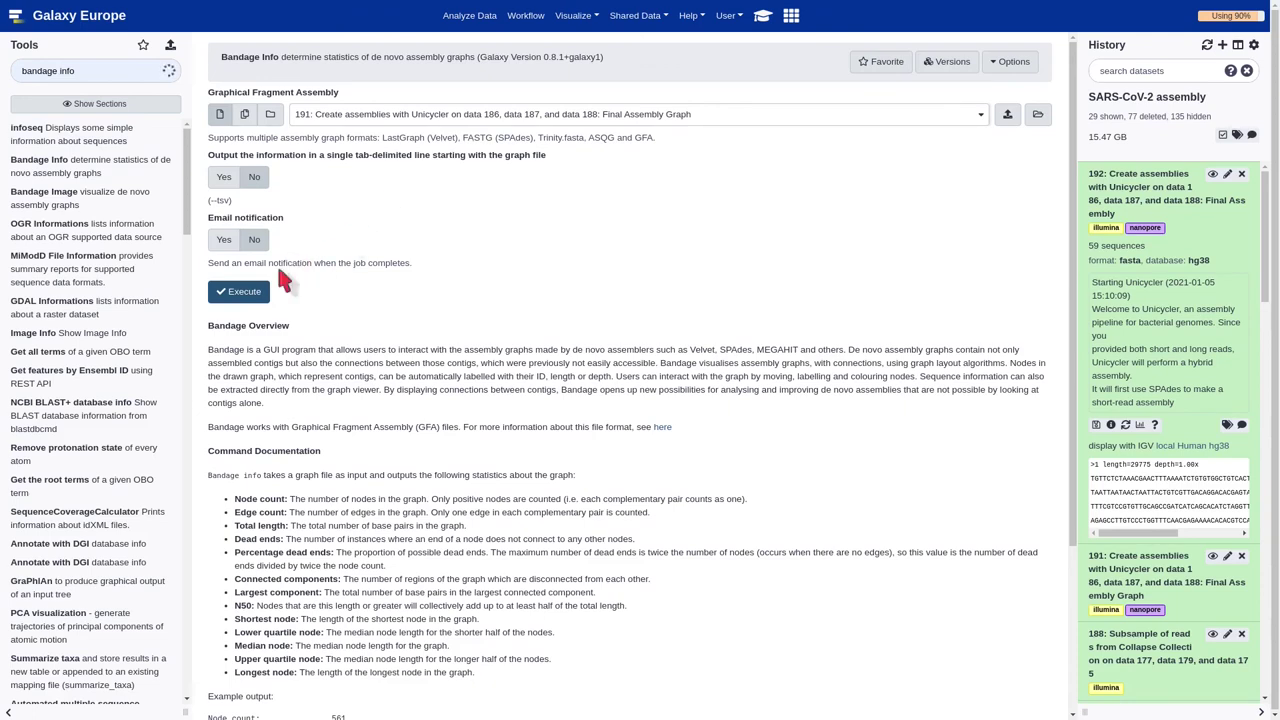
click(244, 294)
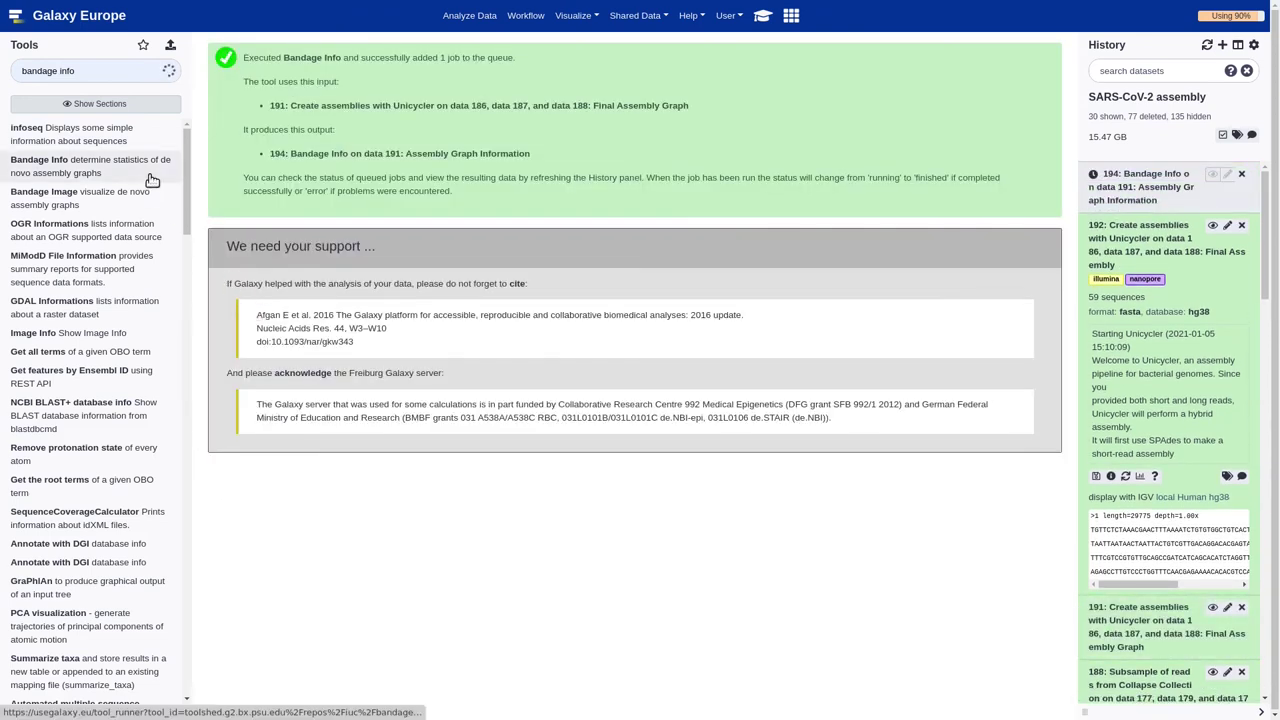
Run Bandage Image on Final Assembly 192 with node name and node length labels set to Yes
click(113, 206)
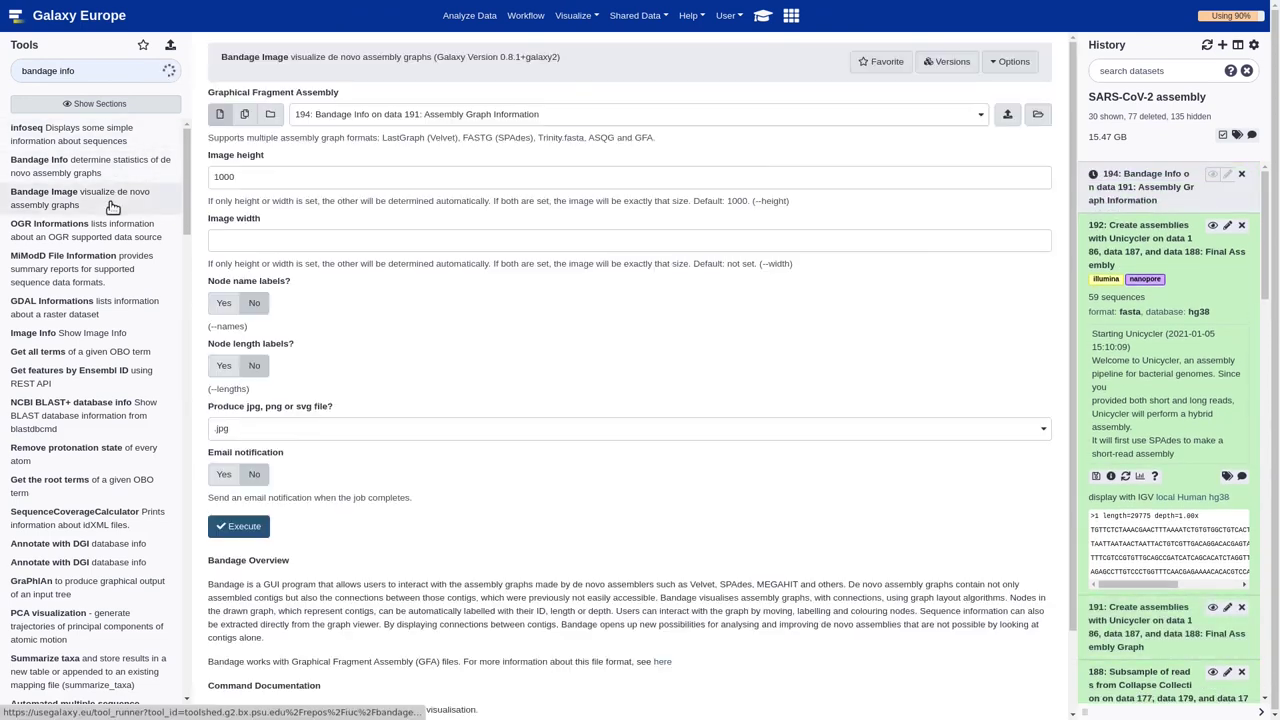
click(414, 120)
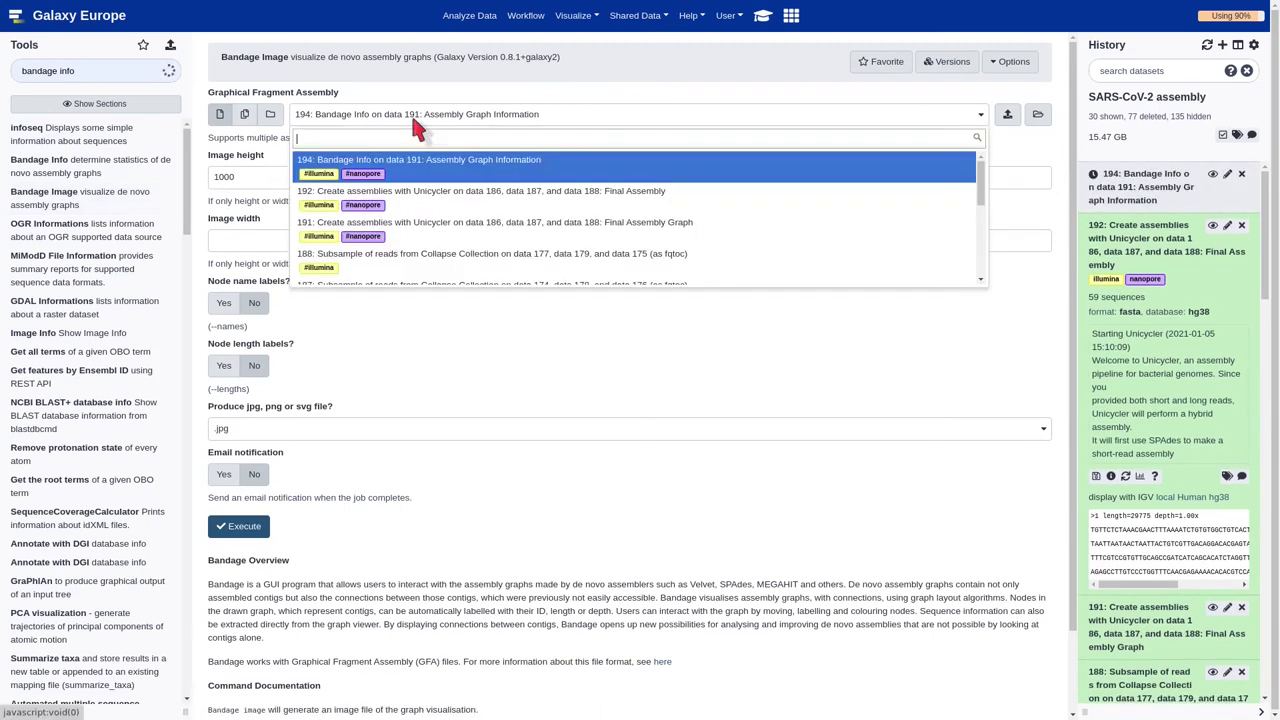
click(432, 196)
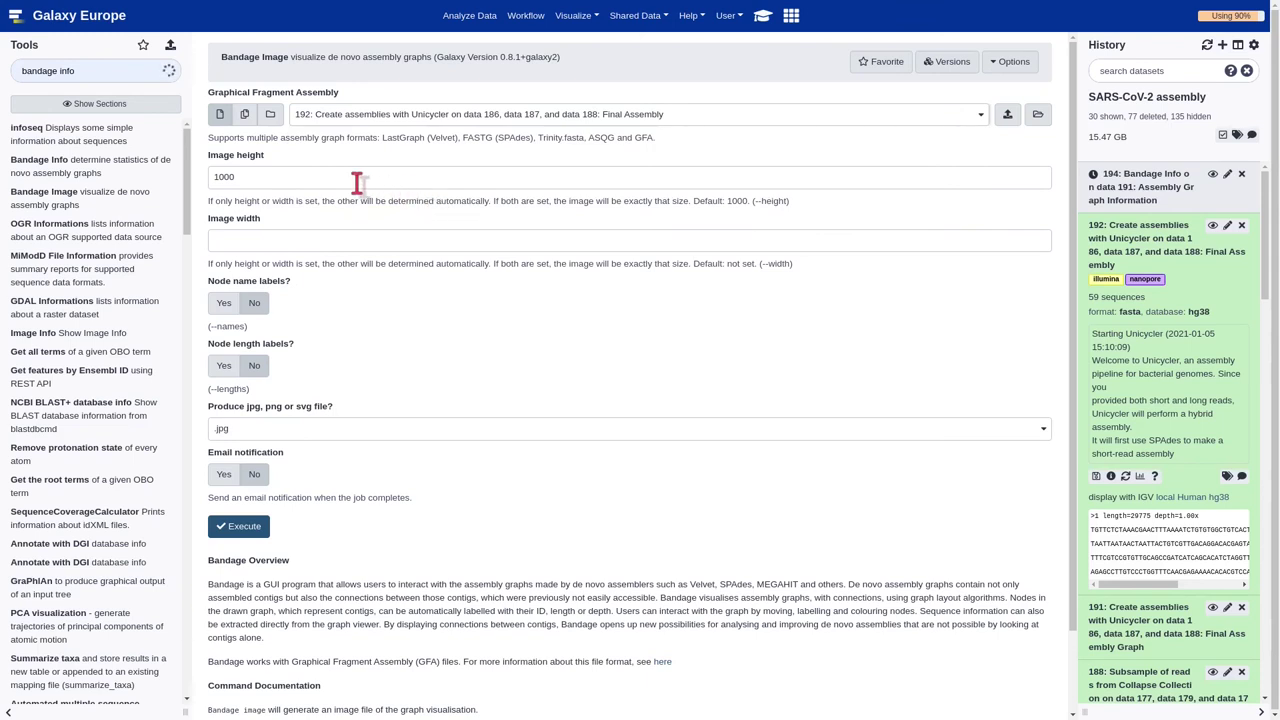
click(225, 303)
click(220, 366)
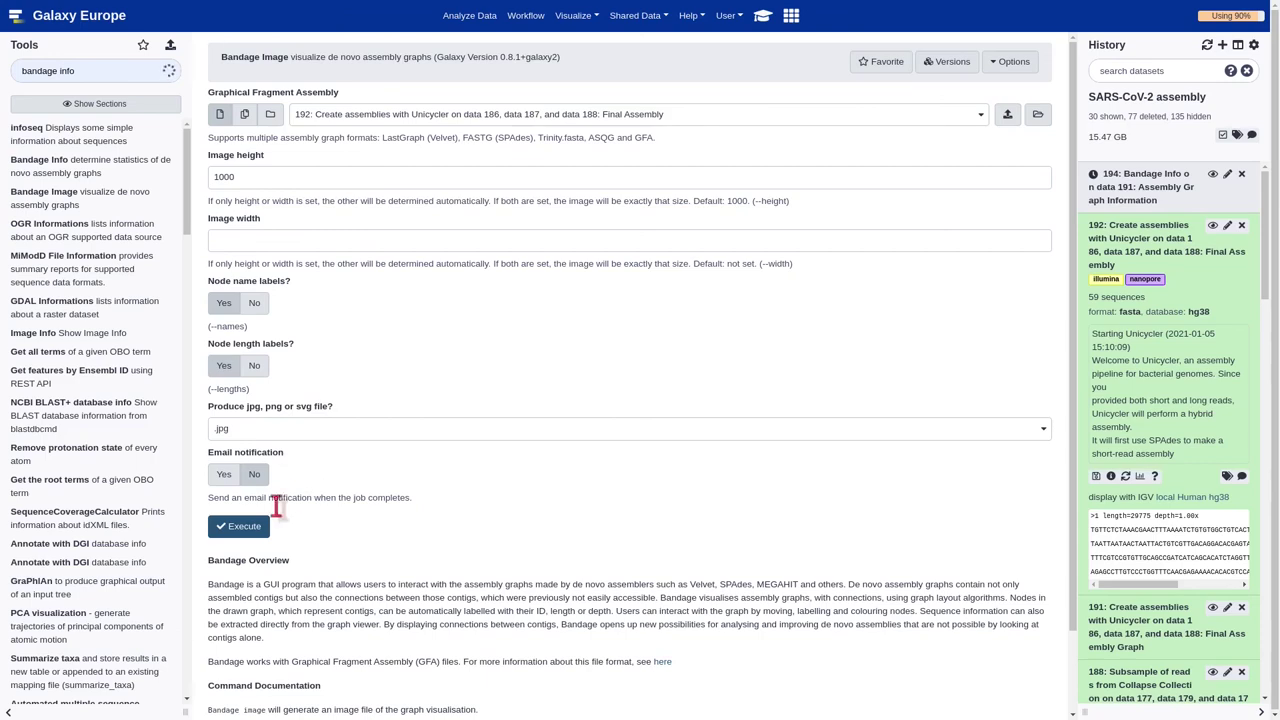
click(243, 527)
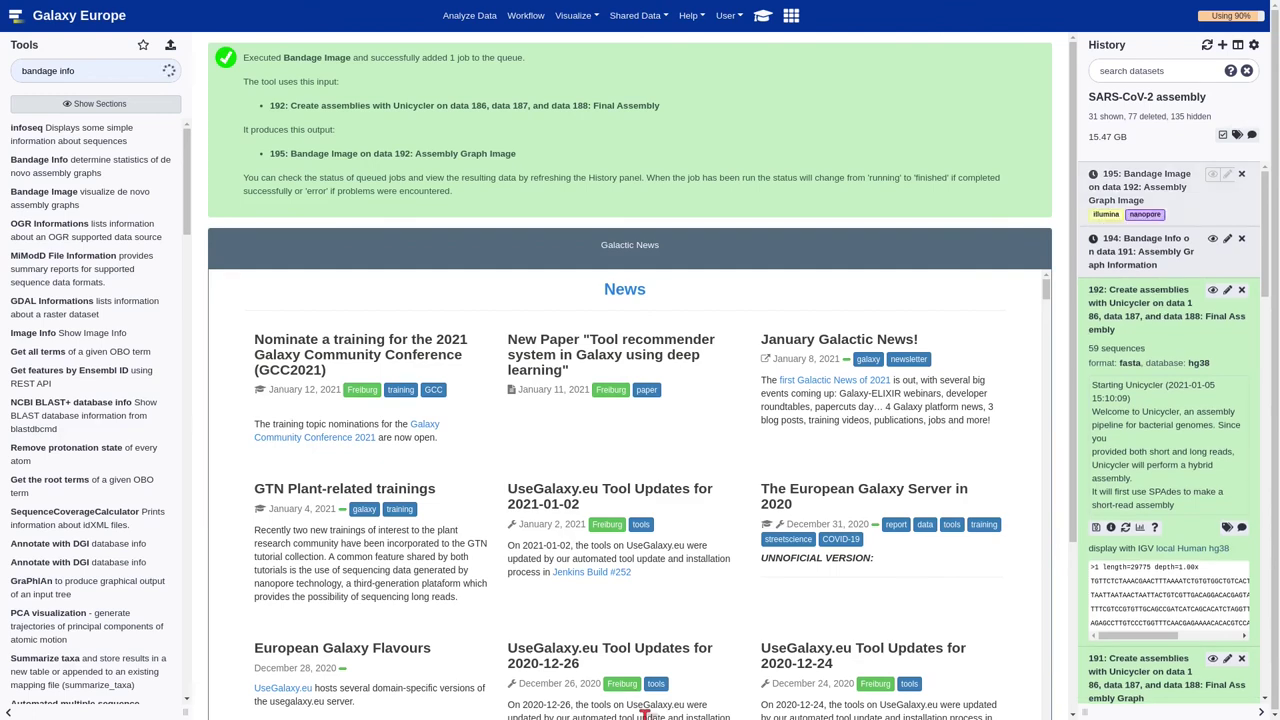
Review Bandage Info 194 (largest component 29,775 bp) and contig image 196, then return home
key(F5)
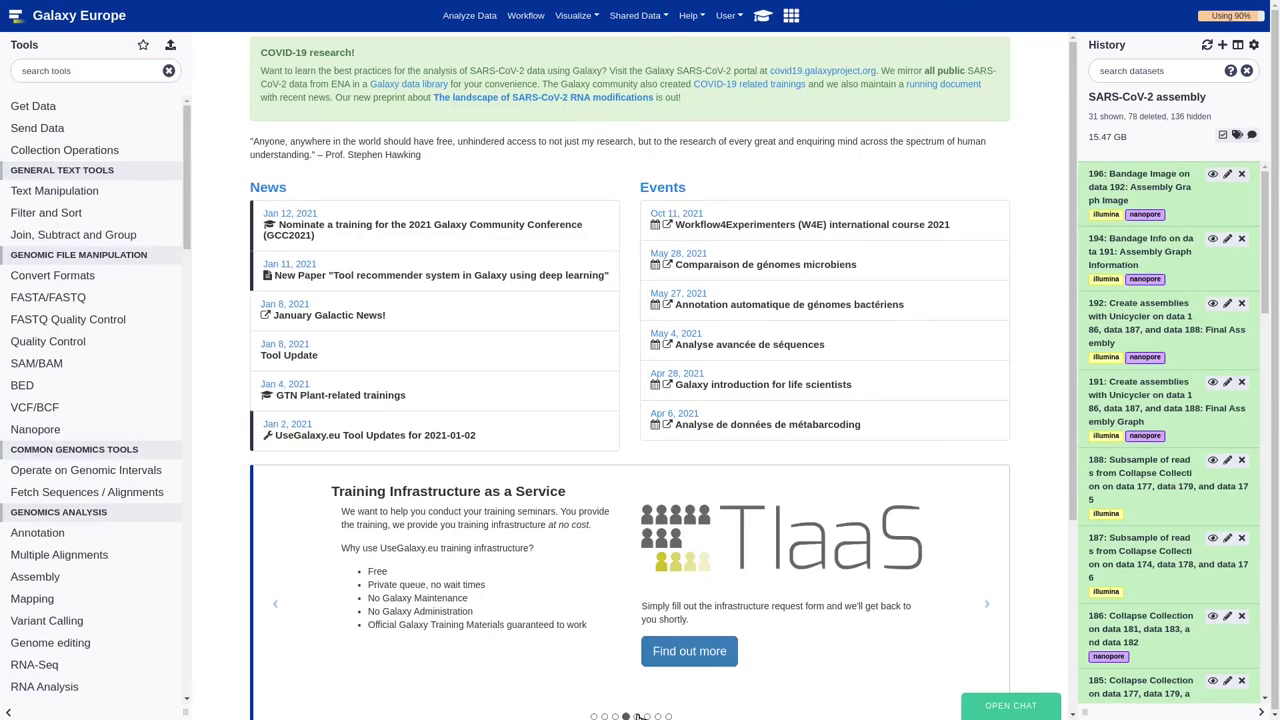
click(1212, 242)
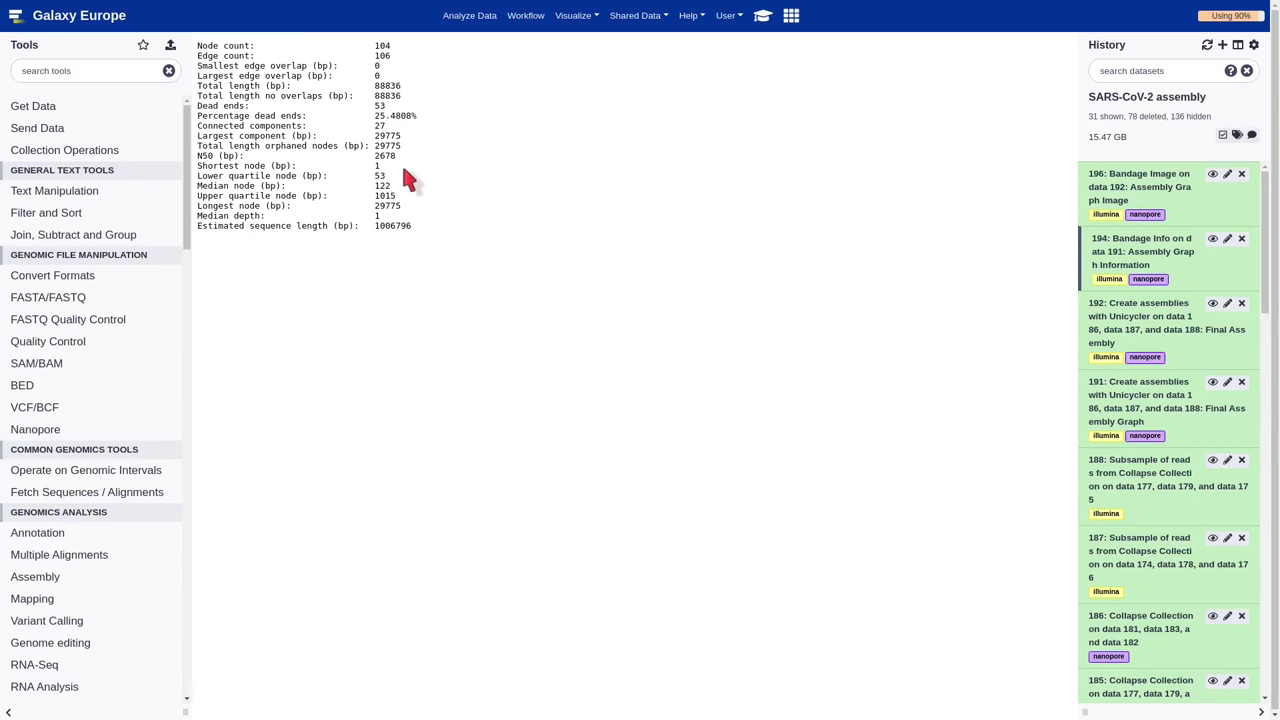
mouse_move(390, 126)
mouse_down()
mouse_move(333, 130)
mouse_move(401, 140)
mouse_up()
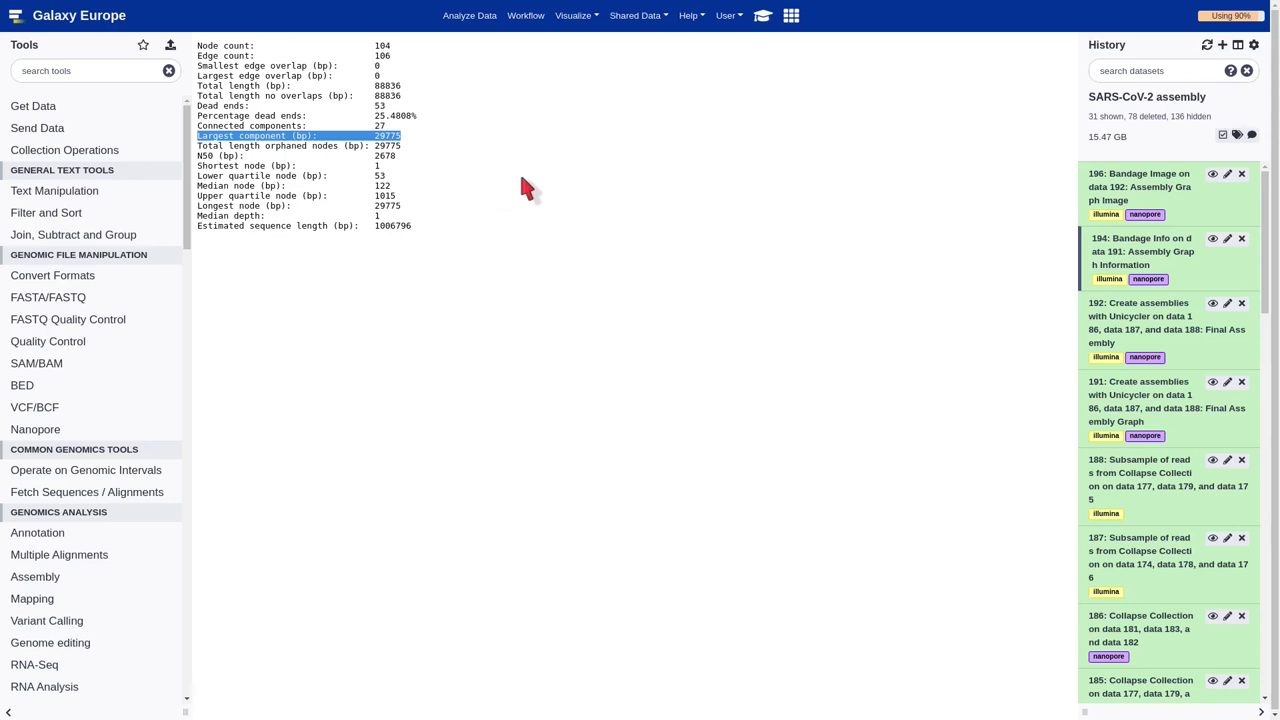
click(1213, 174)
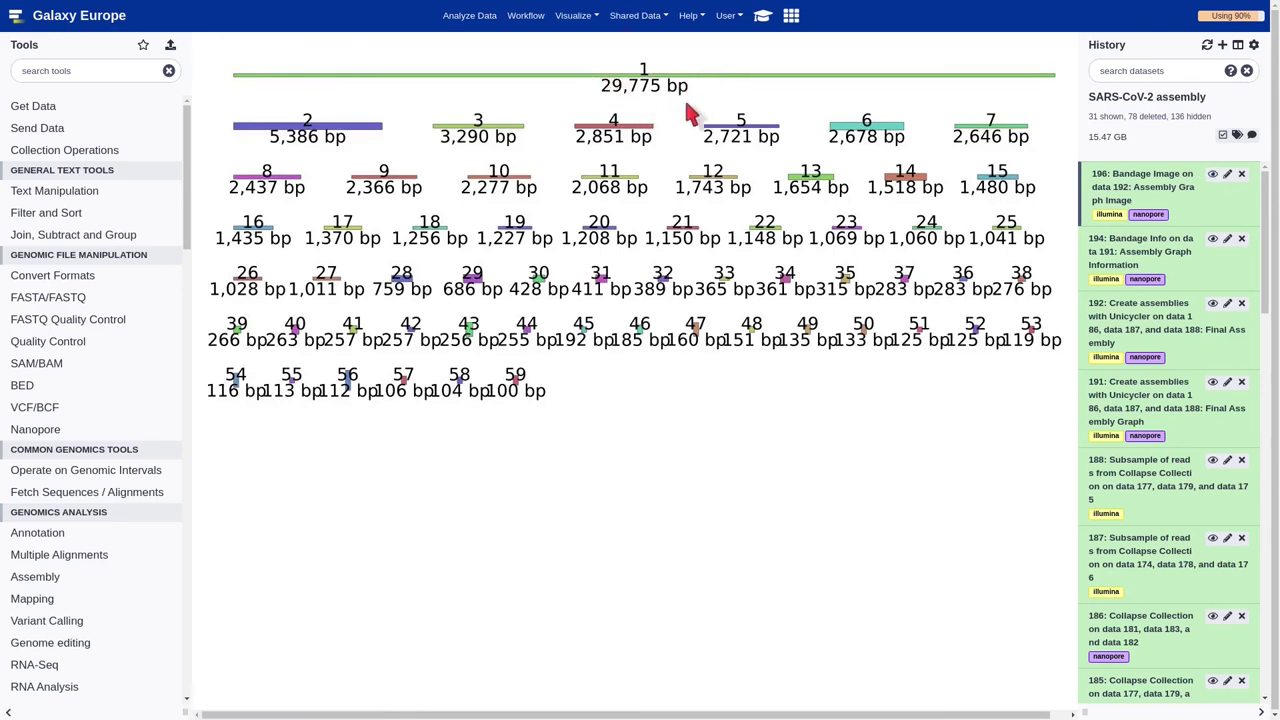
click(88, 18)
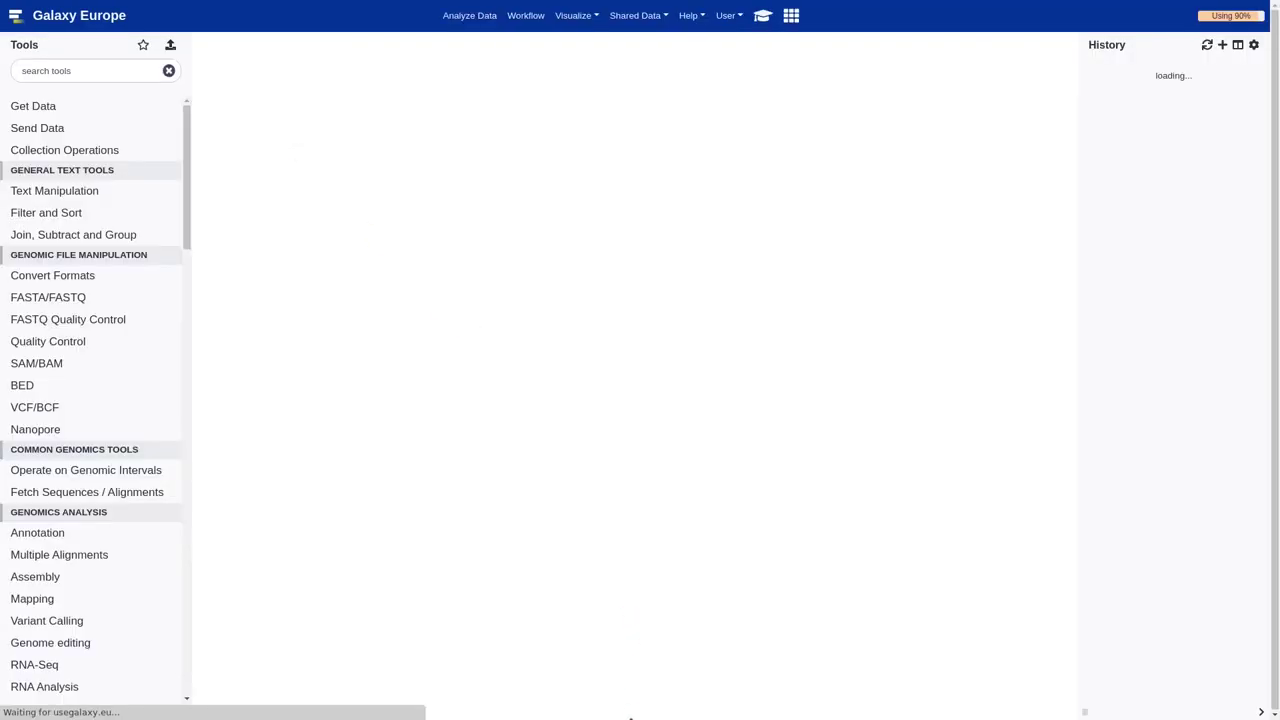